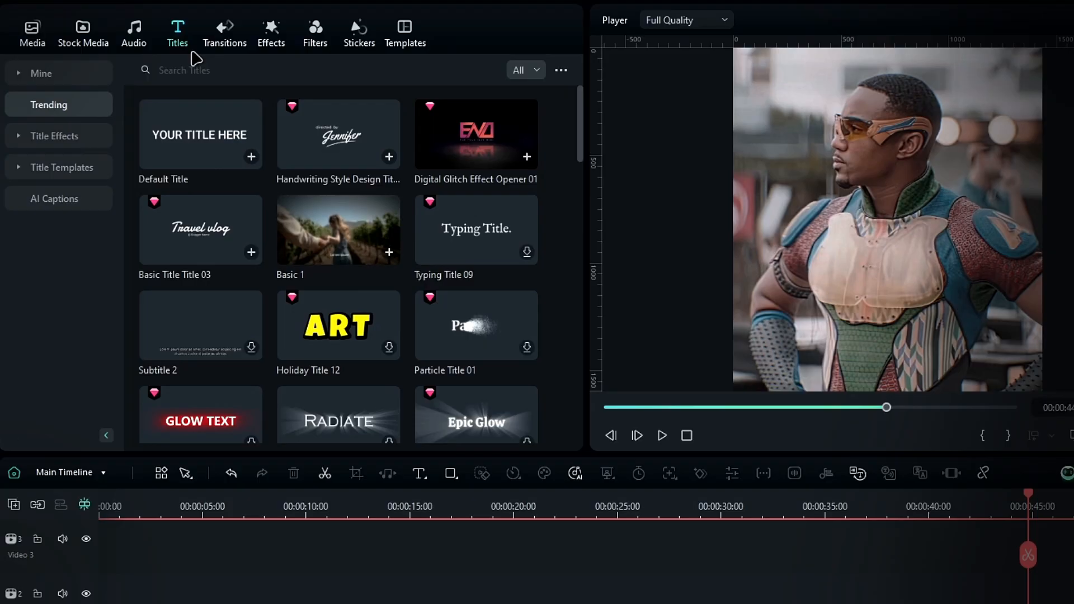
- Add the Default Title to Video 2 at the timeline start and extend it to the end of the video
left_click_drag(200, 134, 103, 601)
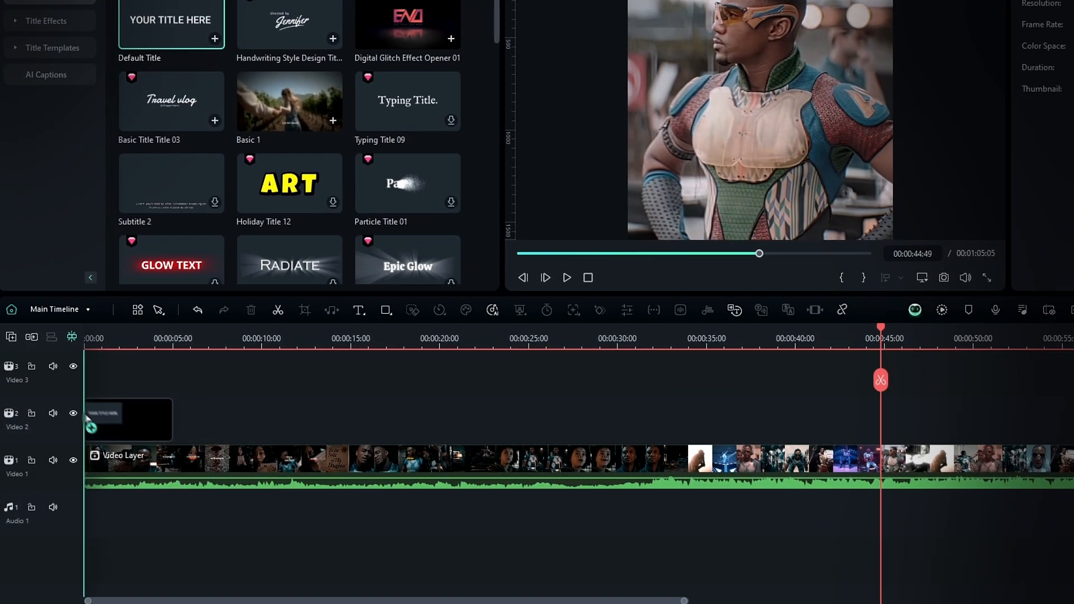
left_click_drag(87, 417, 89, 416)
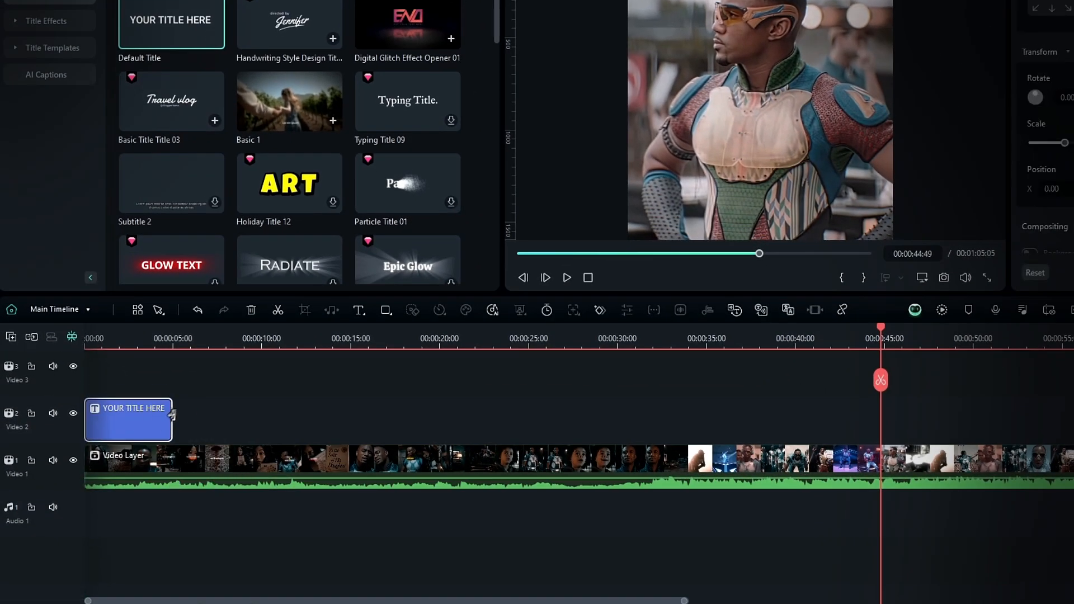
left_click_drag(172, 417, 1039, 409)
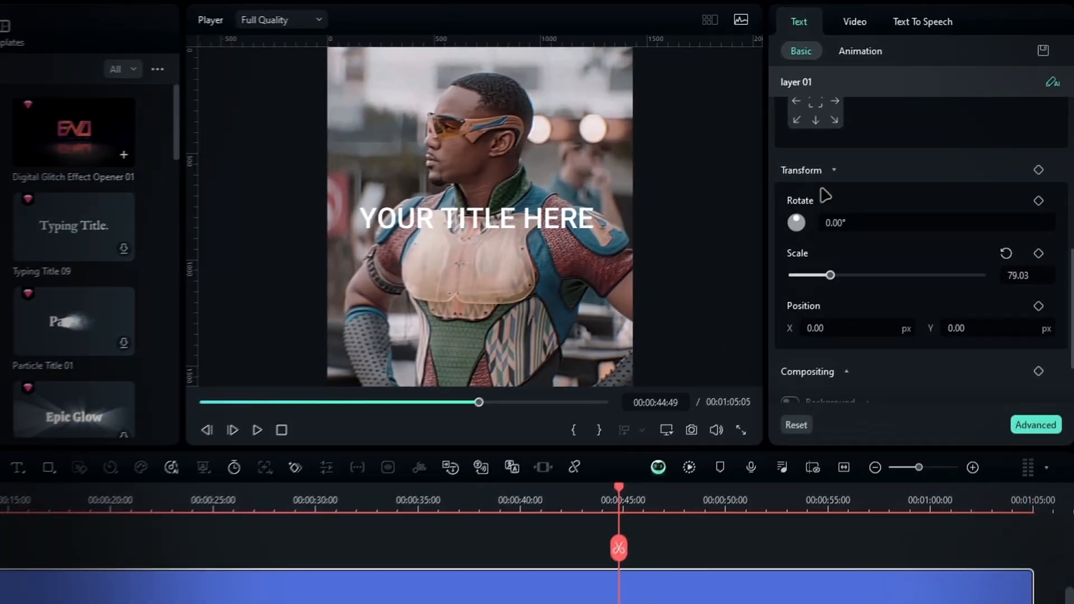
- Replace the title text with CGZEDITZ and set its font to High Speed Regular
scroll(840, 118, "up", 10)
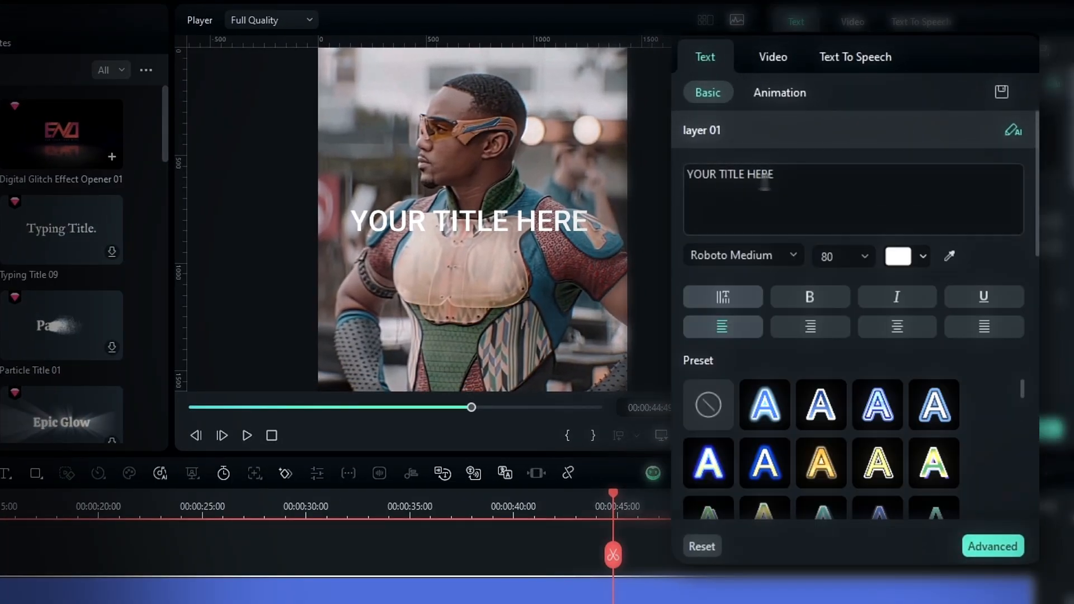
triple_click(795, 182)
type("CGZEDITZ")
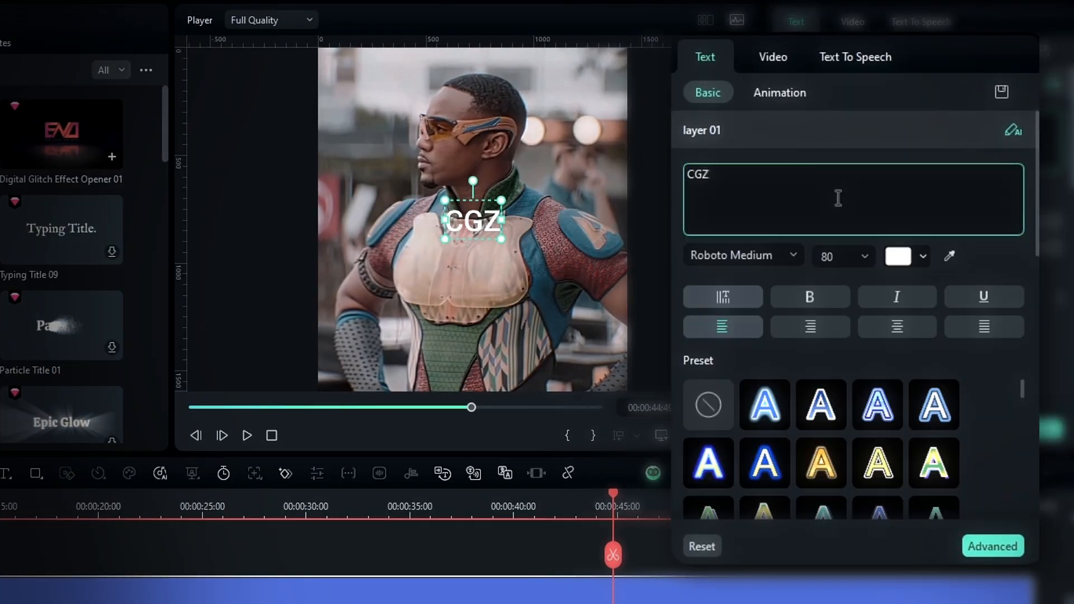
left_click(728, 259)
type("high")
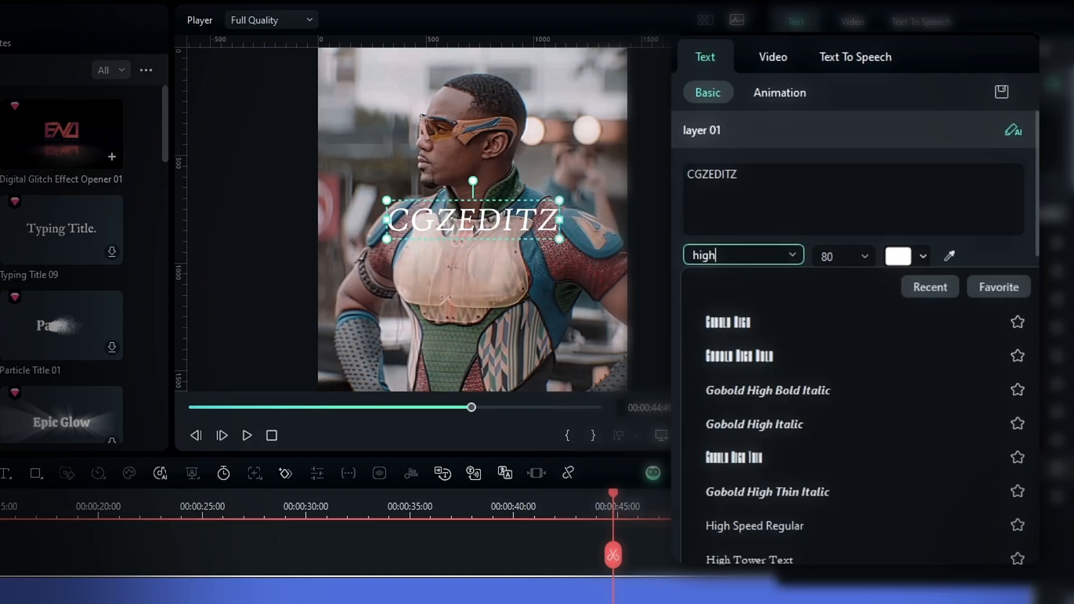
left_click(724, 516)
- Set the title's letter spacing to 4
scroll(678, 495, "down", 3)
scroll(683, 489, "down", 4)
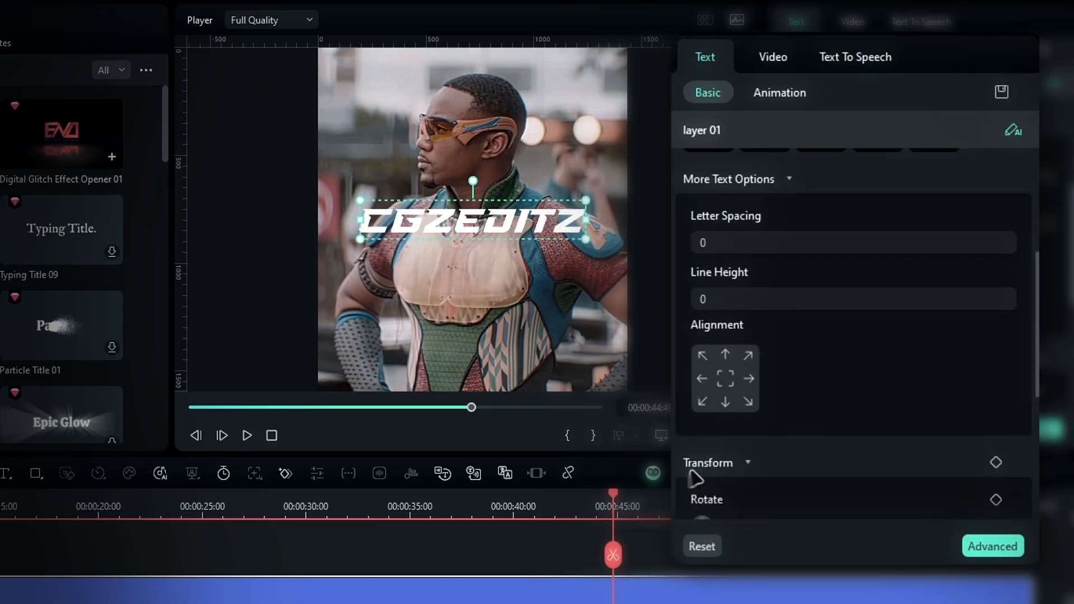
left_click(740, 247)
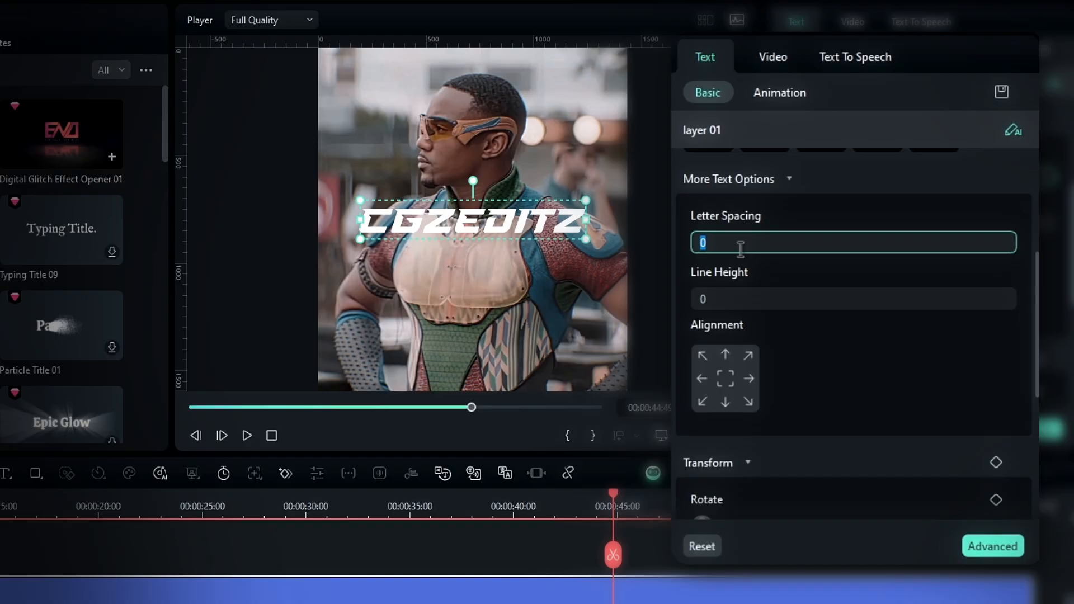
key("Return")
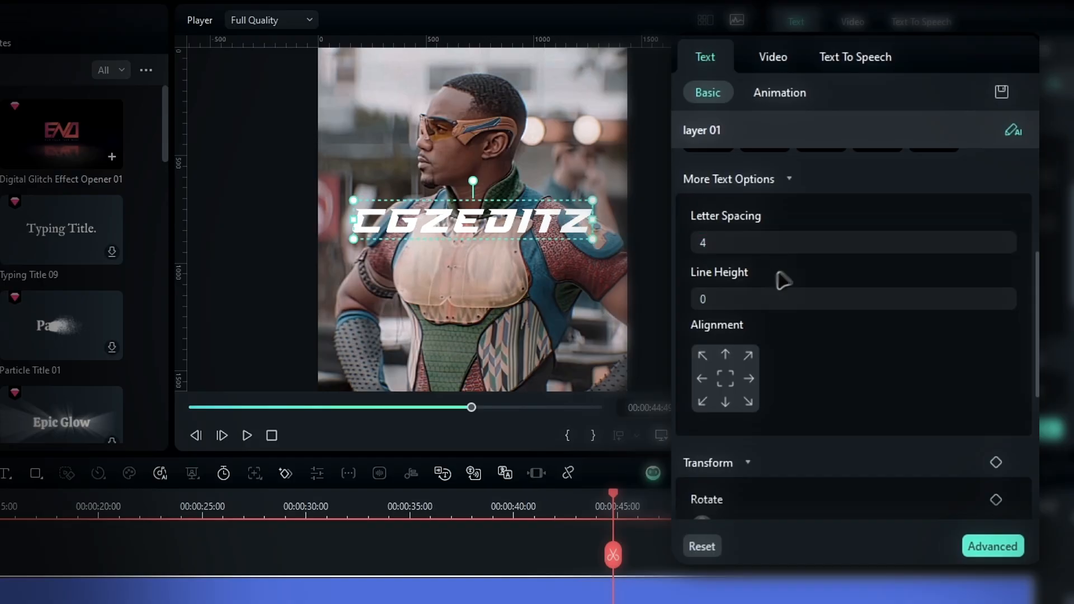
- Scale the title to 30 and lower it to a Y position of -679 px
scroll(812, 314, "down", 3)
scroll(840, 392, "down", 1)
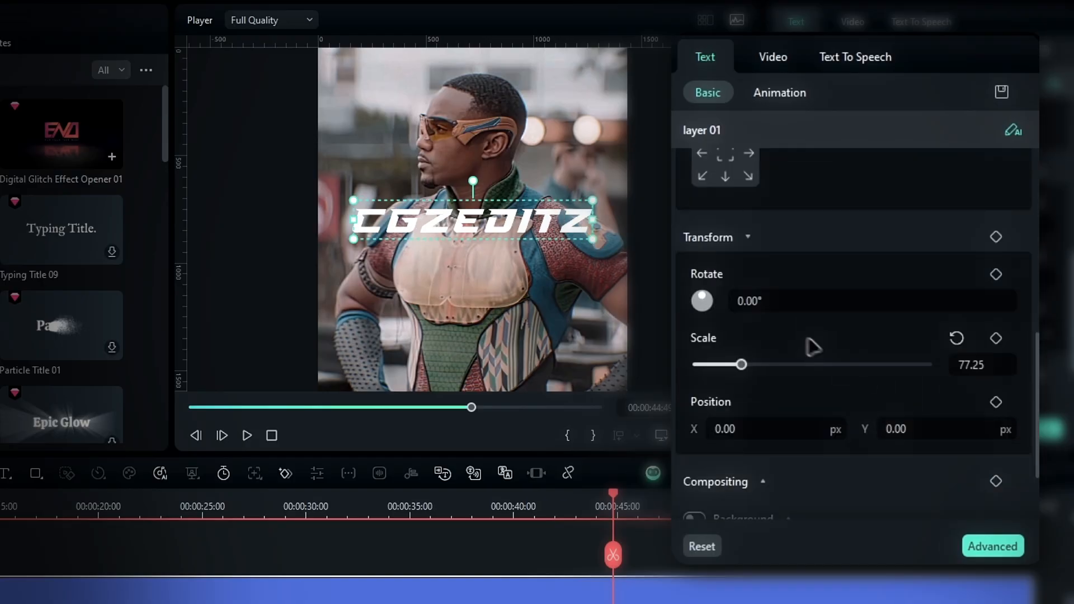
left_click(981, 364)
type("30")
key("Return")
left_click_drag(918, 429, 538, 430)
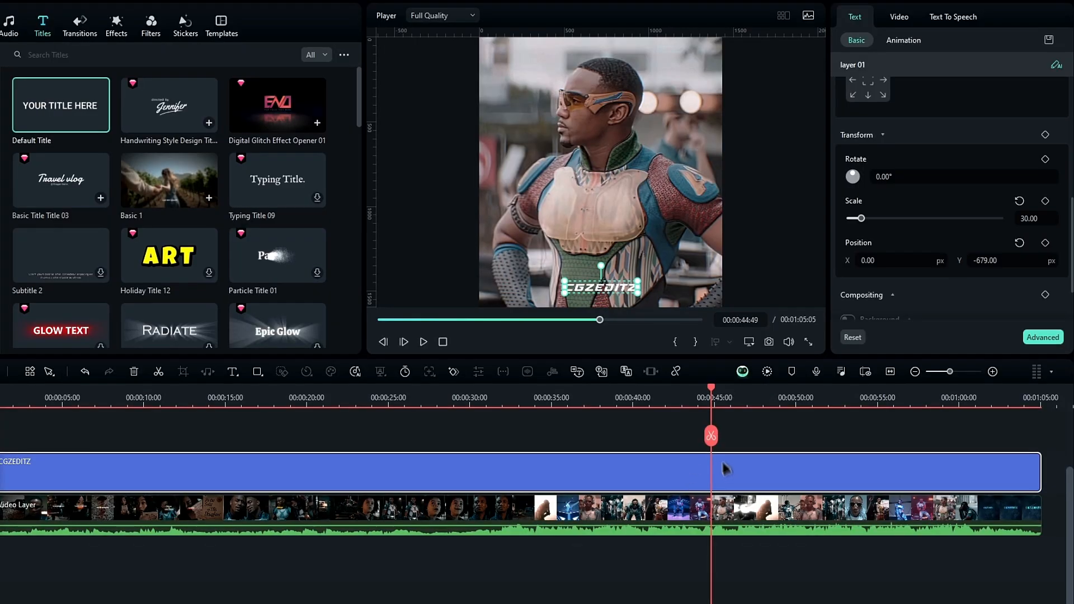
- Turn the title clip into a compound clip named Text
left_click(673, 440)
left_click(722, 477)
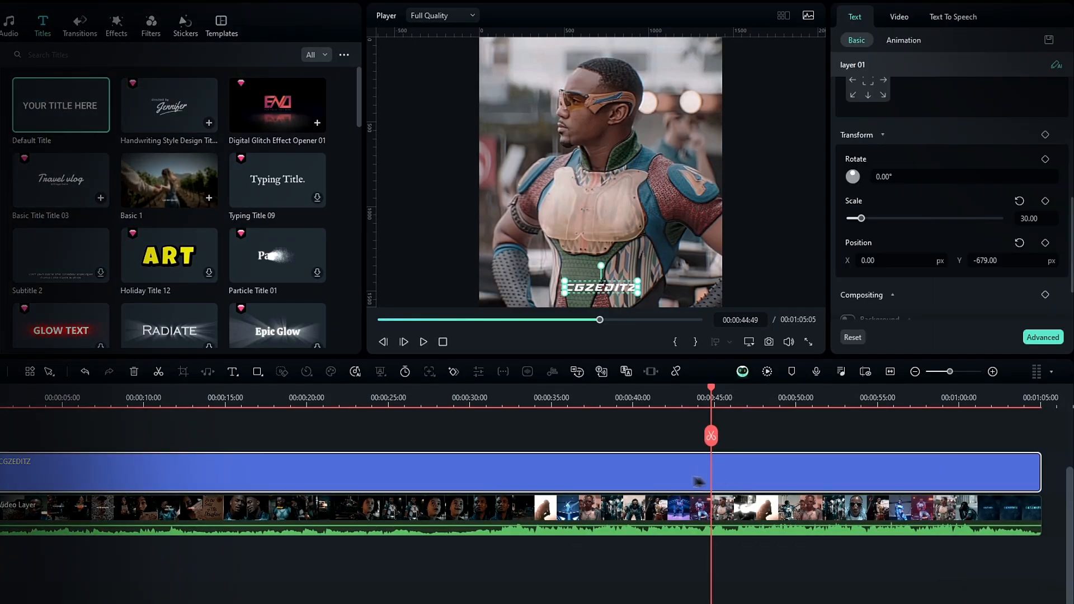
key("alt+g")
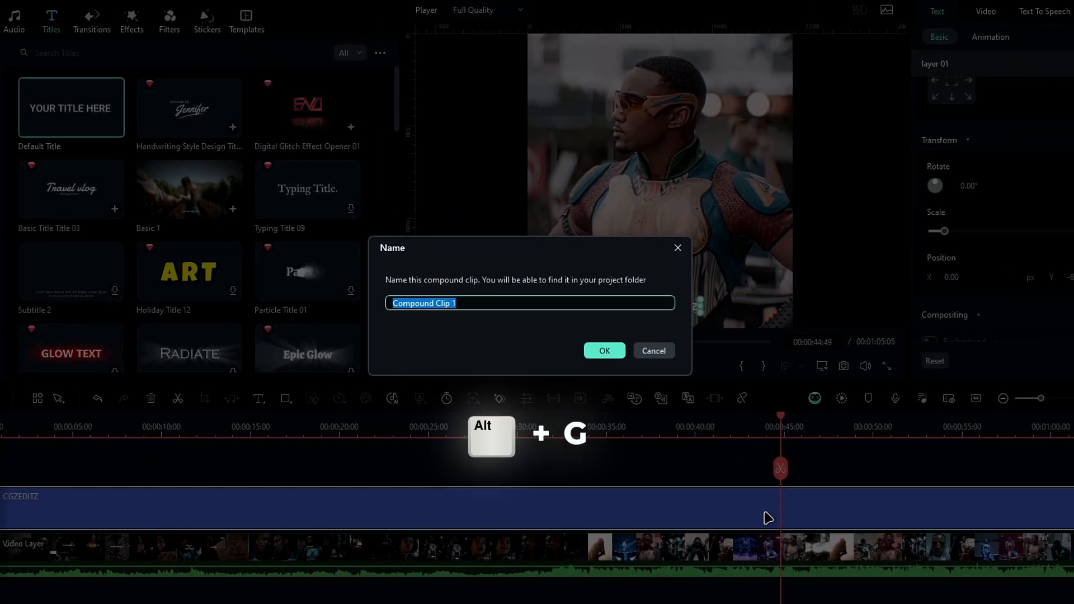
type("Text")
key("Return")
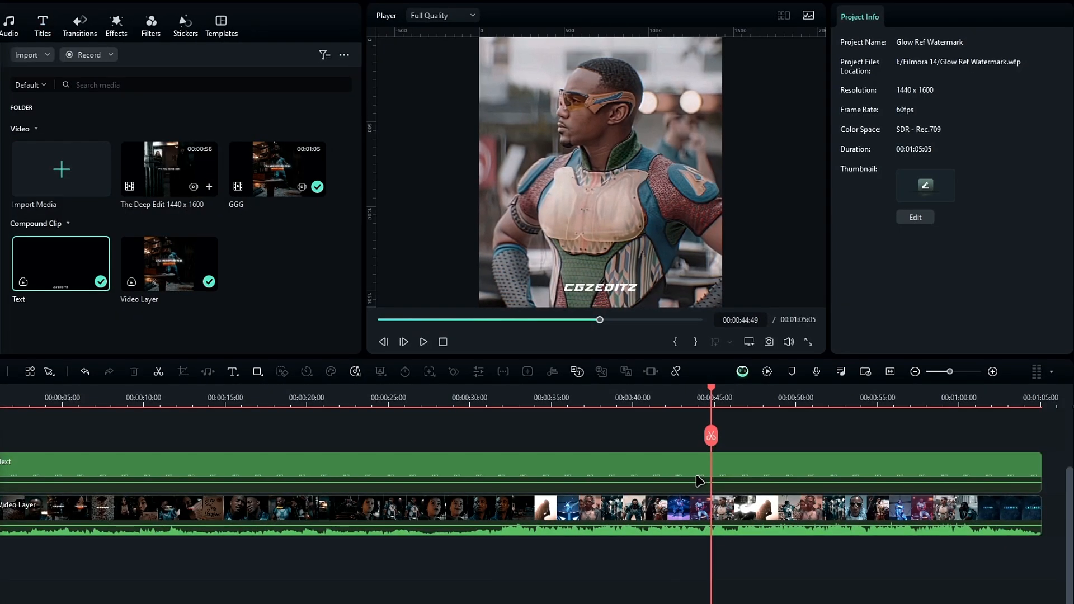
- Duplicate the Video Layer clip onto the track above the Text clip, with the playhead at the timeline start
left_click(700, 481)
left_click_drag(710, 416, 657, 425)
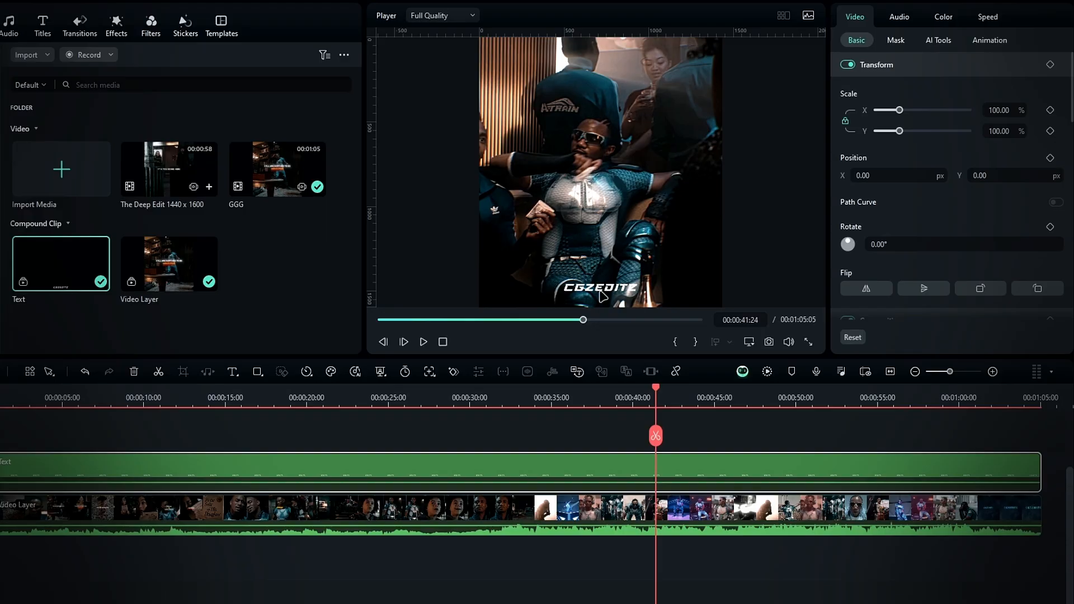
left_click_drag(659, 393, 80, 392)
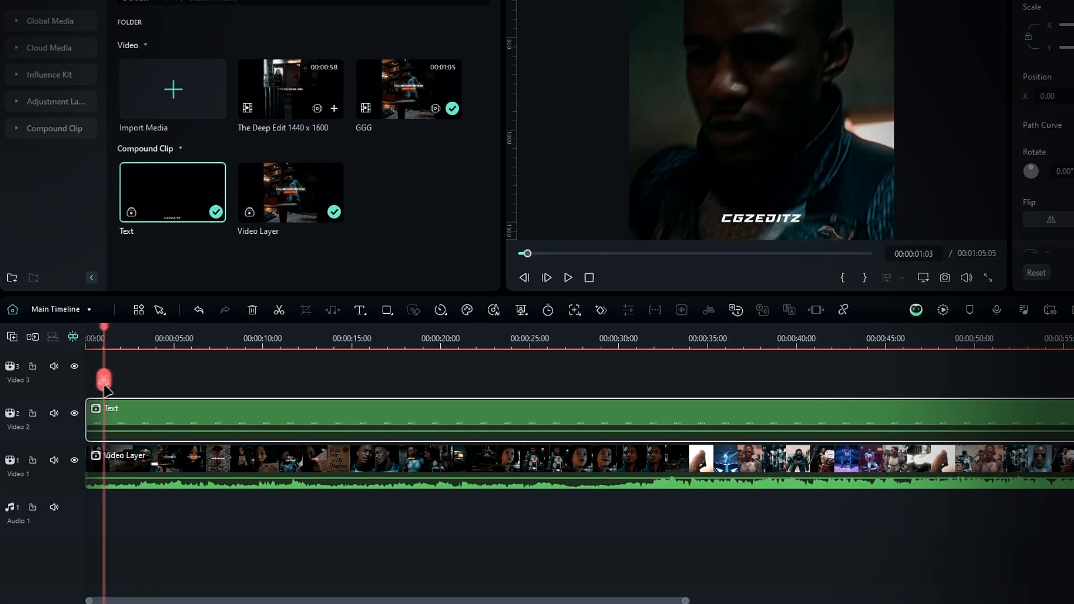
left_click(179, 456)
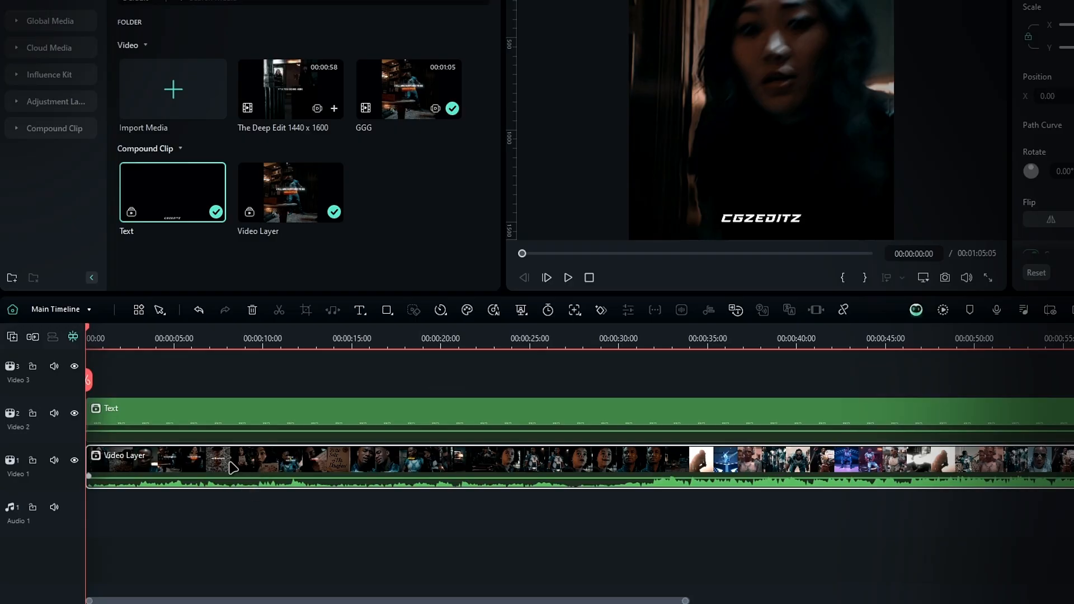
key("ctrl+d")
- Mark the duplicated Video Layer clip with a yellow-orange colour and lower its audio level all the way down
right_click(260, 390)
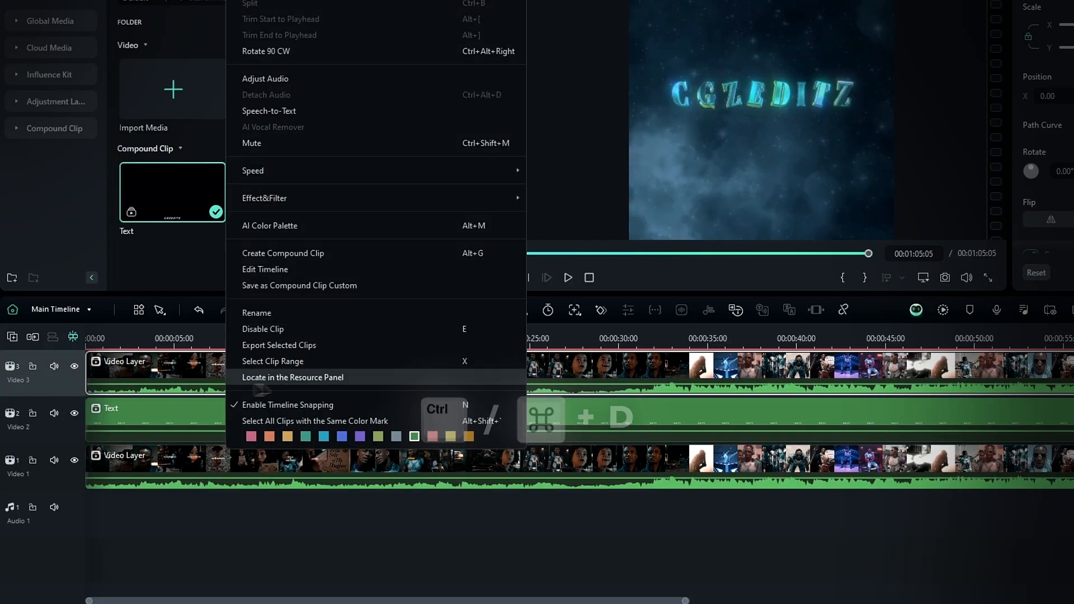
left_click(287, 436)
left_click_drag(259, 384, 271, 434)
- Combine the upper Video Layer clip and the Text clip into a compound clip named Watermark
left_click(472, 340)
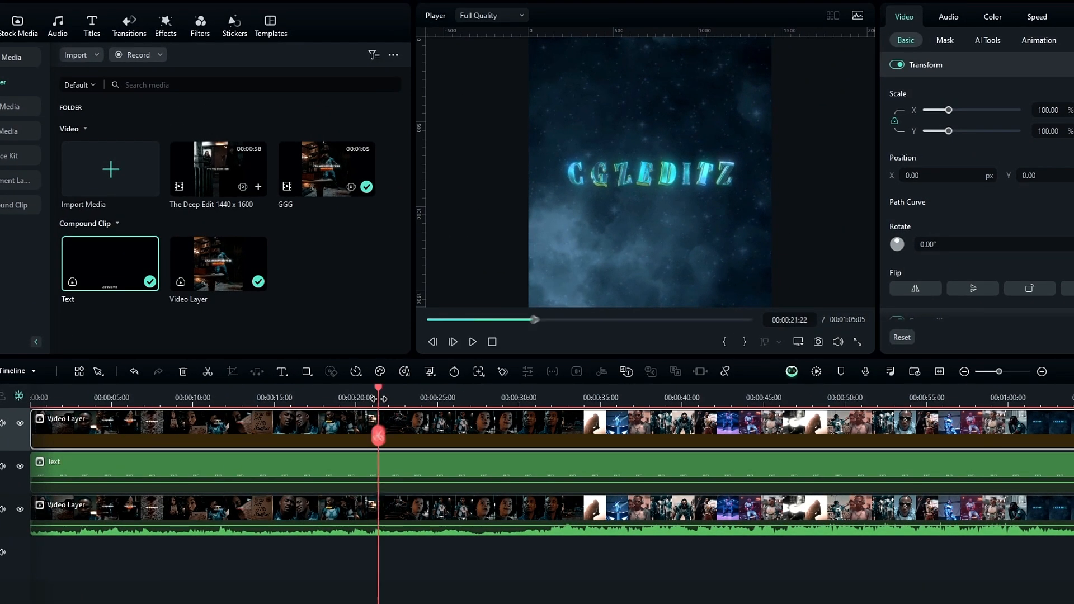
left_click_drag(373, 398, 662, 422)
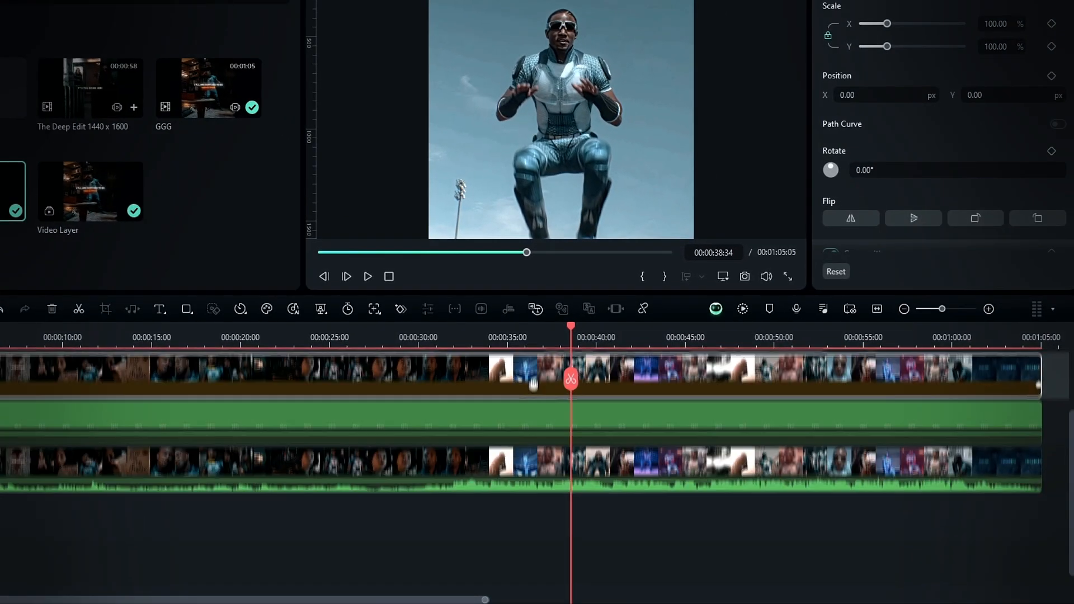
scroll(534, 390, "up", 1)
left_click_drag(486, 361, 519, 448)
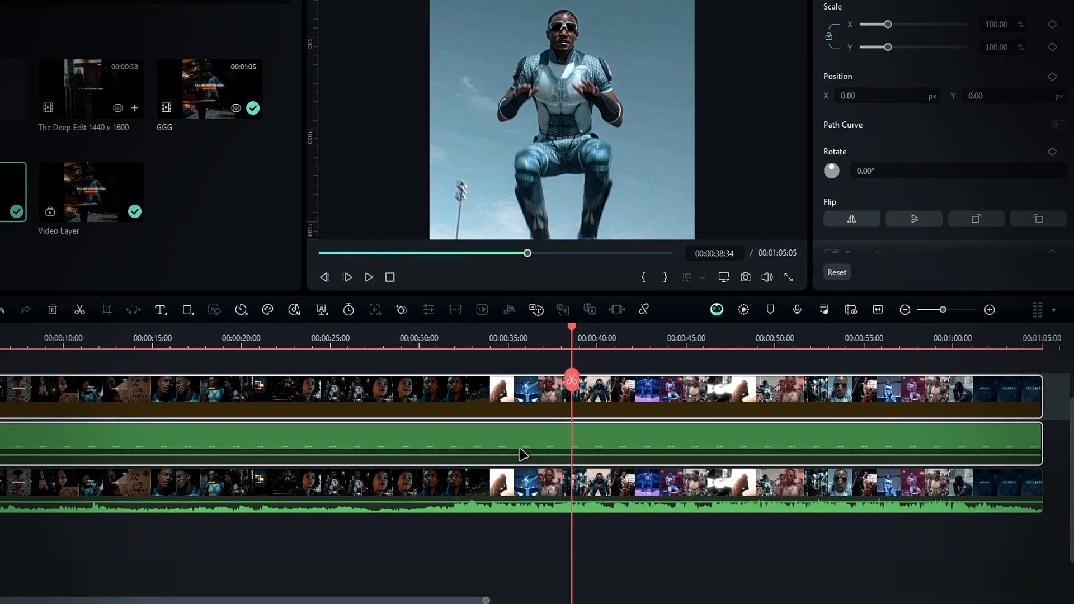
key("alt+g")
type("Watermark")
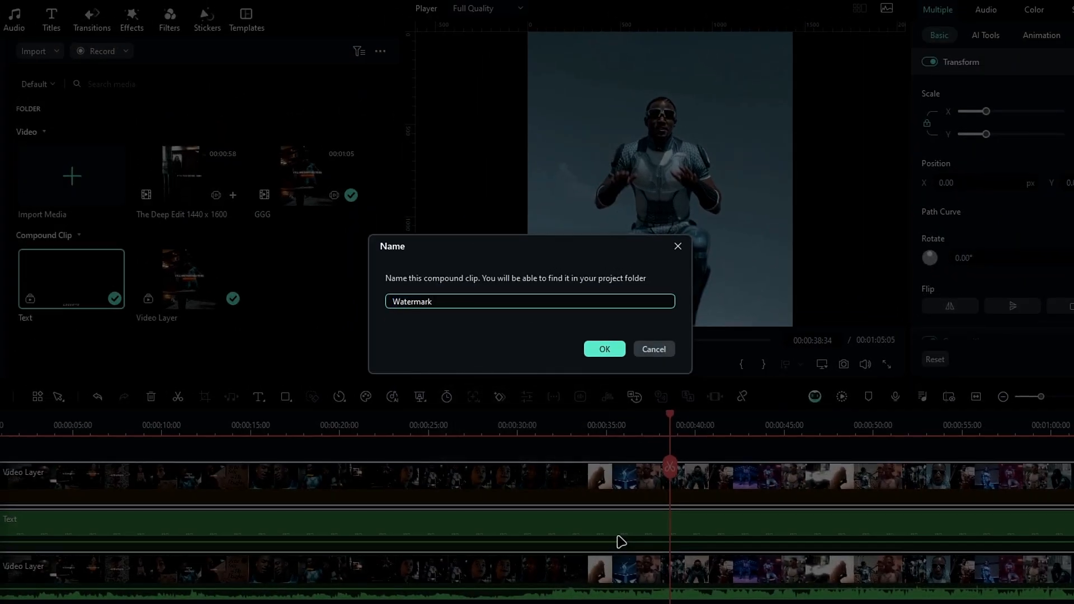
key("Return")
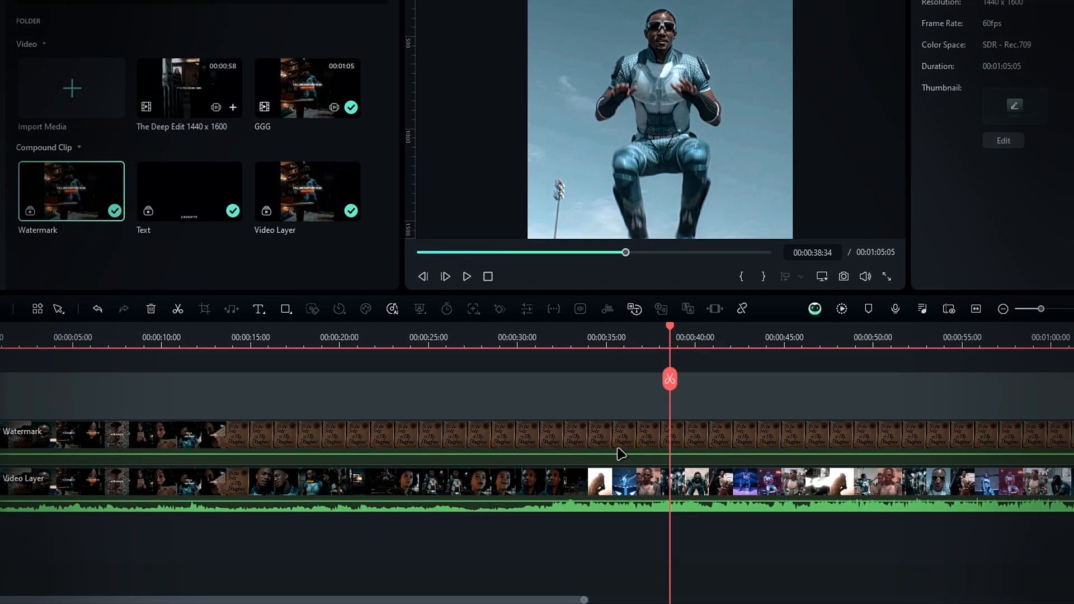
- Open the Watermark compound clip's own timeline and fit it to the available width
left_click(615, 497)
double_click(620, 439)
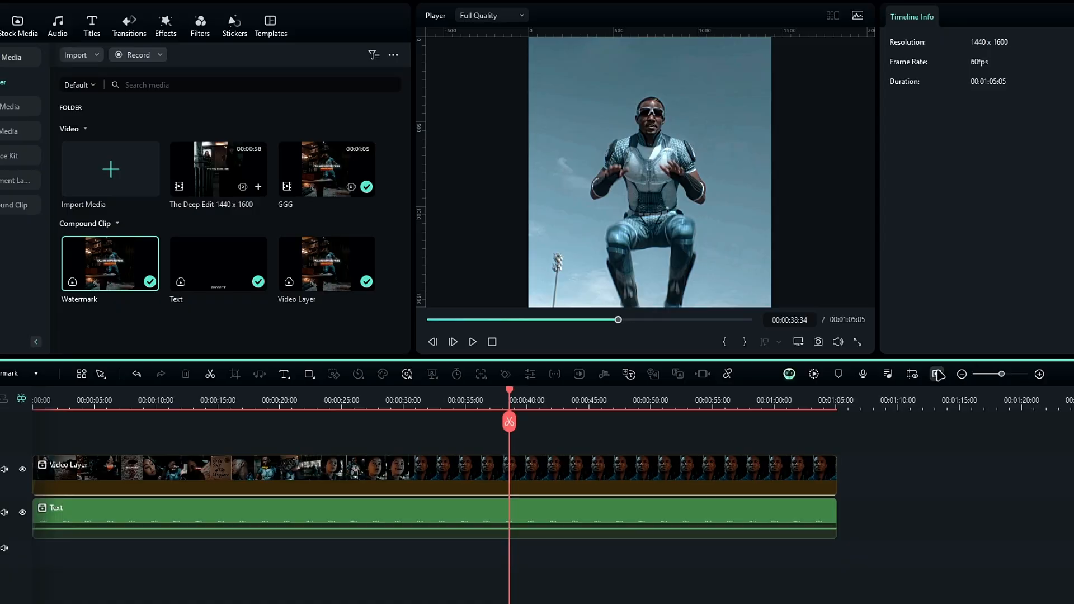
left_click(937, 374)
scroll(564, 447, "down", 1)
- Scale the Video Layer clip inside Watermark to 150% and flip it vertically
left_click(586, 461)
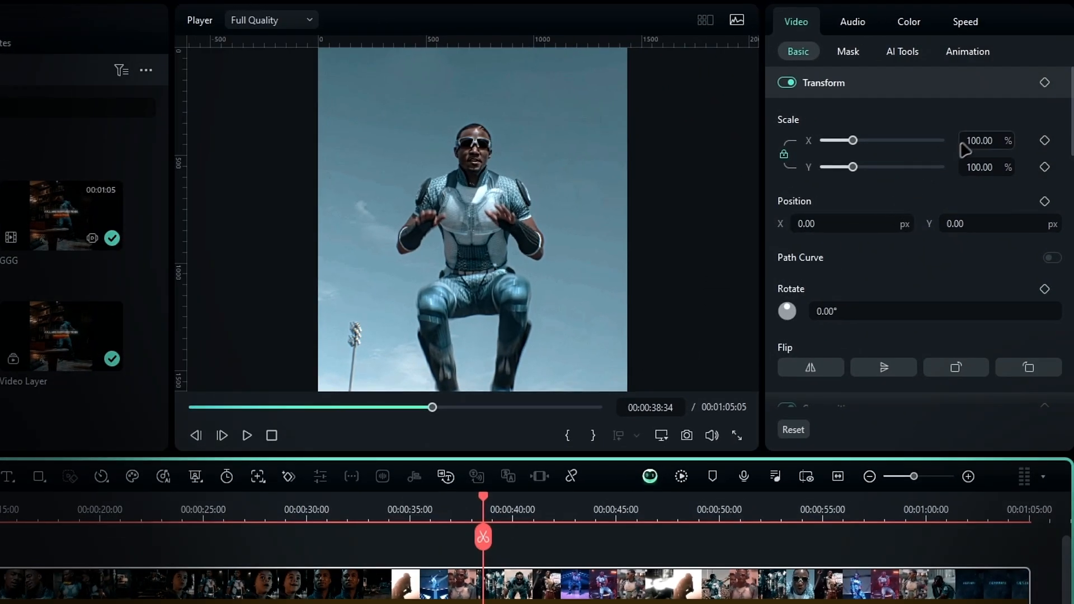
left_click(976, 139)
key("Return")
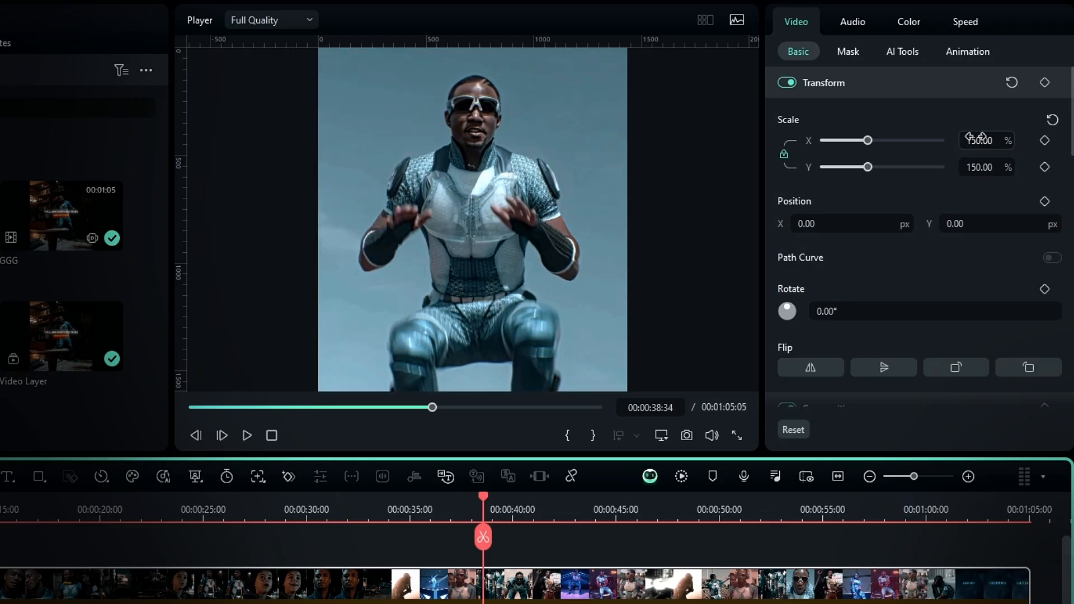
left_click(898, 371)
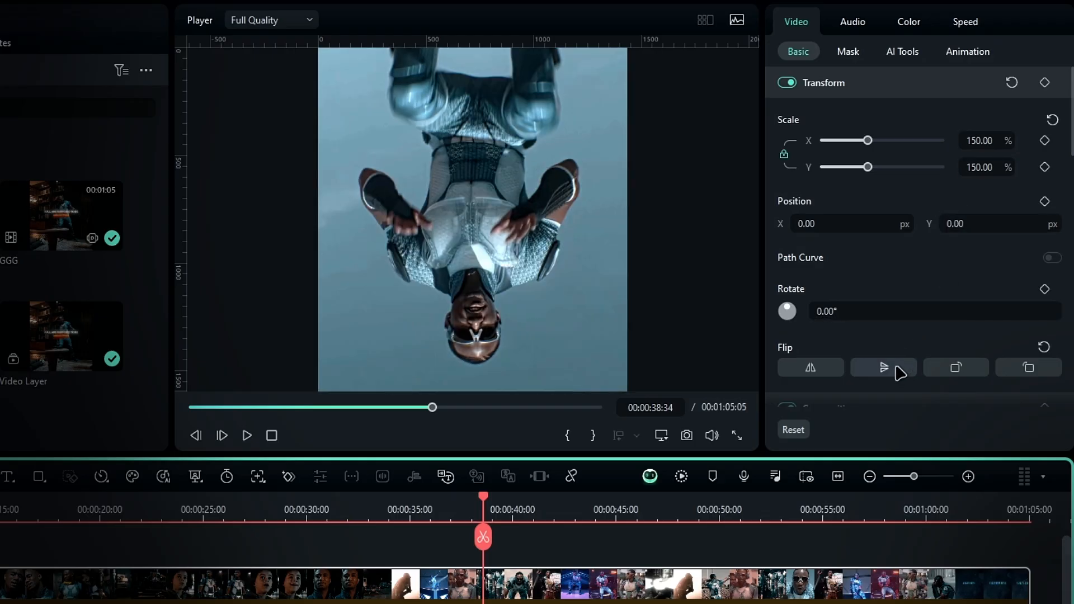
- Set the Video Layer clip's blend mode to Linear Burn and check the watermark text up close in the preview
scroll(894, 364, "down", 5)
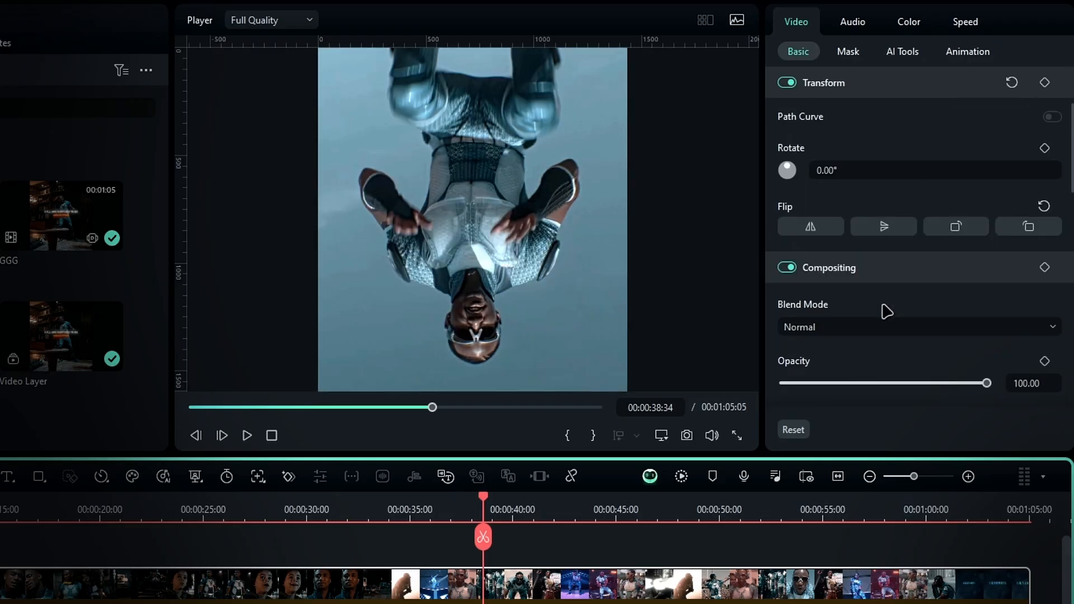
left_click(869, 281)
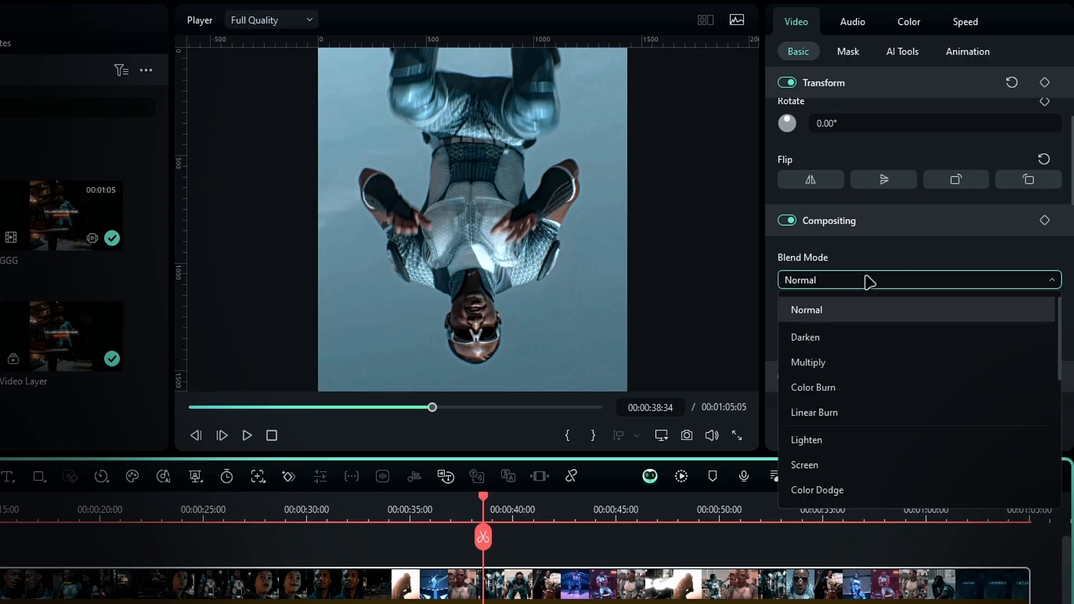
left_click(828, 416)
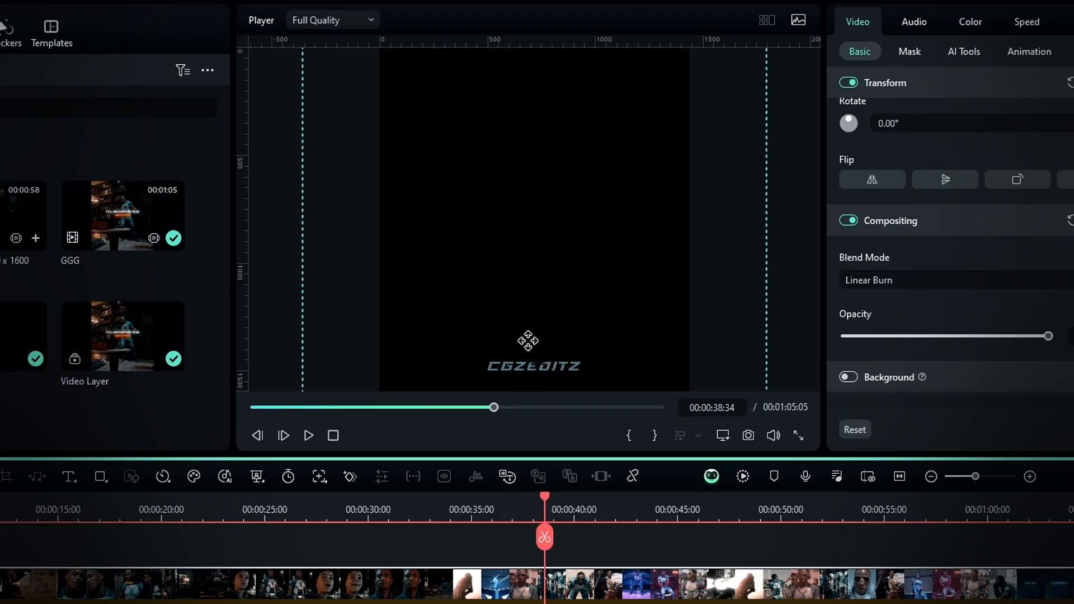
scroll(548, 377, "up", 2)
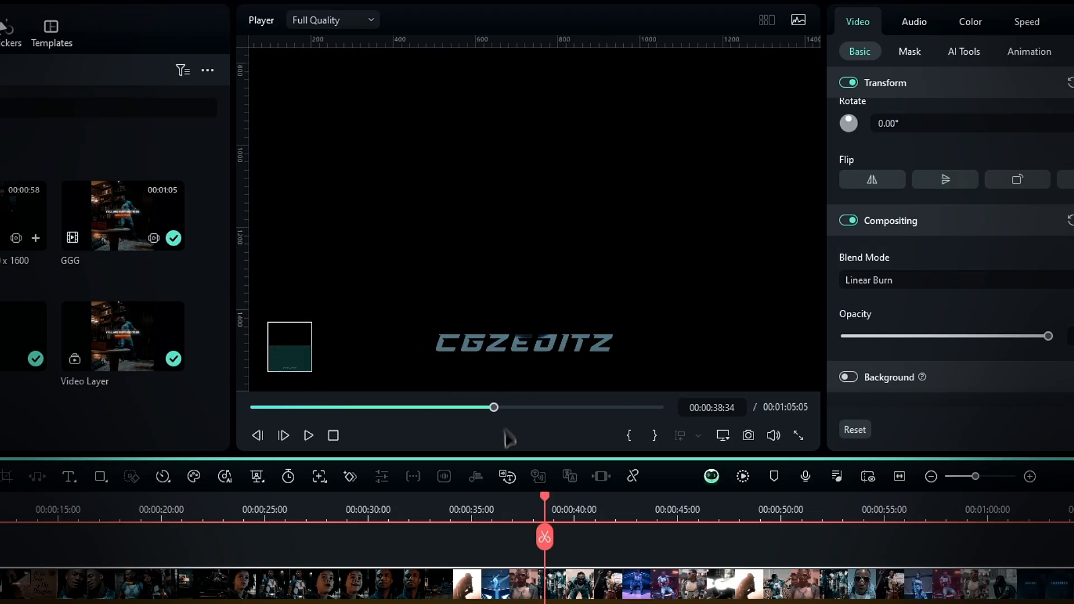
mouse_move(545, 496)
left_mouse_down()
mouse_move(600, 498)
mouse_move(554, 501)
left_mouse_up()
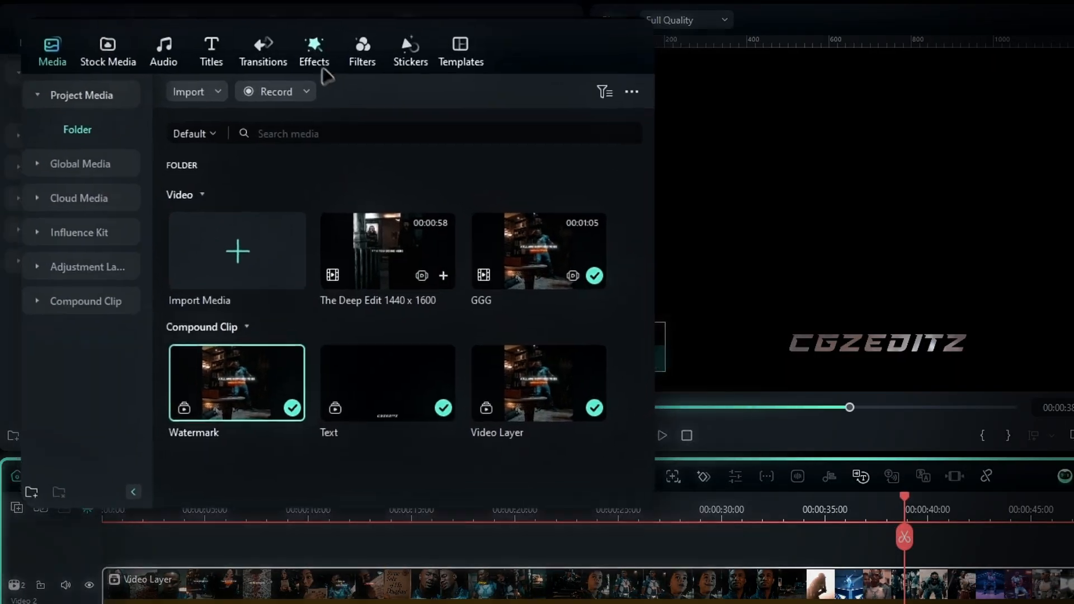
- Apply the Boris FX effect BCC Plus Glow Edges from Plus Lights to the Video Layer clip inside Watermark
left_click(321, 67)
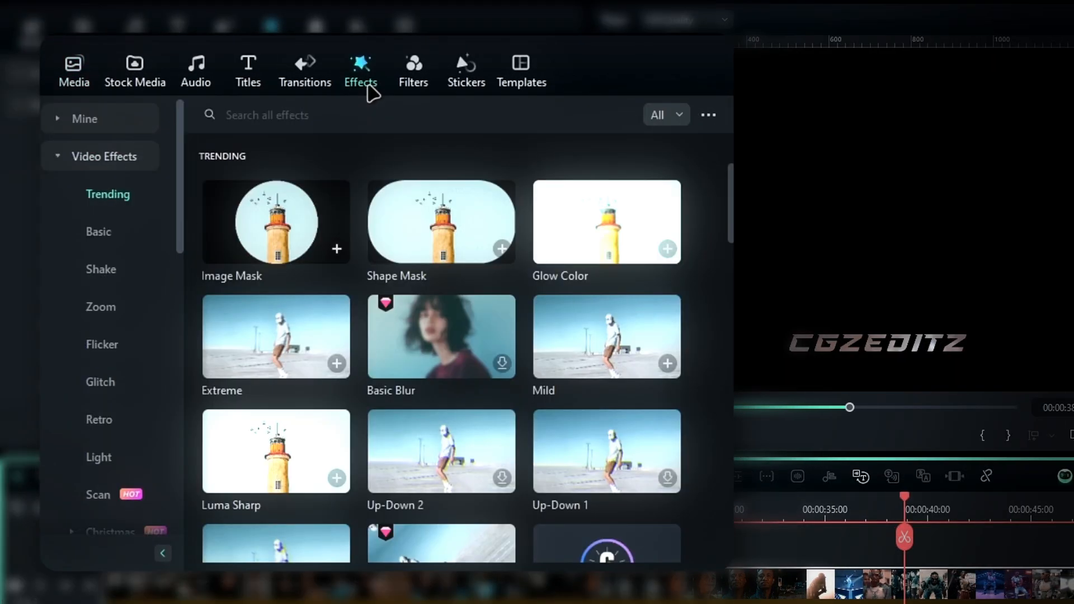
left_click(114, 164)
left_click(116, 306)
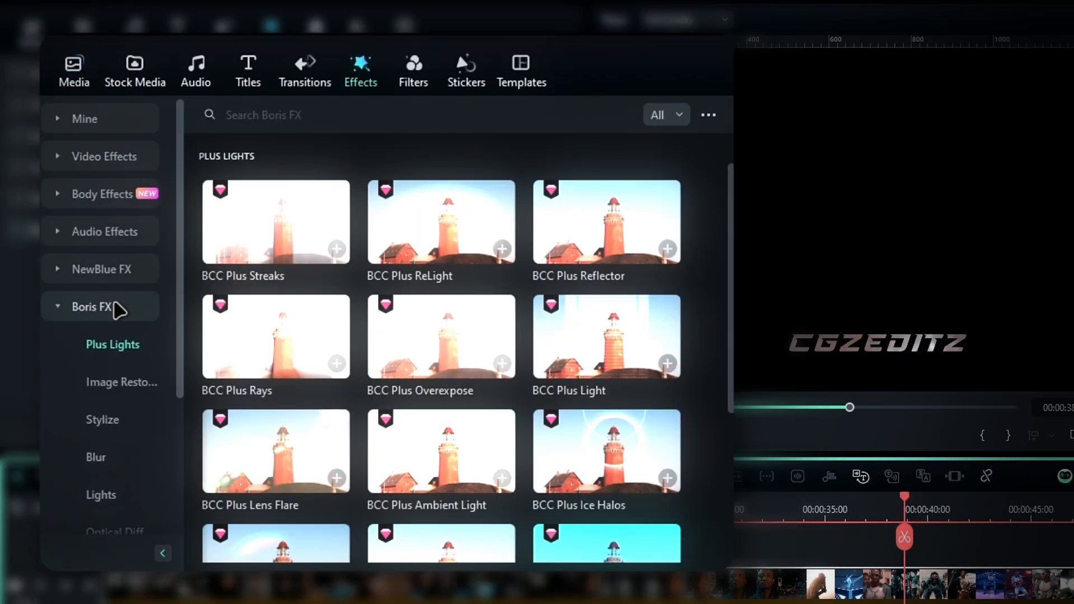
scroll(340, 322, "down", 3)
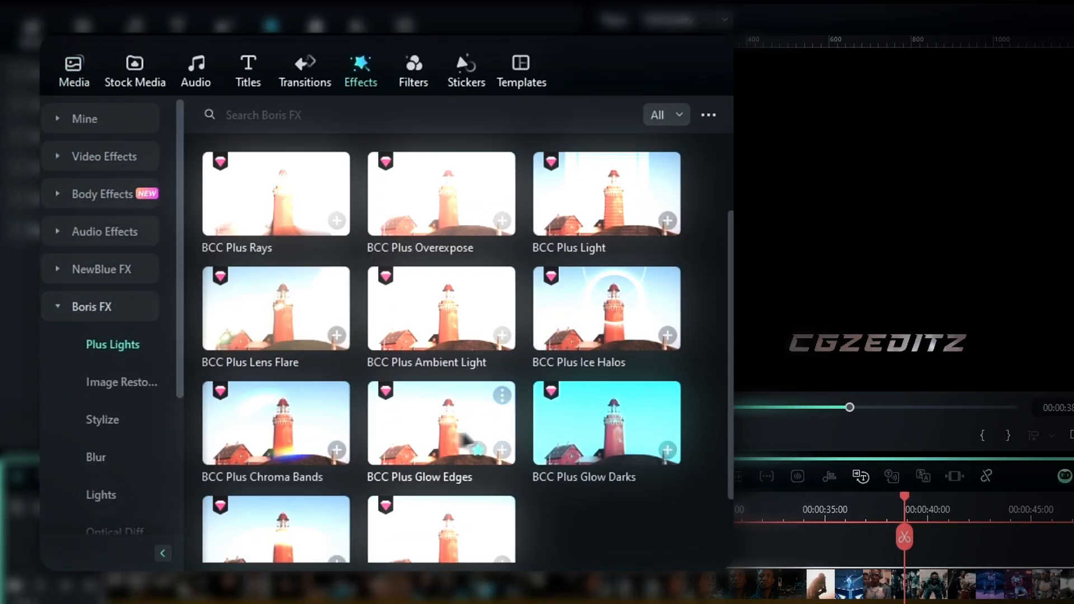
left_click_drag(464, 440, 850, 588)
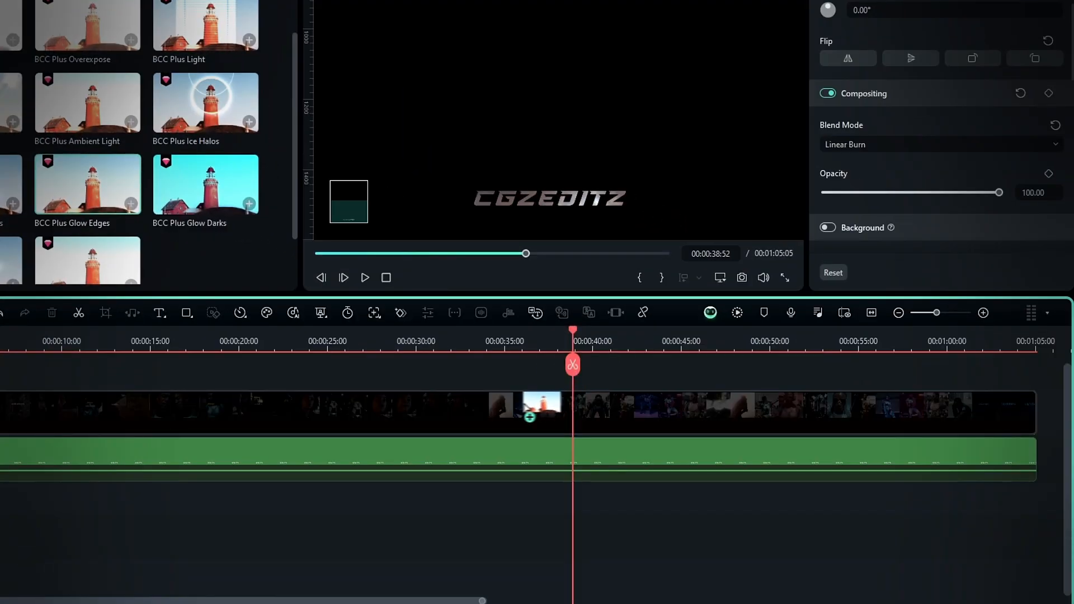
left_click_drag(526, 405, 525, 407)
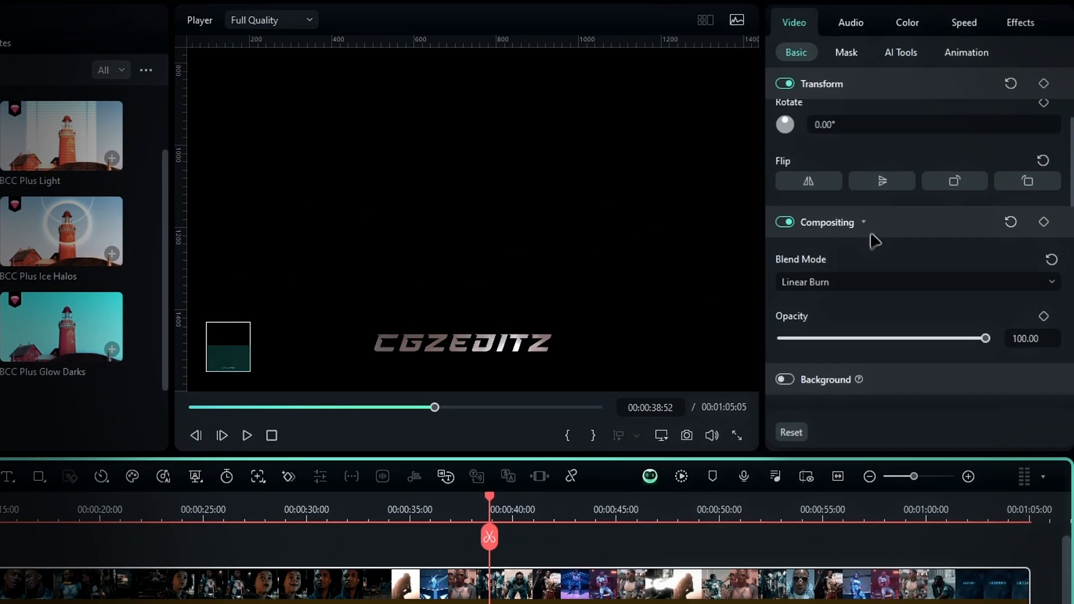
- Set the Glow Edges effect's glow brightness to 300 and check the watermark at 00:00:39:37
left_click(963, 63)
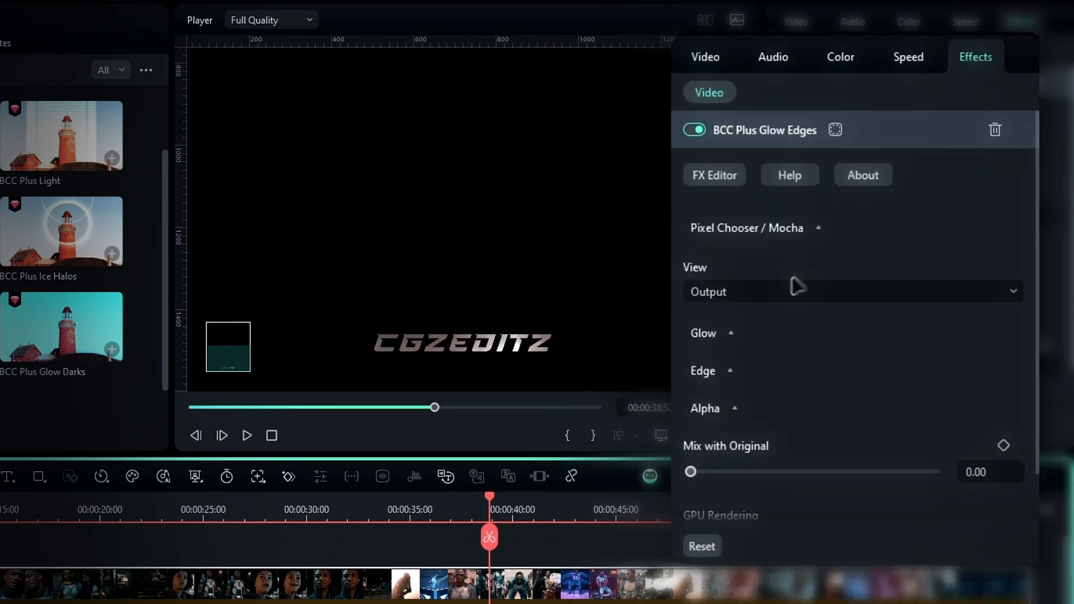
left_click(722, 341)
left_click(975, 451)
type("3")
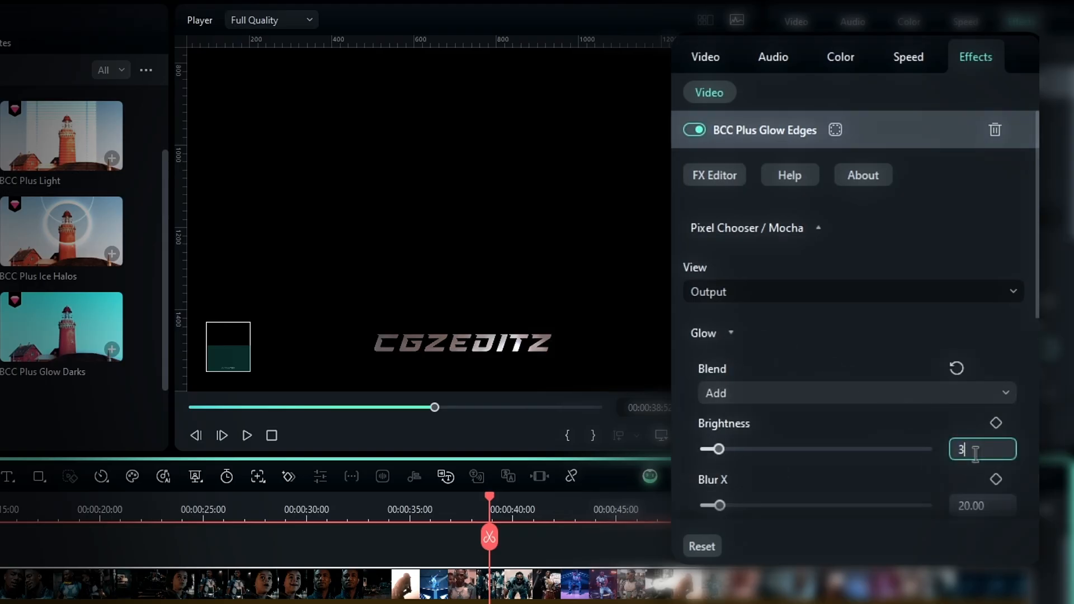
type("00")
key("Return")
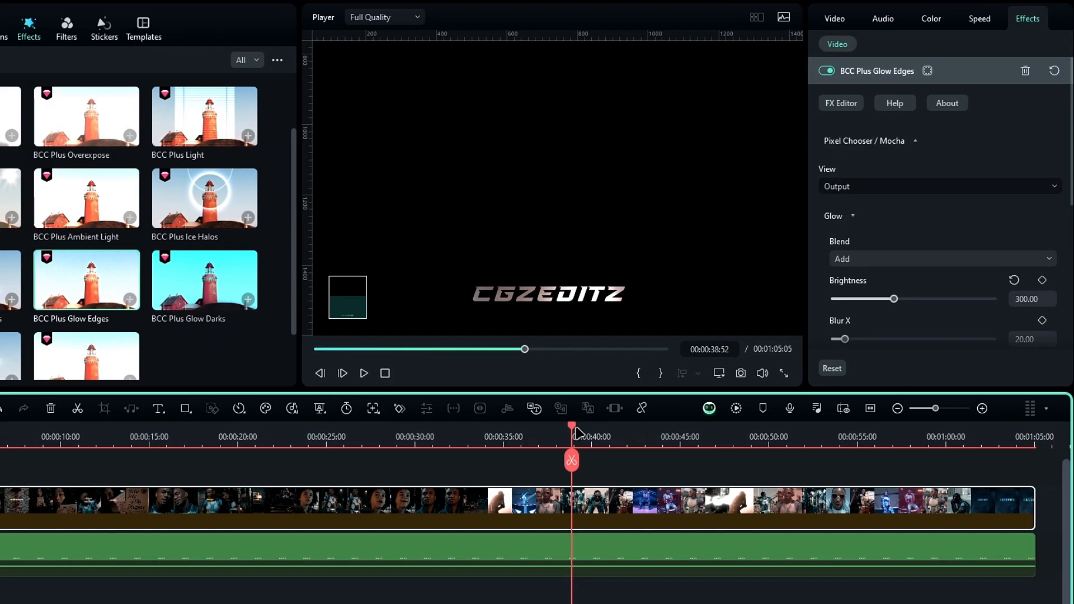
left_click_drag(576, 429, 586, 456)
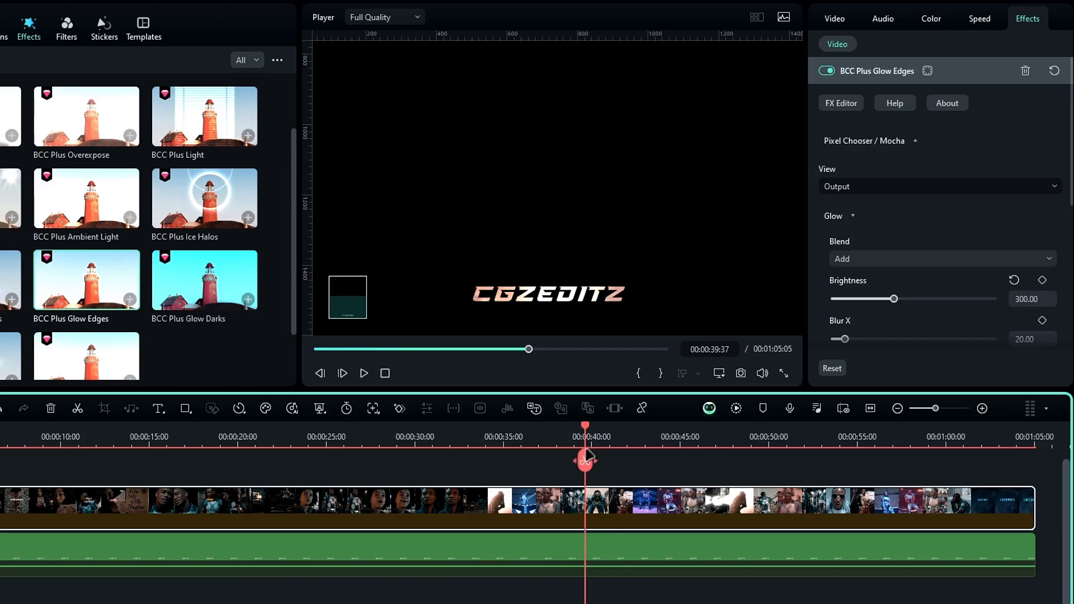
- Fit the preview to the whole frame, return to the Main Timeline and move the playhead to 00:00:40:39
left_click(719, 373)
left_click(736, 456)
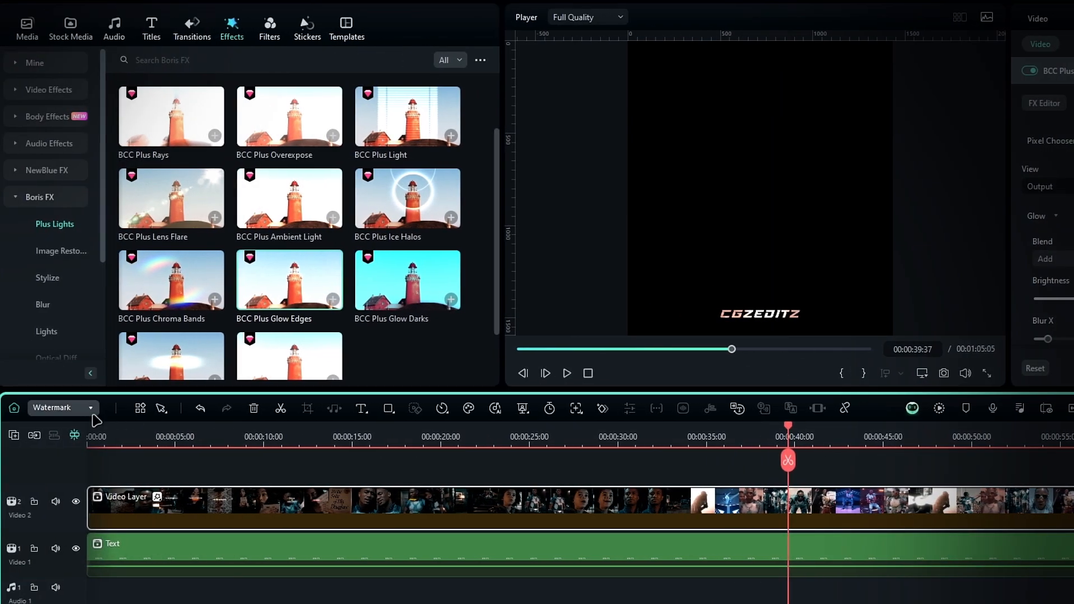
left_click(89, 408)
left_click(90, 430)
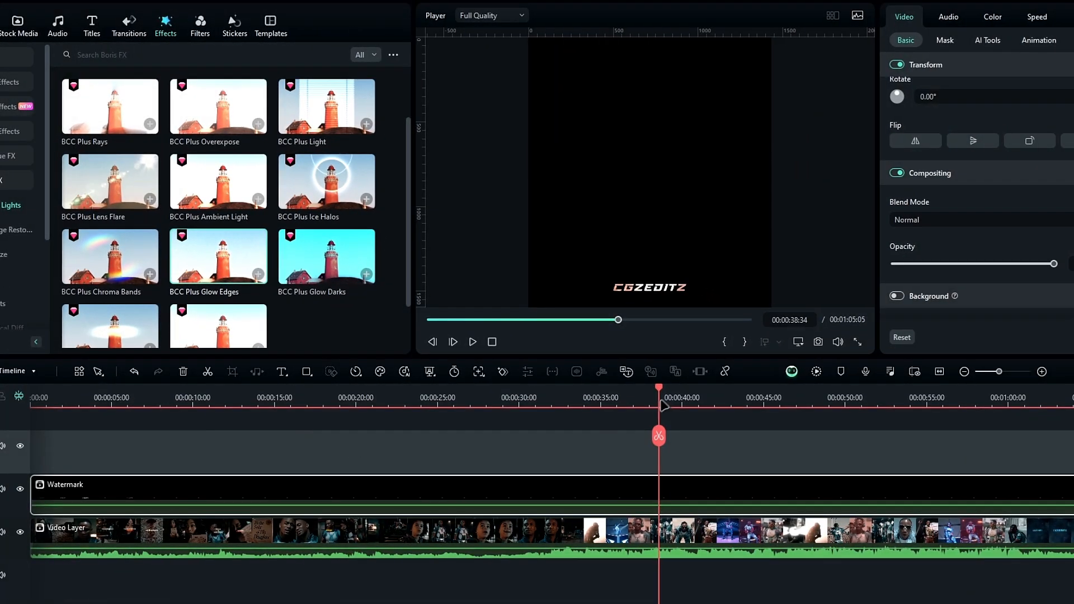
left_click_drag(664, 398, 690, 398)
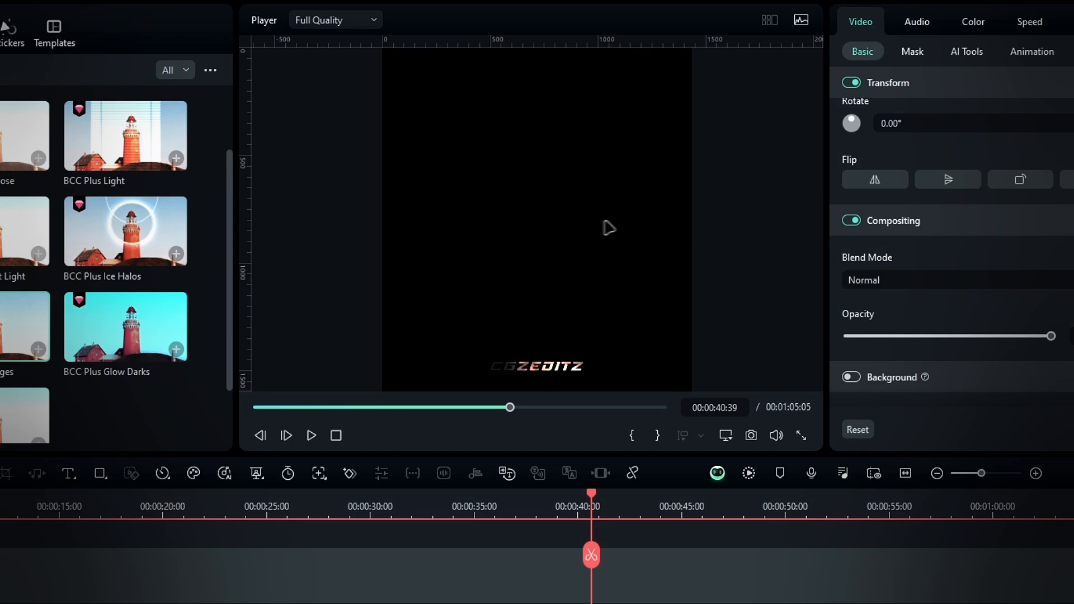
- Enable Chroma Key on the Watermark clip and sample its black background as the key color
left_click(959, 53)
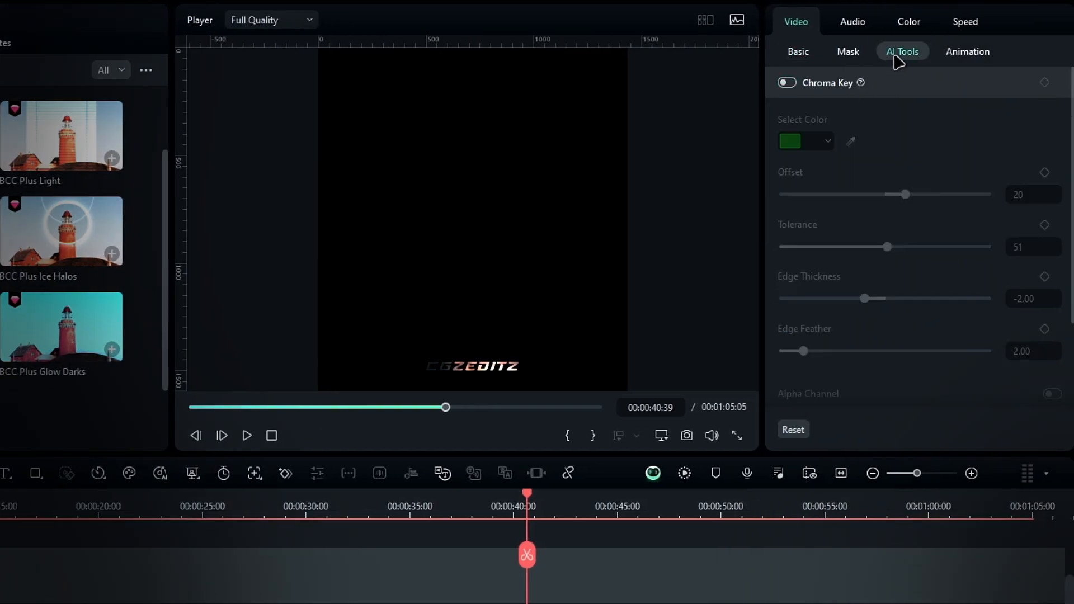
left_click(787, 83)
left_click(852, 142)
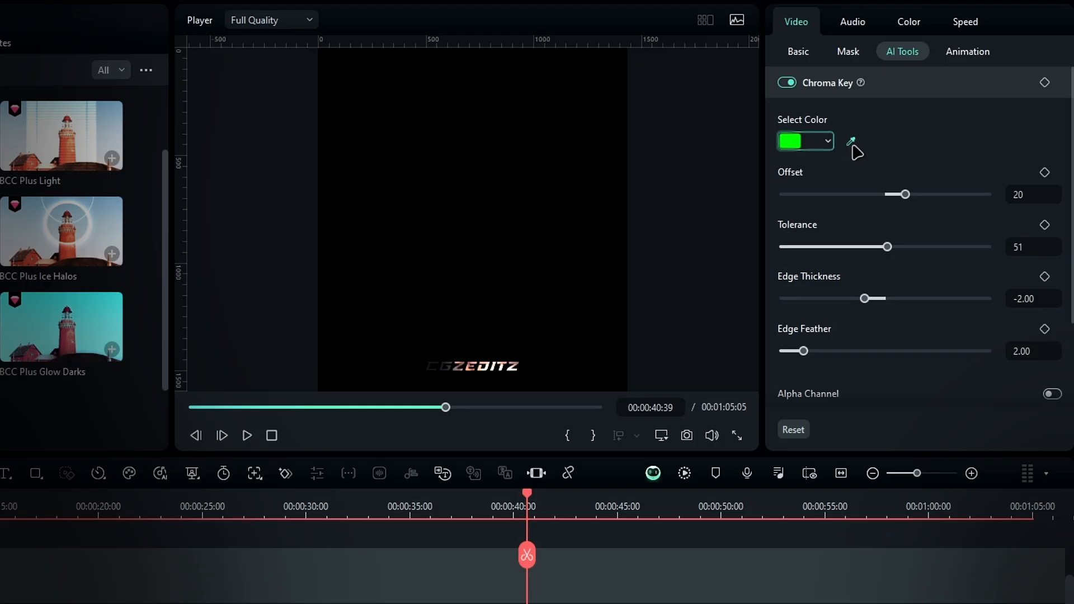
left_click(515, 213)
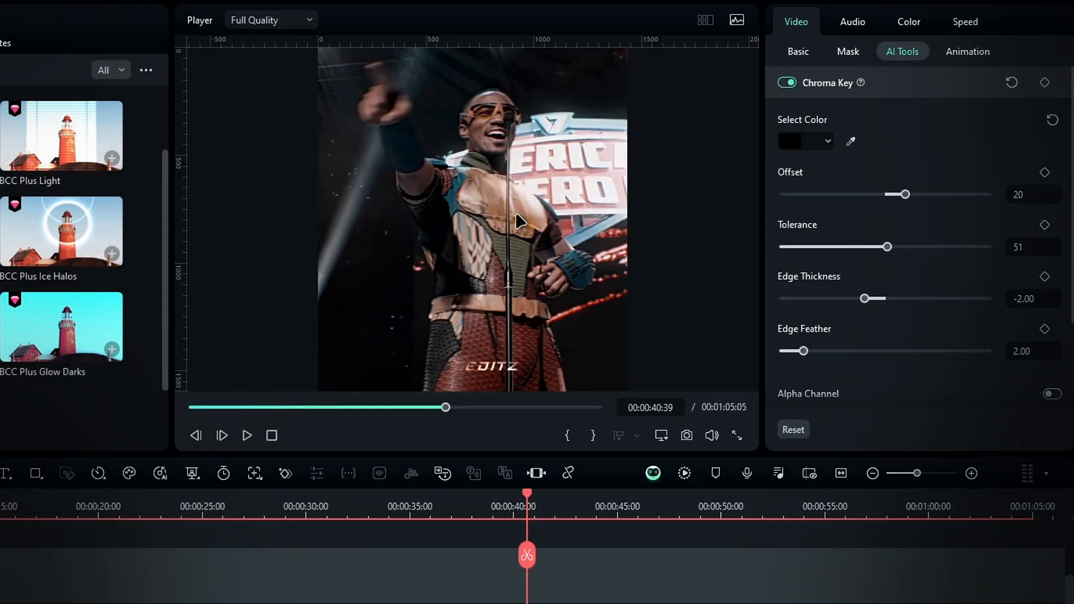
- Set the Chroma Key offset to 100 while viewing the watermark up close at 00:00:44:30, and undo a trial tolerance reduction
left_click_drag(530, 502, 609, 511)
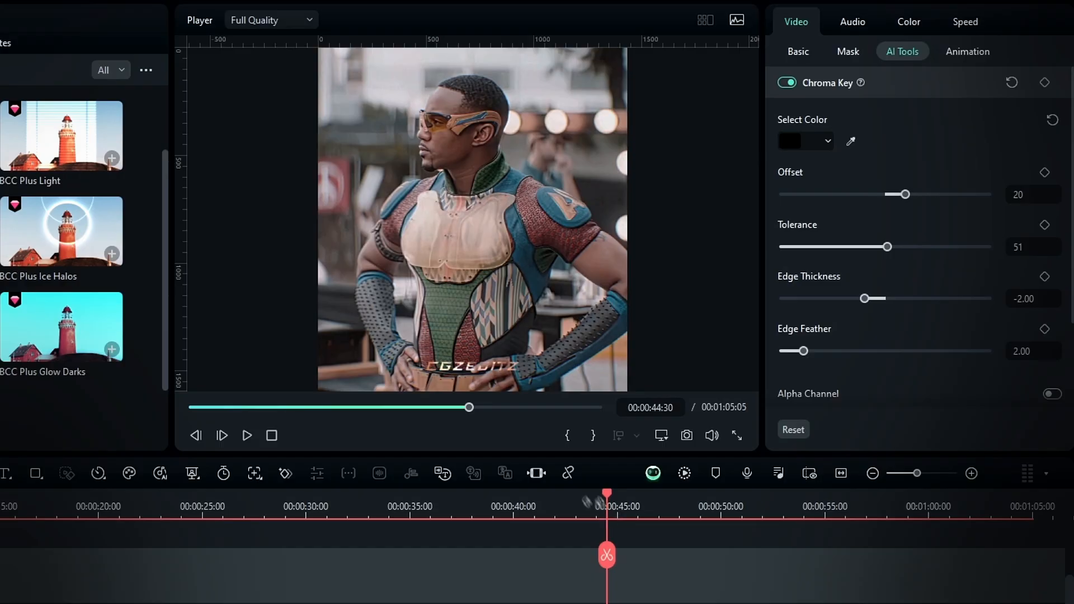
scroll(437, 338, "up", 4)
left_click_drag(240, 353, 241, 365)
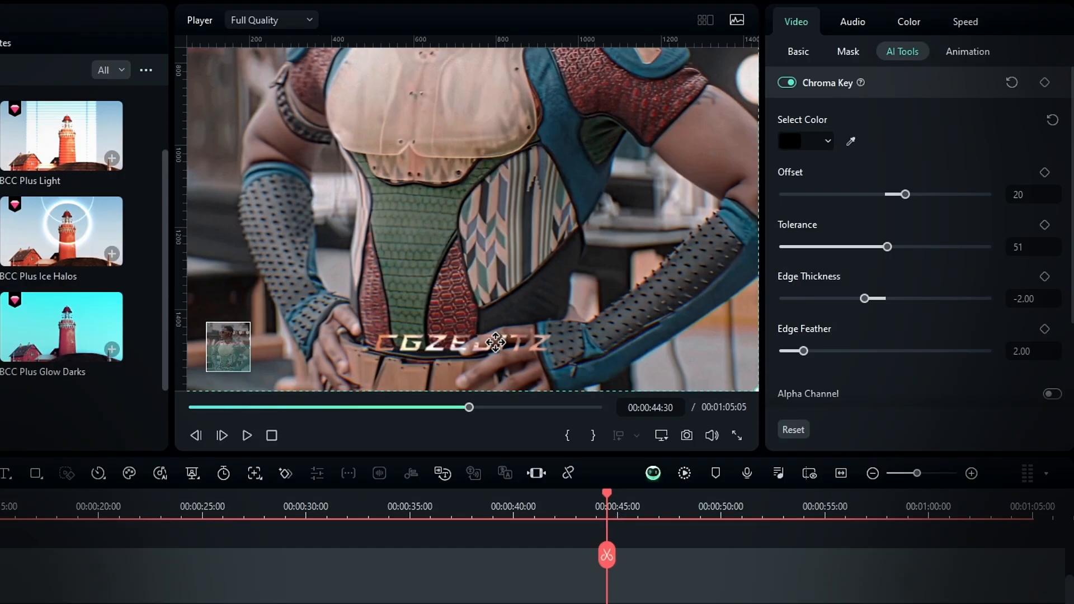
left_click_drag(905, 195, 979, 195)
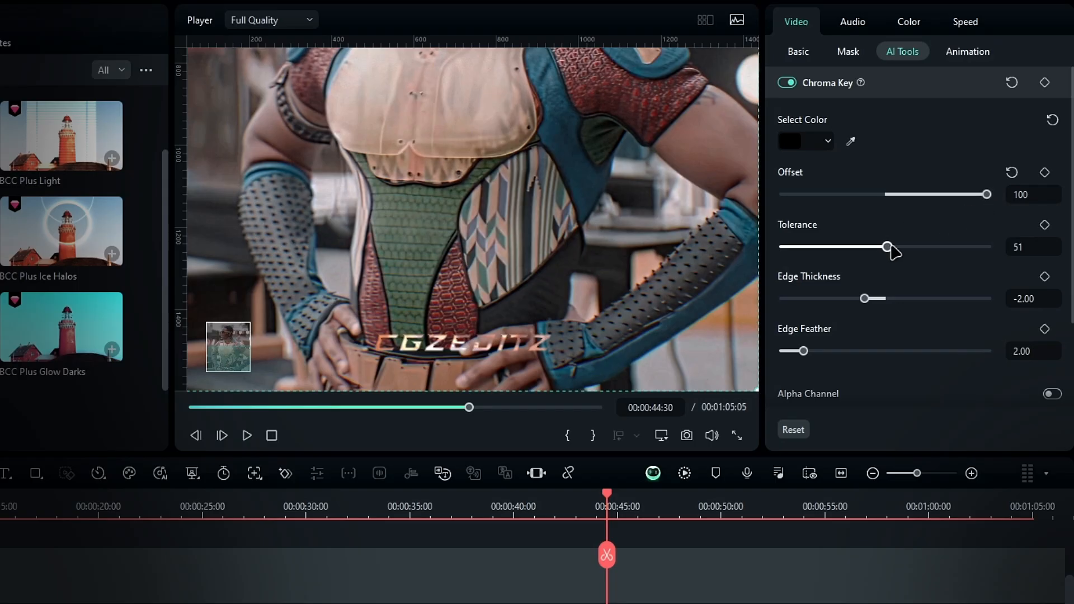
left_click_drag(887, 246, 873, 246)
key("ctrl+z")
- Set the Chroma Key edge thickness and edge feather of the Watermark clip both to 0
left_click(1036, 298)
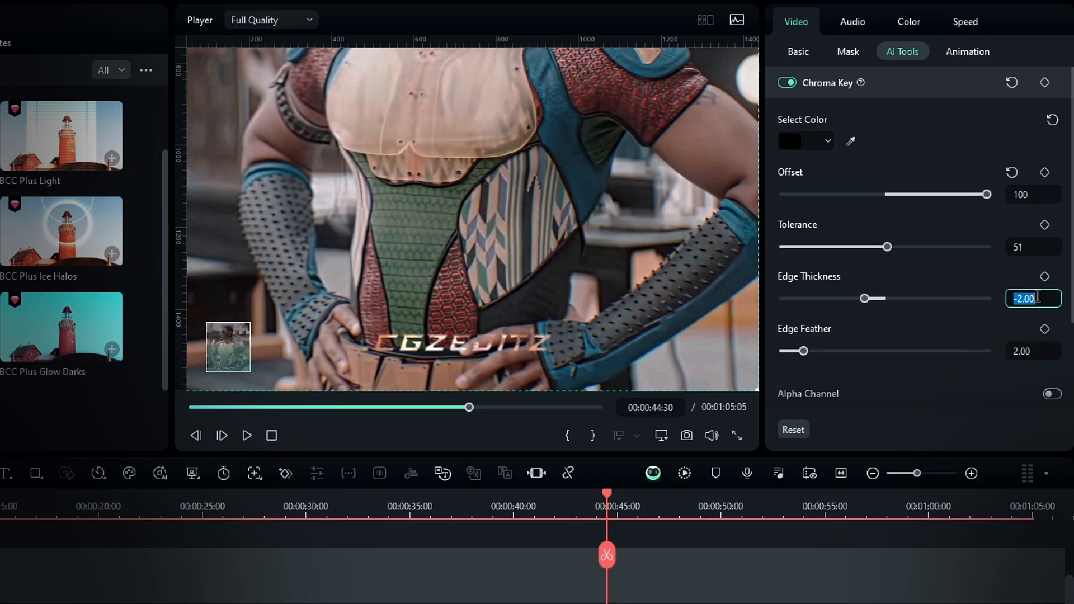
type("0")
key("Return")
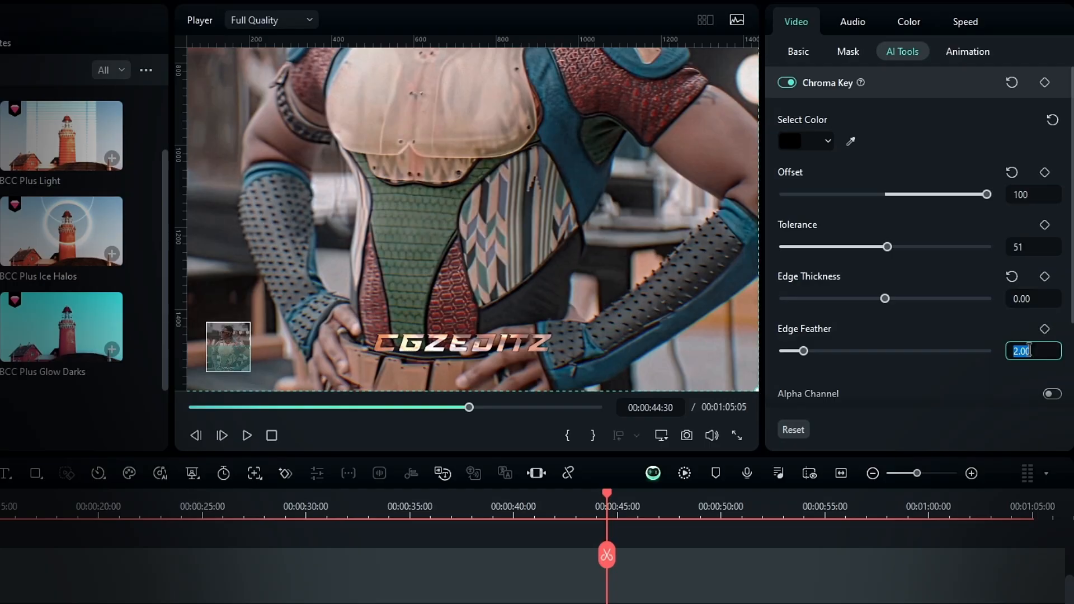
key("Return")
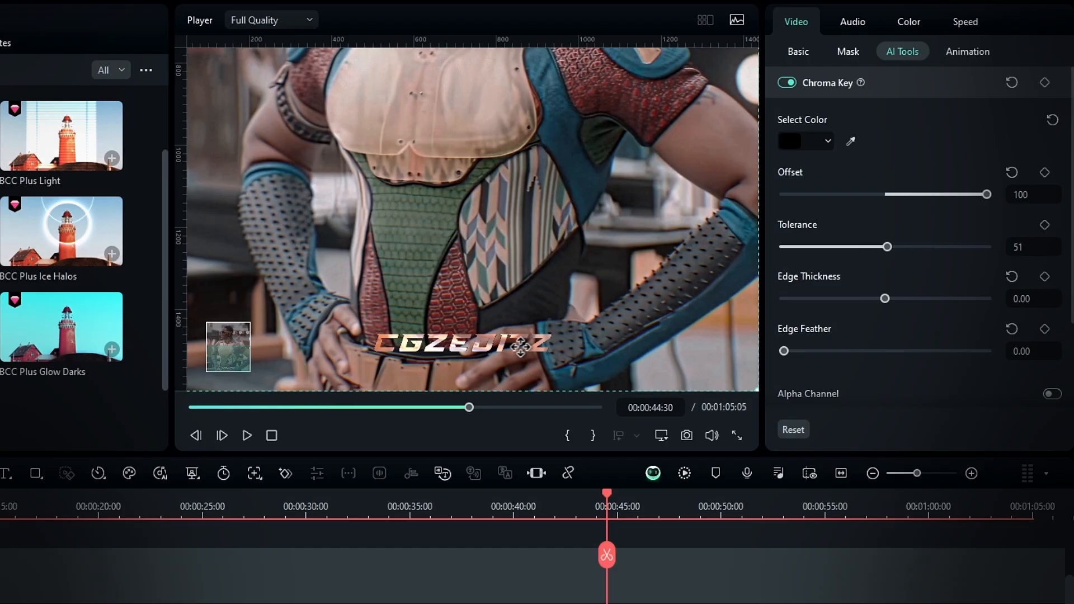
- Enable a drop shadow on the Watermark clip and set its color to black
left_click(800, 53)
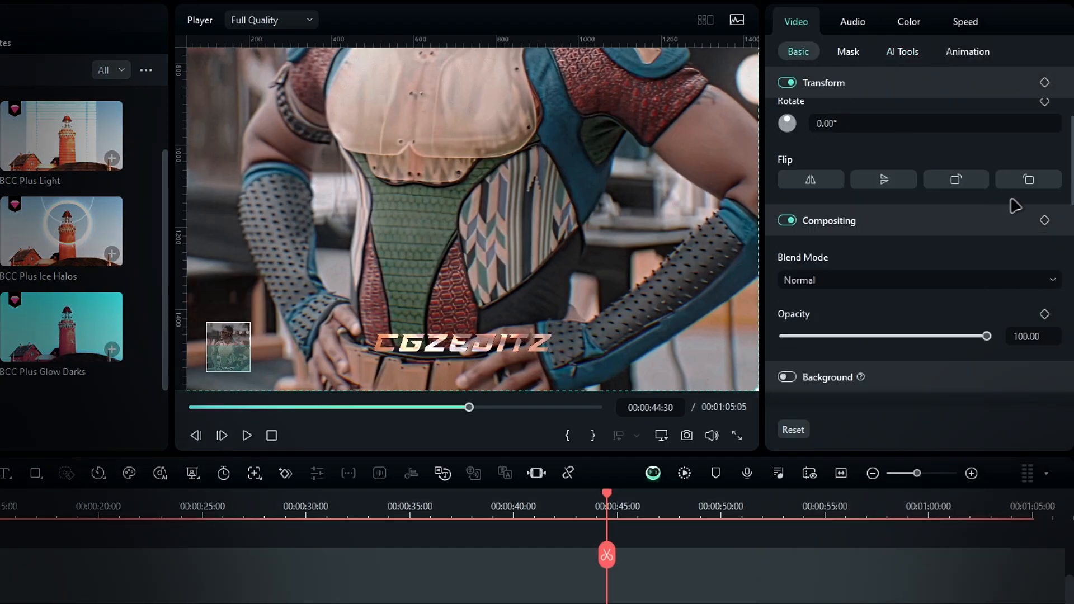
scroll(1061, 360, "down", 10)
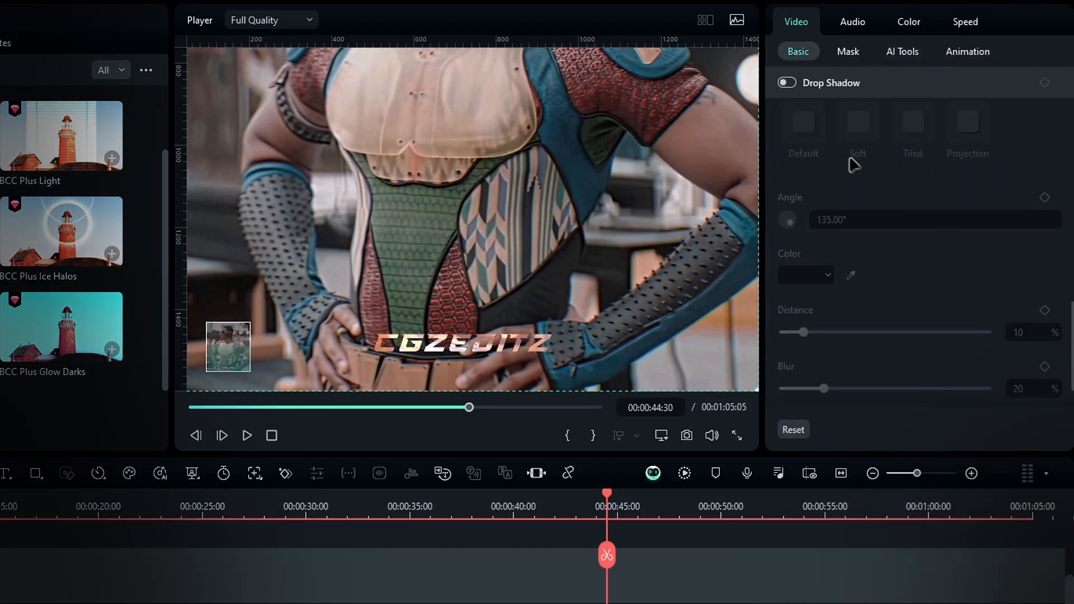
left_click(786, 83)
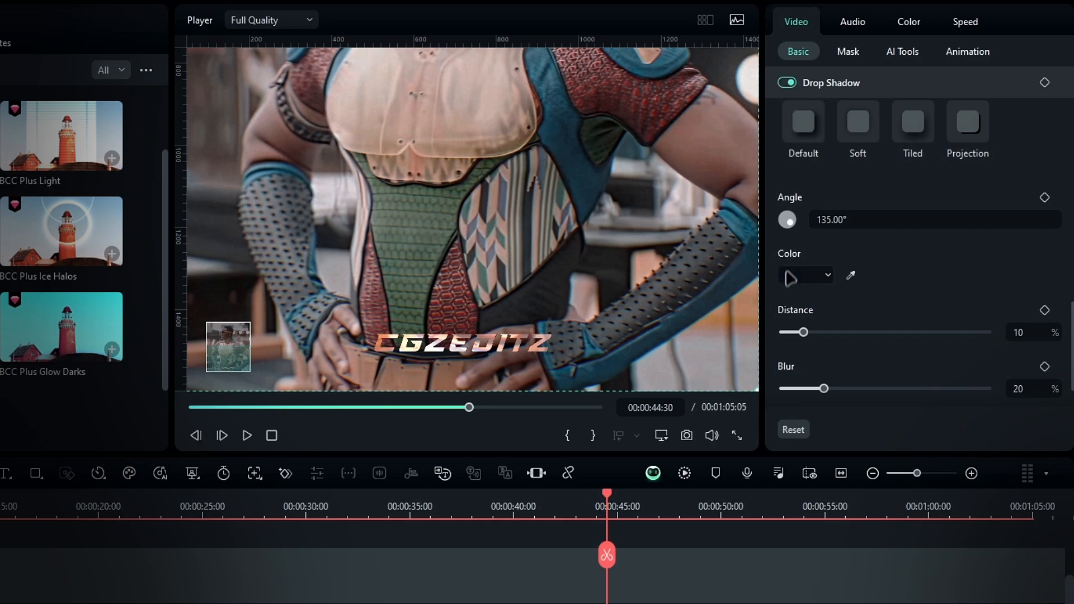
left_click(811, 285)
left_click(790, 378)
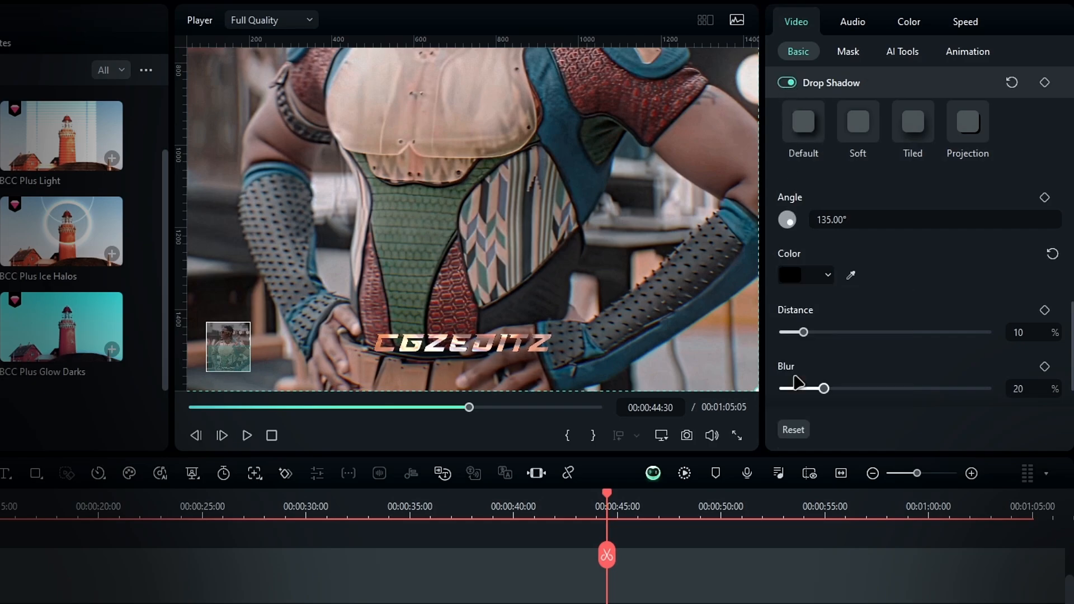
- Set the drop shadow's distance and blur to 2% each and check the watermark at 00:00:44:46
scroll(947, 271, "down", 1)
left_click(1028, 268)
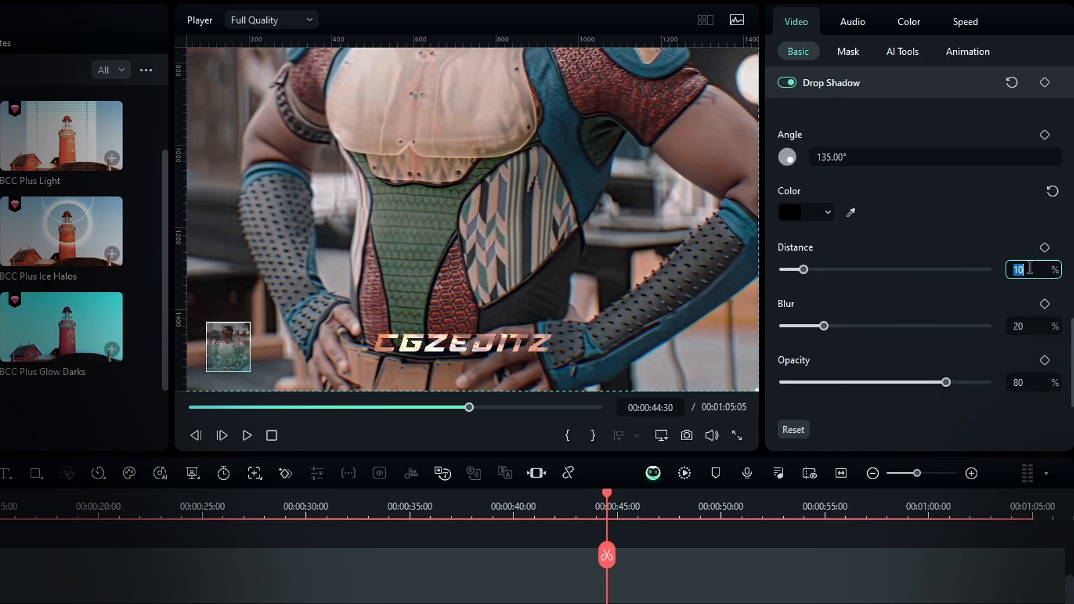
left_click(1032, 329)
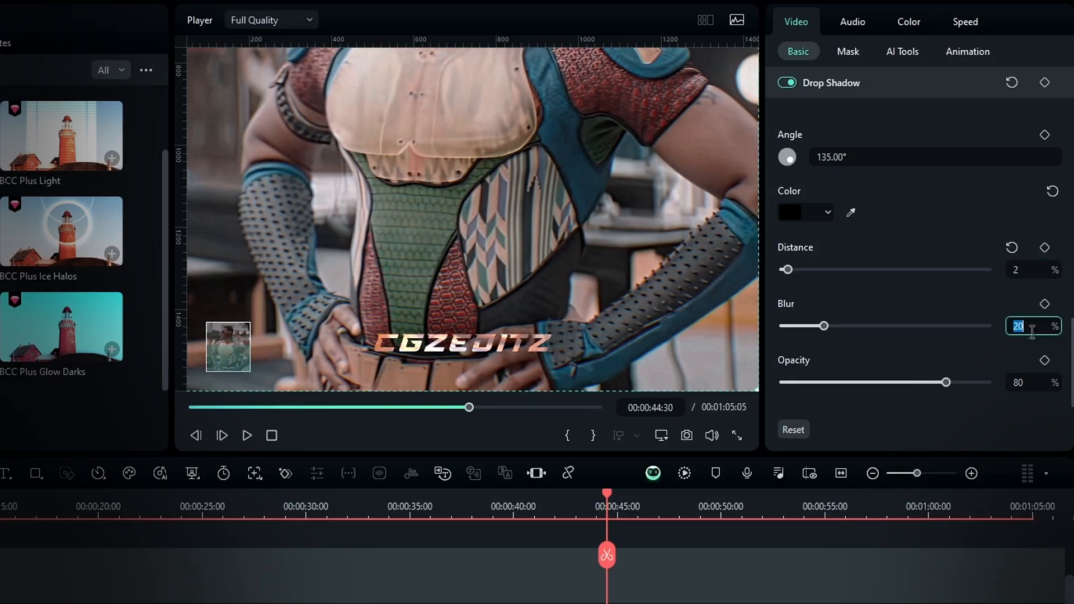
key("Return")
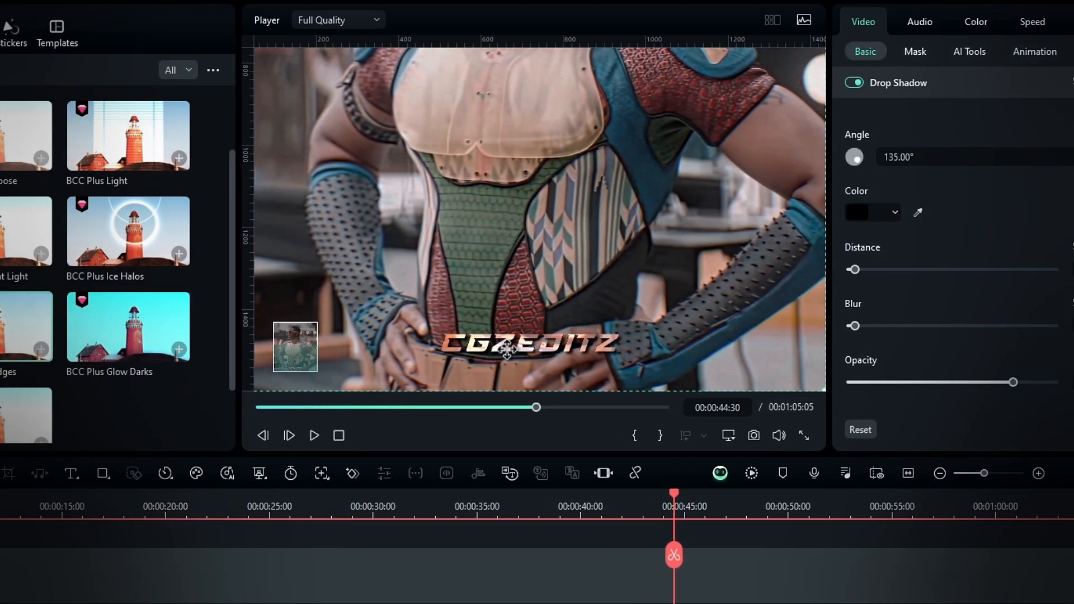
mouse_move(666, 502)
left_mouse_down()
mouse_move(642, 502)
mouse_move(682, 500)
left_mouse_up()
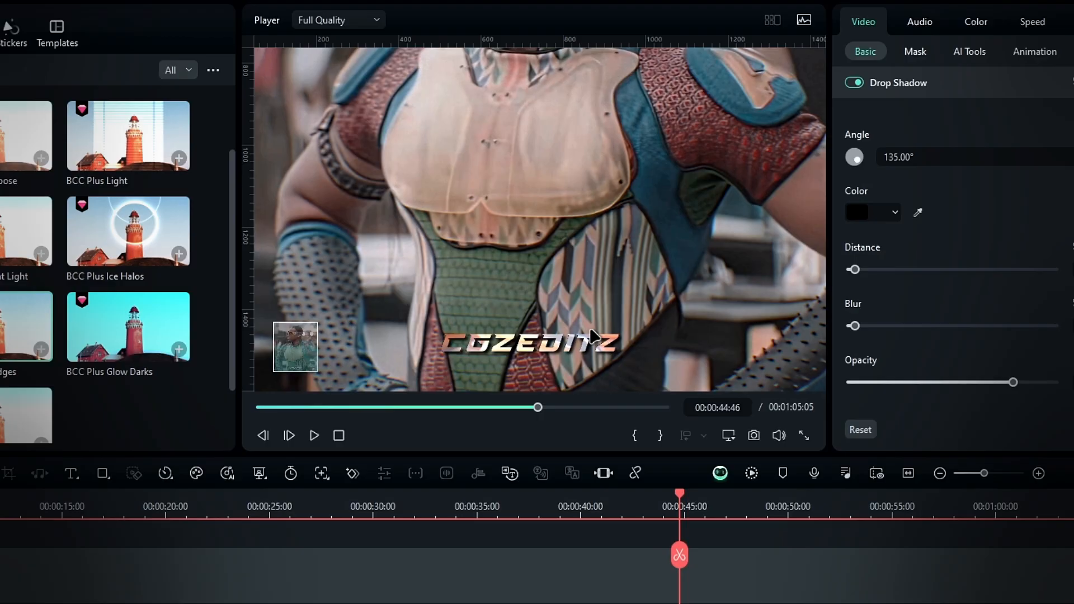
- Apply the BCC Plus Glow effect to the Watermark clip and set its glow brightness to 350
scroll(334, 313, "down", 3)
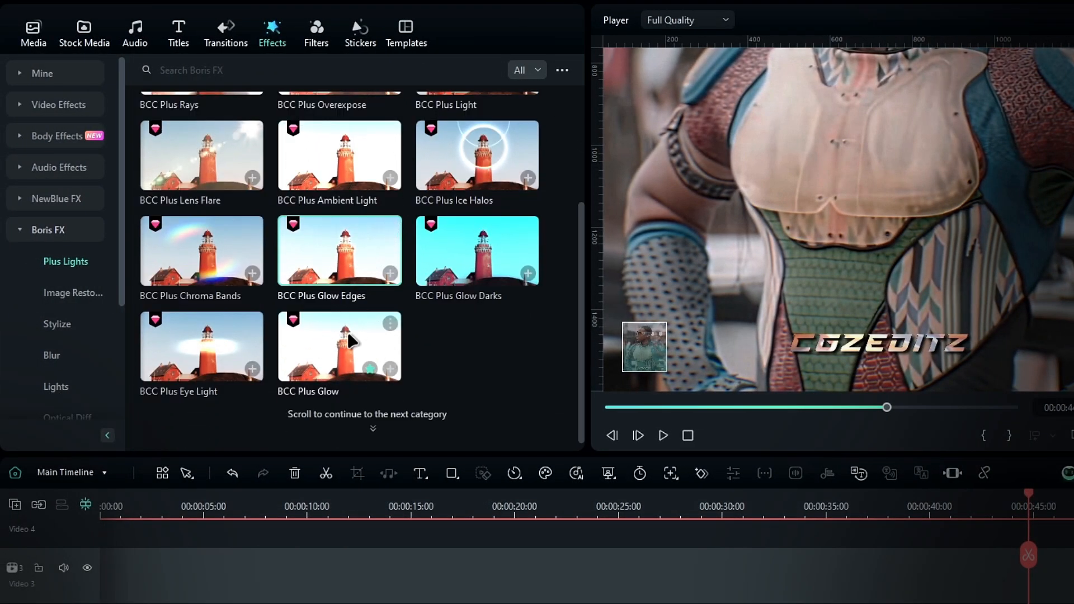
left_click_drag(350, 340, 504, 439)
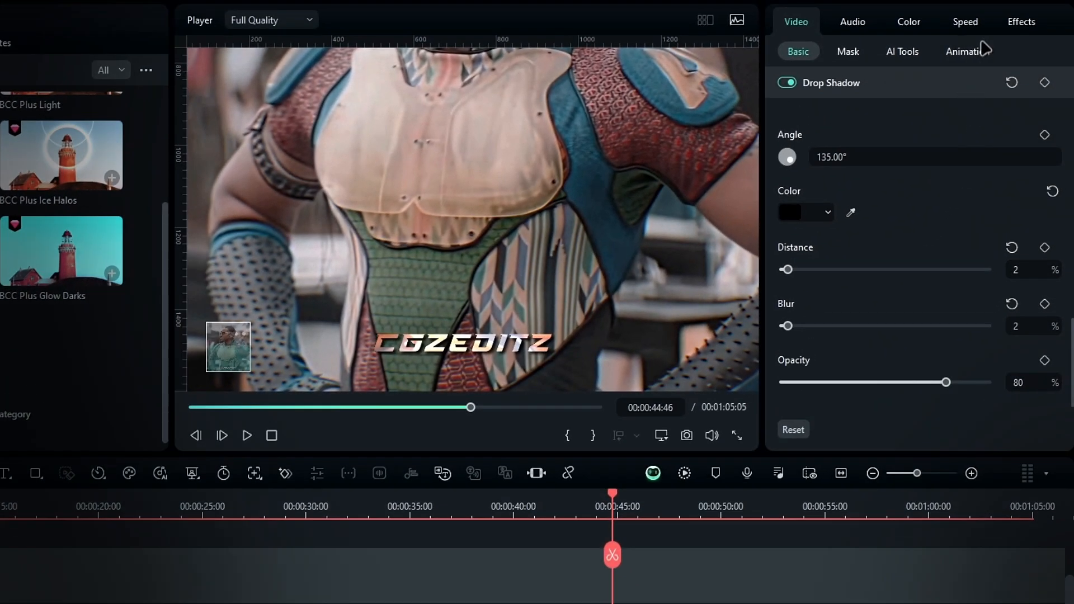
left_click(1021, 23)
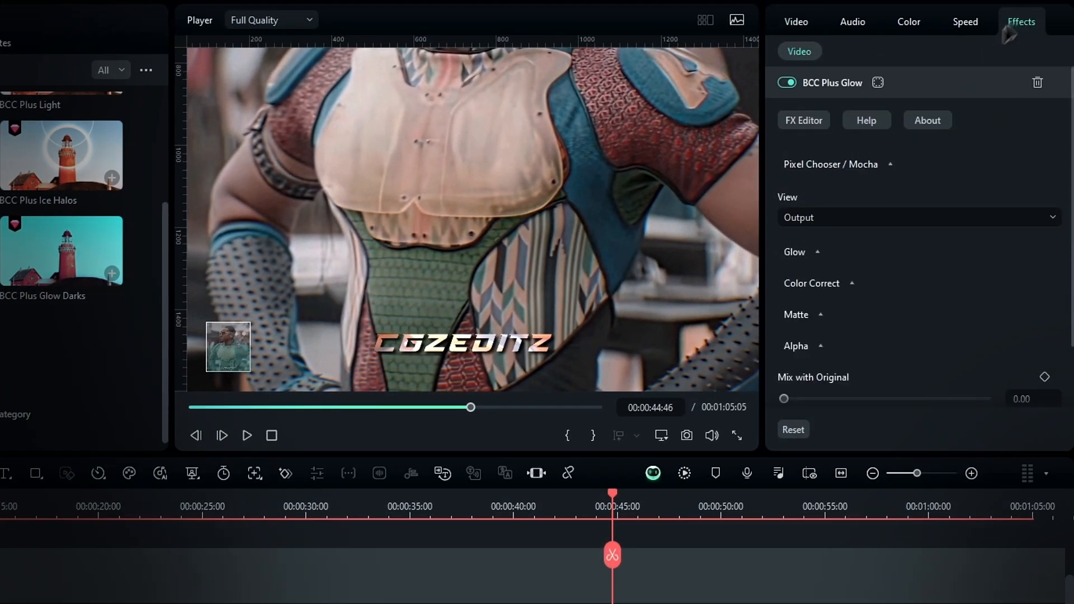
left_click(812, 254)
scroll(895, 249, "down", 3)
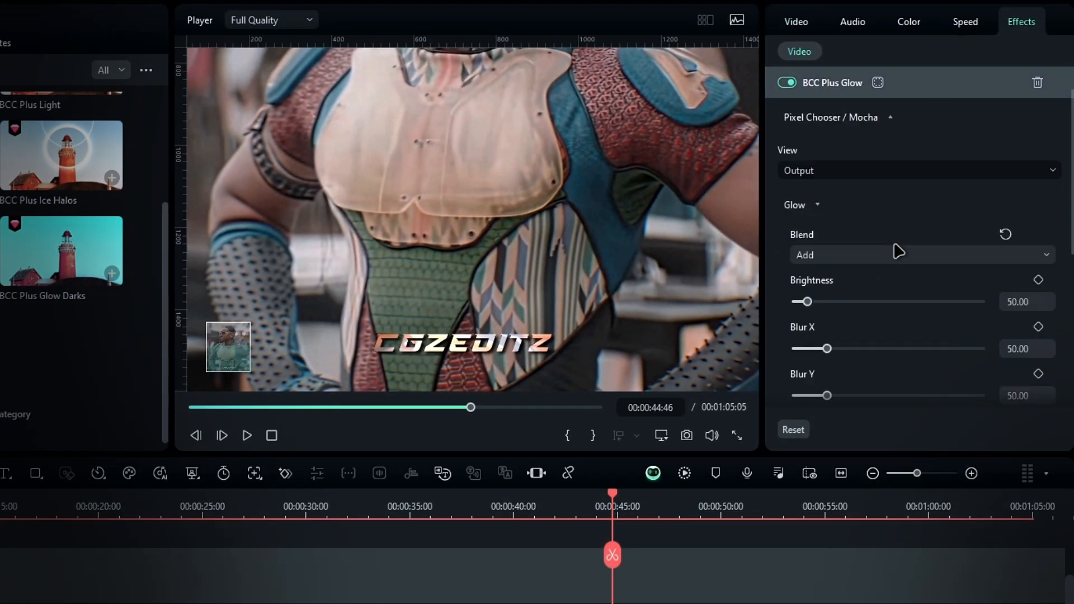
left_click(1029, 255)
key("Return")
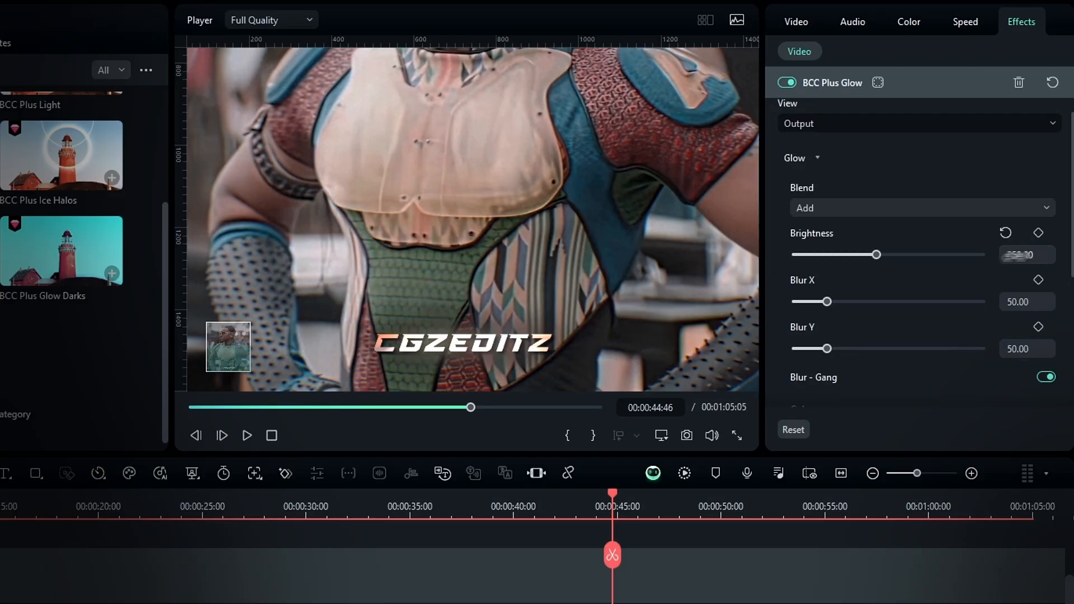
scroll(917, 308, "down", 5)
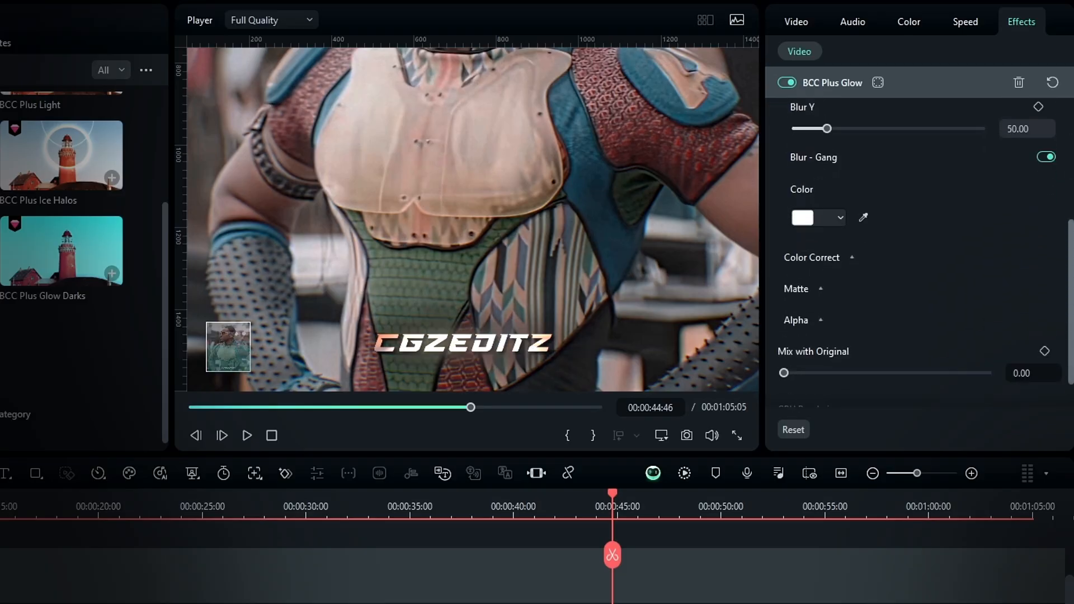
- Set the BCC Plus Glow matte range to 100 and check the watermark with the whole frame fitted, near 00:00:44:35
left_click(824, 290)
scroll(896, 330, "down", 1)
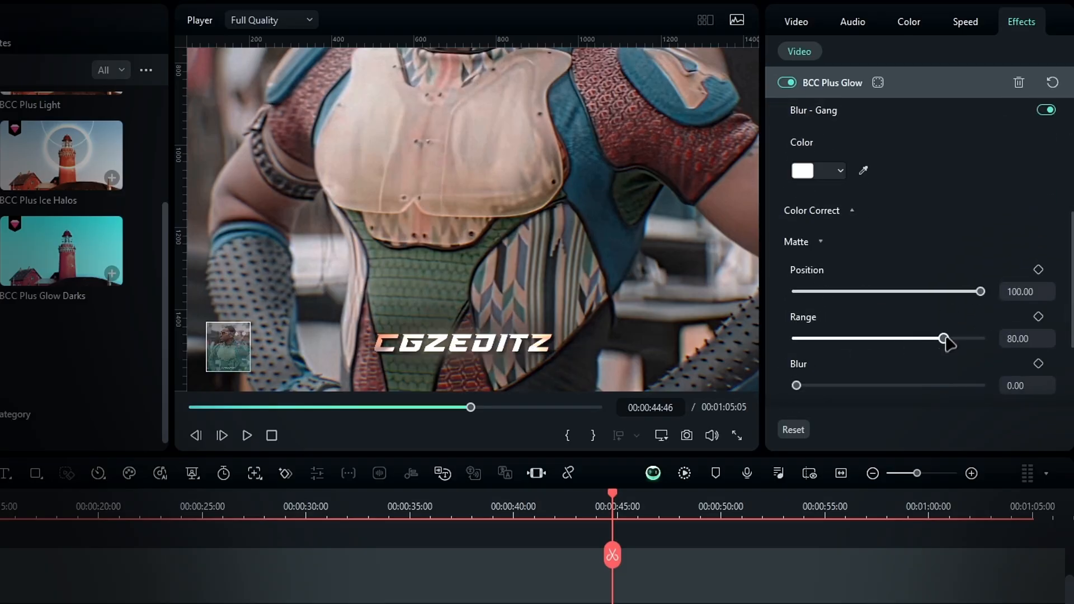
left_click_drag(943, 338, 1014, 339)
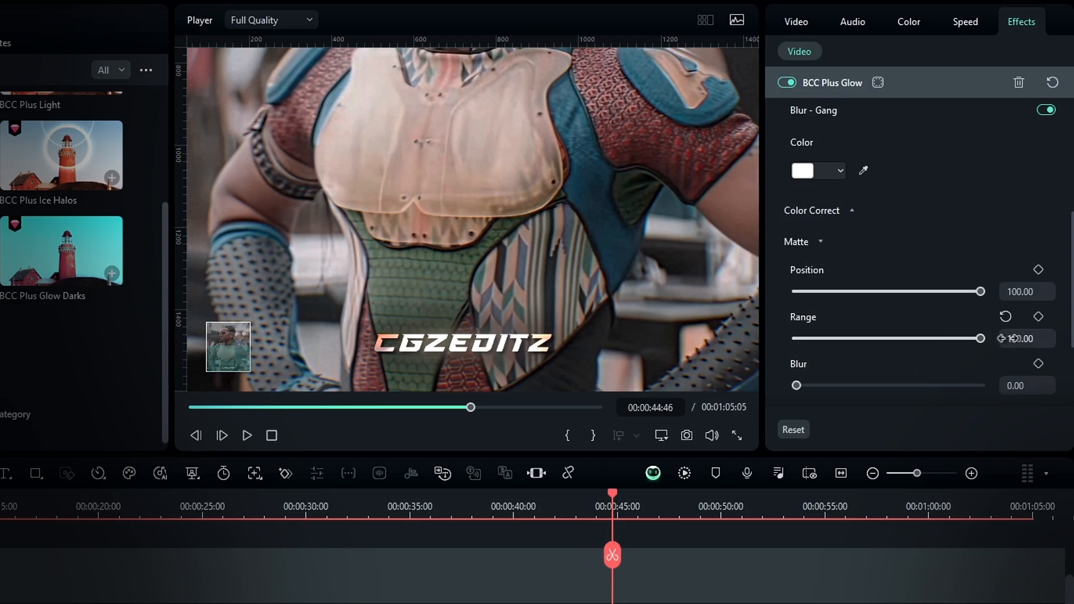
left_click(660, 436)
left_click(872, 525)
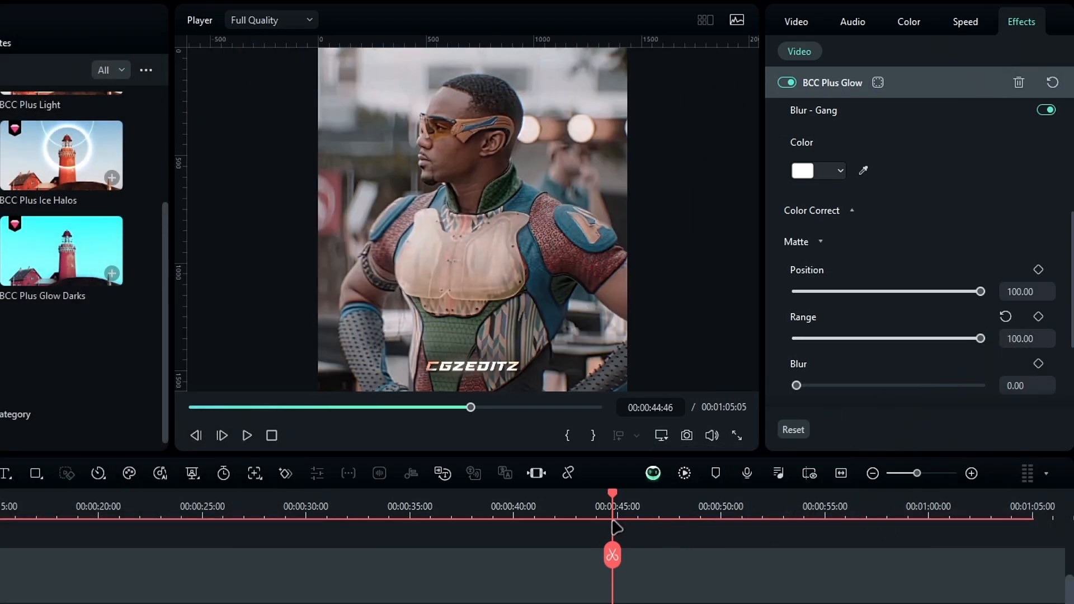
left_click_drag(616, 508, 588, 526)
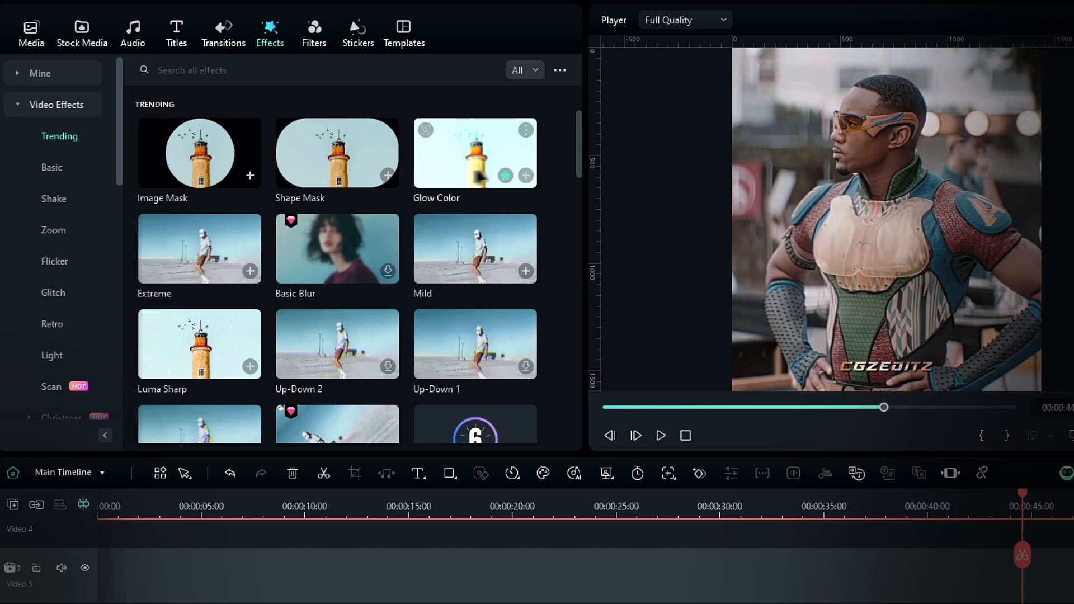
- Apply the Glow Color effect to the Watermark clip with feathering 50 and intensity 0.35
left_click(480, 164)
left_click_drag(442, 363, 451, 446)
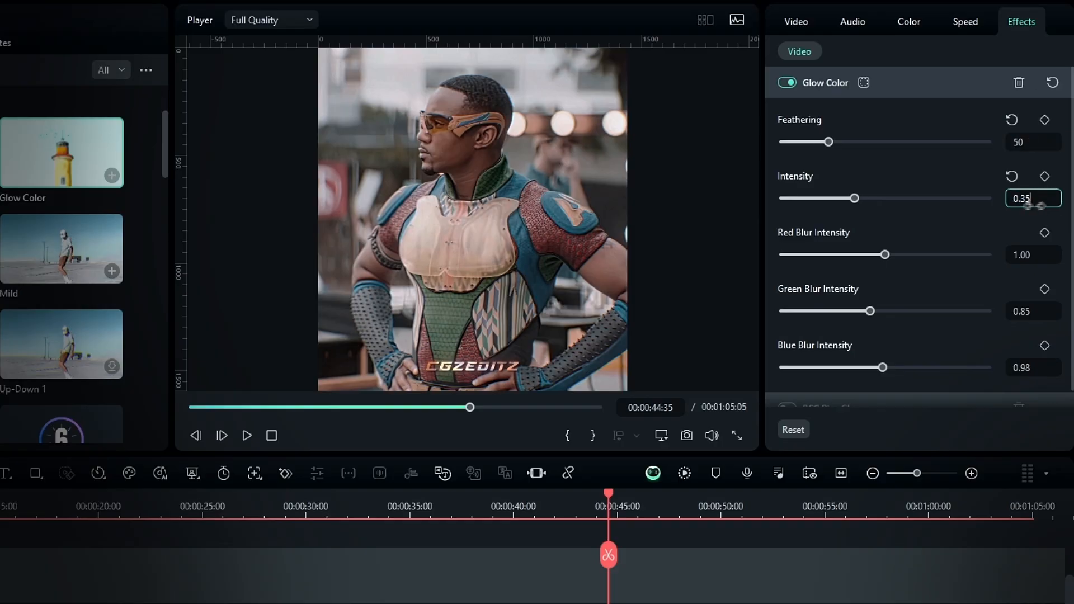
left_click(472, 371)
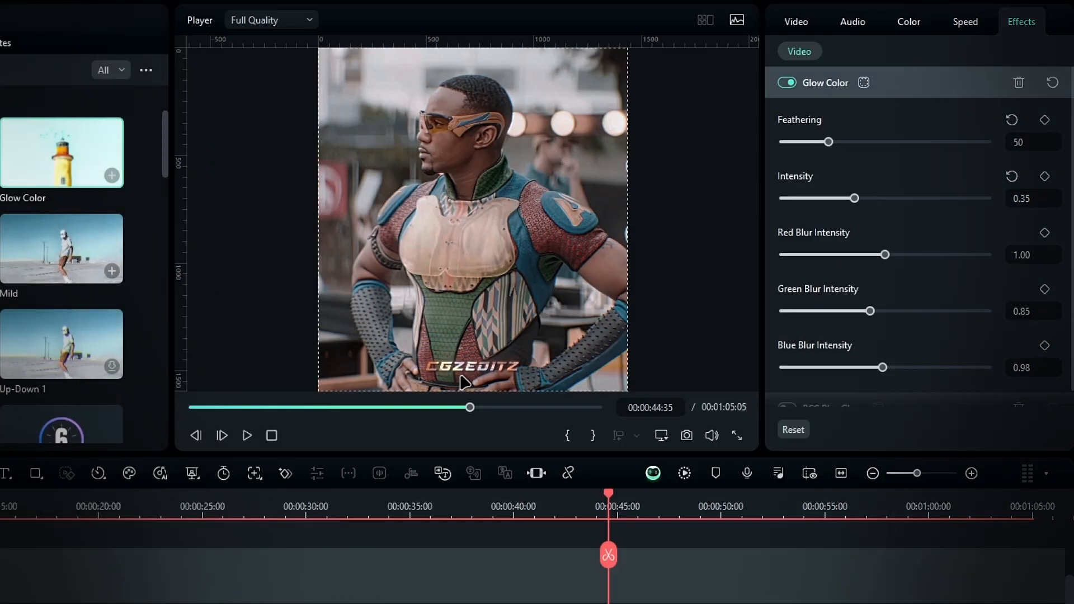
- Play back the main timeline to check the glowing watermark over the video
scroll(458, 352, "up", 3)
left_click_drag(246, 354, 240, 385)
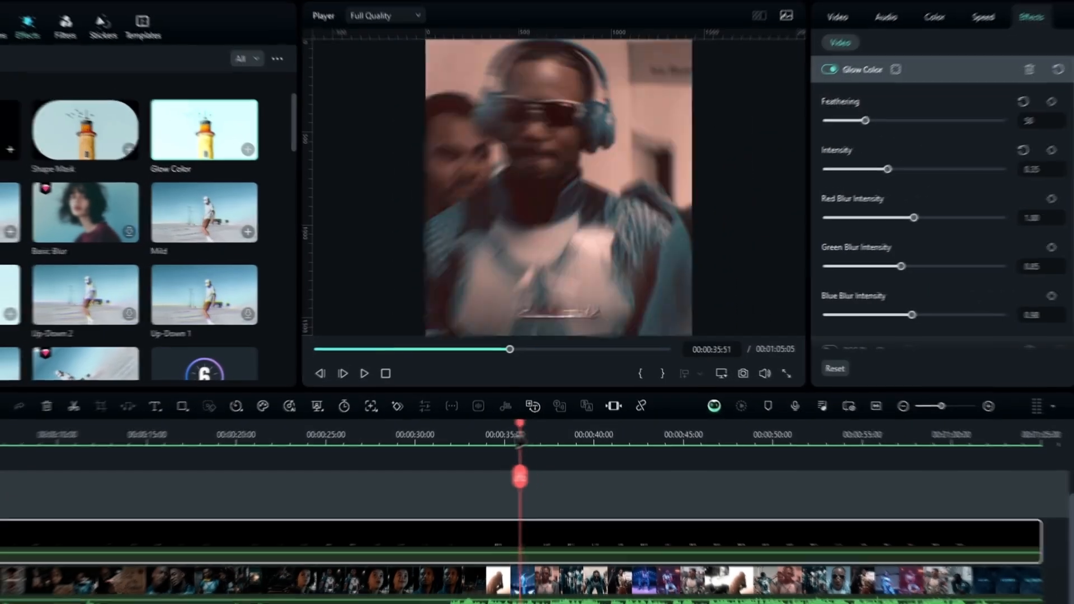
left_click_drag(520, 434, 482, 456)
key("space")
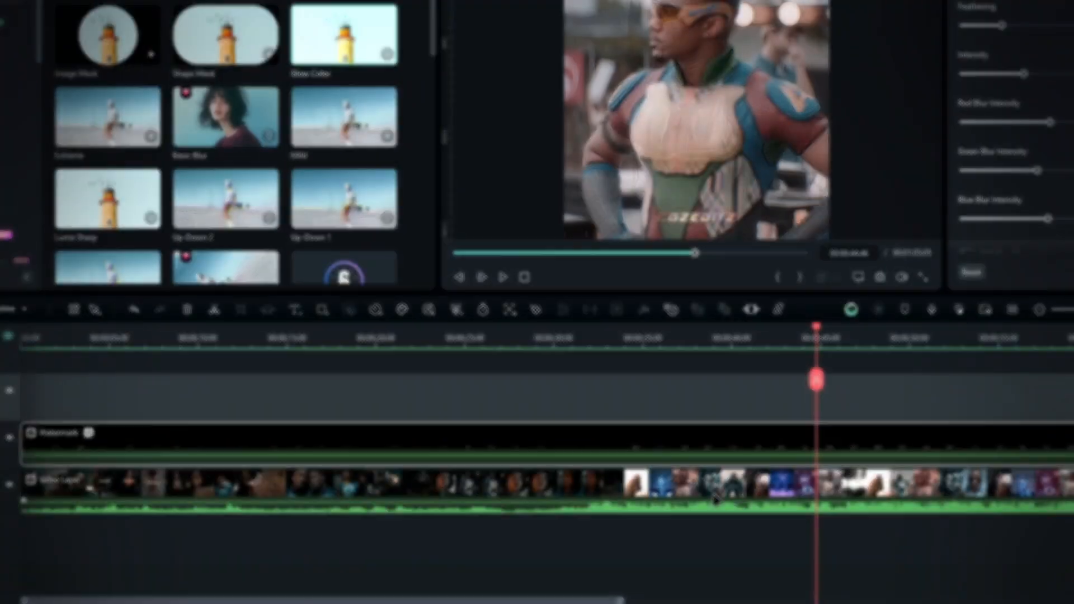
- Add The Deep Edit 1440 x 1600 above GGG in the Video Layer compound clip, hide and mute the GGG track, and preview the main timeline
left_click(710, 489)
double_click(710, 489)
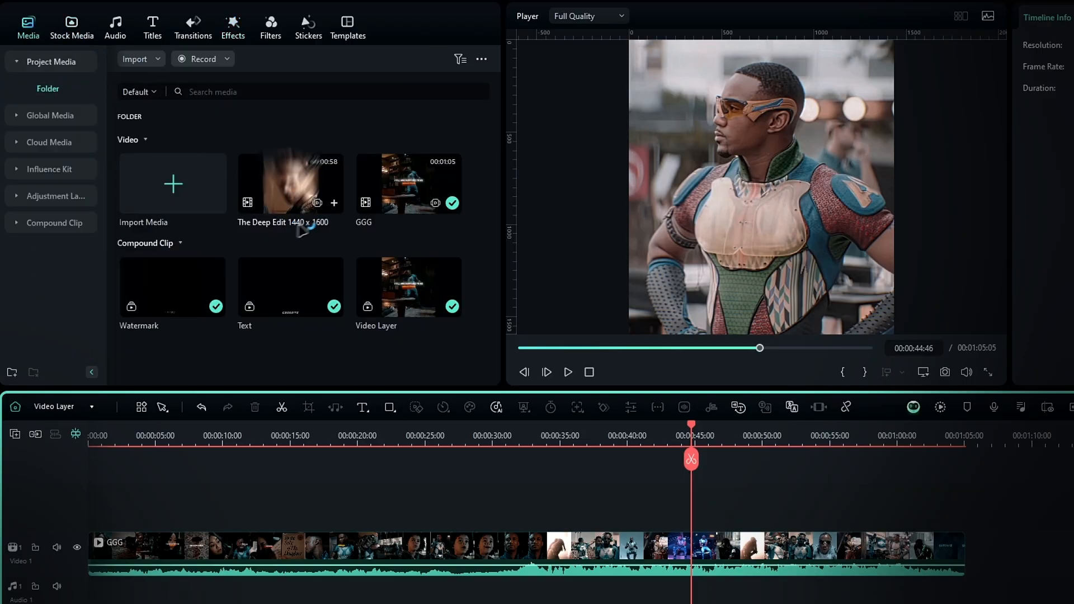
left_click_drag(405, 399, 81, 505)
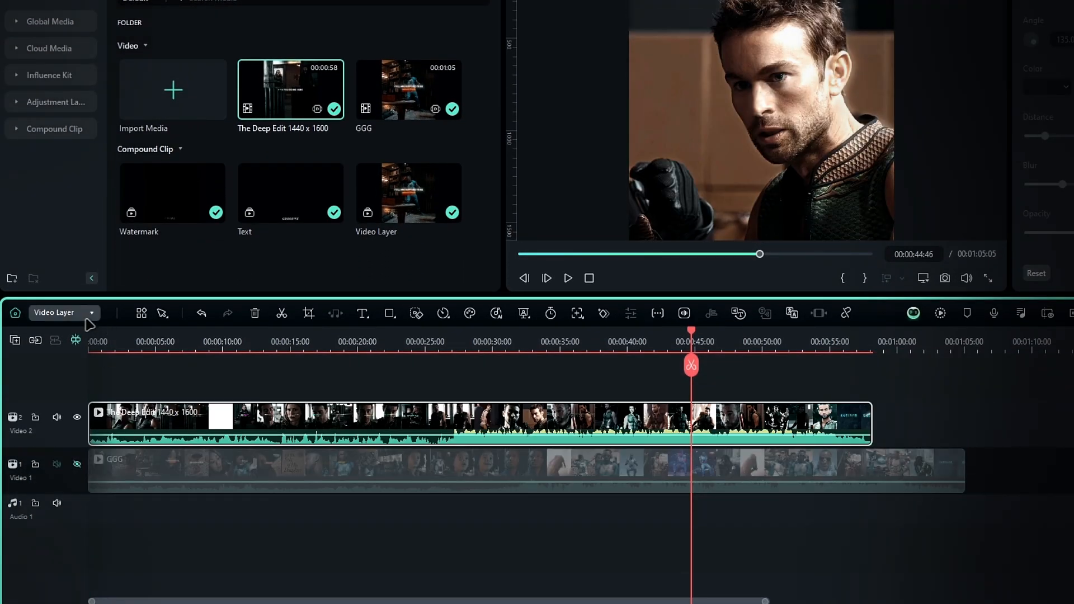
left_click(89, 336)
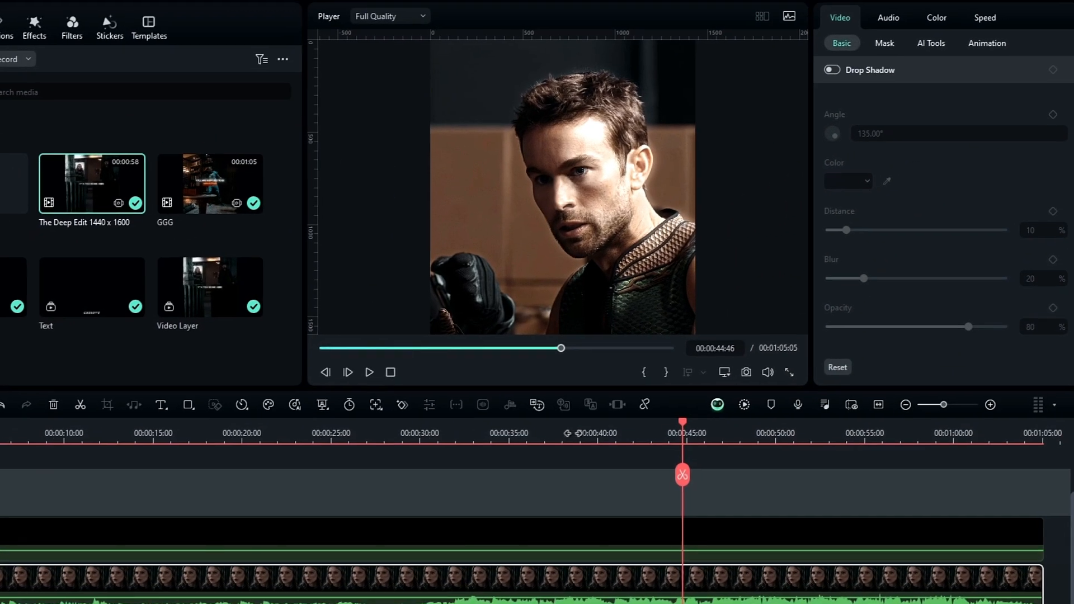
key("space")
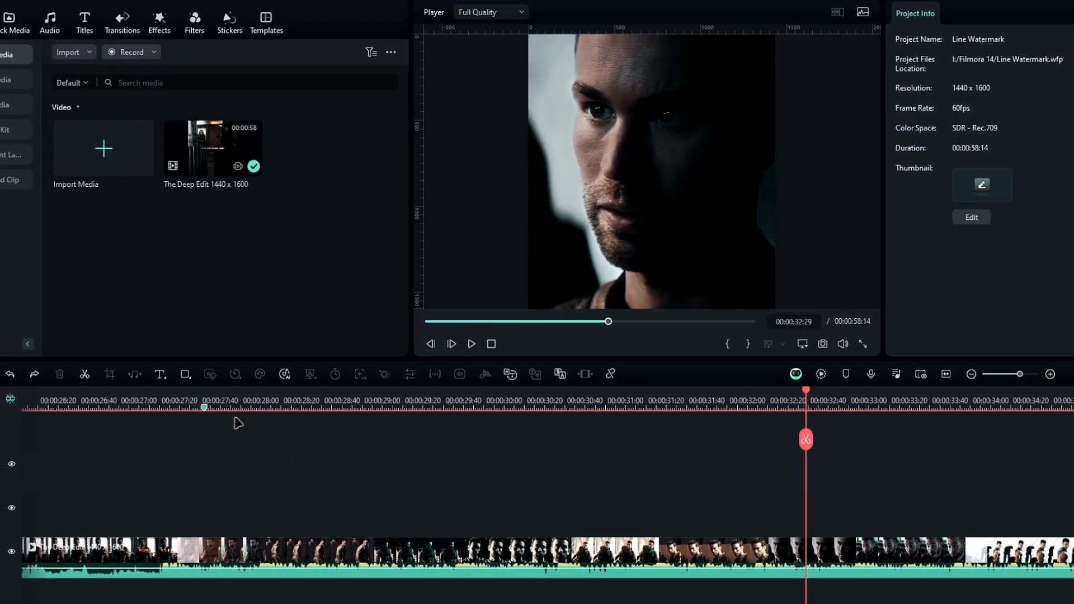
- Place a Default Title on the track above The Deep Edit clip, starting at the marker at 00:00:27:32
left_click(201, 409)
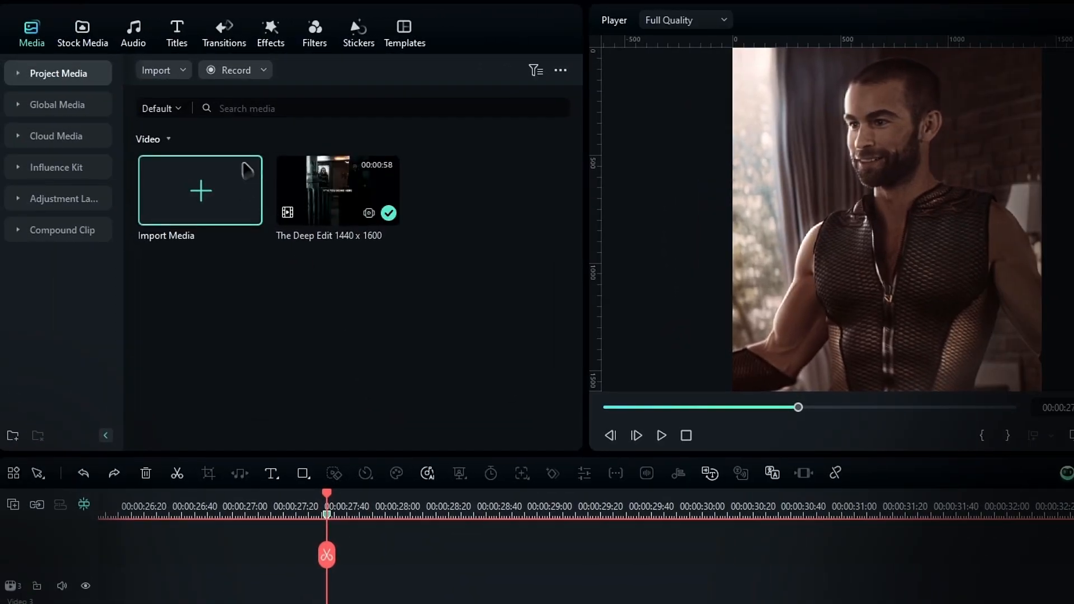
left_click(197, 43)
left_click_drag(208, 143, 507, 462)
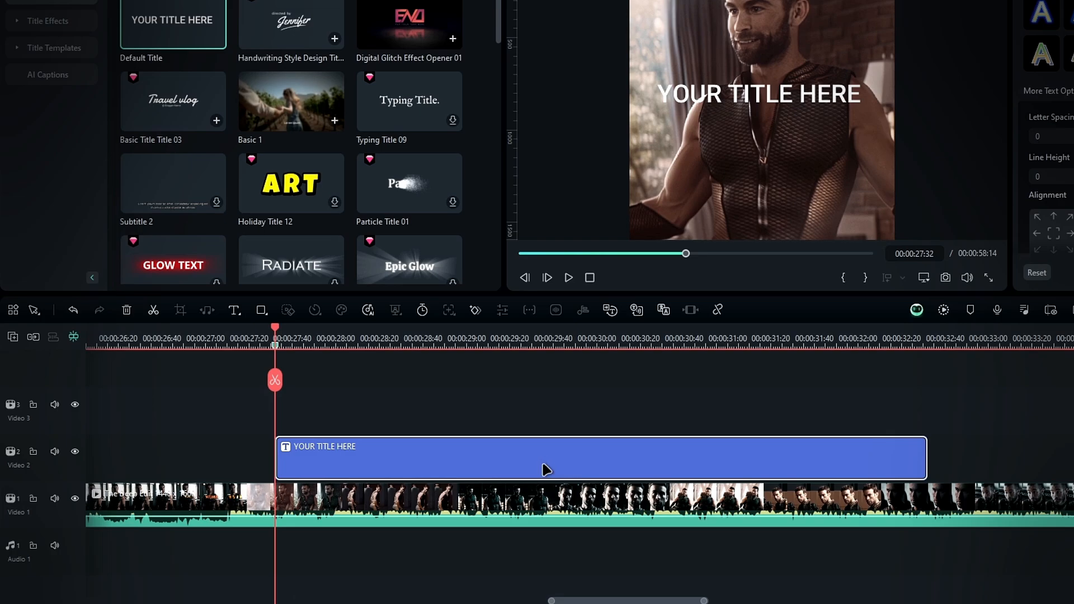
- Turn the title into a compound clip named Watermark and open it for editing
key("alt+g")
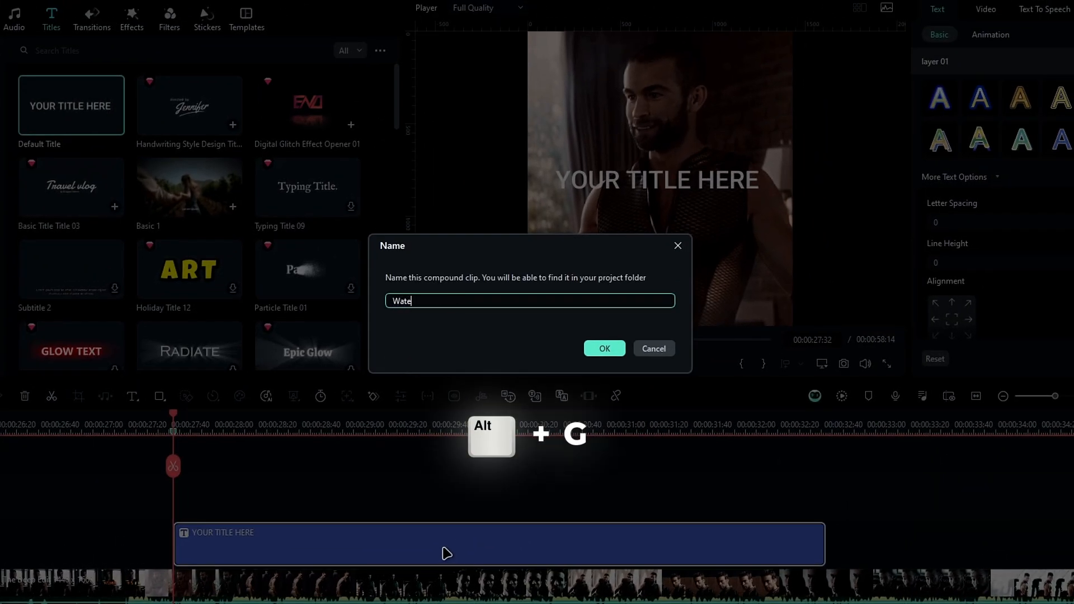
type("Watermark")
key("Return")
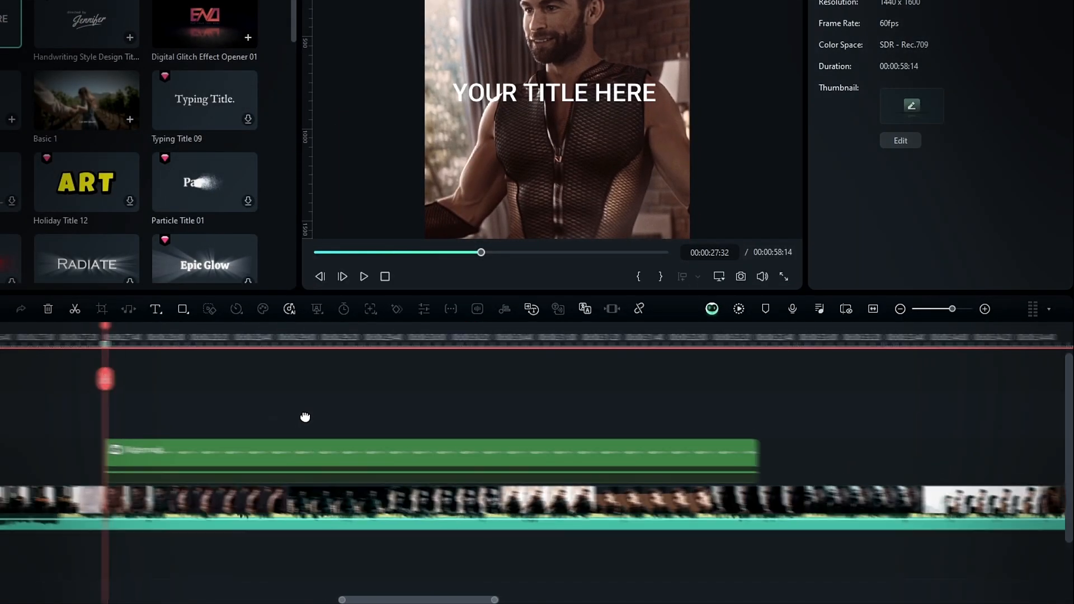
left_click(336, 472)
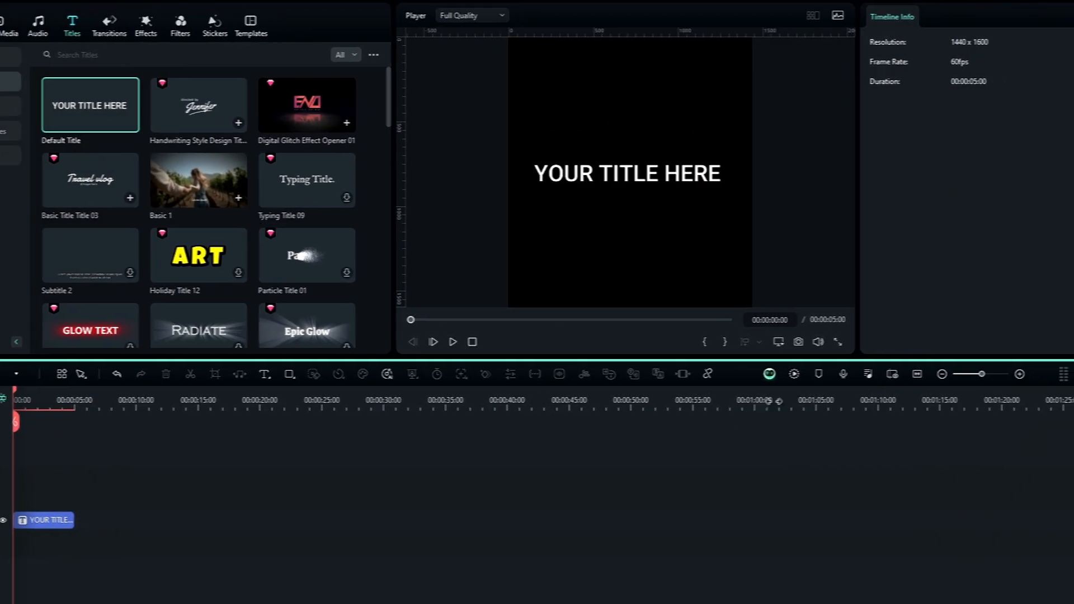
- Trim the title inside the Watermark compound clip to a length of 00:00:03:50
left_click_drag(662, 436, 794, 424)
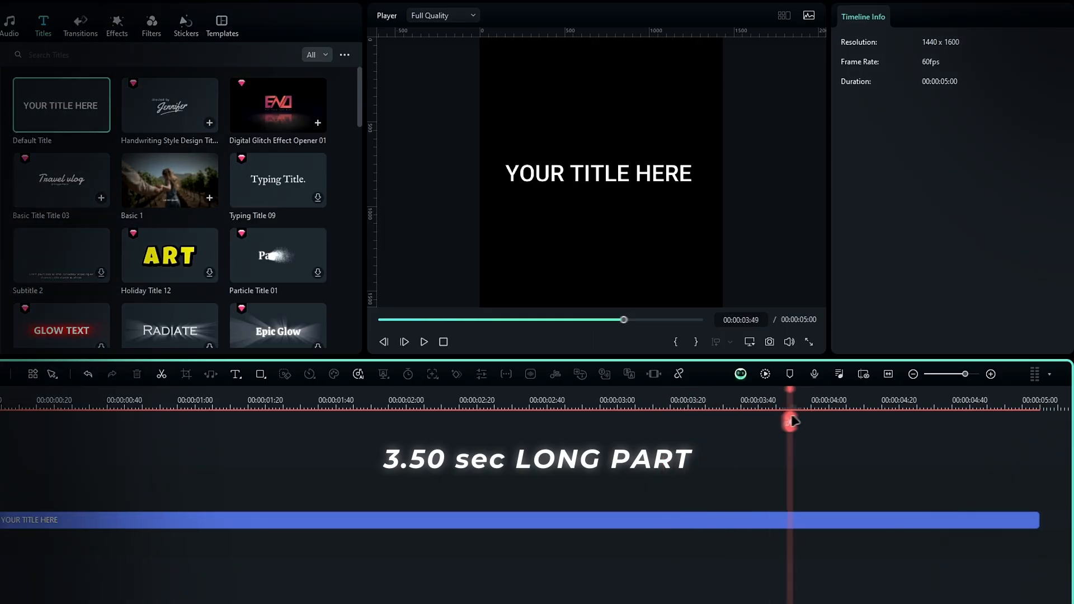
left_click(794, 422)
key("Delete")
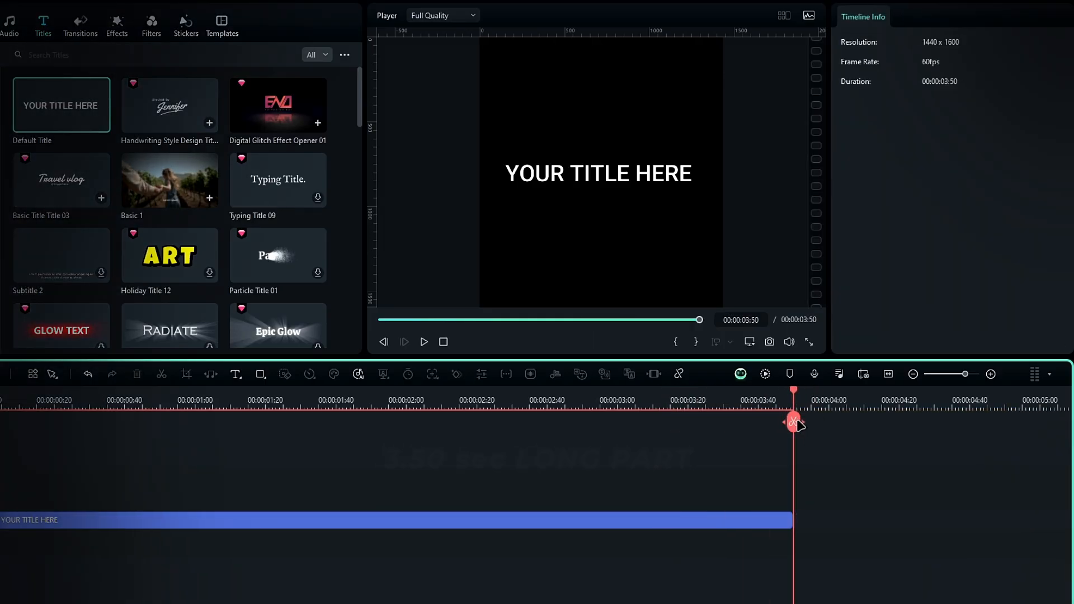
- Fit the trimmed title to the timeline and set the track height to Normal
left_click(888, 375)
left_click(393, 393)
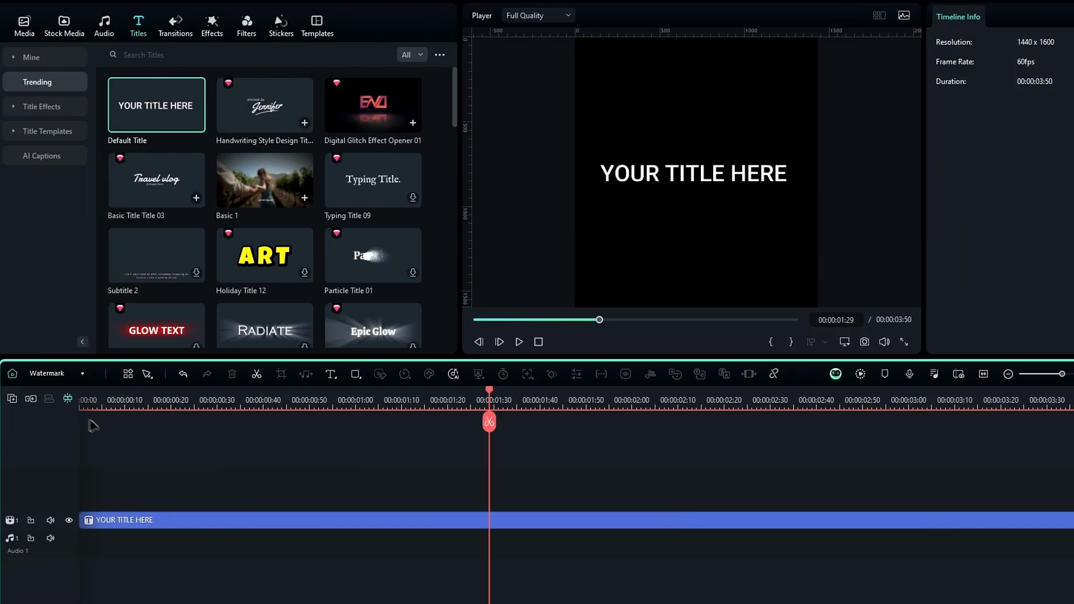
left_click(13, 399)
mouse_move(84, 515)
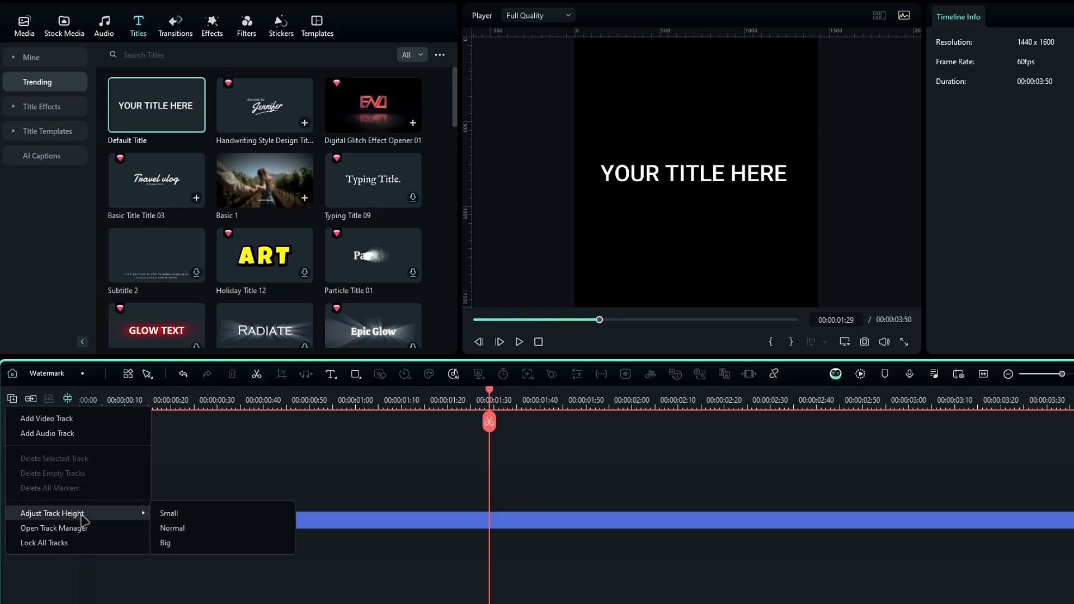
left_click(207, 531)
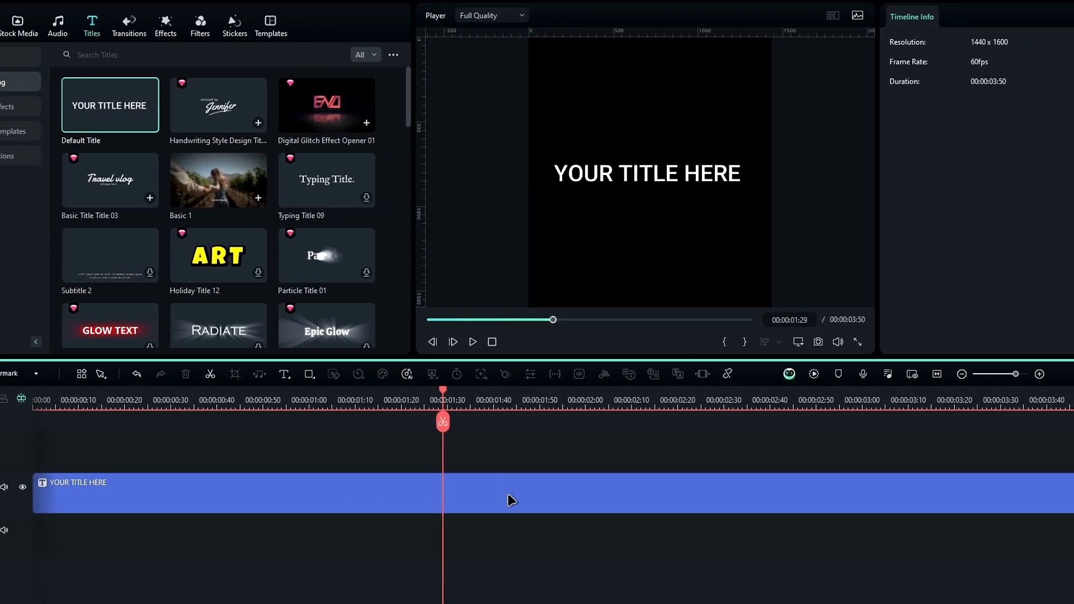
- Replace the title's text with CGZEDITZ
left_click(512, 500)
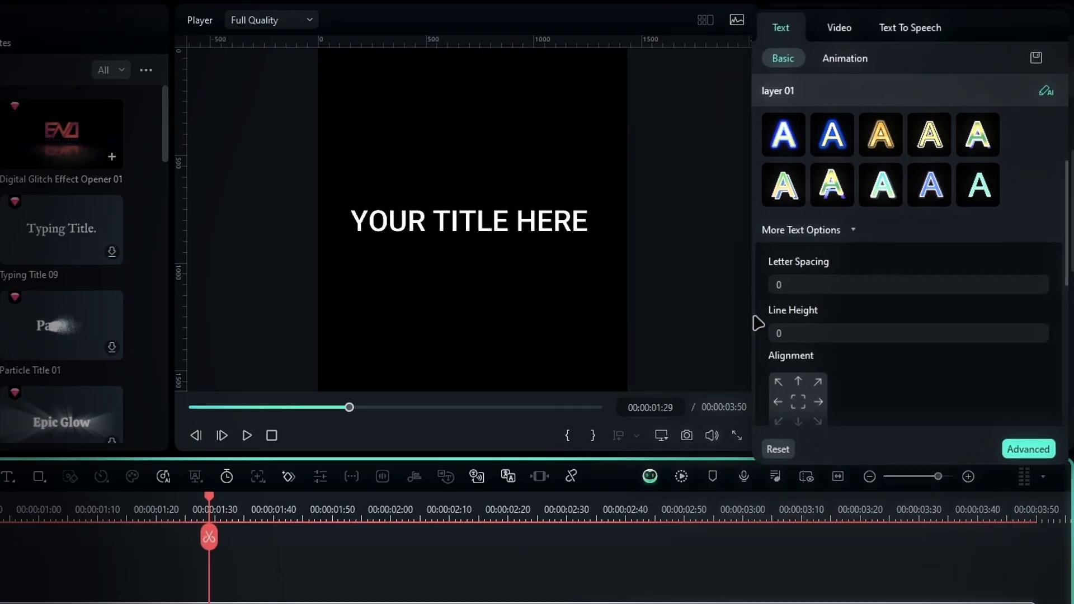
scroll(758, 323, "up", 5)
left_click_drag(797, 180, 691, 158)
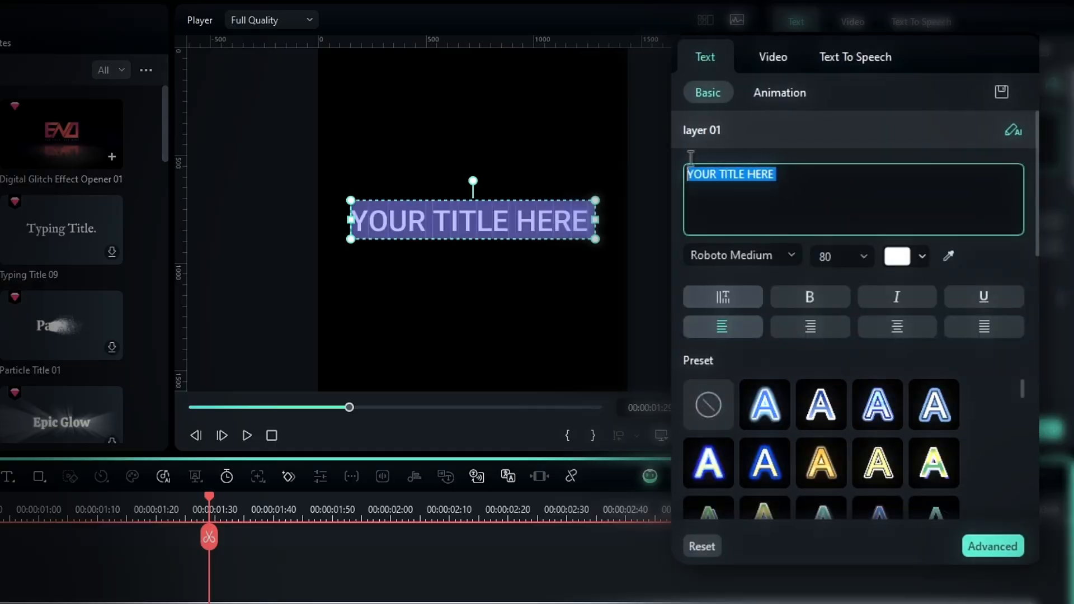
type("CHZ")
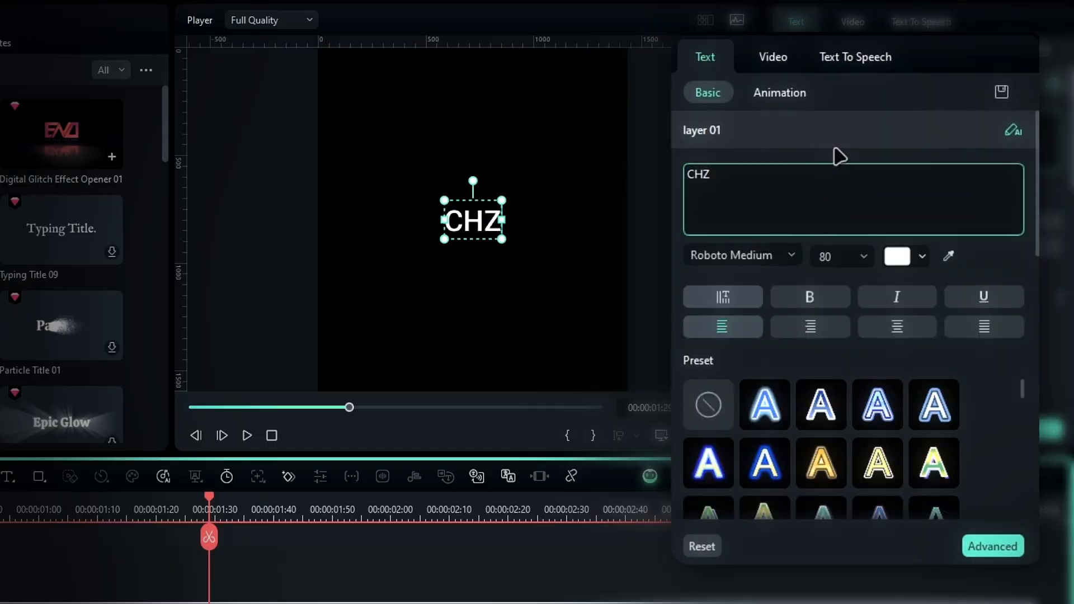
key("BackSpace")
key("BackSpace")
type("GZEDITZ")
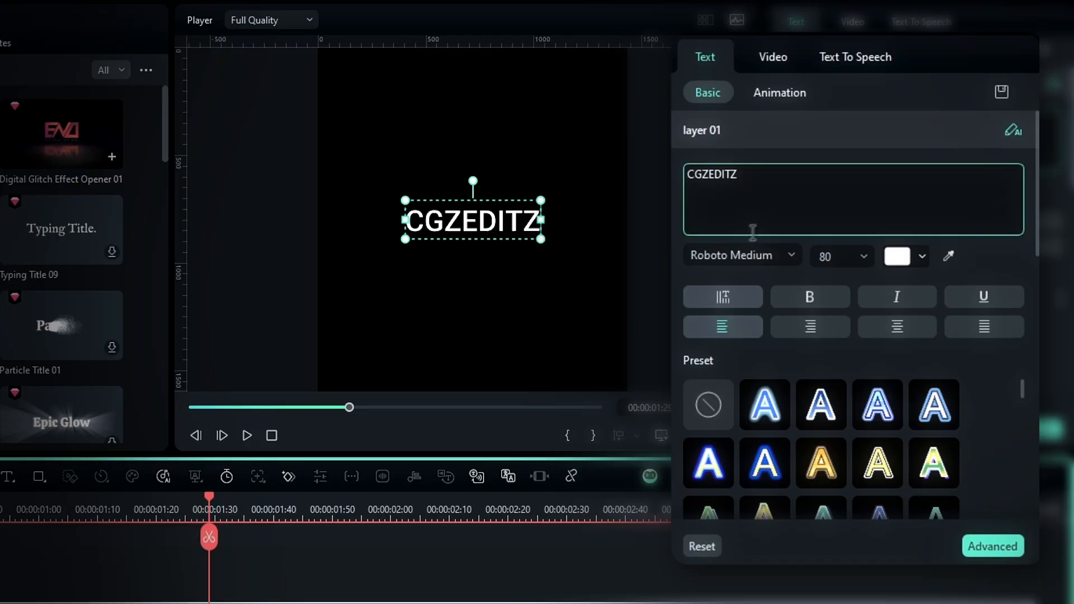
- Set the CGZEDITZ title's font to Runboy Free Trial and its letter spacing to 4
left_click(730, 256)
type("run")
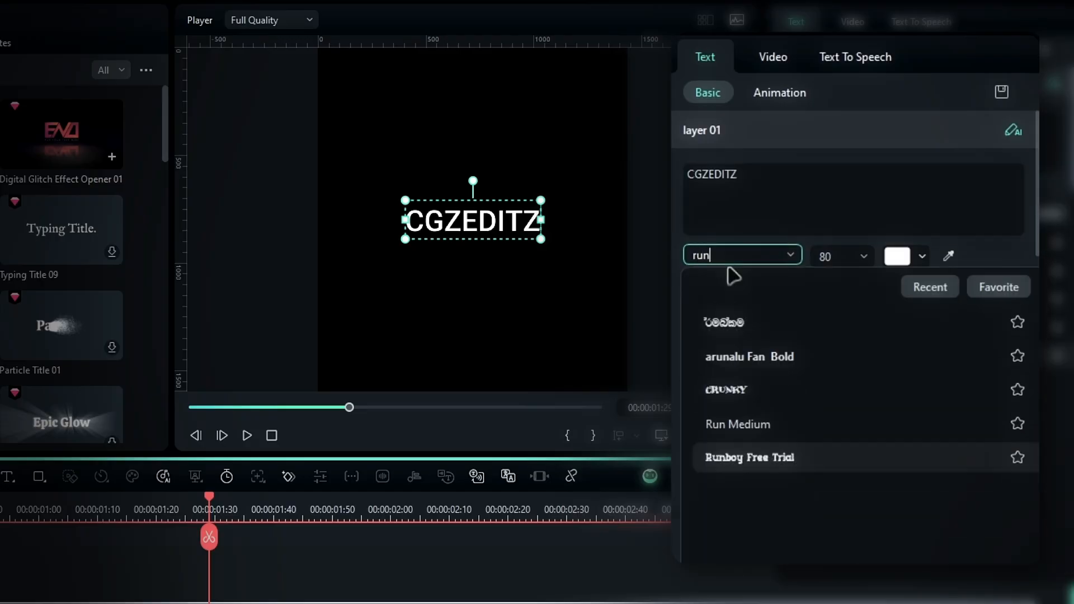
left_click(719, 458)
scroll(711, 454, "down", 5)
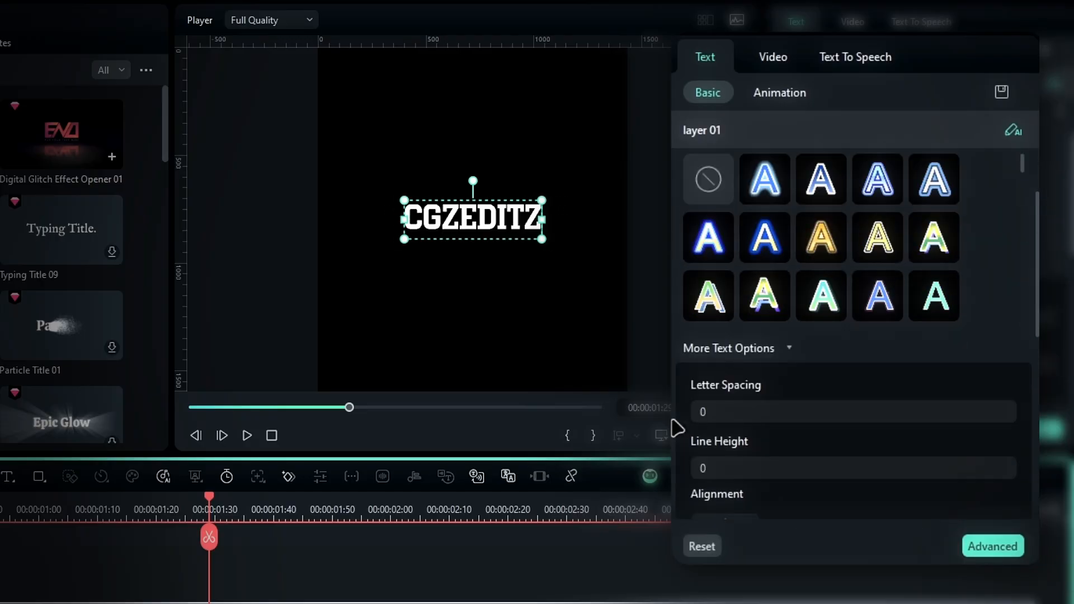
left_click(711, 358)
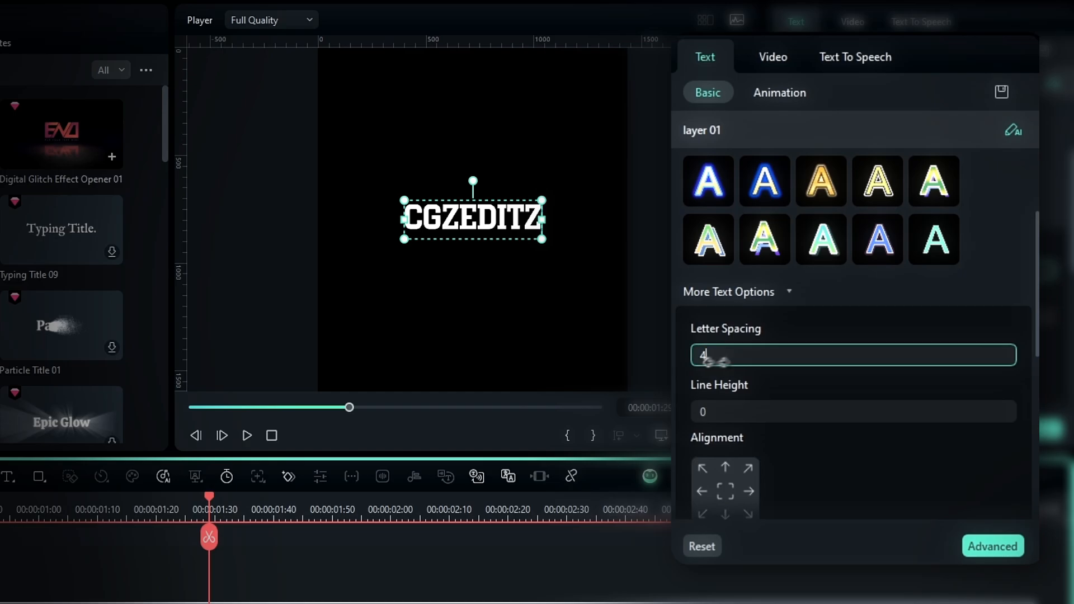
key("Return")
- Add the White solid color from the stock media library above the CGZEDITZ title, starting at the beginning of the timeline
left_click(503, 261)
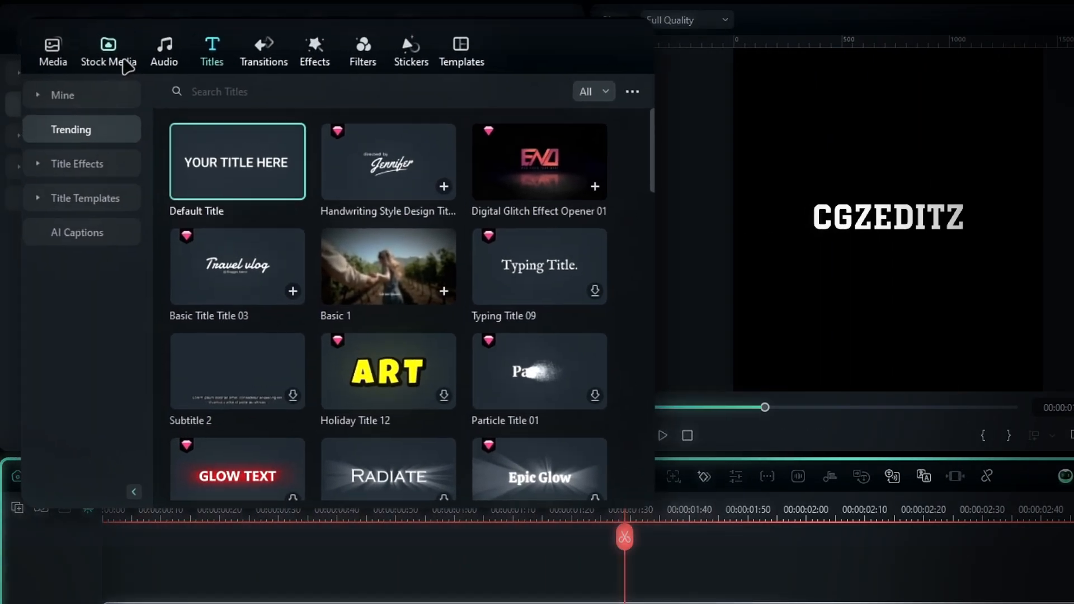
left_click(128, 67)
scroll(294, 239, "up", 15)
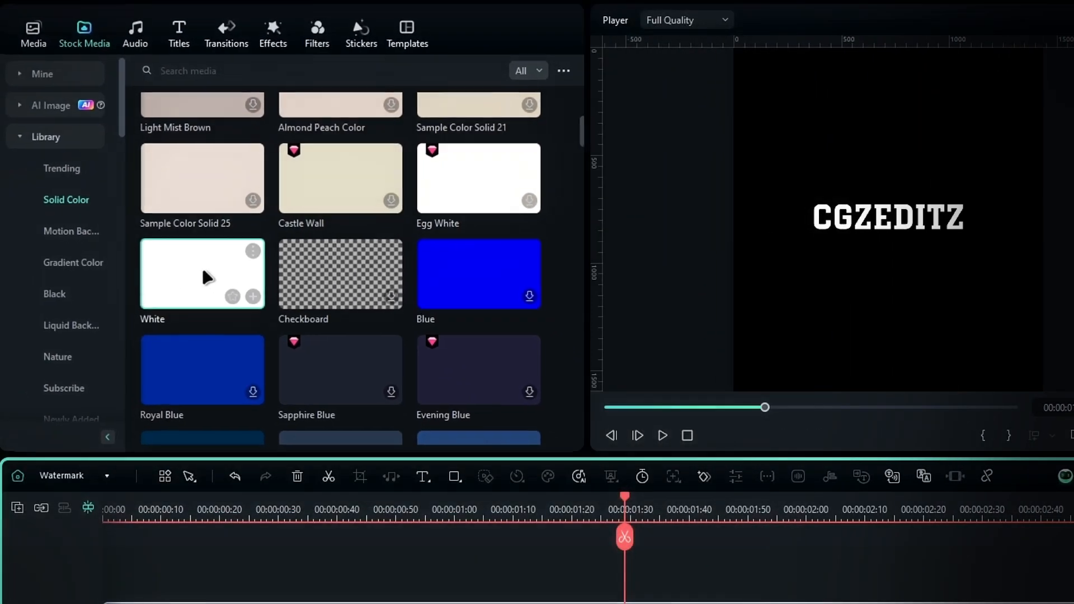
left_click_drag(271, 342, 118, 593)
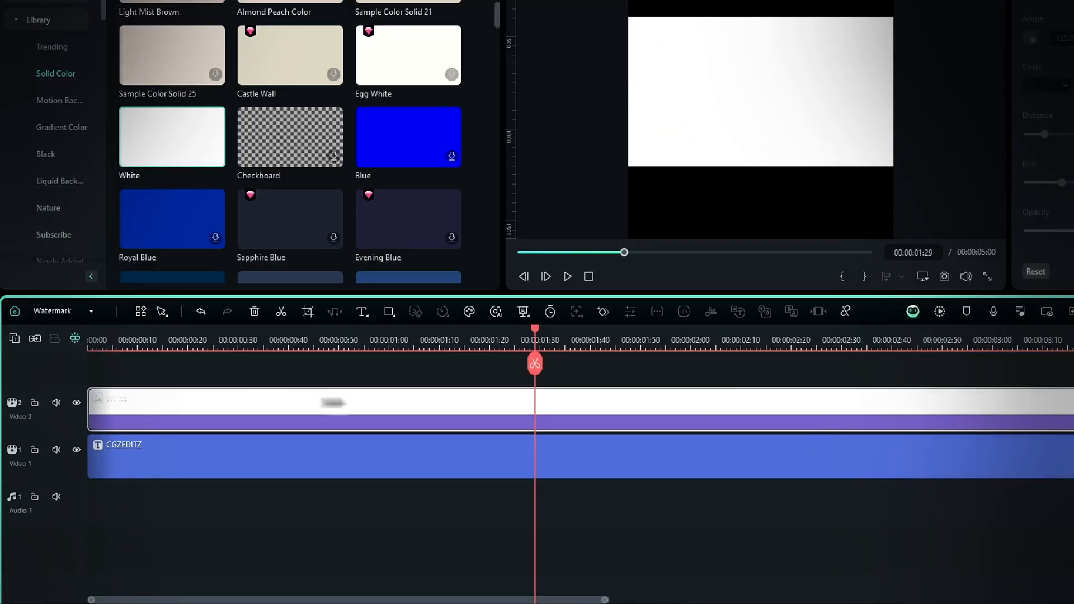
- Split the White clip at 00:00:01:50 and delete the part after the cut
left_click(590, 348)
left_click_drag(590, 348, 642, 366)
left_click(643, 365)
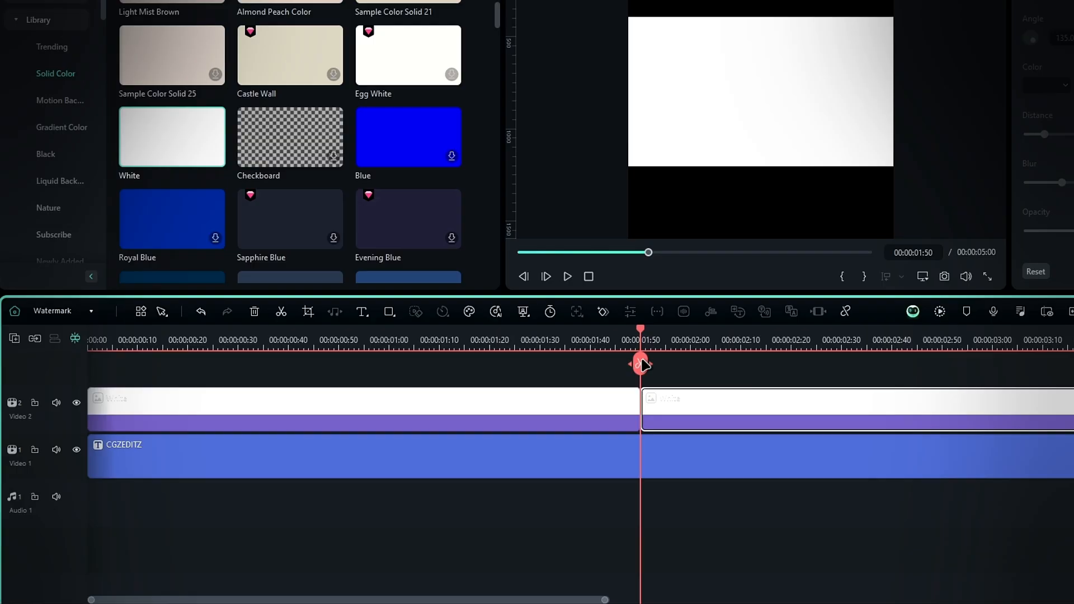
key("Delete")
- Set the White clip's horizontal scale to 1.50% and vertical scale to 30% independently, making it a thin vertical line
left_click_drag(641, 364, 407, 372)
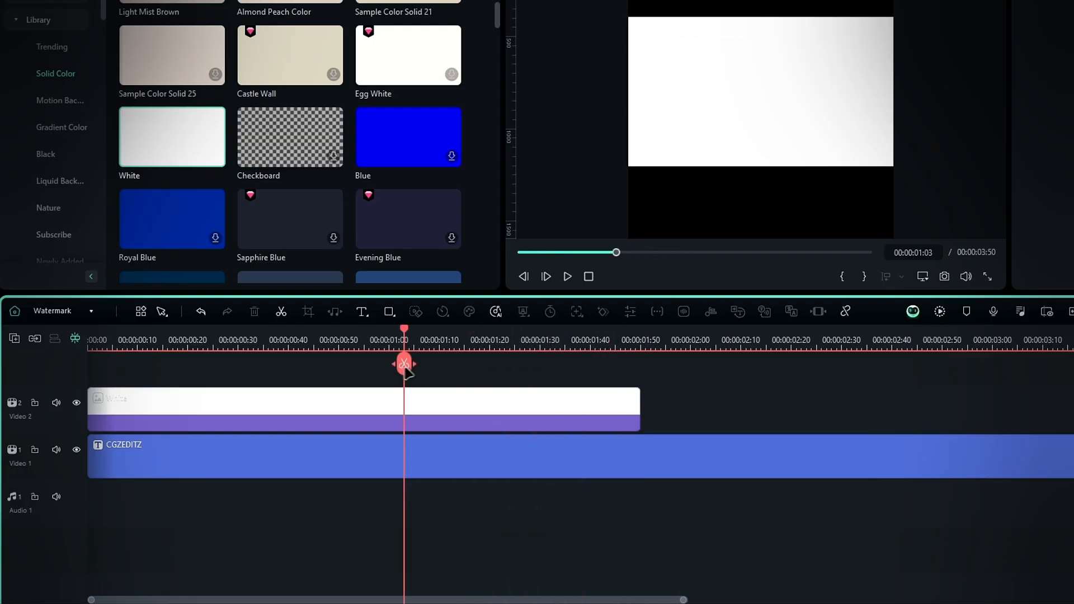
double_click(502, 406)
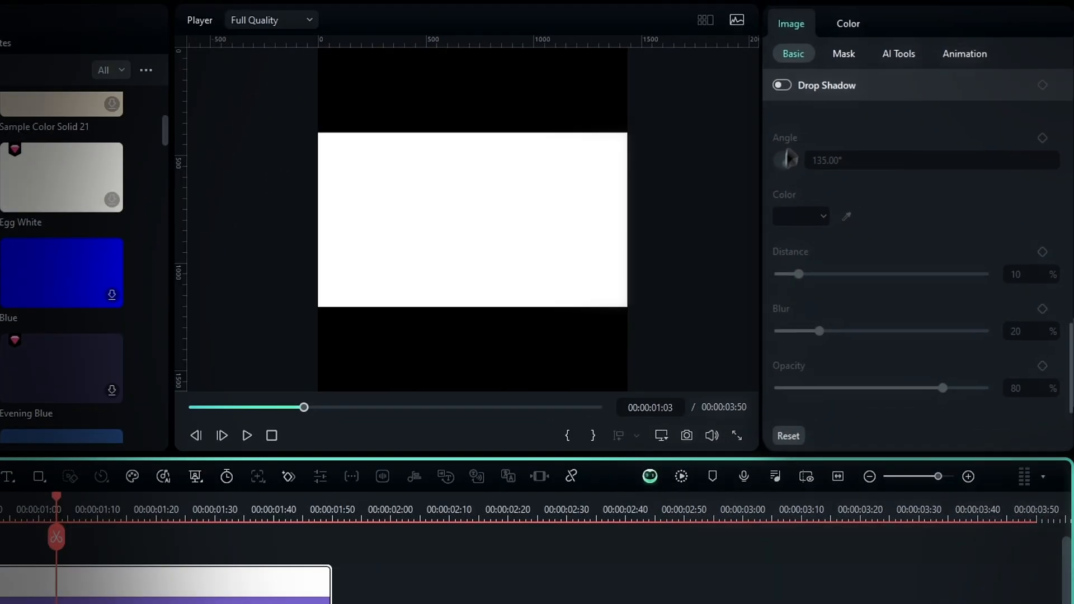
scroll(719, 169, "up", 10)
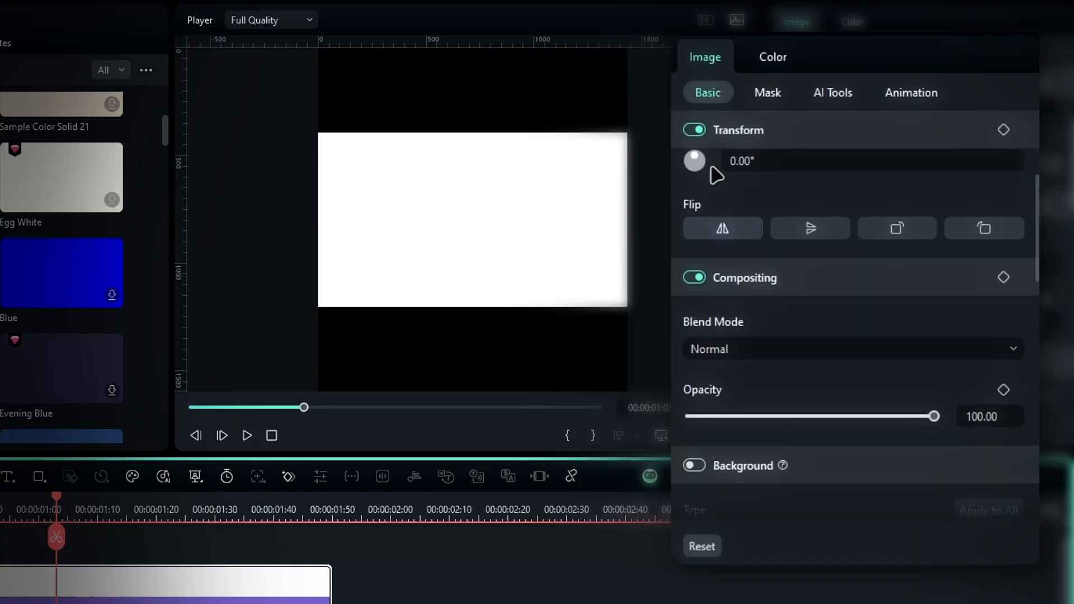
scroll(719, 176, "up", 1)
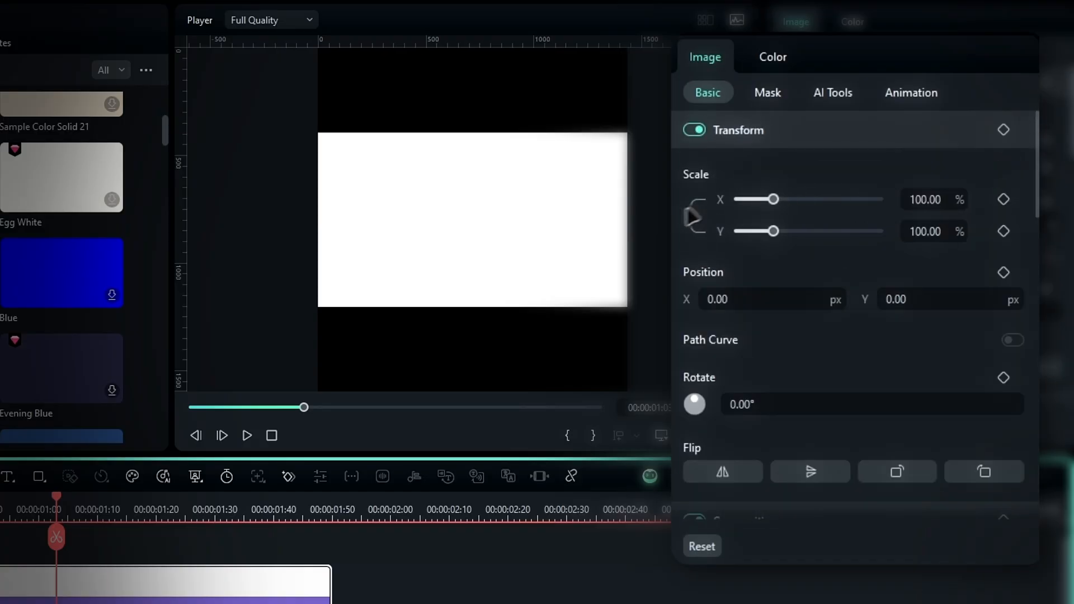
left_click(940, 200)
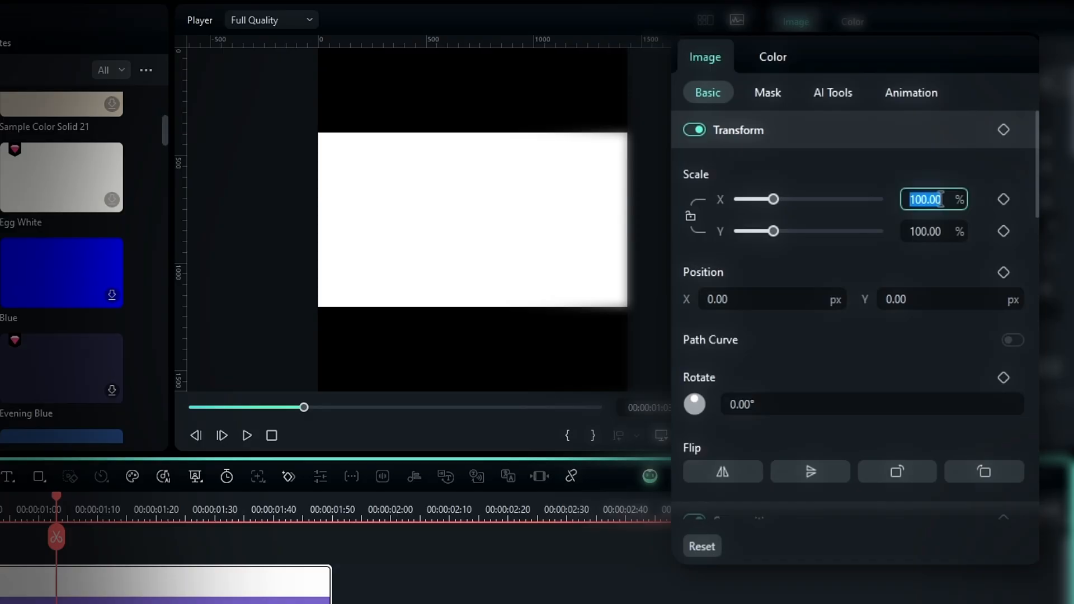
type("1.50")
key("Return")
left_click(945, 231)
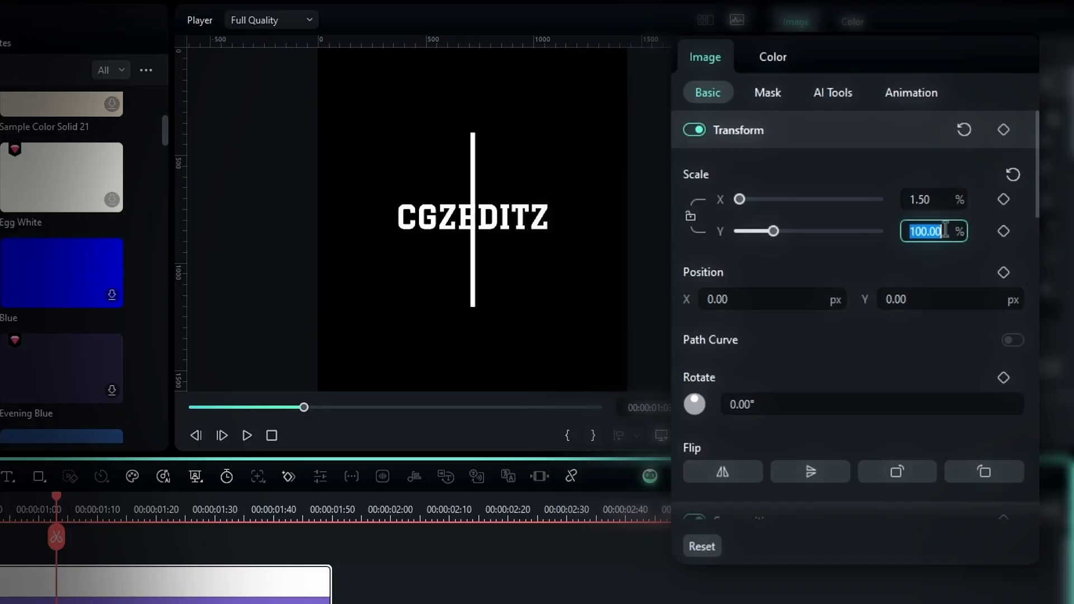
key("Return")
- Move the white line just before the first letter of the CGZEDITZ text, at position X -404 and Y 17 px
left_click(498, 229)
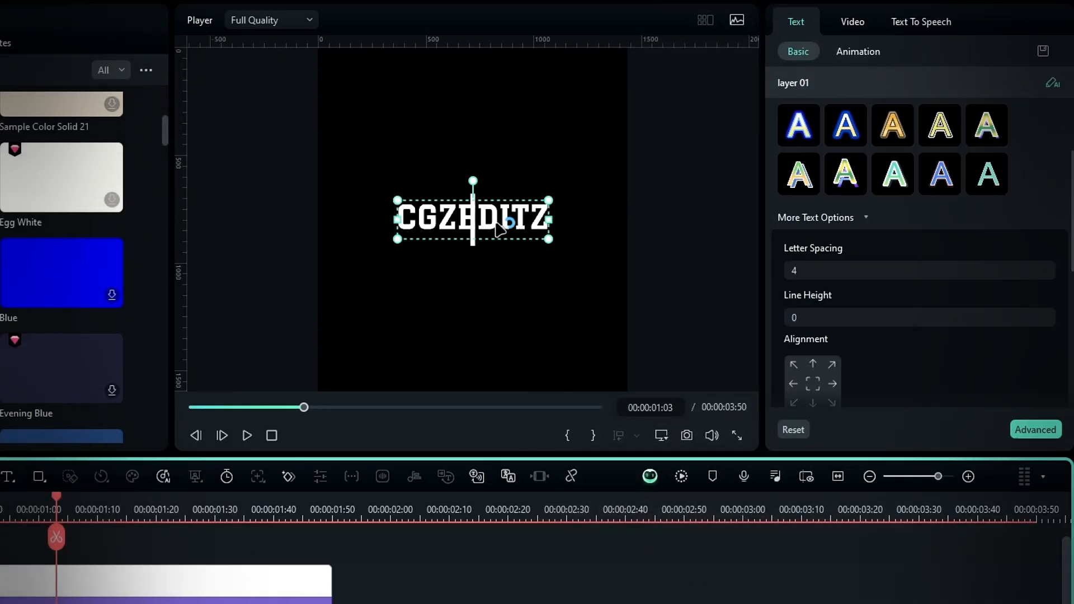
scroll(457, 195, "up", 2)
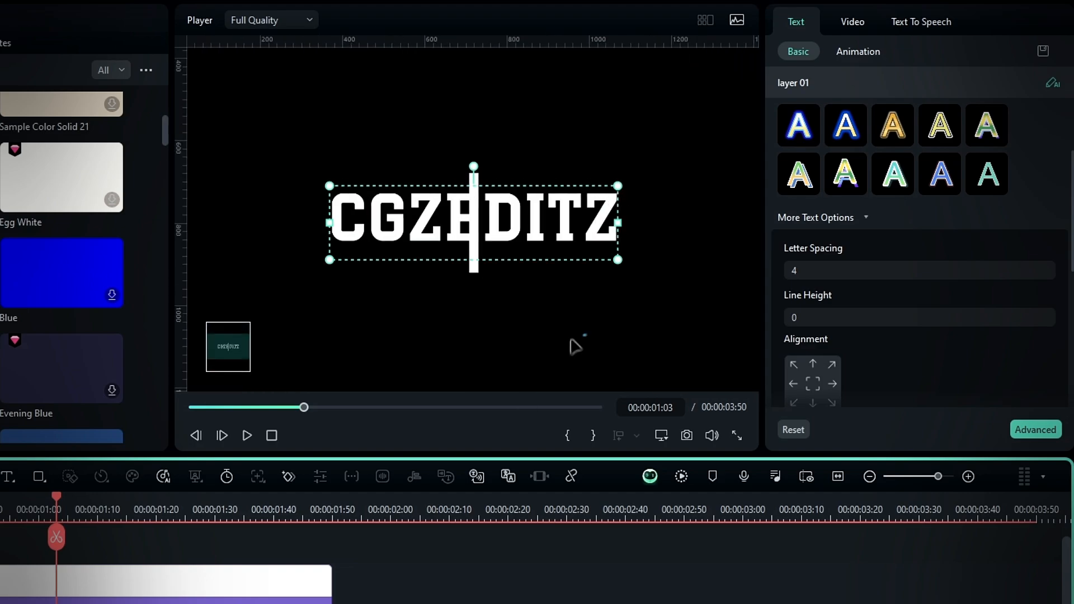
left_click(196, 598)
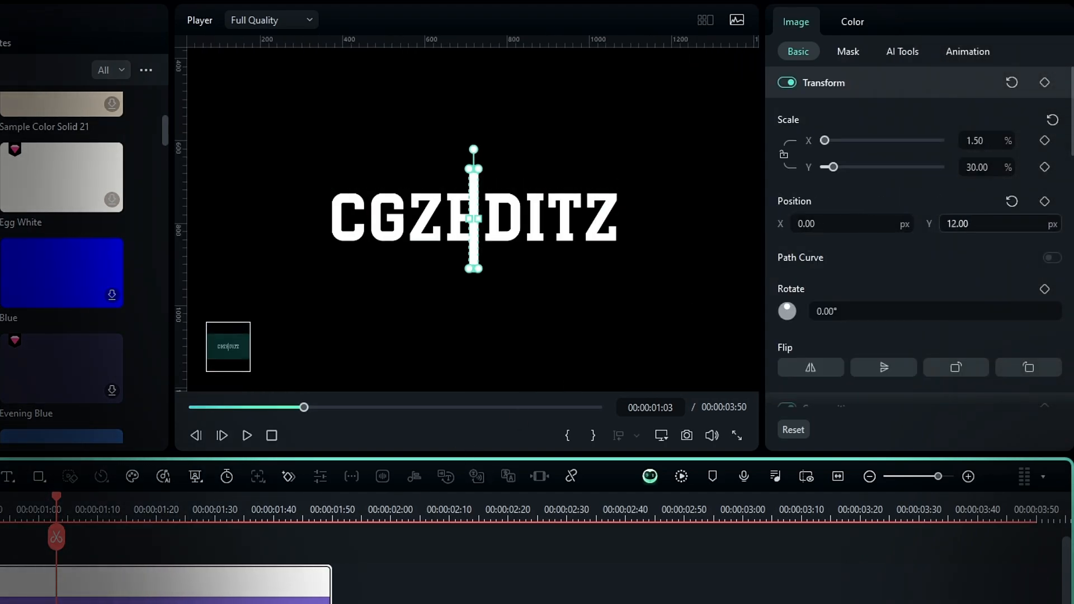
left_click_drag(822, 225, 597, 225)
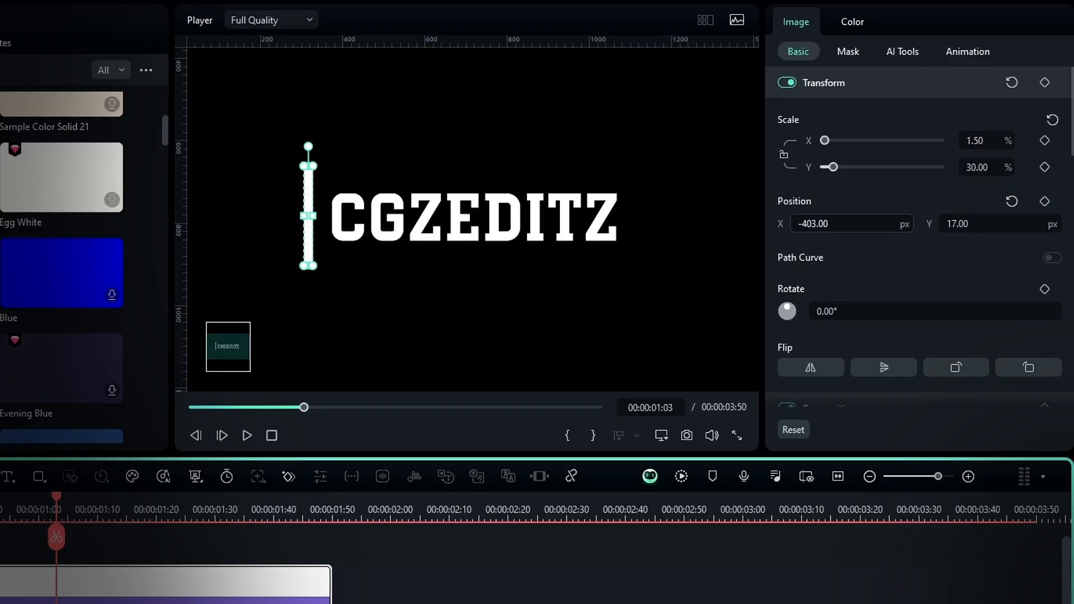
left_click_drag(848, 226, 847, 226)
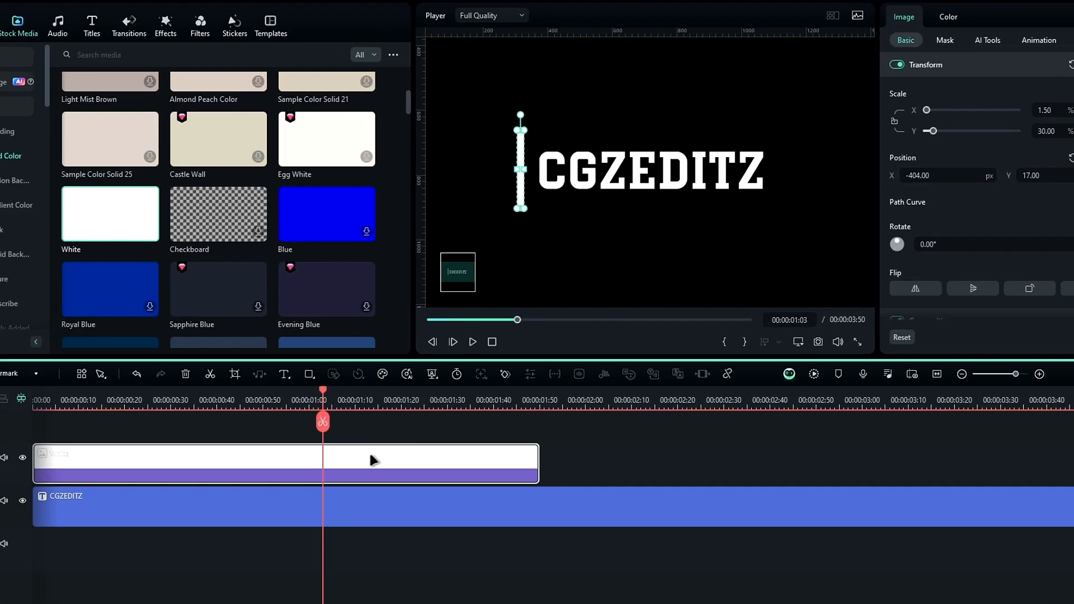
- Keyframe the white line's Scale Y at 0% on the first frame and 30% at 00:00:00:20
left_click(123, 558)
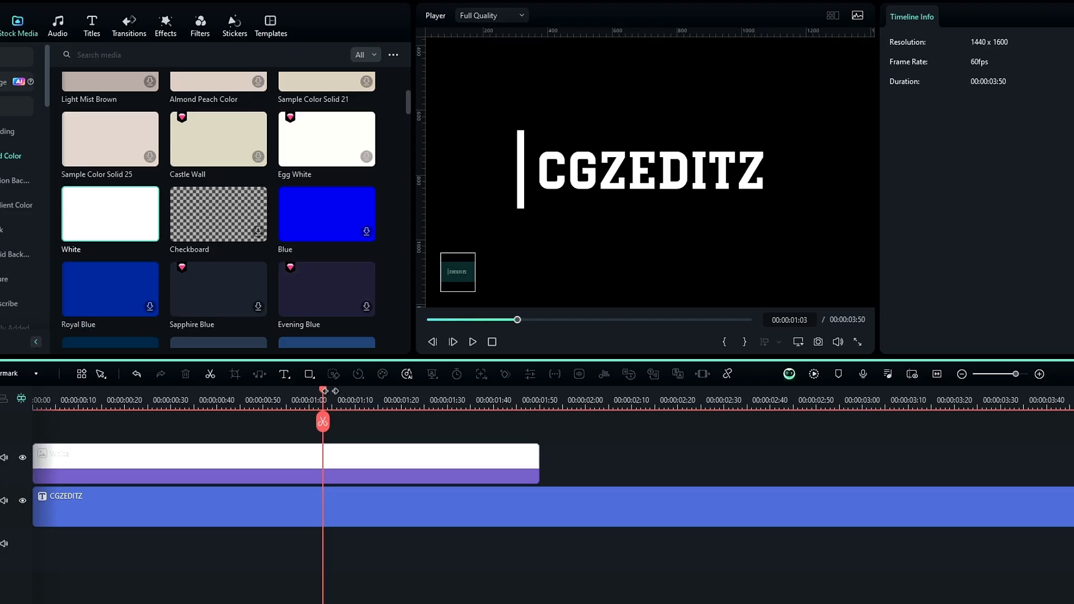
left_click_drag(322, 421, 31, 428)
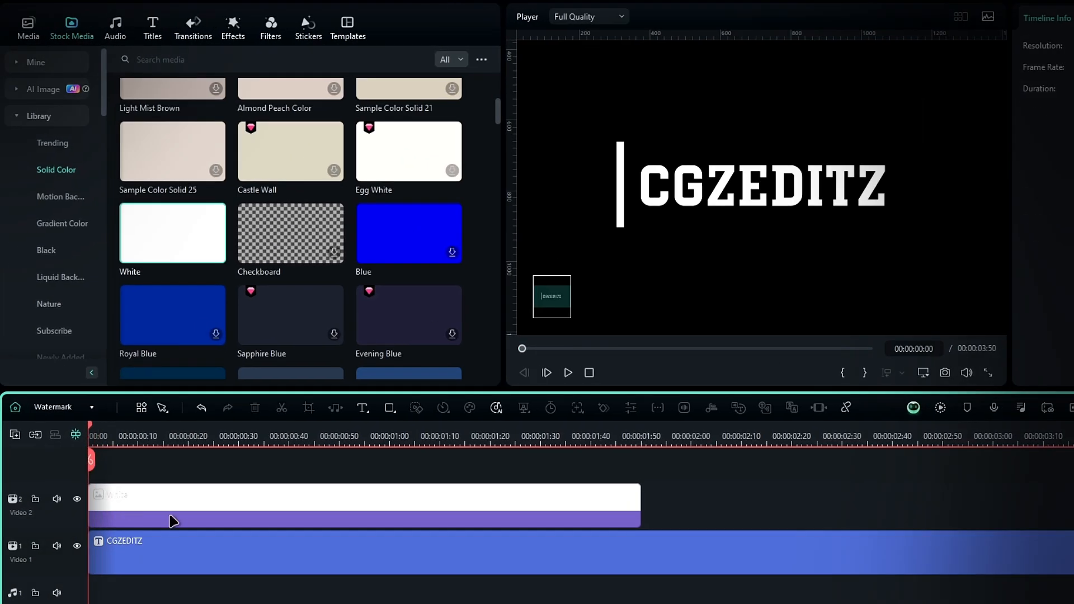
left_click(172, 521)
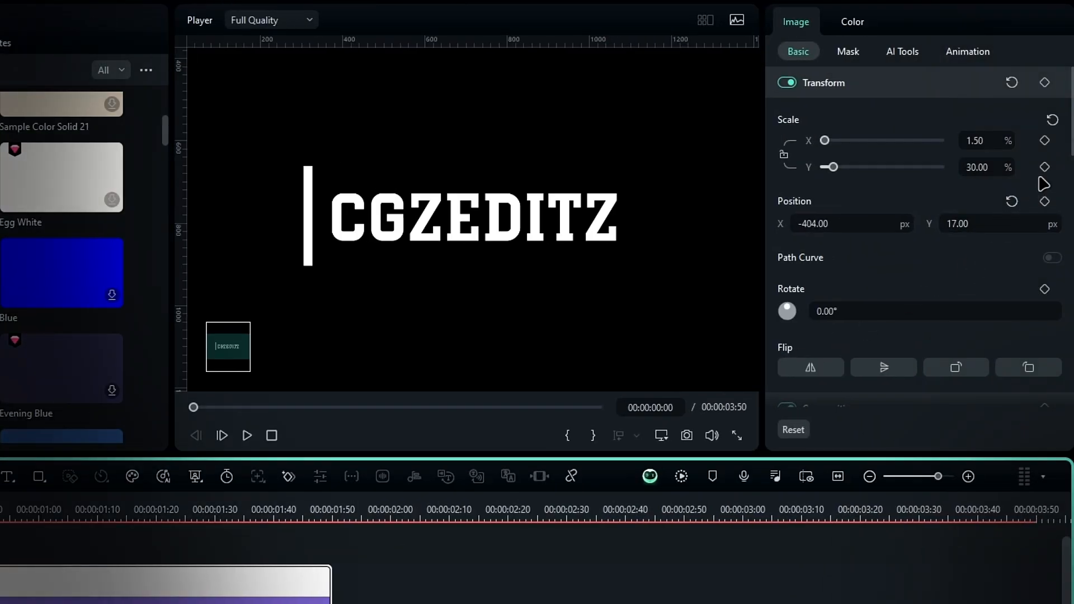
left_click(1041, 168)
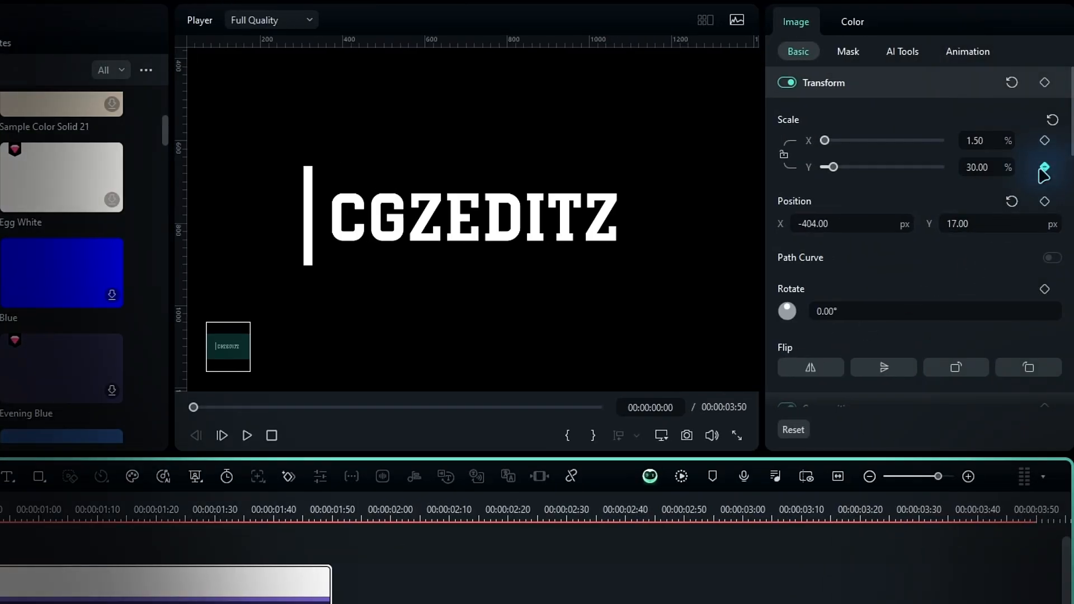
left_click(992, 172)
type("0")
key("Return")
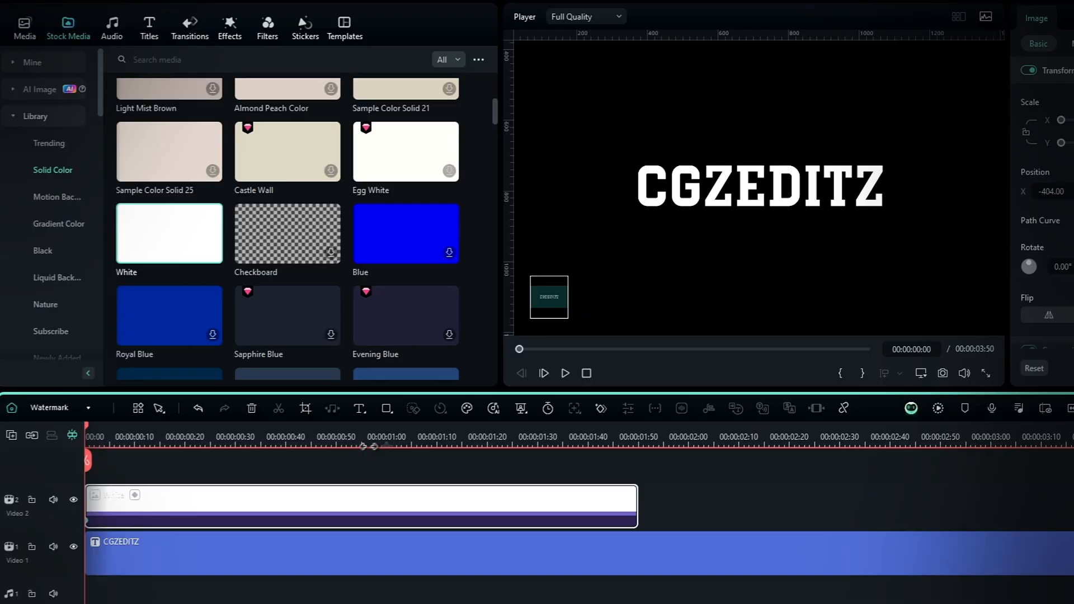
left_click_drag(89, 448, 189, 464)
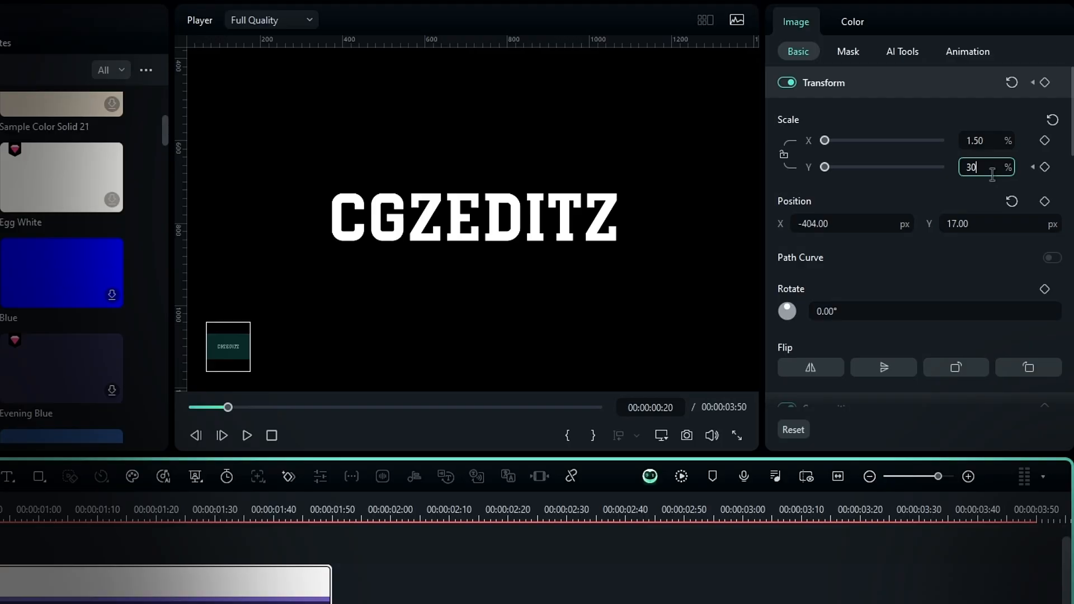
key("Return")
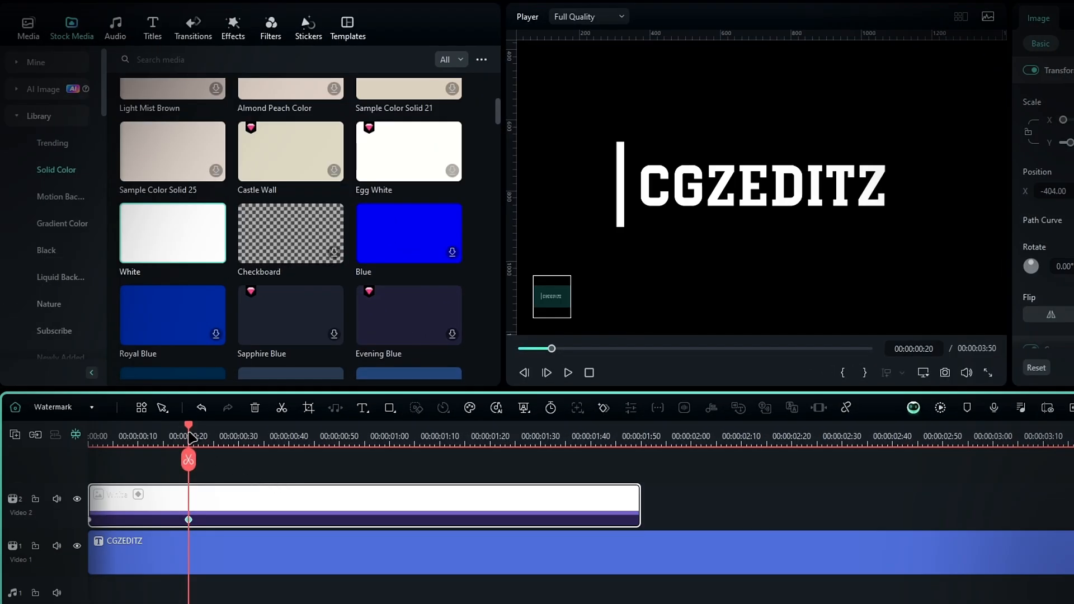
- Add Scale Y and Position keyframes to the White clip at 00:00:00:30, keeping the current values
left_click_drag(190, 437, 240, 456)
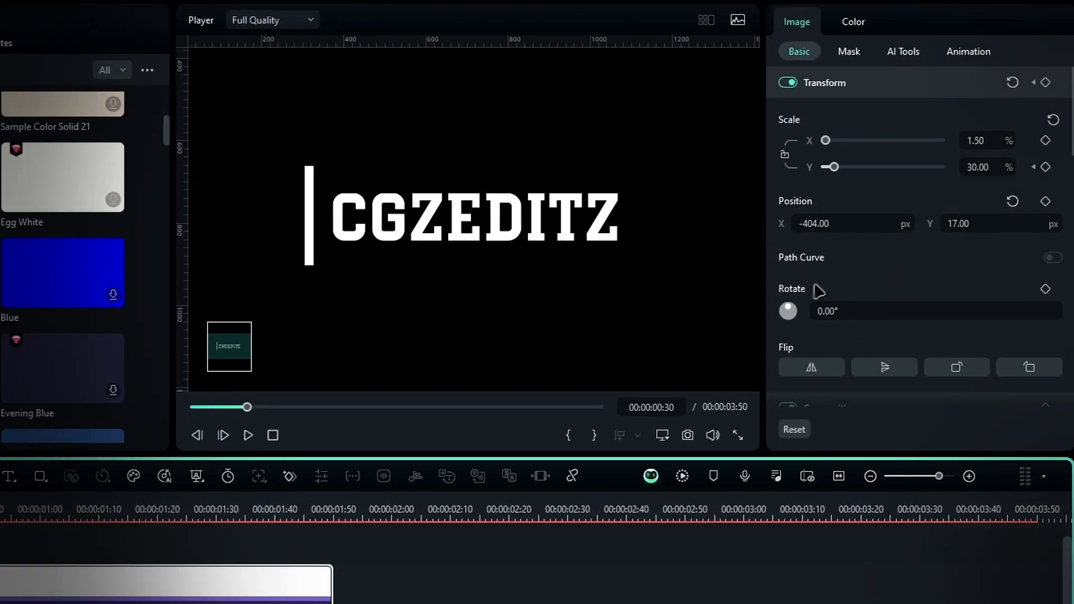
left_click(1044, 167)
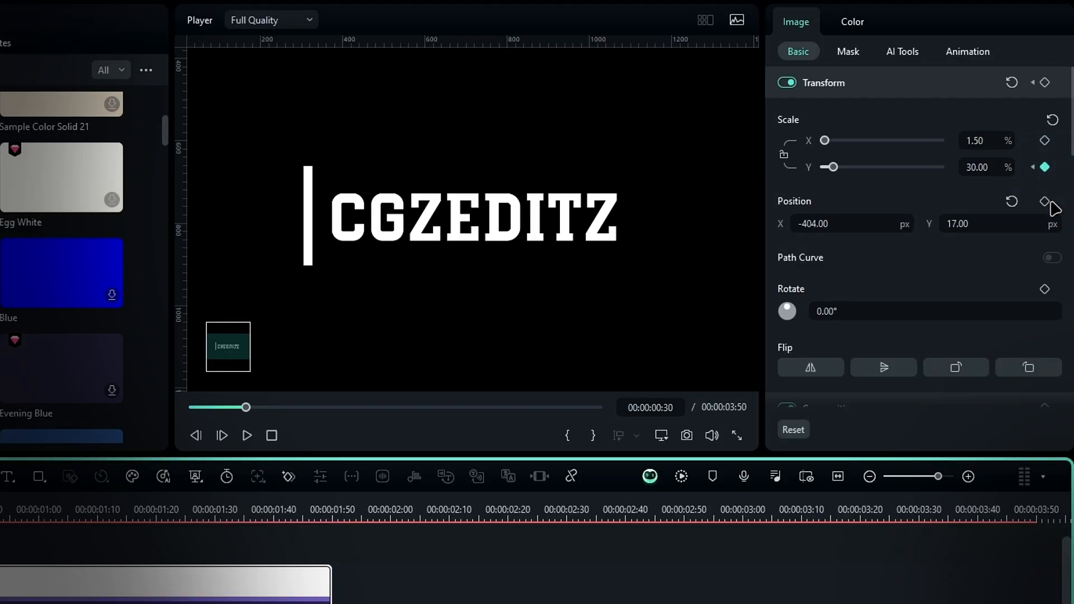
left_click(1049, 203)
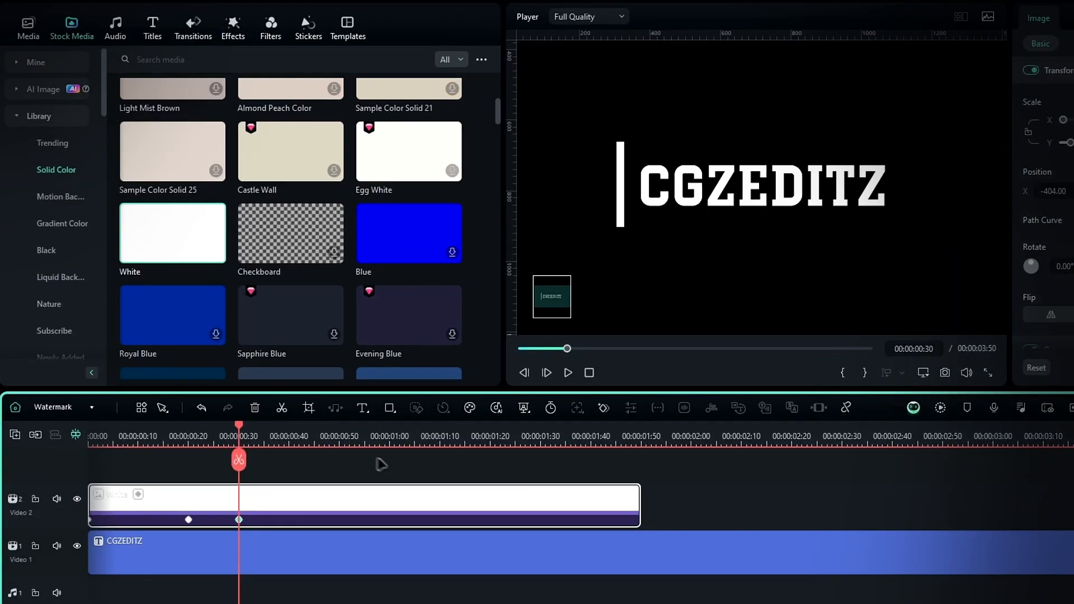
- At 00:00:01:20, set the white line's position X to 407 px and add a Scale Y keyframe
left_click_drag(355, 441, 490, 433)
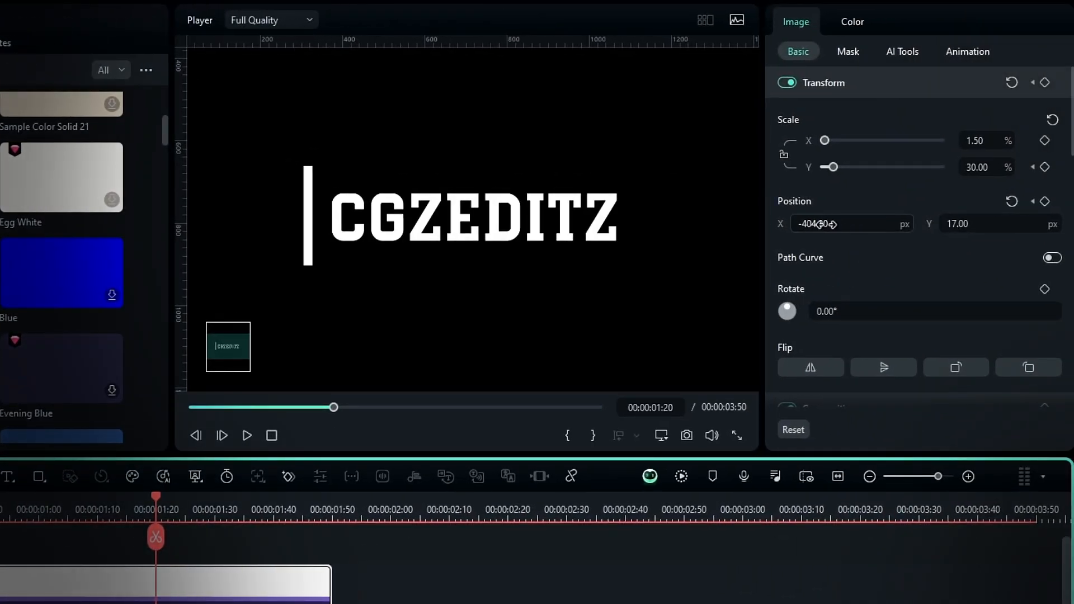
left_click_drag(832, 224, 928, 224)
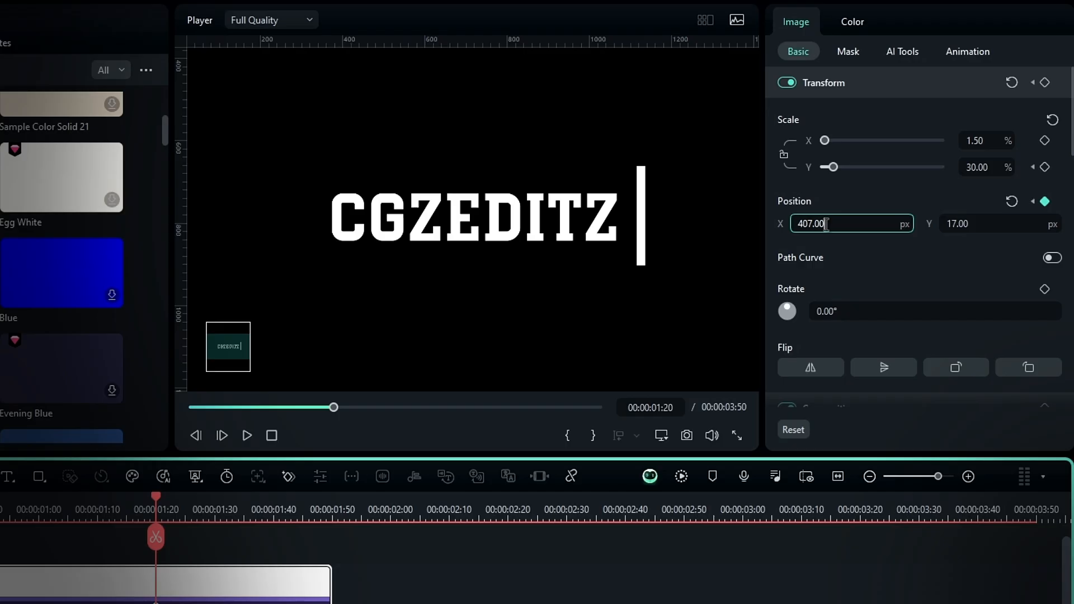
left_click(1045, 168)
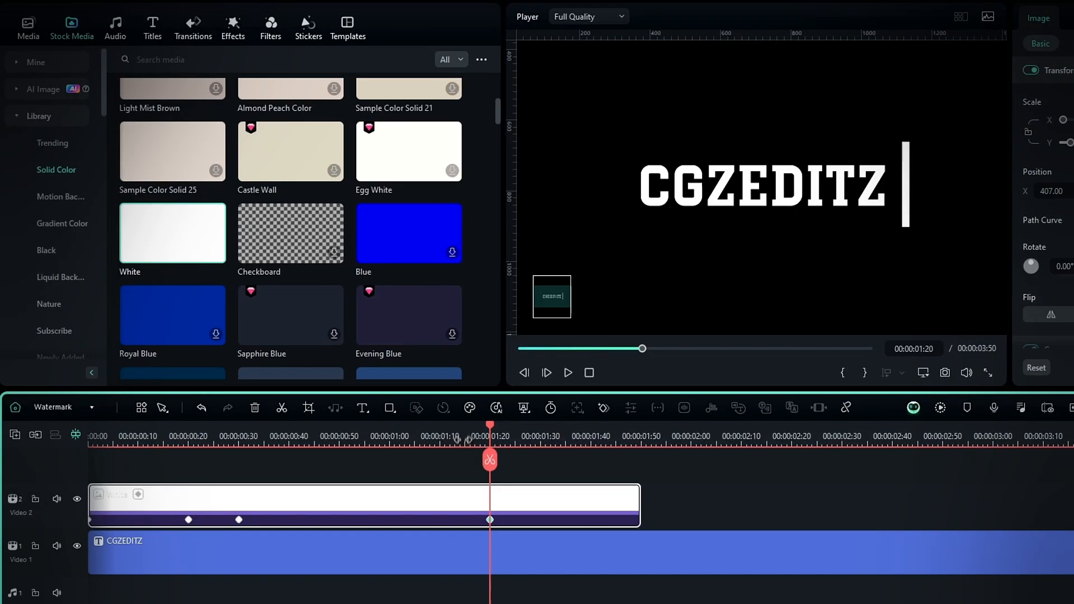
- Hold the white line's Scale Y and Position with keyframes at 00:00:01:30, and set Scale Y to 0% at 00:00:01:50
left_click_drag(489, 431, 543, 442)
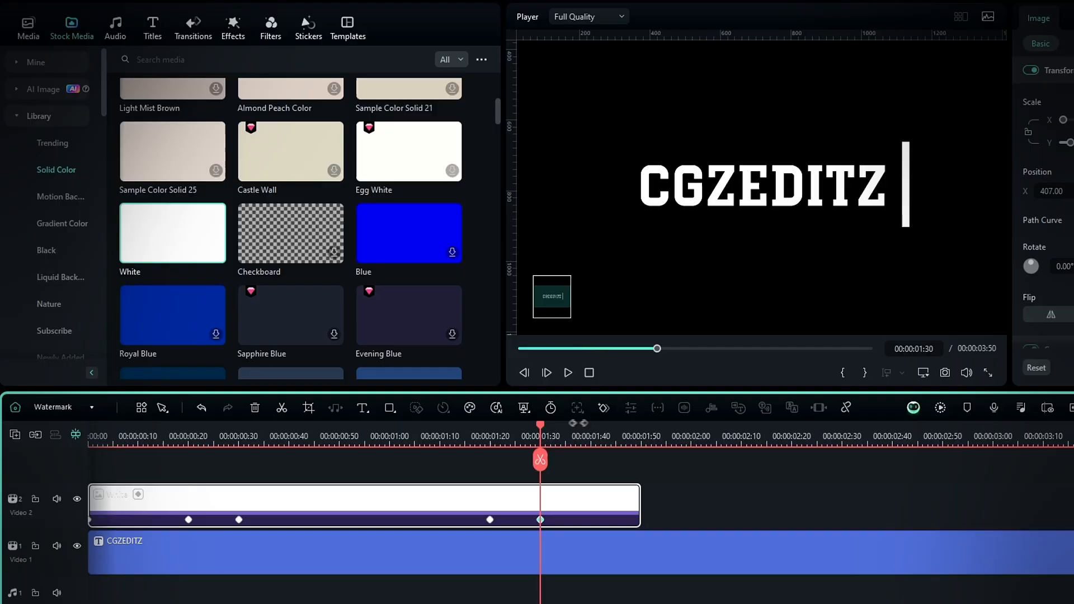
left_click_drag(222, 516, 329, 516)
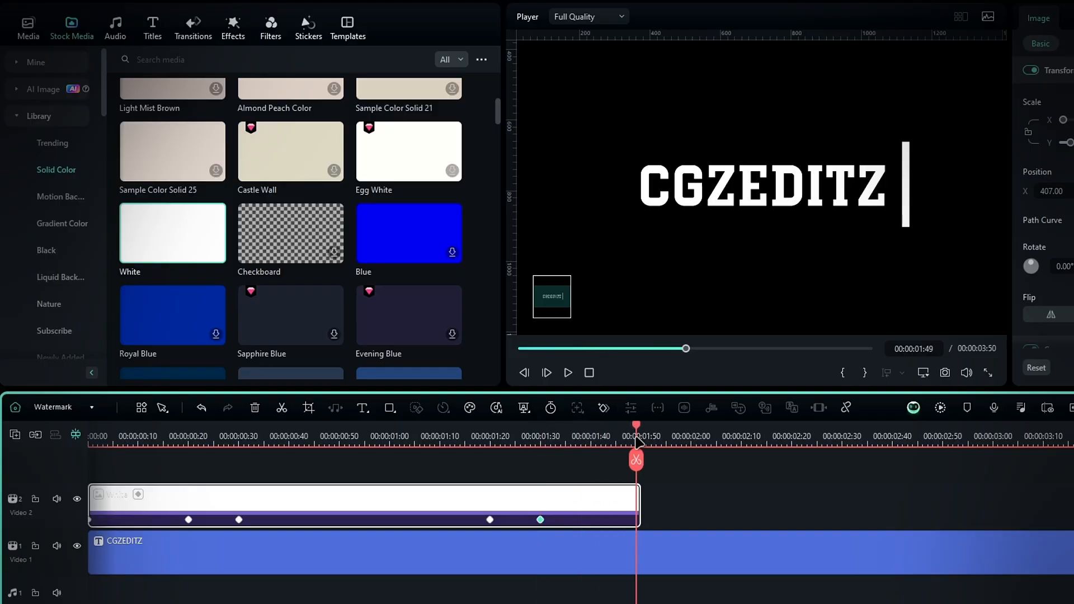
left_click_drag(636, 437, 641, 437)
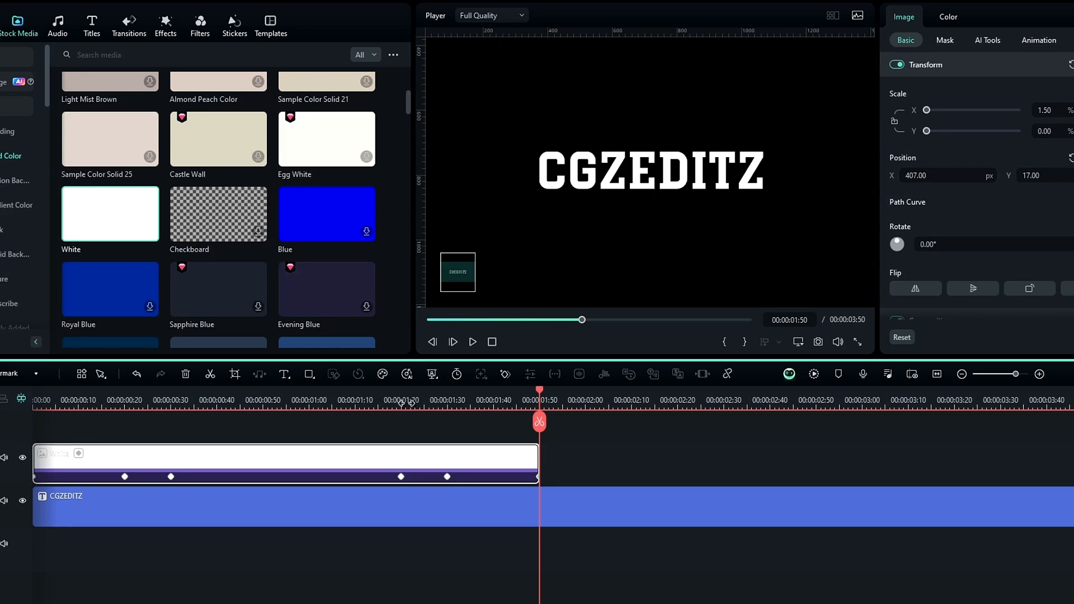
- Open the White clip's keyframe graph and apply a smooth curve to all Scale Y keyframes
left_click_drag(540, 422, 191, 425)
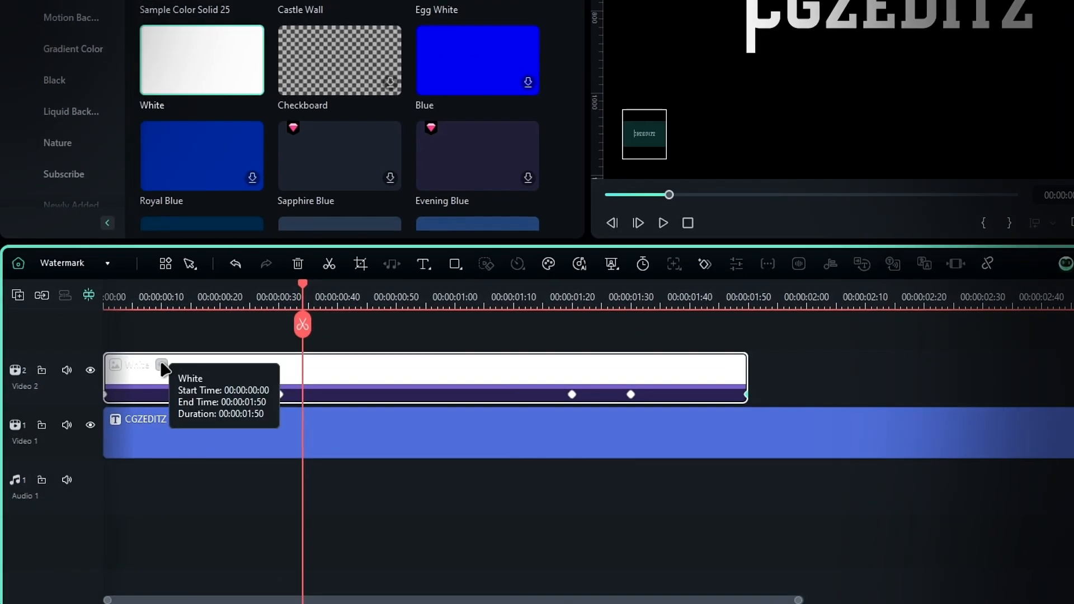
left_click(79, 454)
scroll(850, 436, "down", 1)
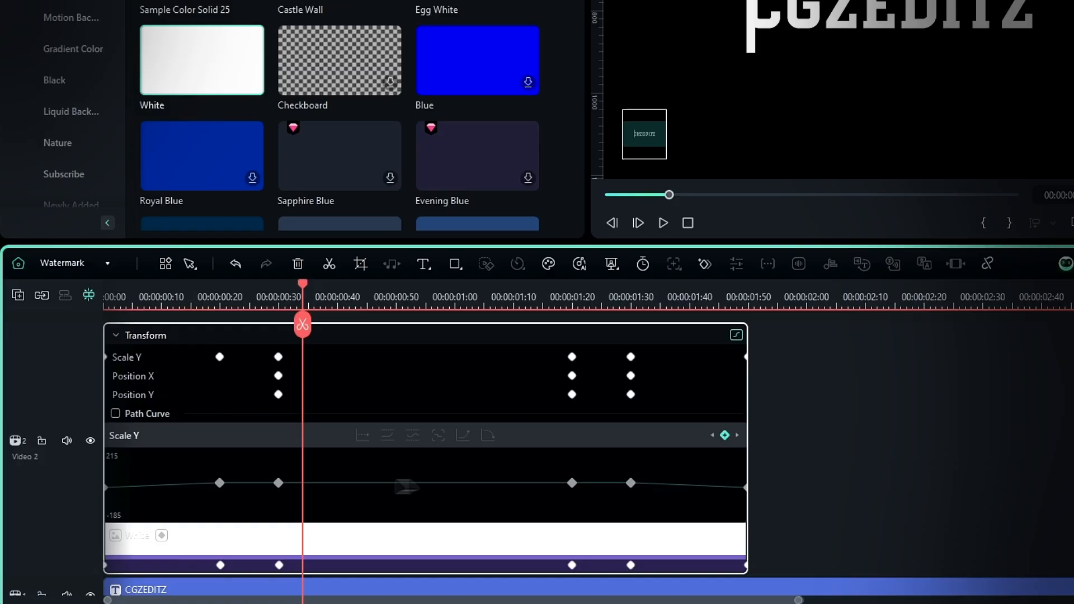
right_click(277, 484)
left_click(335, 308)
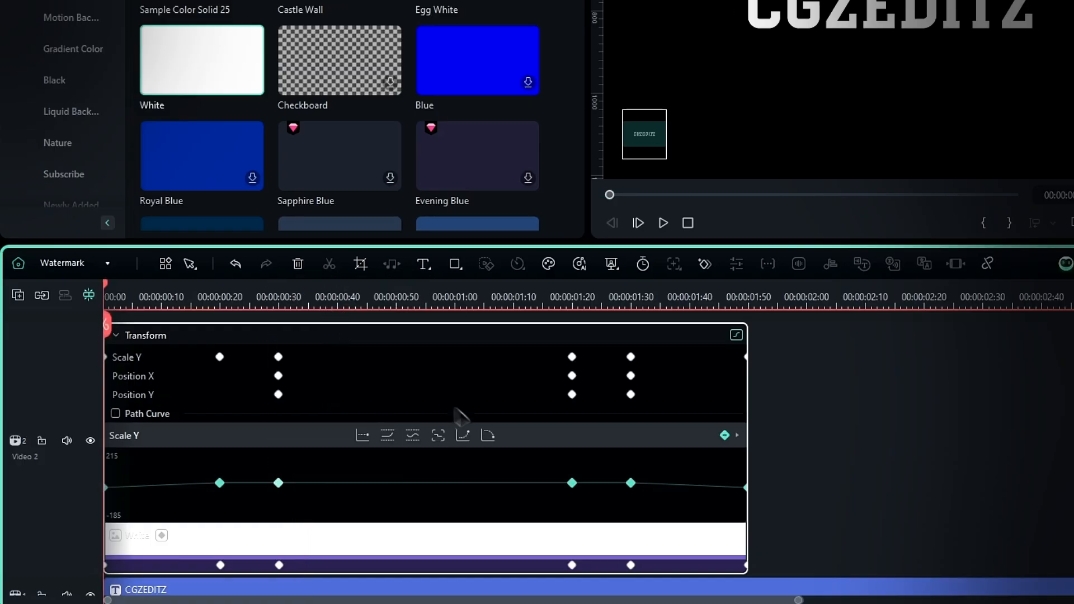
left_click(488, 436)
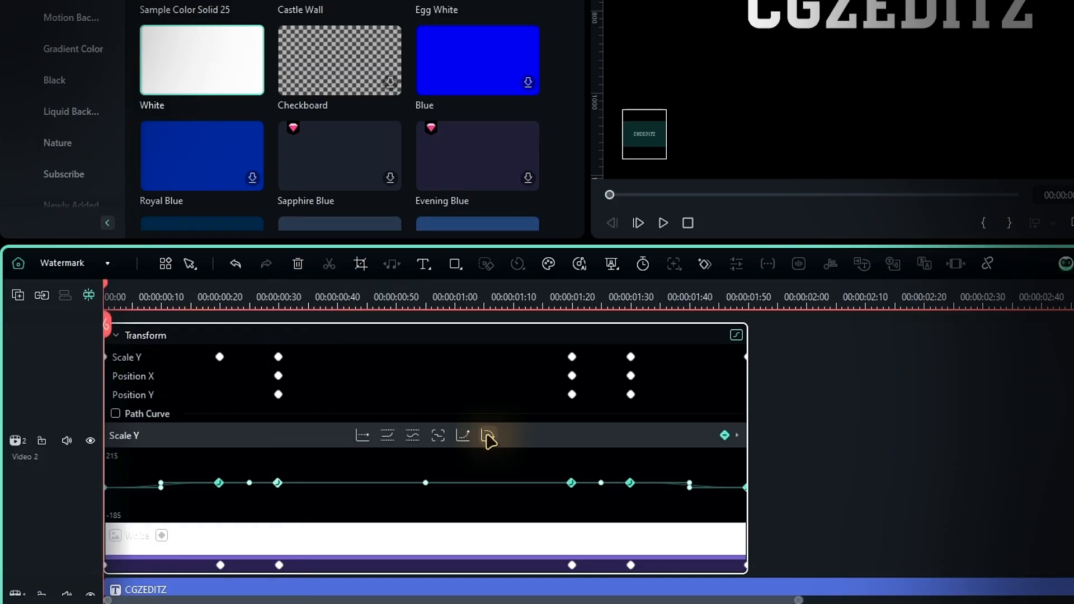
- Select all of the White clip's Position X keyframes in the graph and apply the same smooth curve
left_click(157, 384)
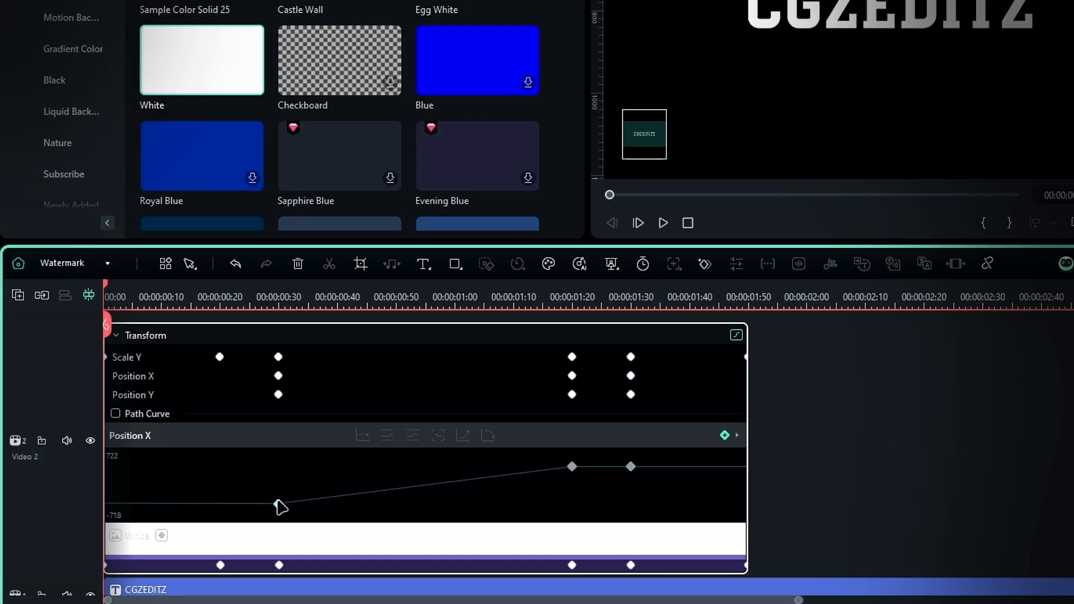
right_click(278, 504)
left_click(330, 329)
left_click(488, 435)
- Apply the smooth curve to all of the White clip's Position Y keyframes and close the keyframe graph
left_click(131, 394)
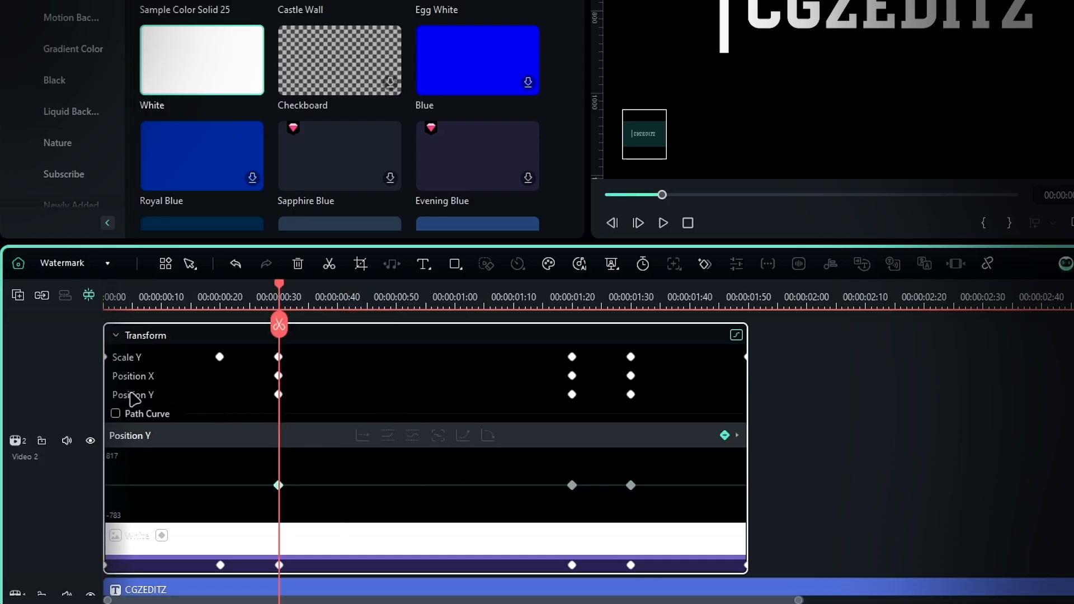
right_click(278, 485)
left_click(336, 307)
left_click(488, 436)
left_click(112, 567)
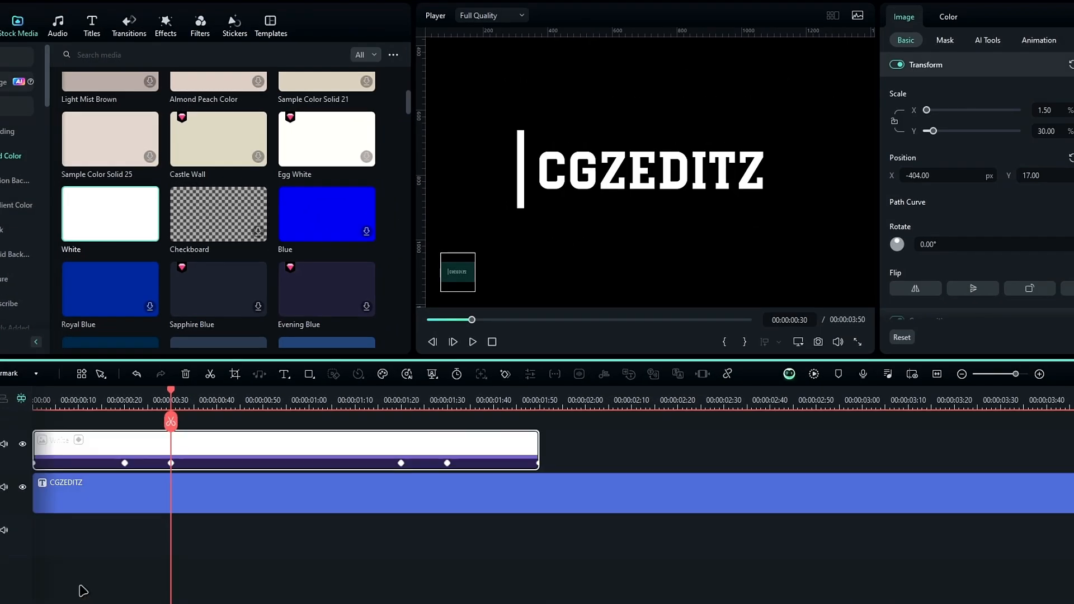
scroll(576, 440, "up", 2)
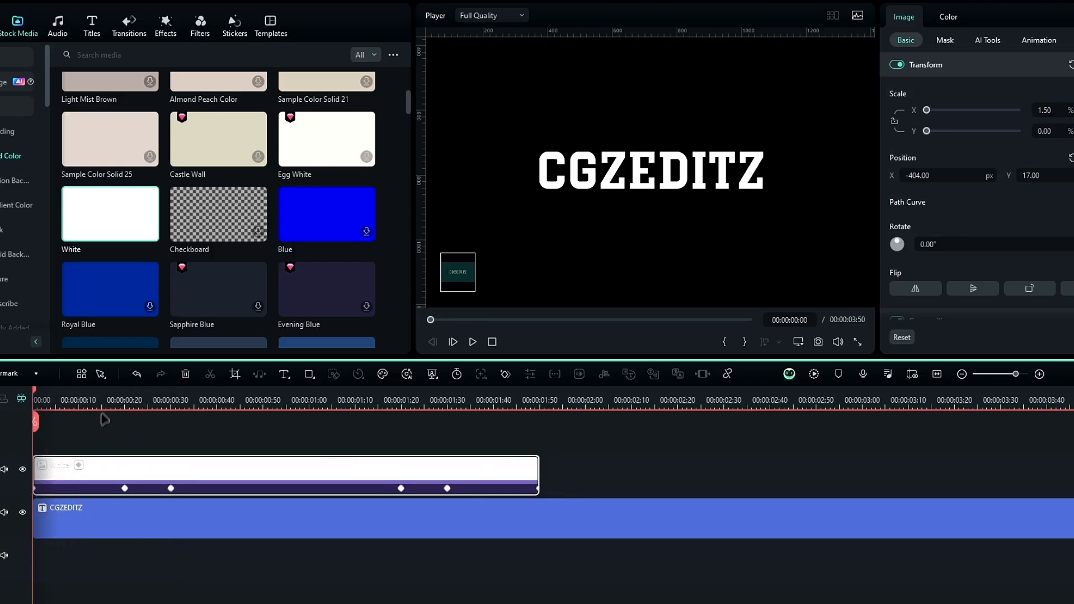
- Preview the animated white line and place a duplicate of the White clip at 00:00:02:00
key("space")
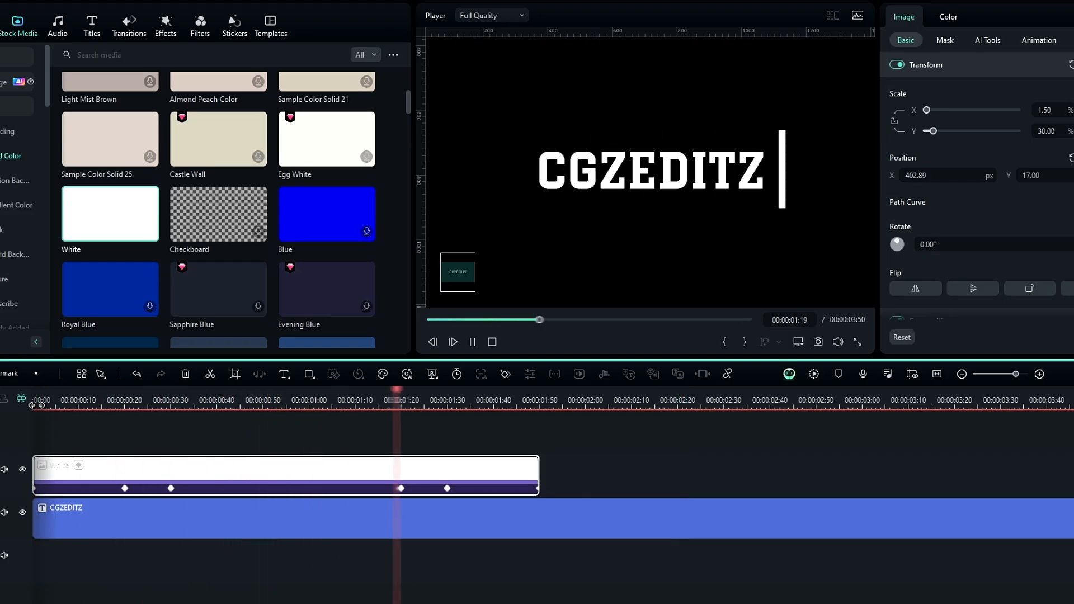
key("space")
left_click(55, 404)
key("space")
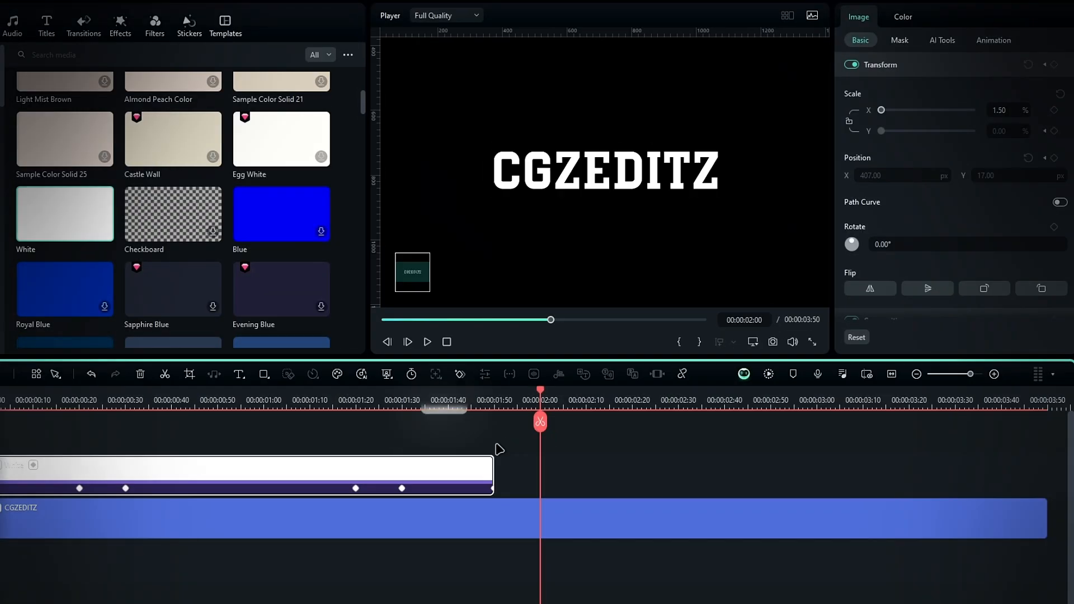
key("ctrl+d")
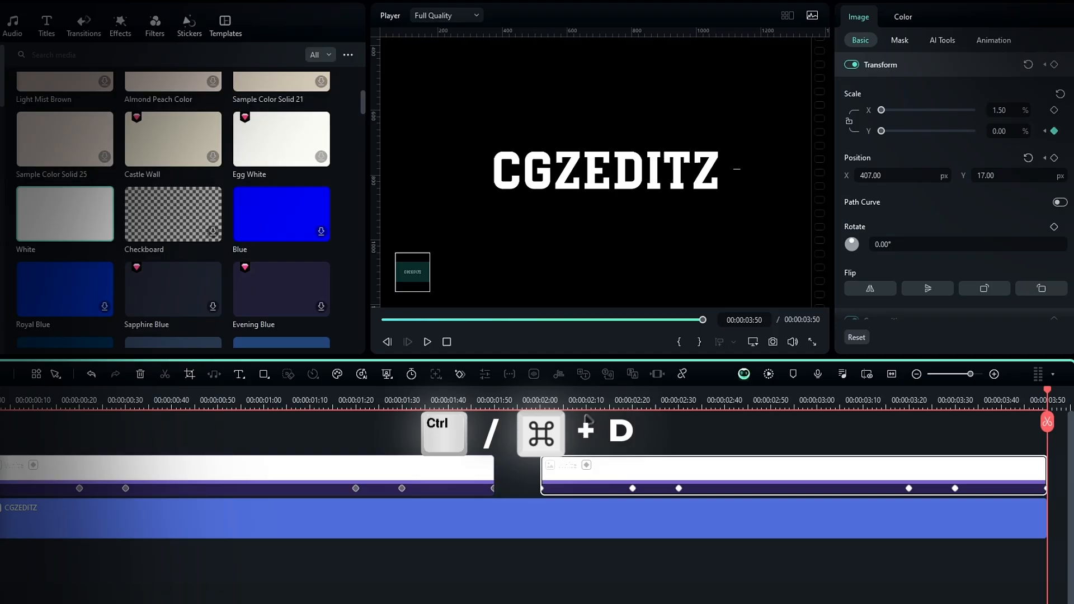
- Play back the line animation across both White clips to check the movement over the title
left_click_drag(540, 421, 361, 442)
key("space")
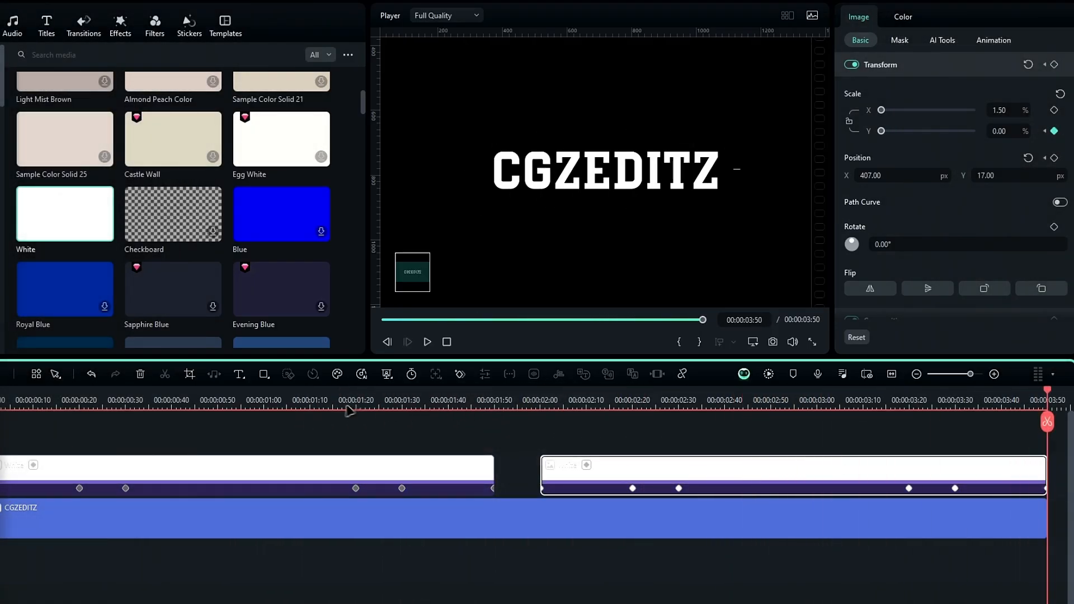
left_click(91, 439)
key("space")
- Turn the CGZEDITZ title clip into a compound clip named Text
left_click_drag(193, 402, 226, 402)
left_click(293, 514)
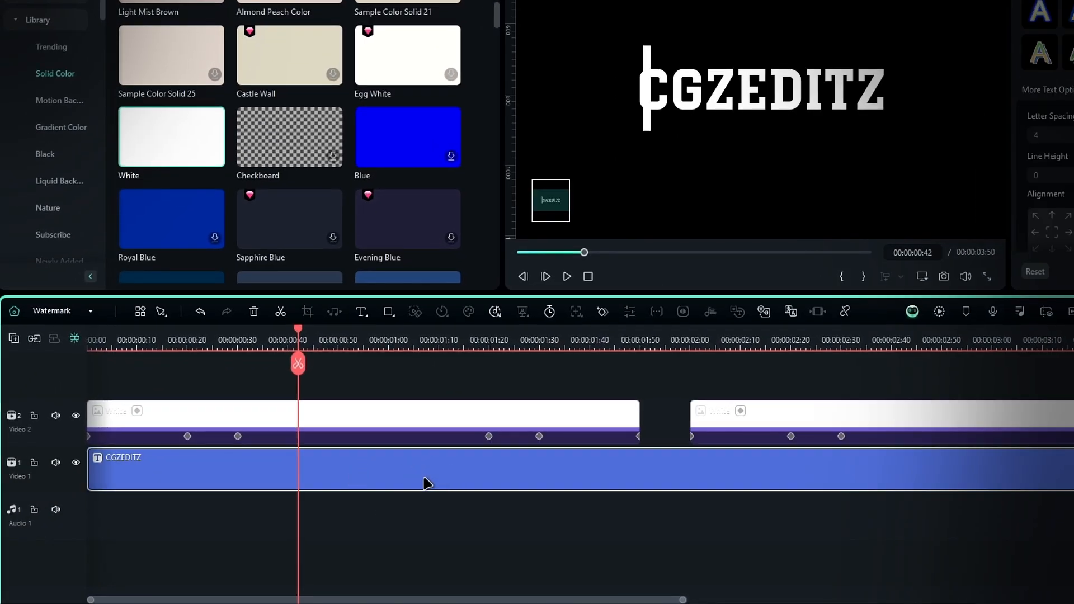
key("alt+g")
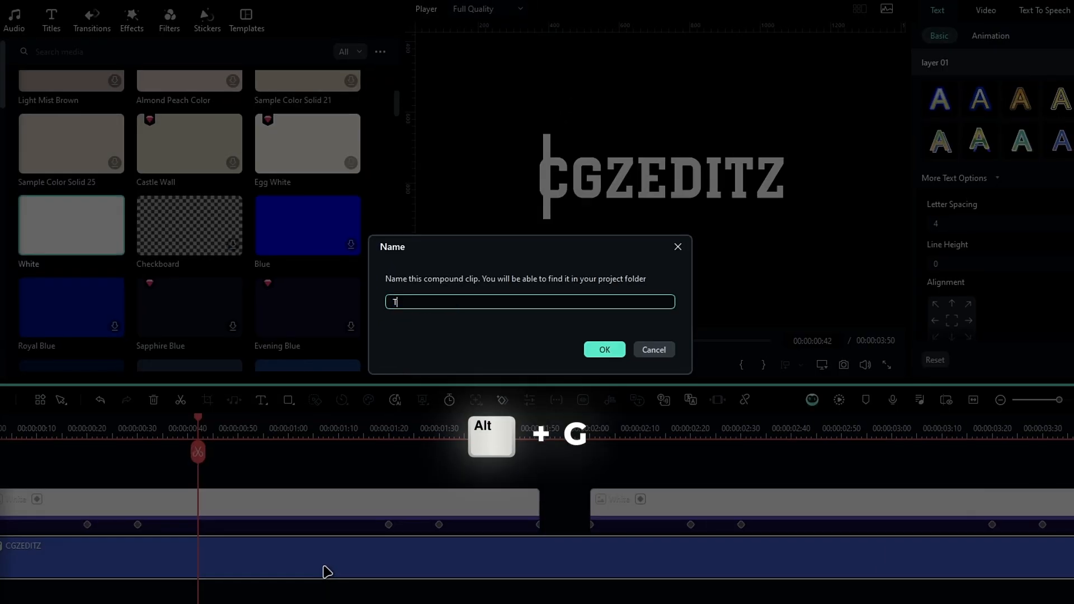
type("Text")
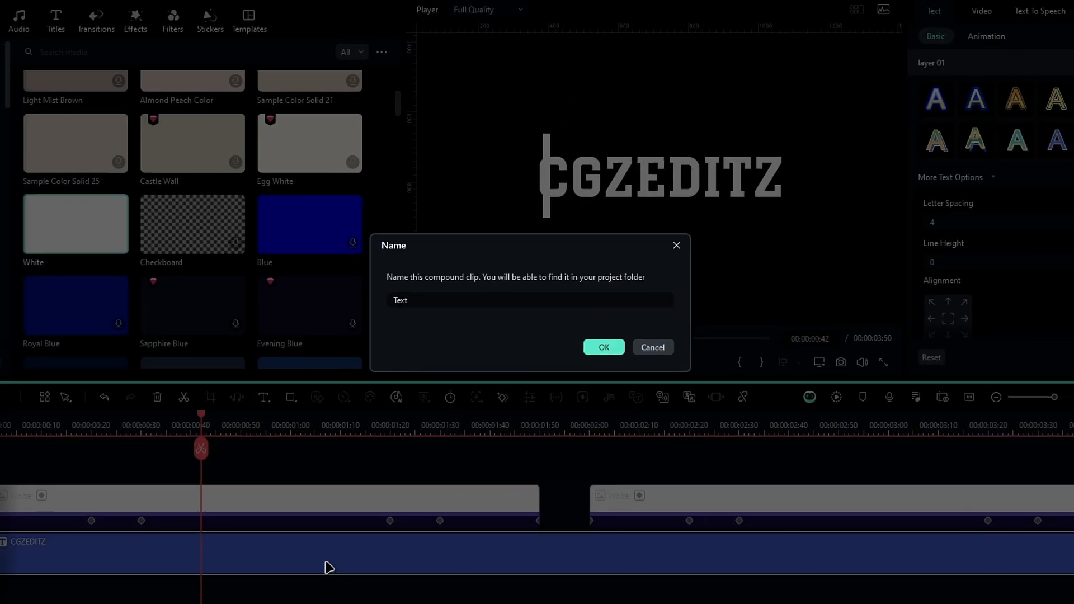
key("Return")
- Apply the Image Mask video effect to the Text compound clip
left_click(344, 531)
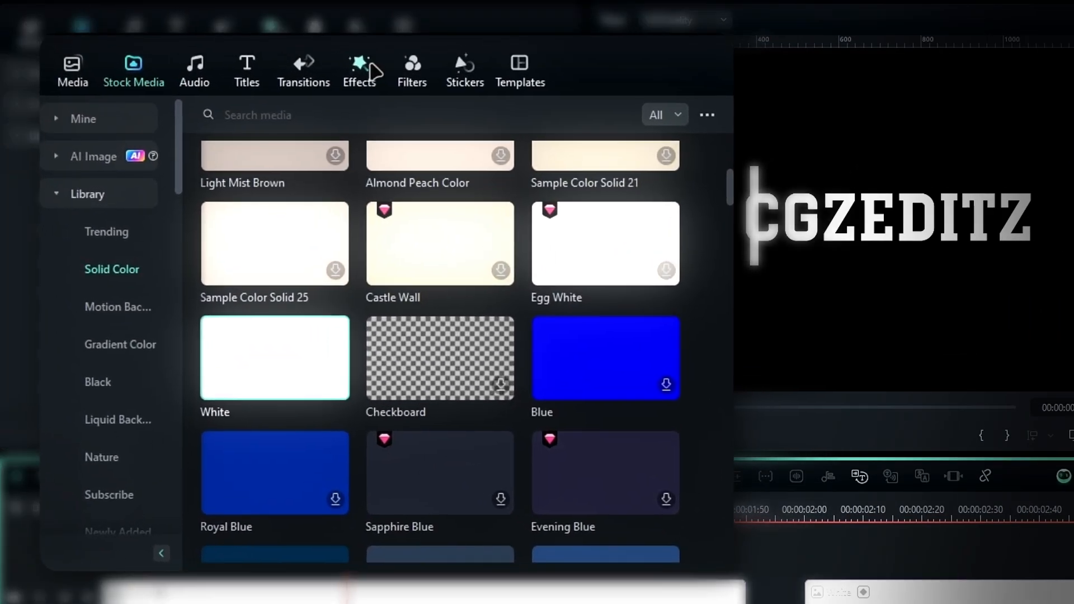
left_click(172, 26)
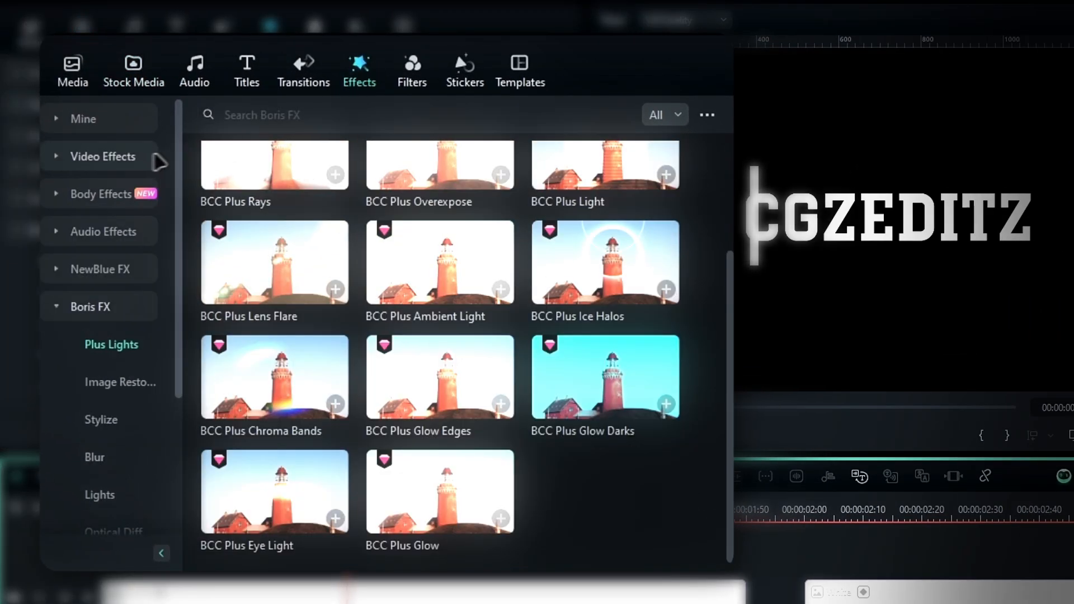
left_click(103, 156)
left_click_drag(435, 225, 316, 474)
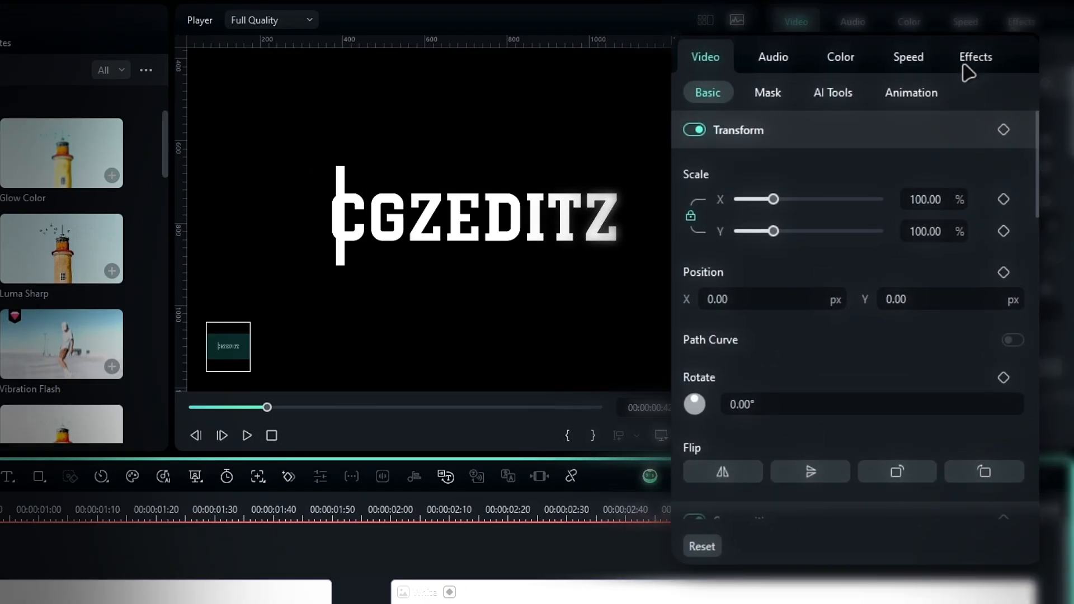
- Give the Text clip's Image Mask a rectangular shape and set its Width to 75
left_click(968, 69)
scroll(786, 234, "down", 3)
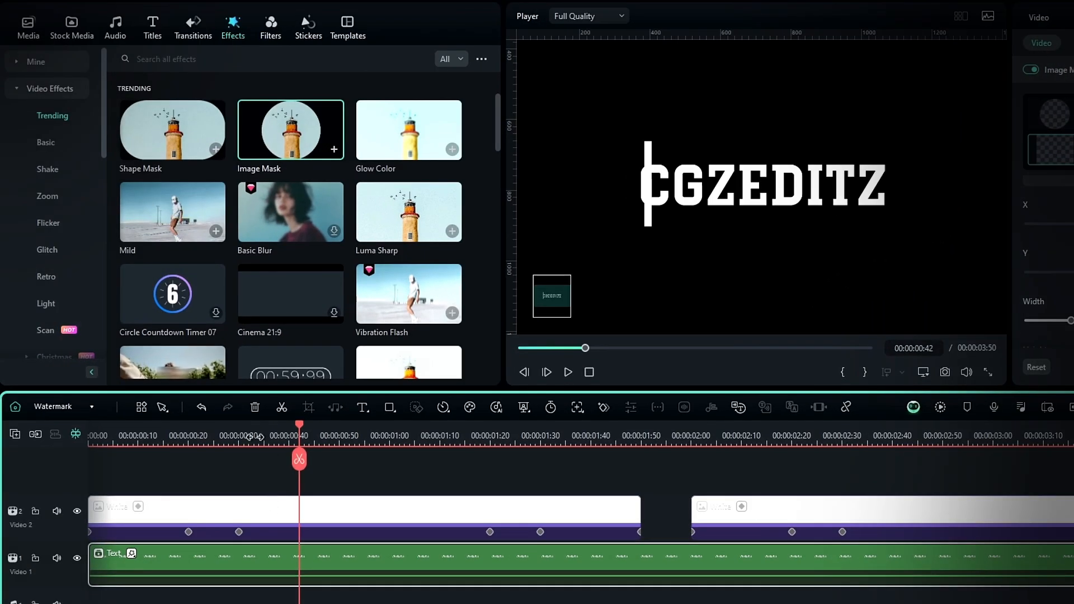
left_click(243, 440)
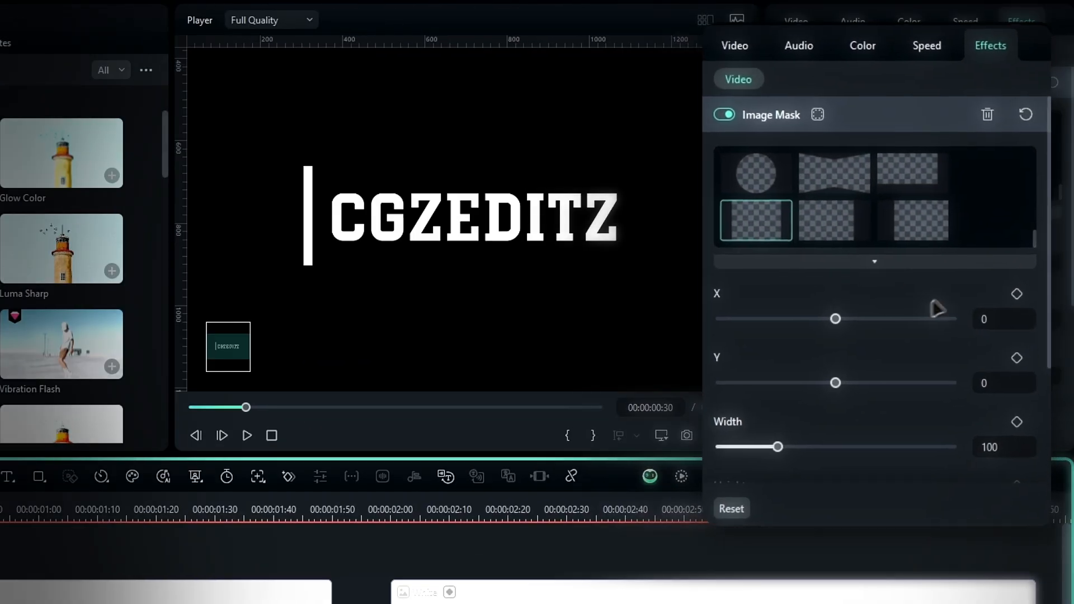
scroll(863, 358, "down", 3)
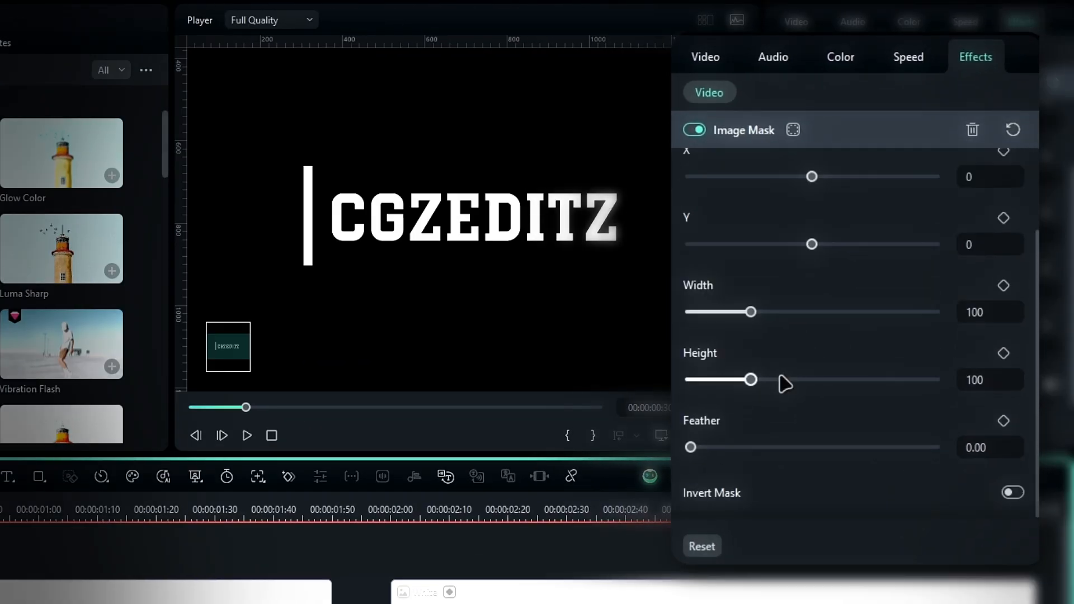
left_click(973, 312)
type("75")
key("Return")
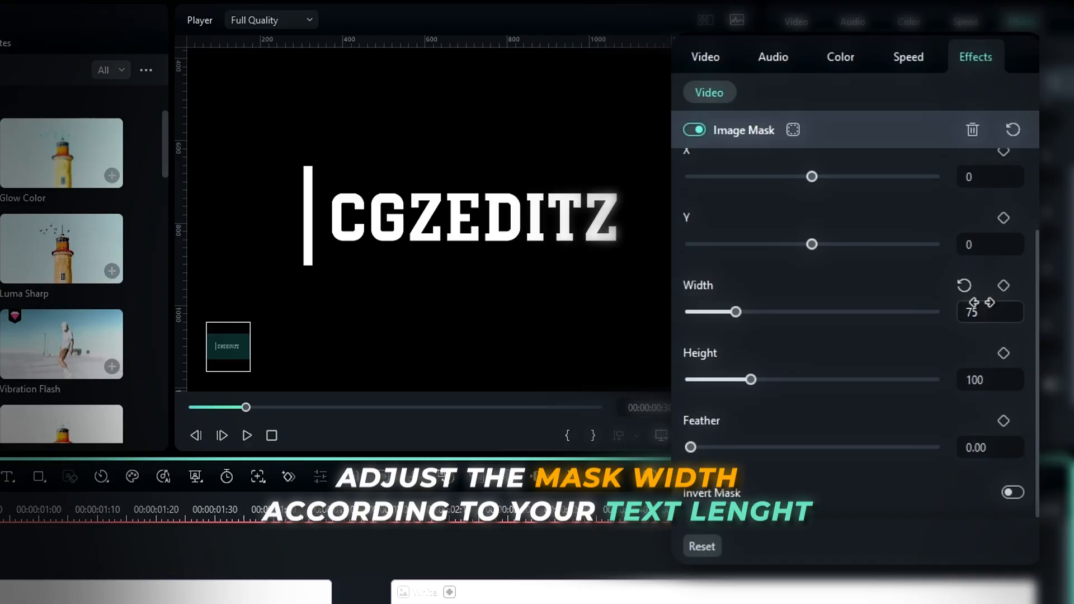
- Keyframe the Image Mask's X at -568 at 00:00:00:30 and reset it to 0 at 00:00:01:20
scroll(937, 309, "up", 3)
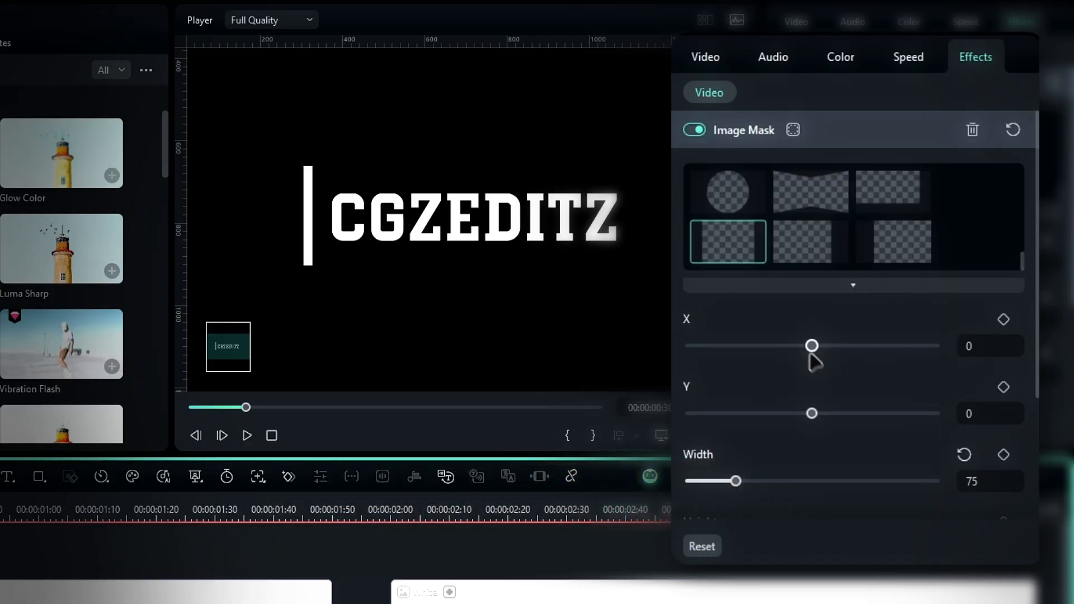
left_click_drag(811, 347, 750, 358)
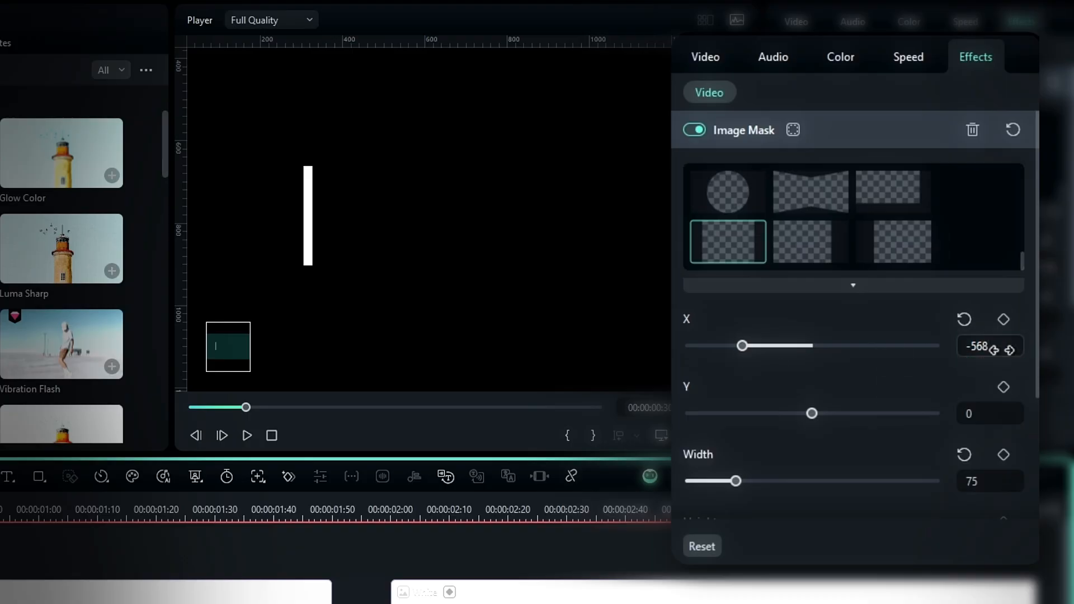
left_click(1003, 320)
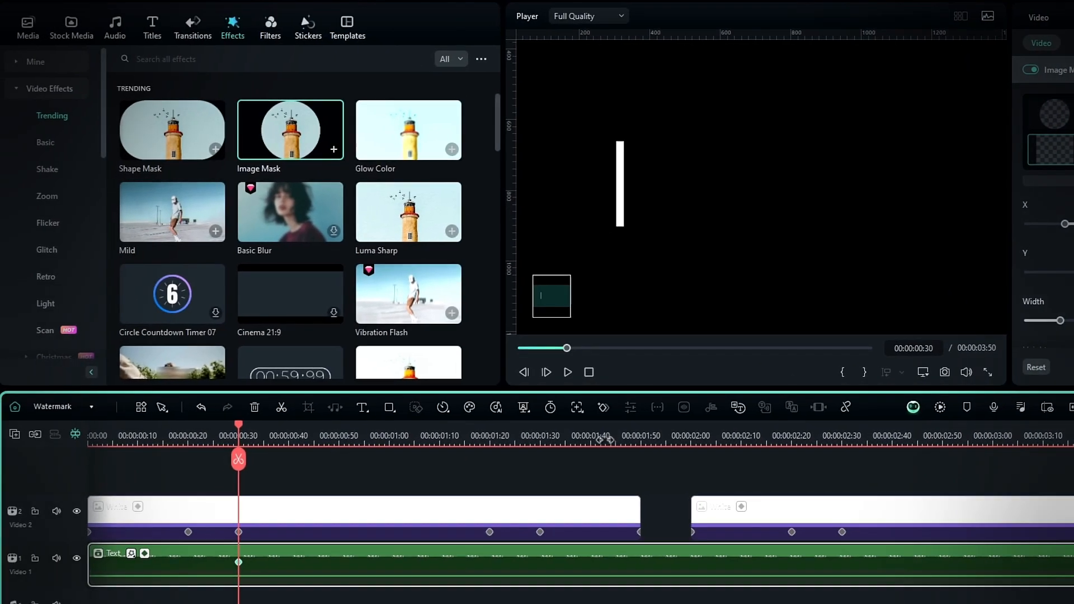
left_click(490, 435)
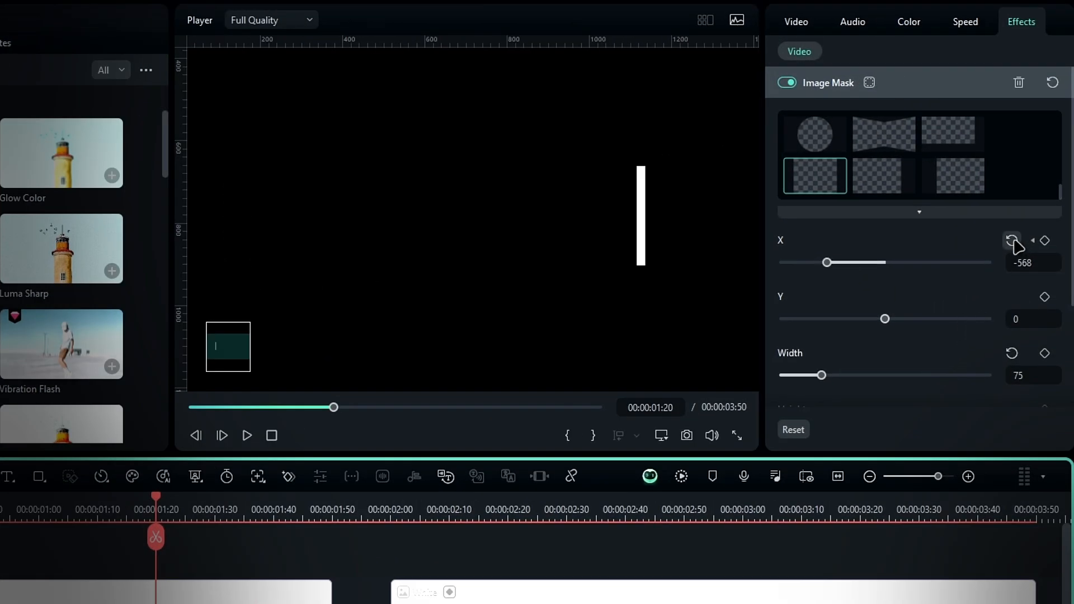
left_click(1013, 241)
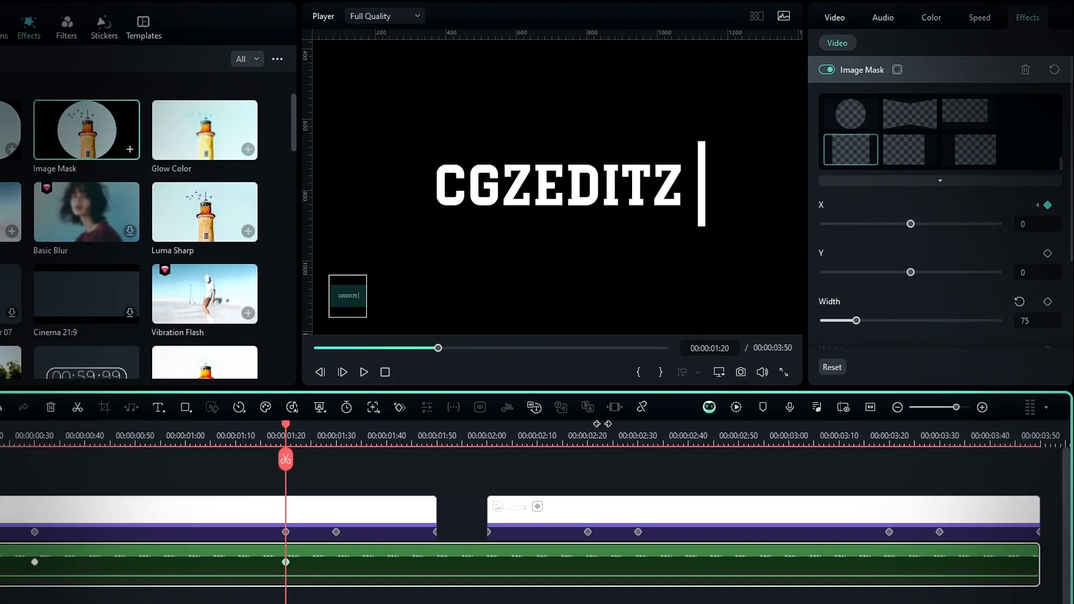
- Hold the Image Mask's X at 0 with a keyframe at 00:00:02:30 and set it to about 583 at 00:00:03:20
left_click(609, 436)
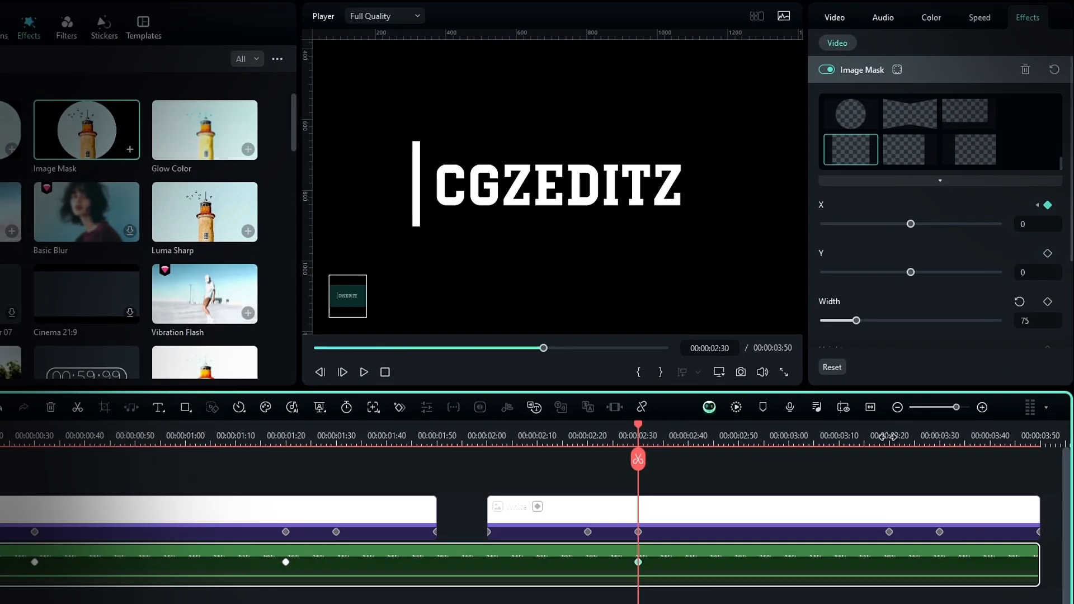
left_click(854, 514)
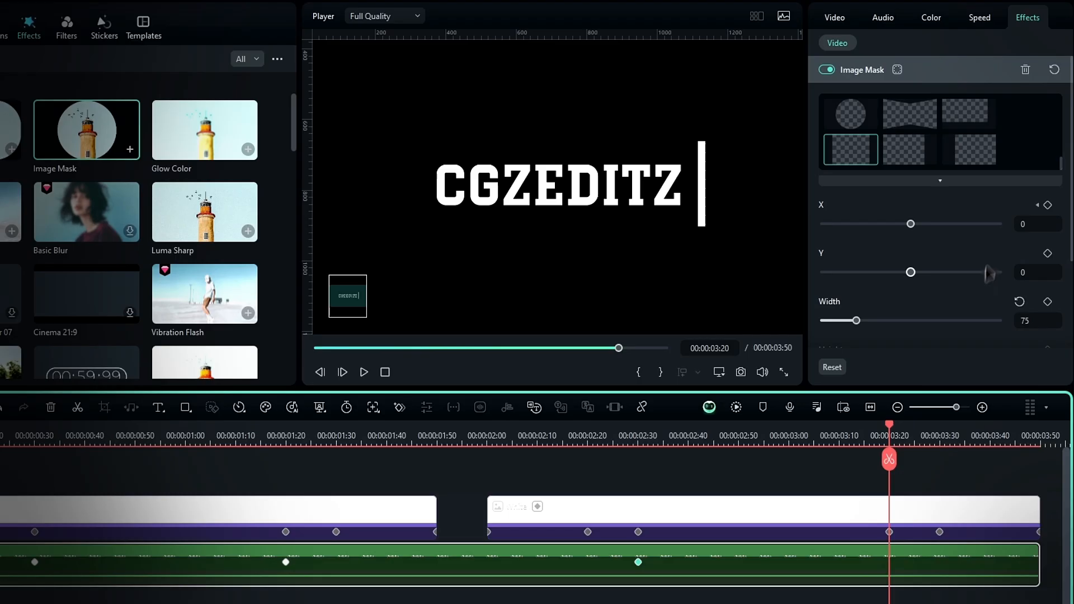
left_click_drag(911, 224, 965, 224)
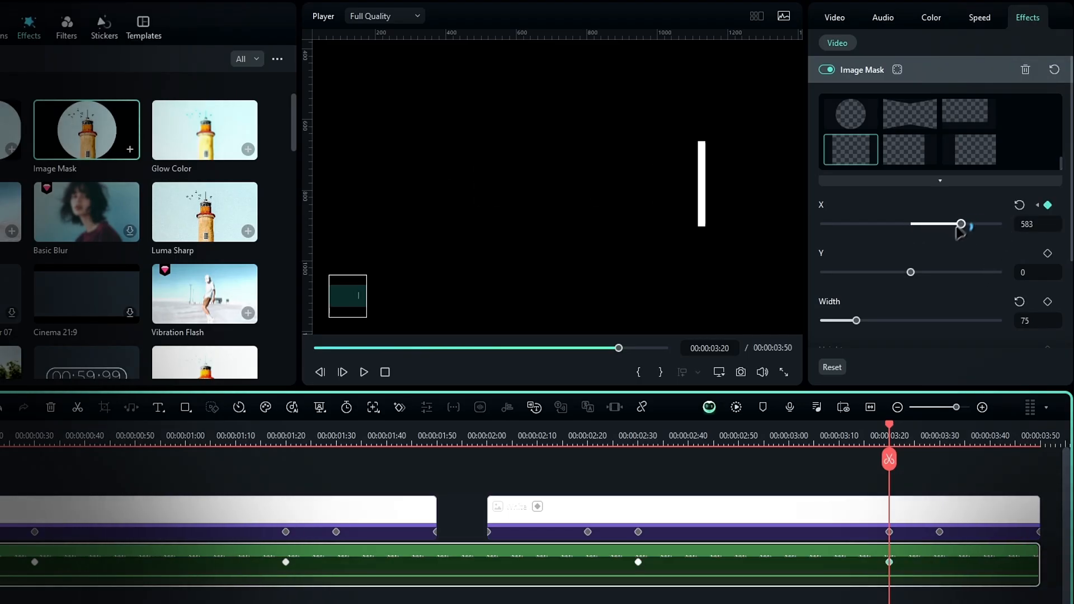
- Play the watermark from the start to check the text reveal against the line
left_click_drag(889, 431, 8, 430)
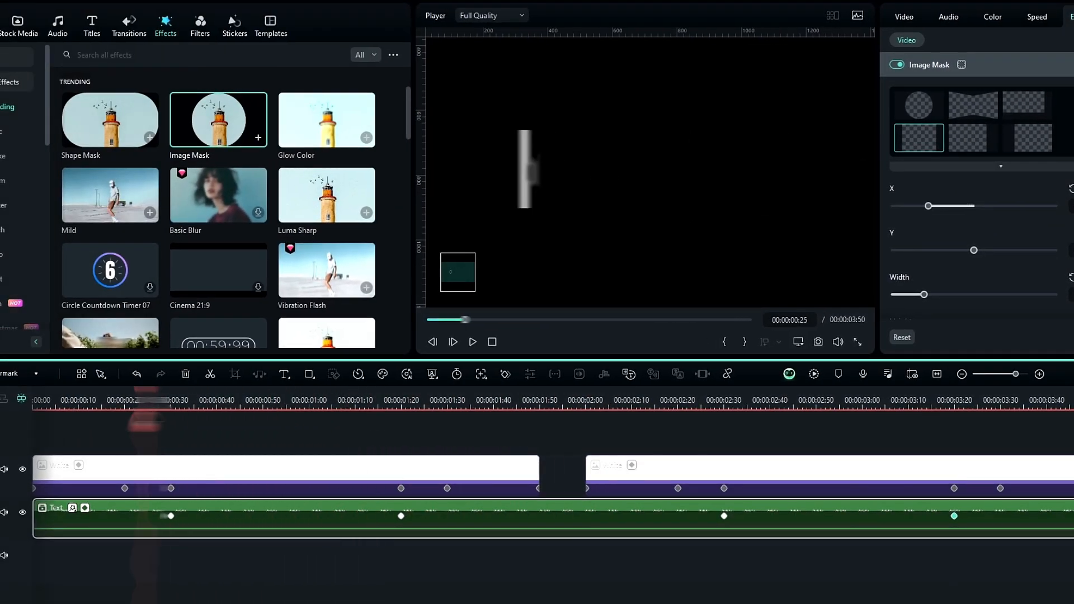
key("space")
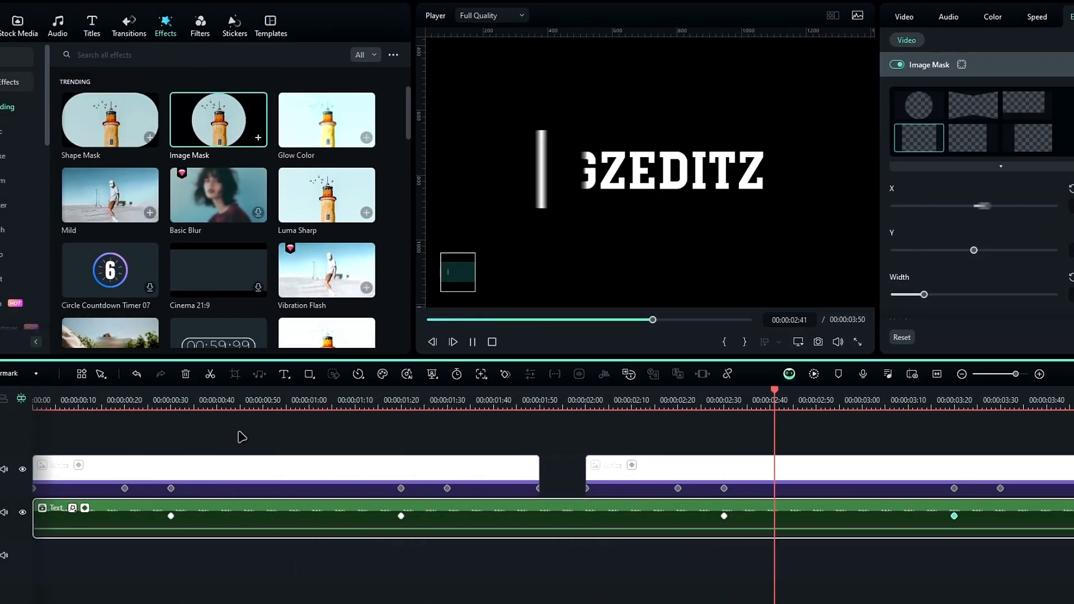
left_click(236, 401)
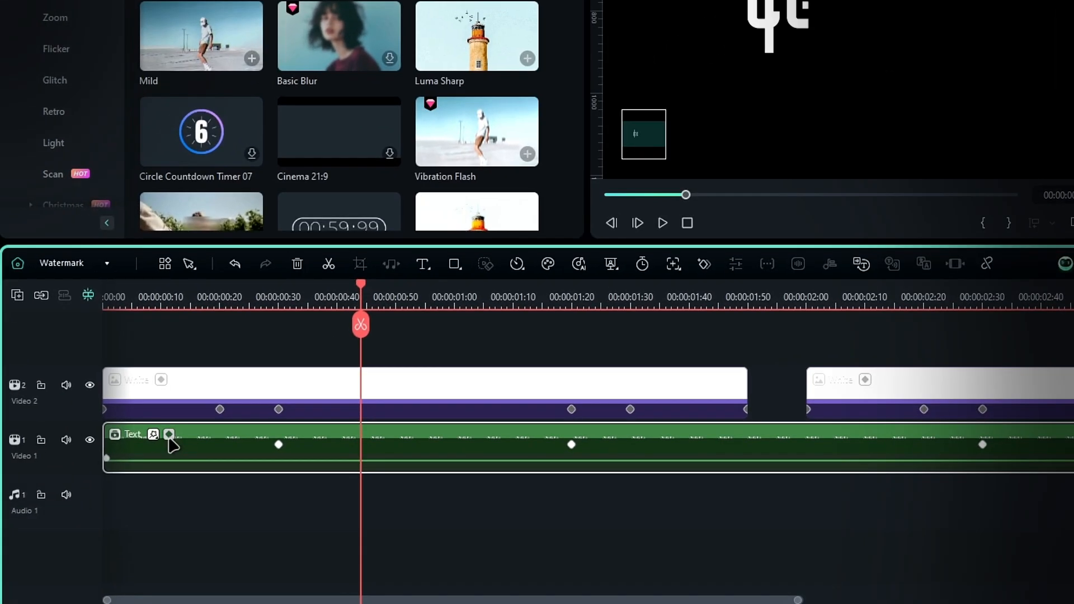
- Apply a smooth curve to all of the Text clip's Image Mask X keyframes in the keyframe graph, then close the graph
left_click(84, 508)
scroll(372, 398, "down", 1)
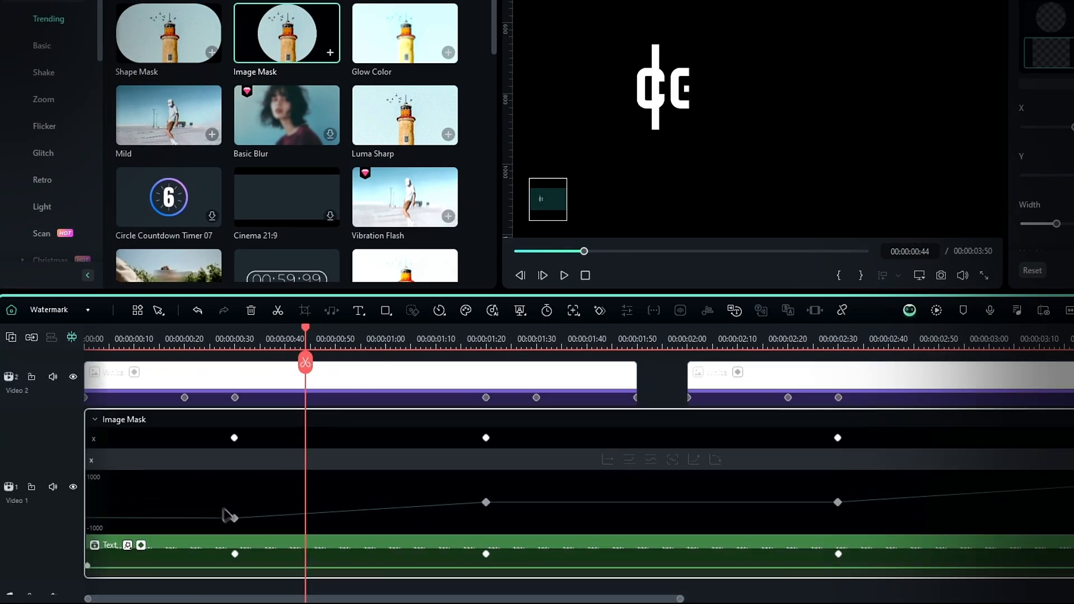
right_click(486, 501)
left_click(538, 355)
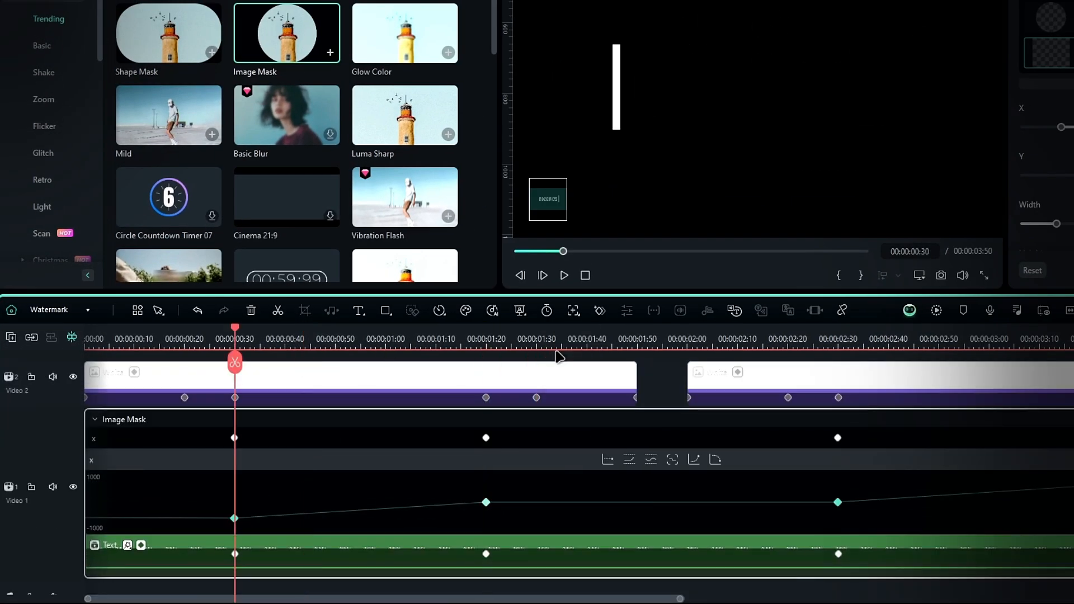
left_click(716, 460)
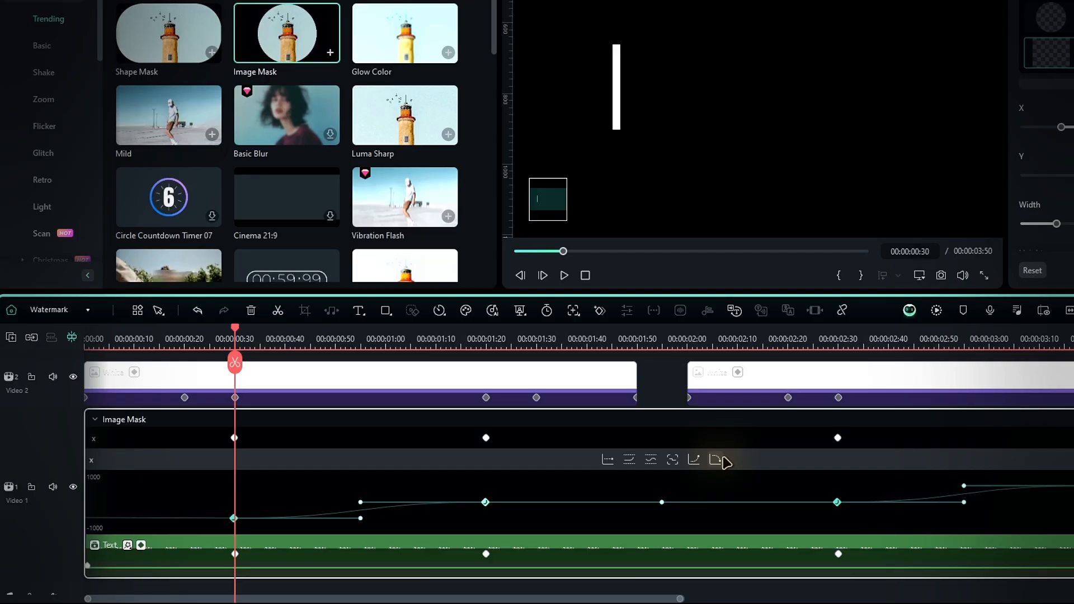
left_click(144, 545)
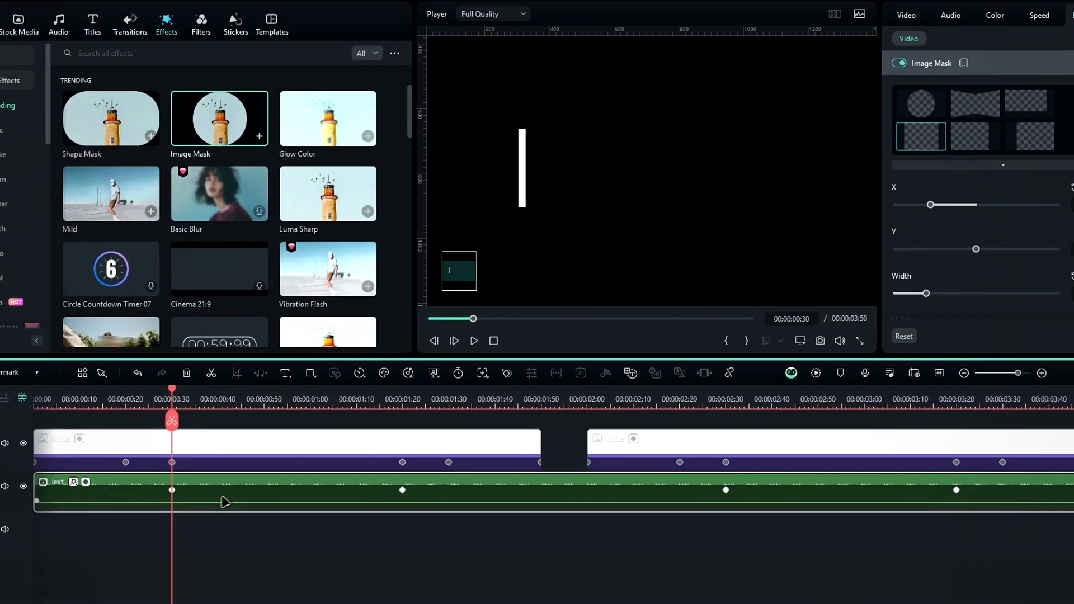
- Set the player's zoom level to Fit and preview the finished line watermark
left_click_drag(316, 517, 321, 545)
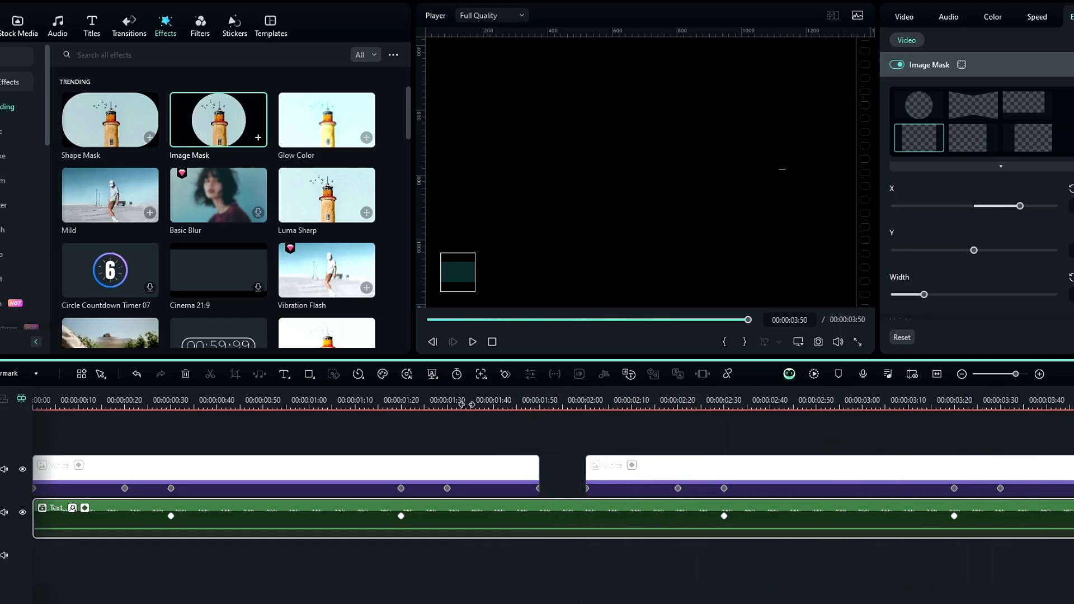
left_click(798, 342)
mouse_move(828, 412)
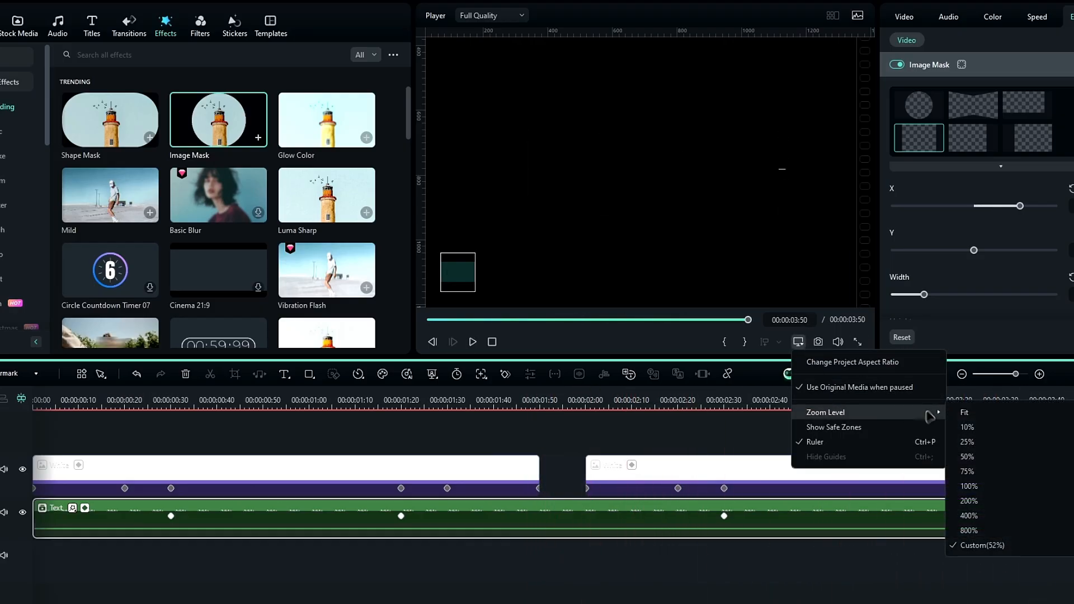
left_click(959, 414)
key("space")
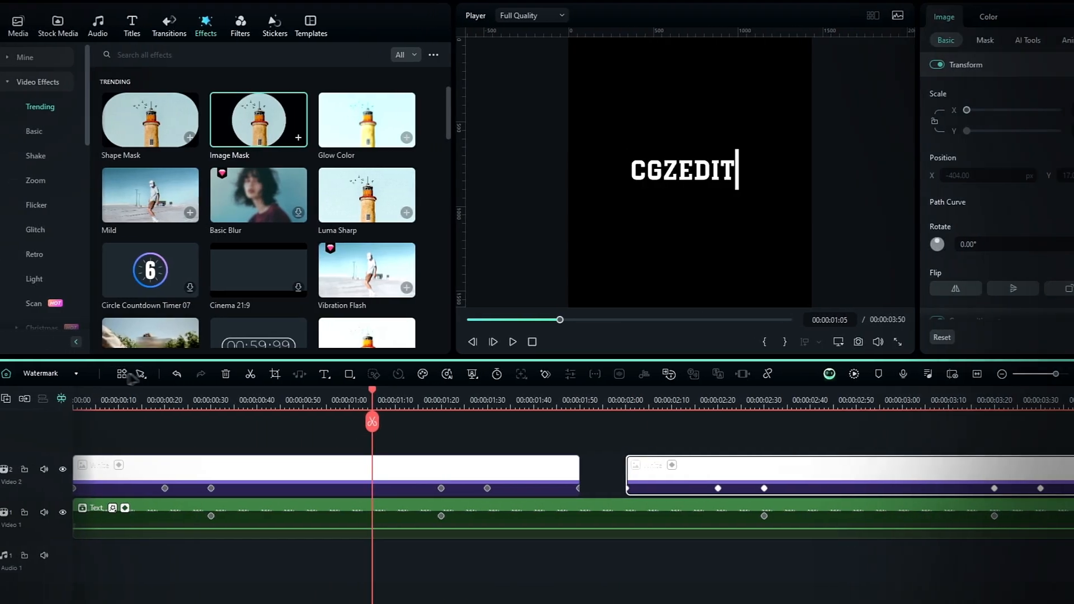
- Return to the Main Timeline, trim the empty end off the Watermark clip and preview it over the video
left_click(79, 374)
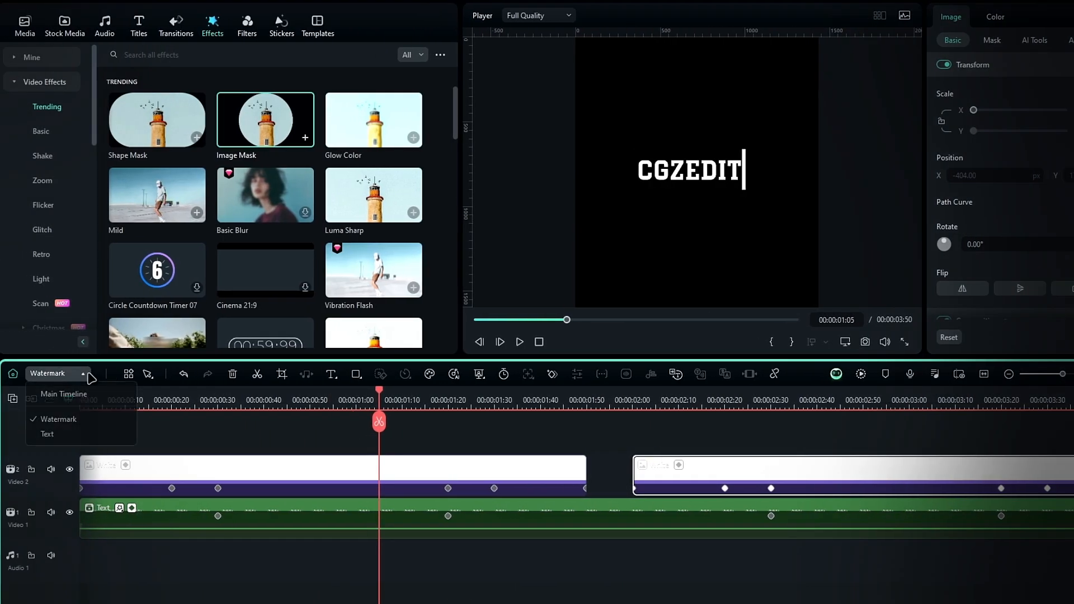
left_click(96, 394)
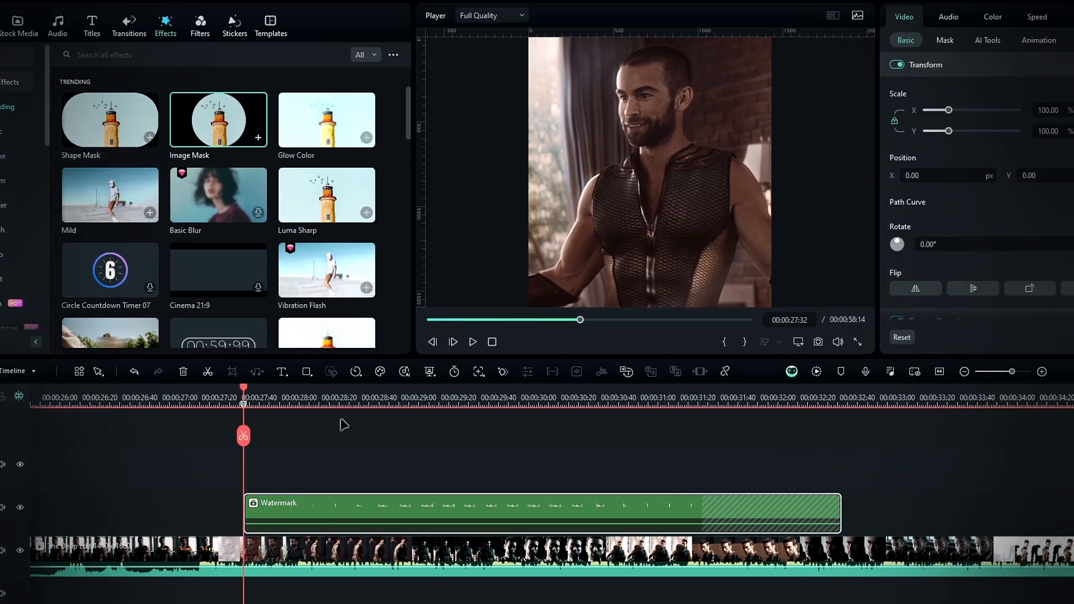
left_click_drag(841, 512, 701, 512)
key("space")
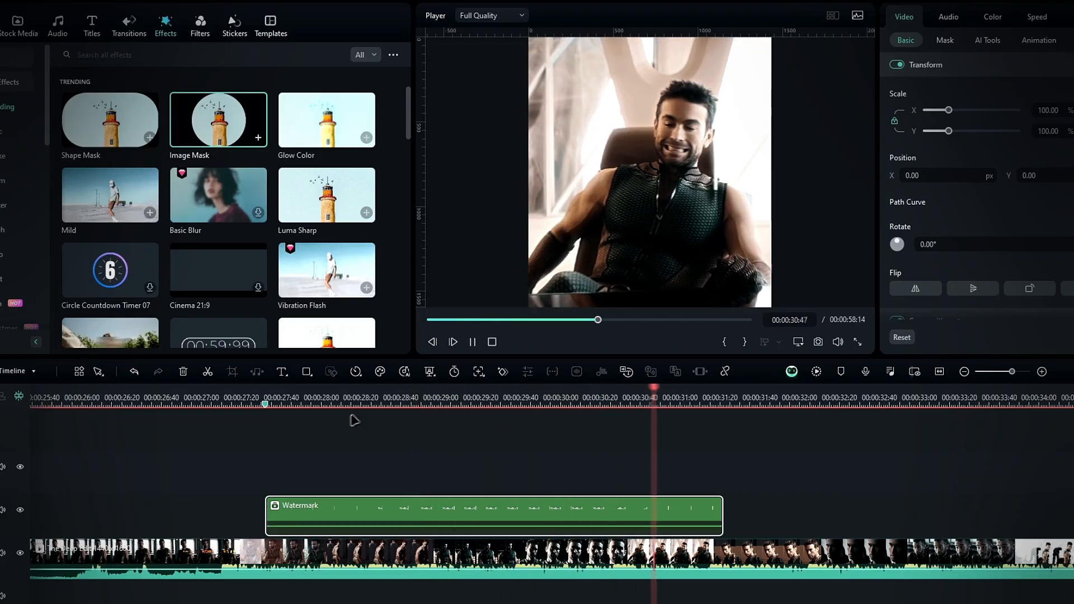
- Scale the Watermark clip to 50% and set its Y position to -676 px, checking it at 00:00:28:52
key("space")
left_click(291, 401)
left_click_drag(293, 407, 425, 412)
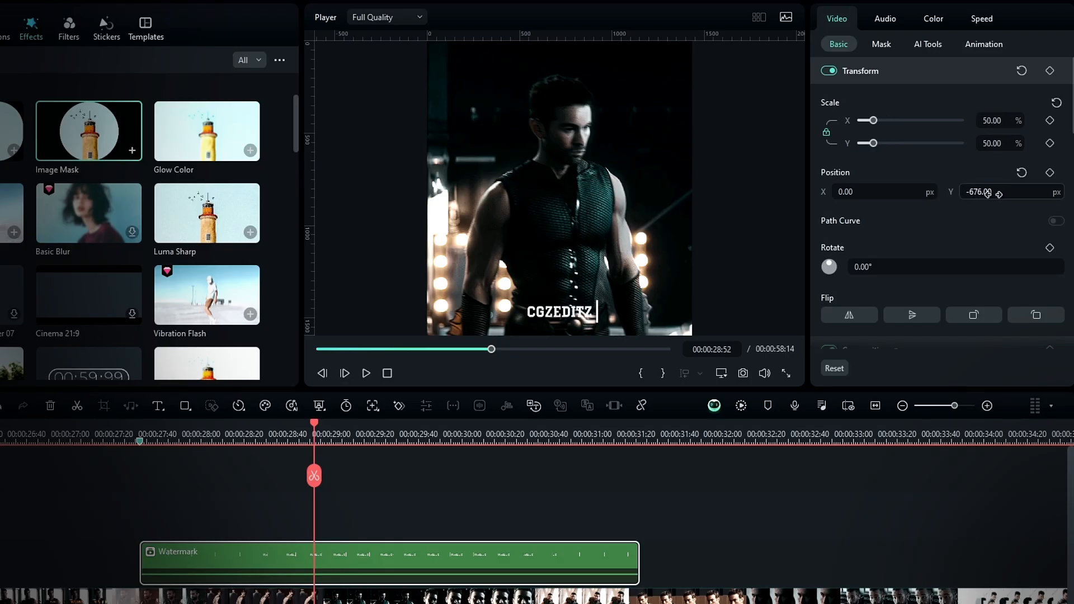
- Enable the Watermark clip's drop shadow with a black colour and a distance of 2%
scroll(545, 281, "up", 5)
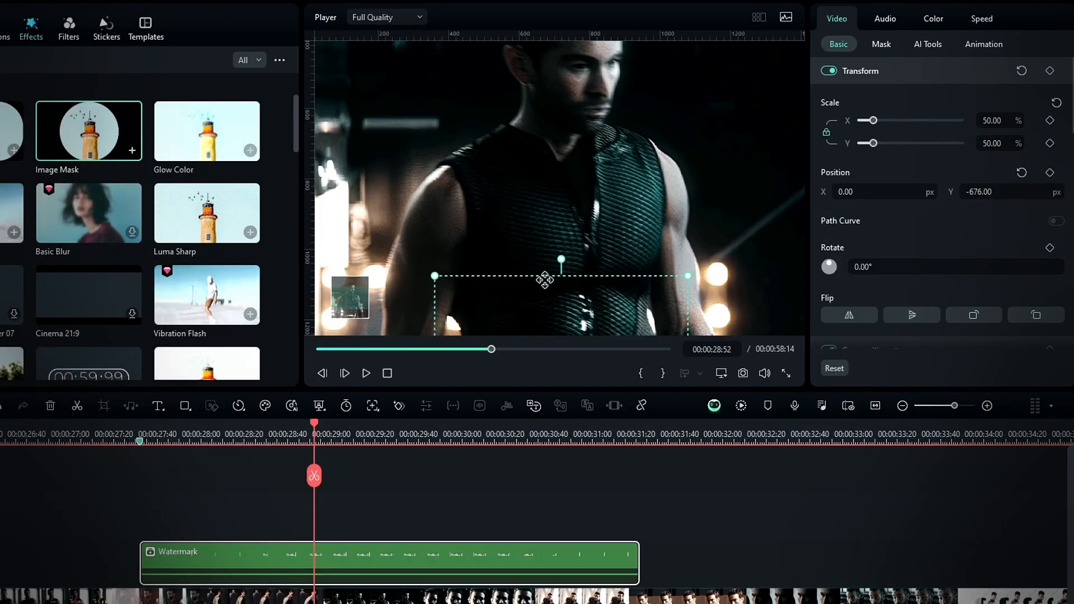
left_click_drag(350, 302, 352, 330)
scroll(942, 213, "down", 10)
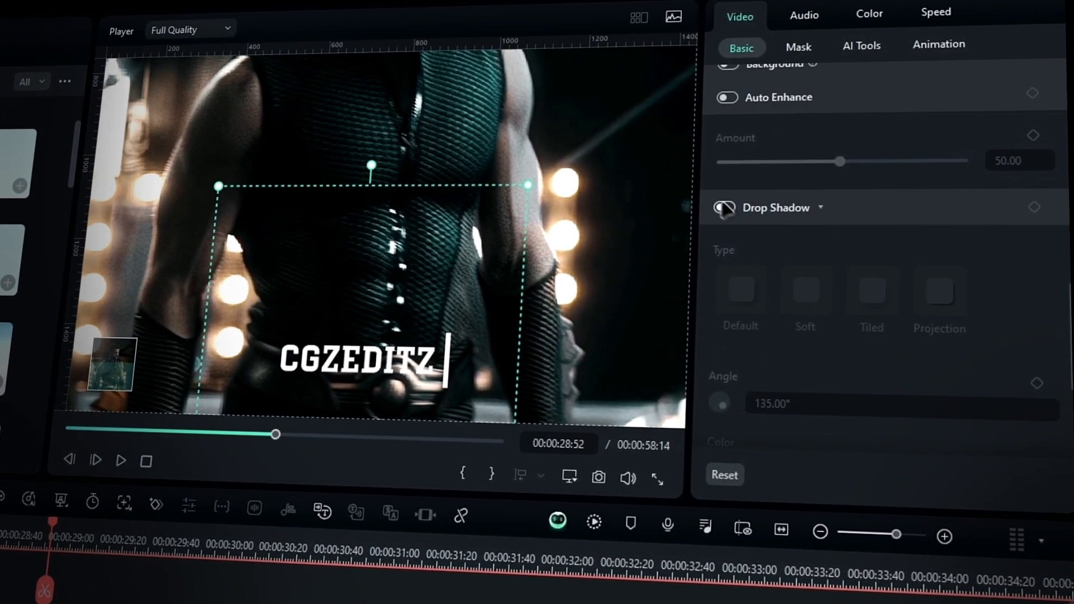
left_click(749, 216)
scroll(750, 263, "down", 3)
left_click(750, 304)
left_click(732, 435)
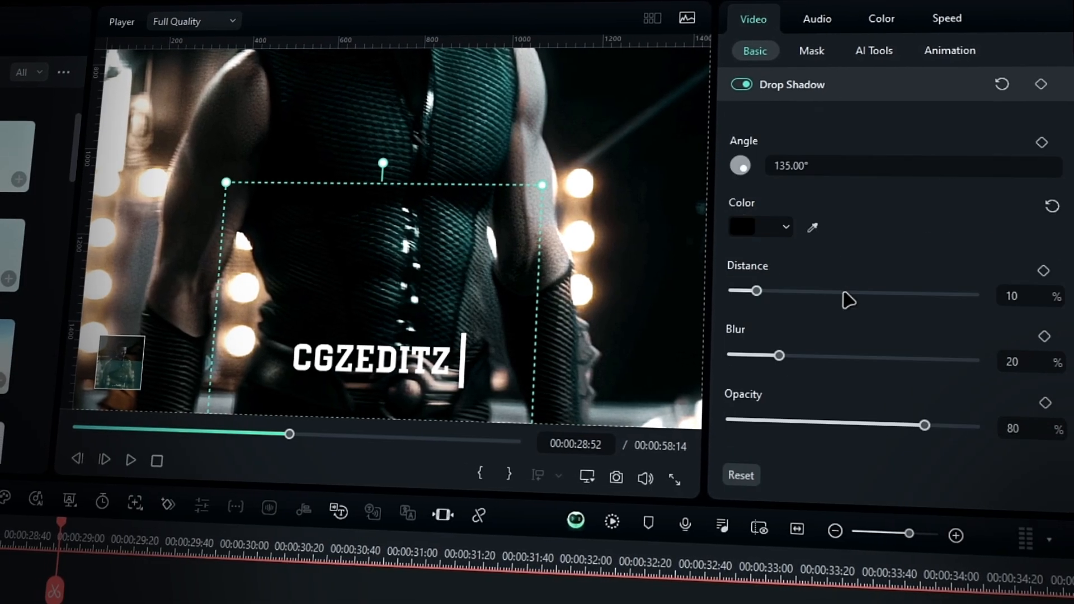
double_click(1007, 376)
type("2")
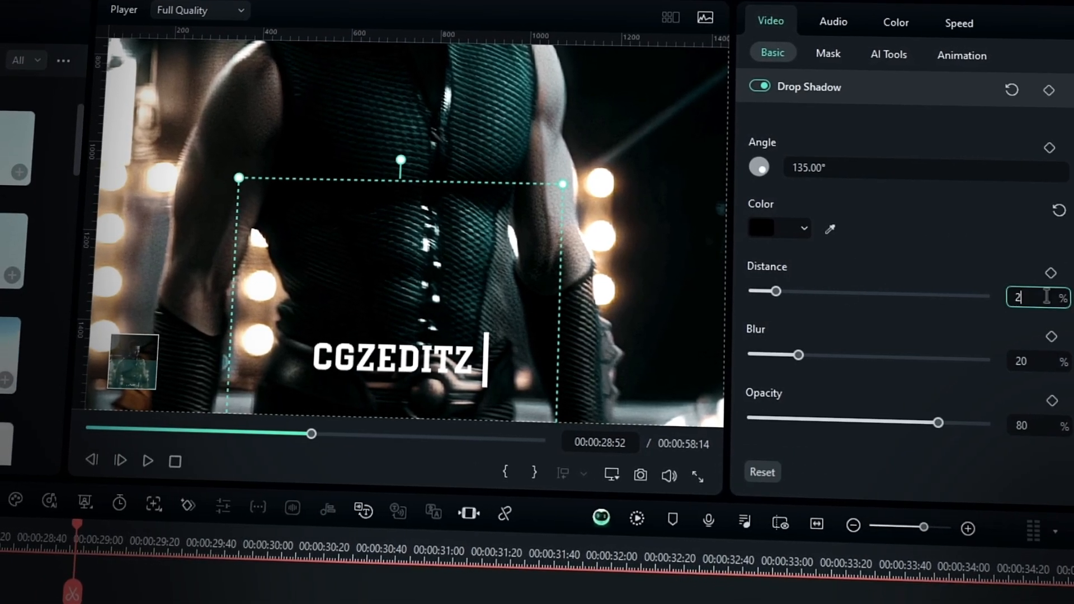
key("Tab")
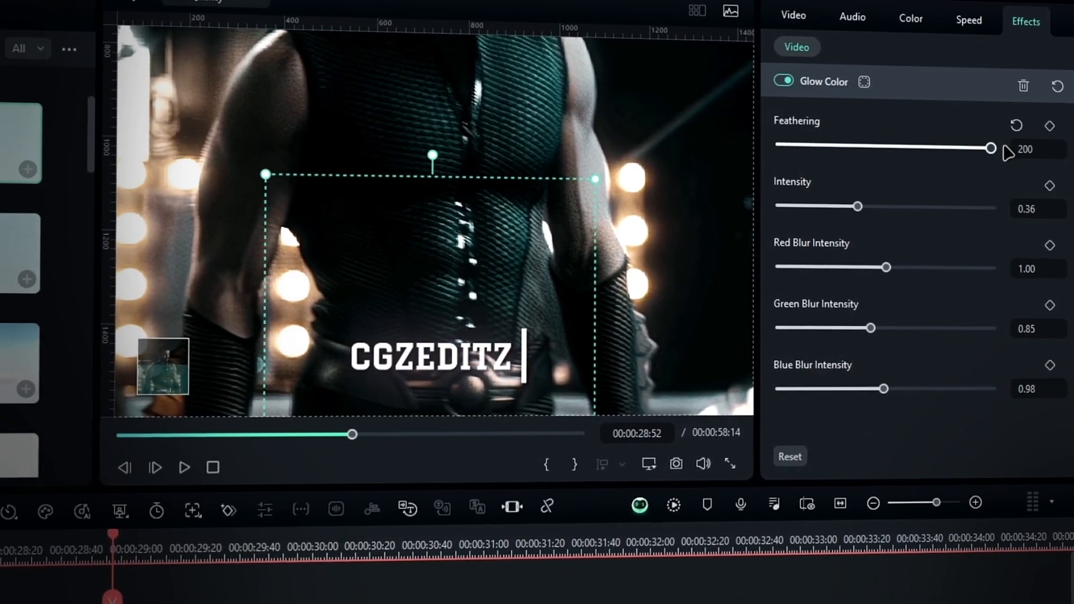
- Set the Intensity of the Watermark clip's Glow Color effect to 0.30
double_click(1026, 208)
type("0.3")
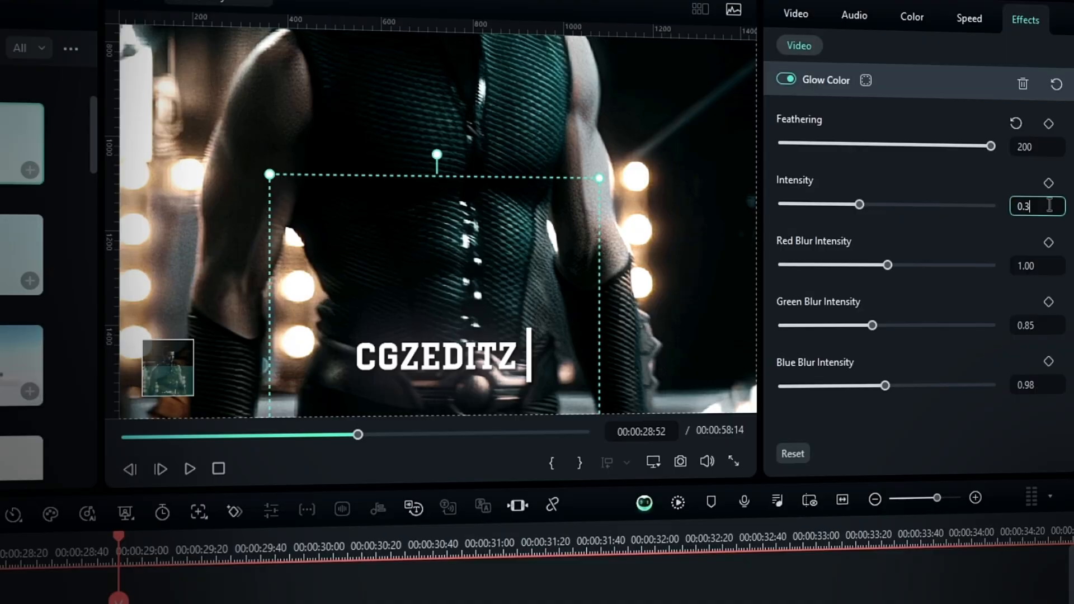
key("Return")
- Fit the whole frame in the player and preview the finished watermark over the video
left_click(652, 466)
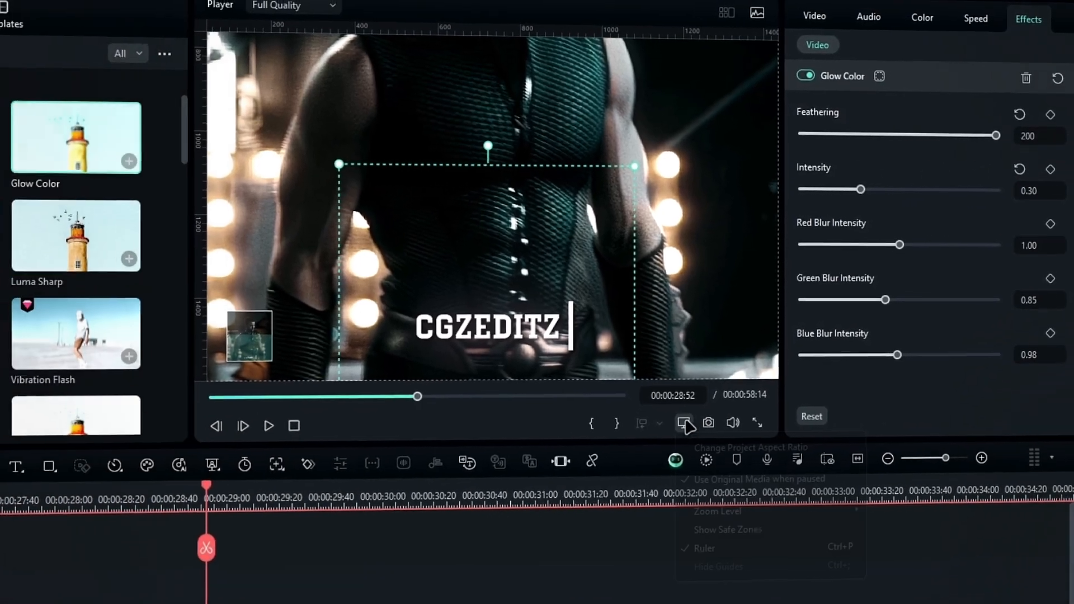
mouse_move(741, 512)
left_click(890, 511)
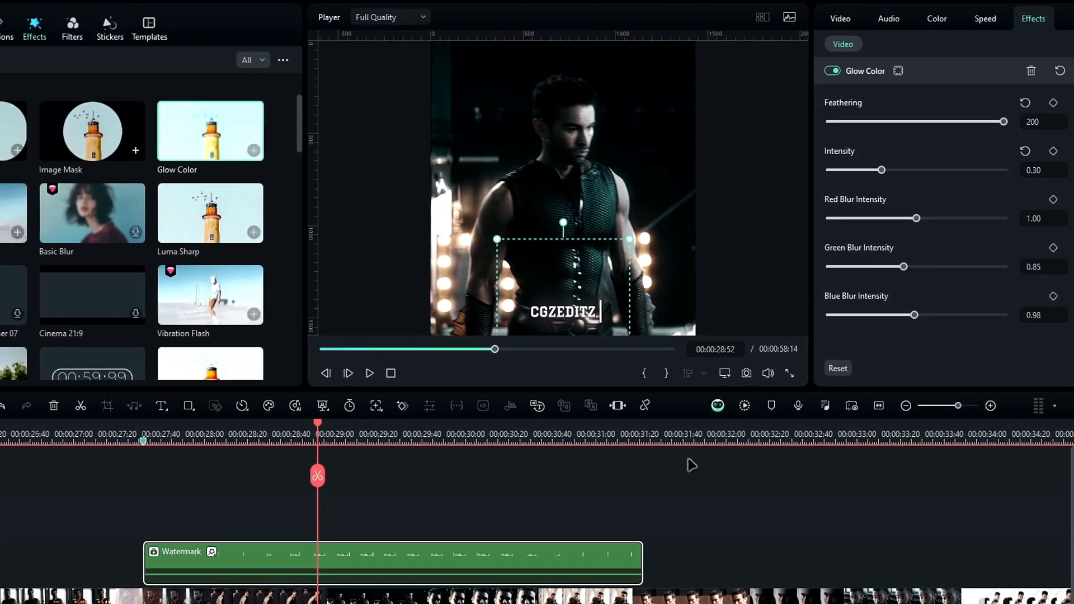
left_click(73, 546)
left_click(197, 435)
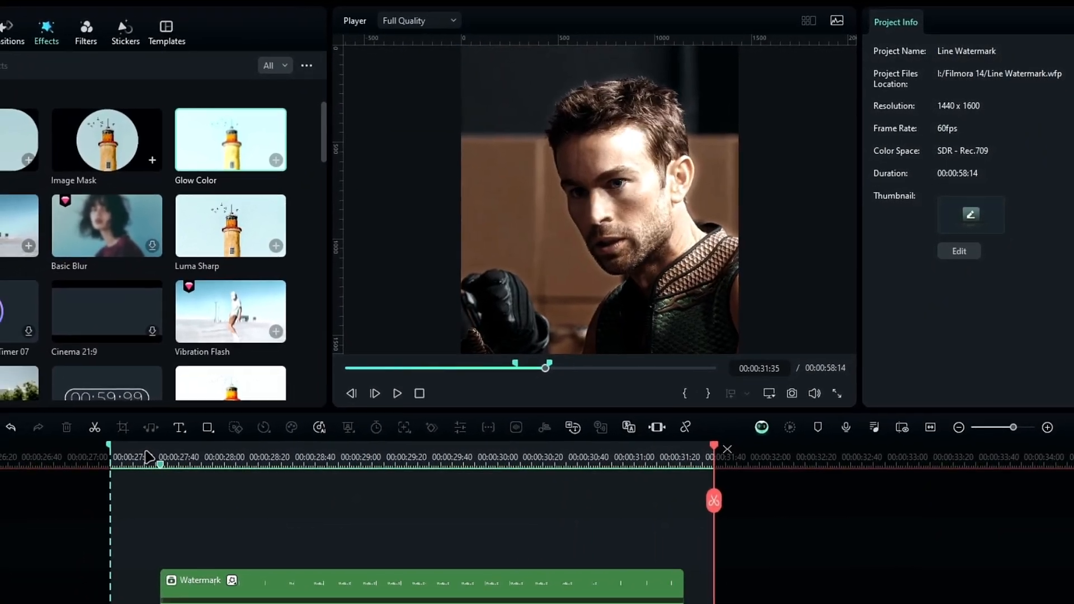
left_click(189, 463)
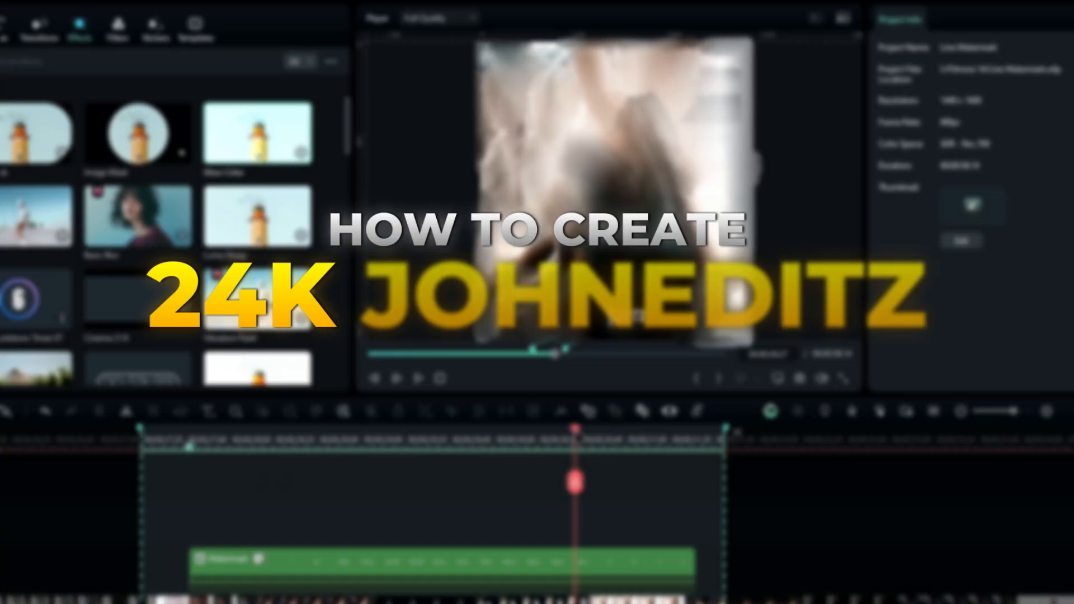
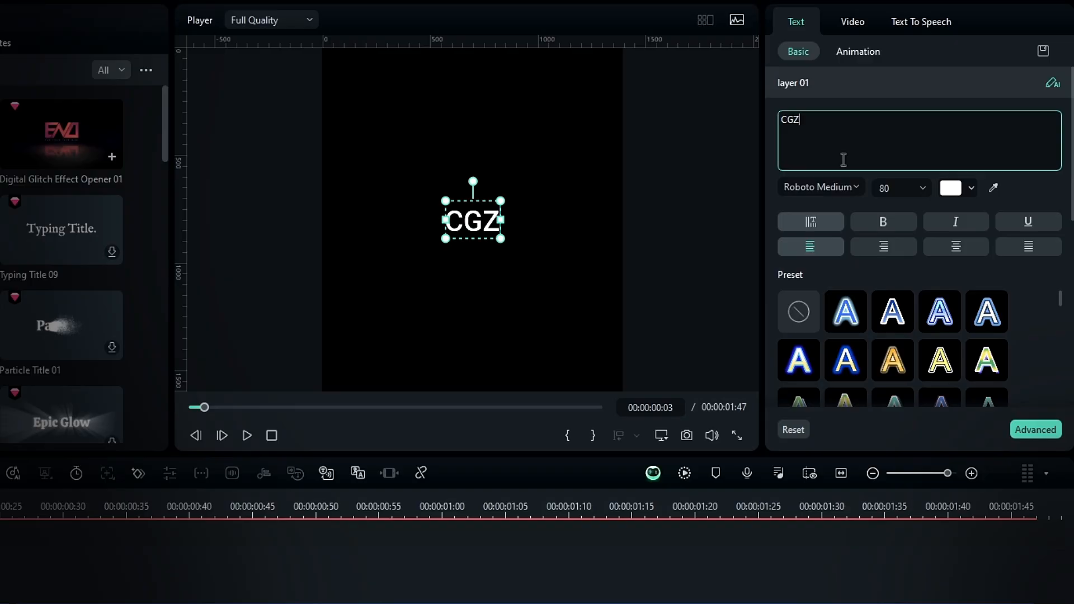
- Set the font of the first CGZ title to Armed Lightning
left_click(820, 186)
type("arme")
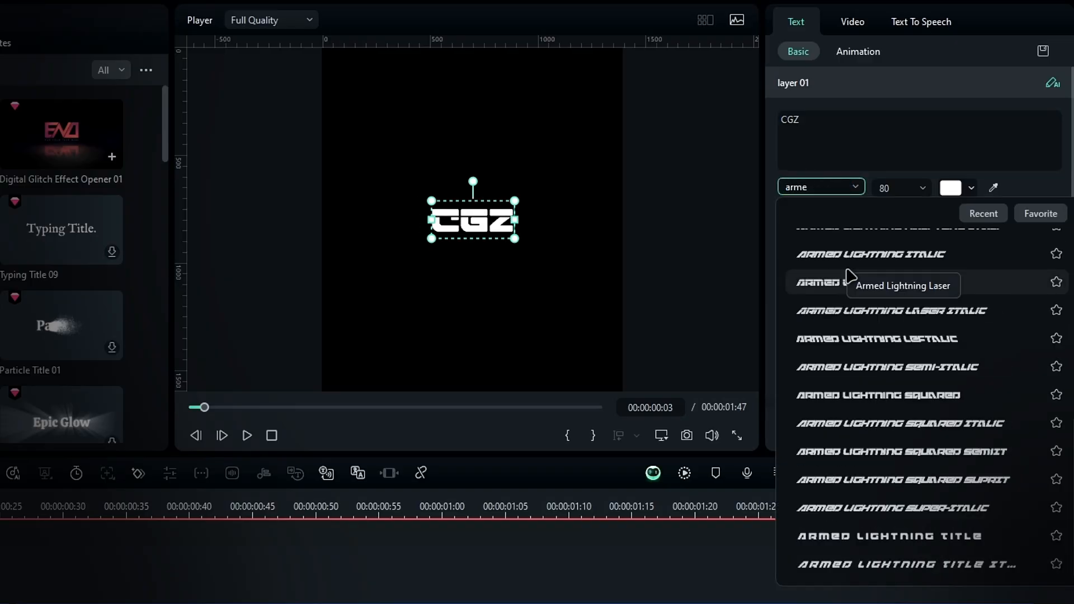
scroll(850, 276, "up", 5)
left_click(794, 246)
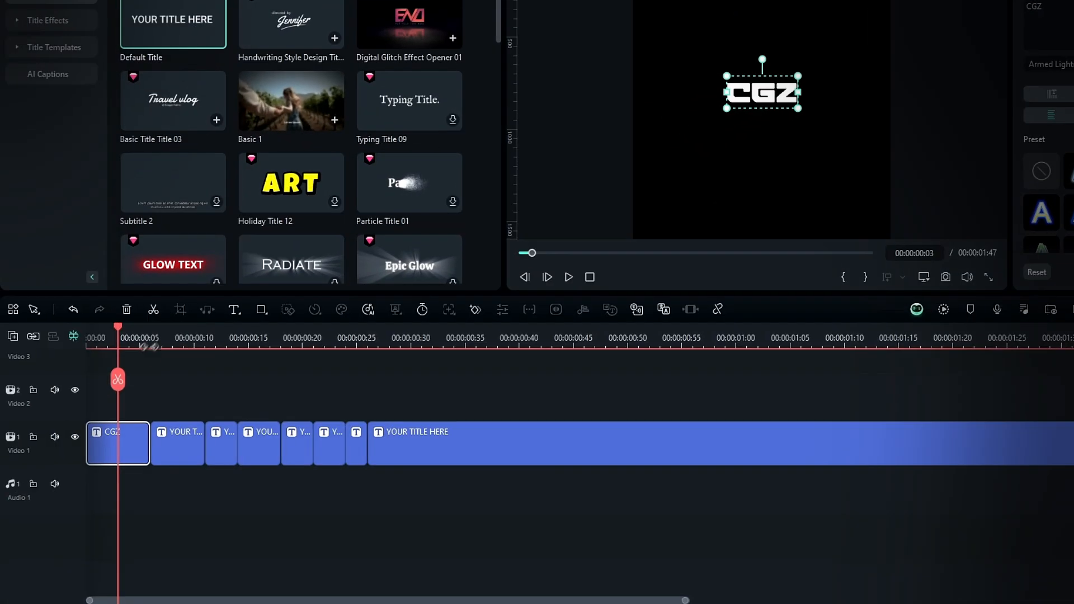
- Change the second title's text to CGZ and set its font to Night Vengeance DEMO
left_click(172, 338)
left_click(197, 439)
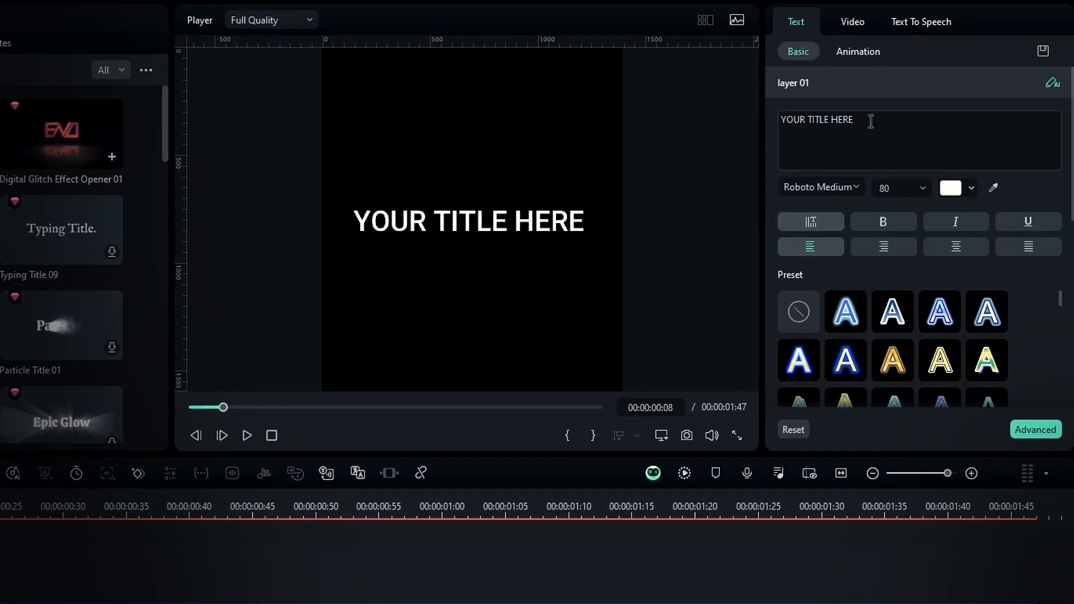
left_click_drag(871, 121, 780, 121)
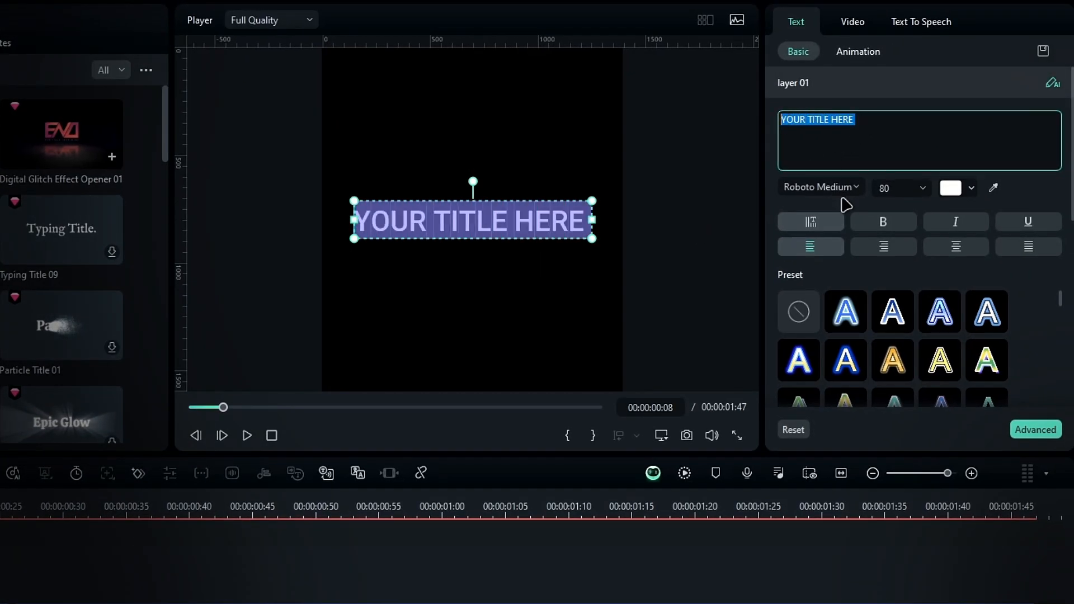
type("CGZ")
left_click(830, 188)
type("nigh")
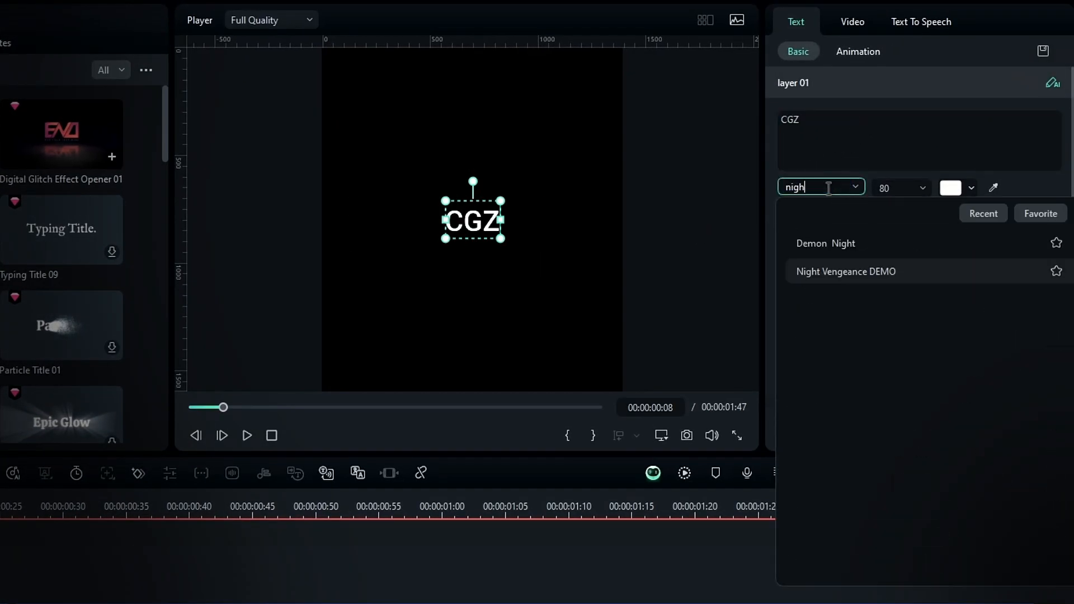
left_click(834, 271)
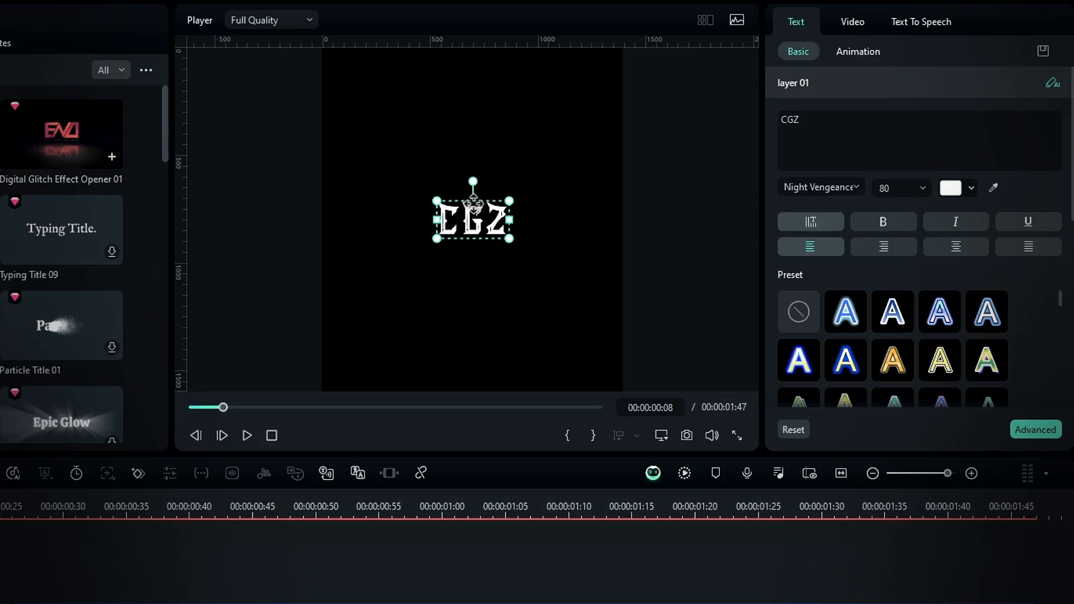
- Make the second CGZ title bold and stretch only its height by setting an unlinked Y scale of 200%
scroll(491, 195, "up", 3)
scroll(491, 195, "up", 1)
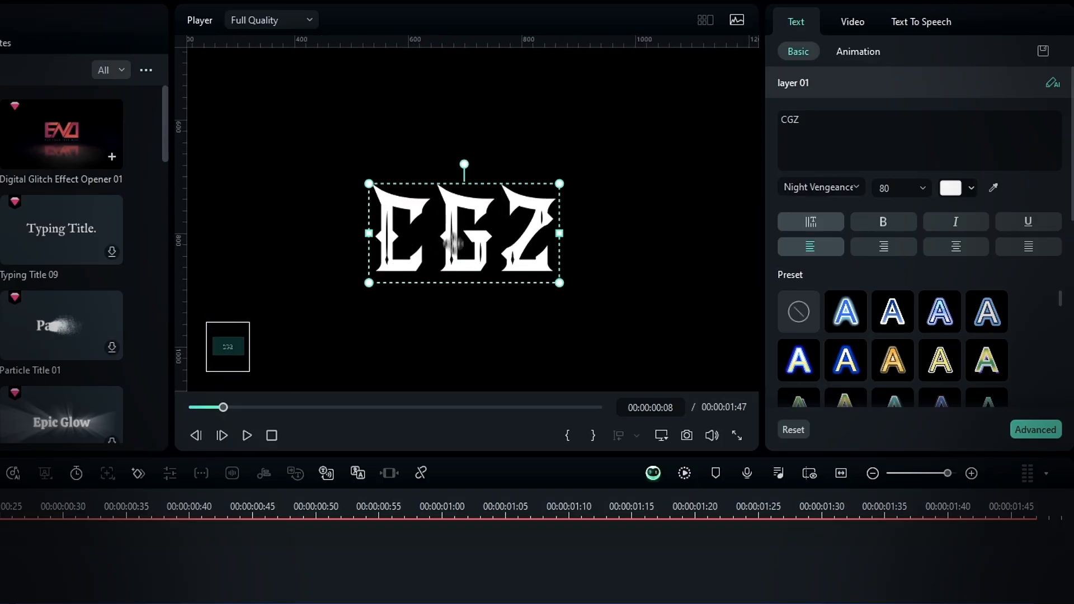
left_click(884, 223)
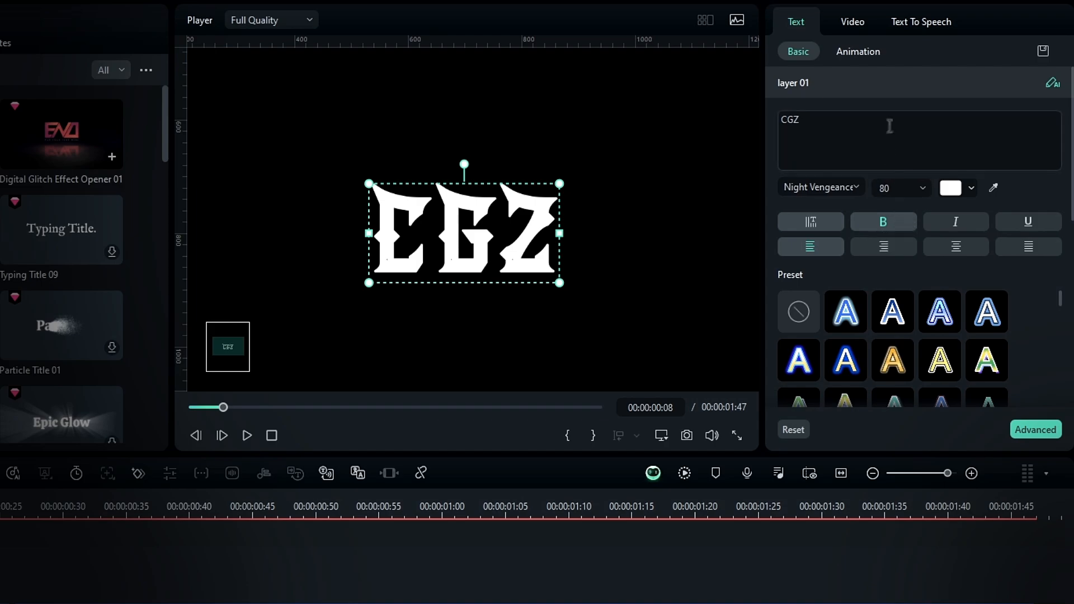
left_click(854, 26)
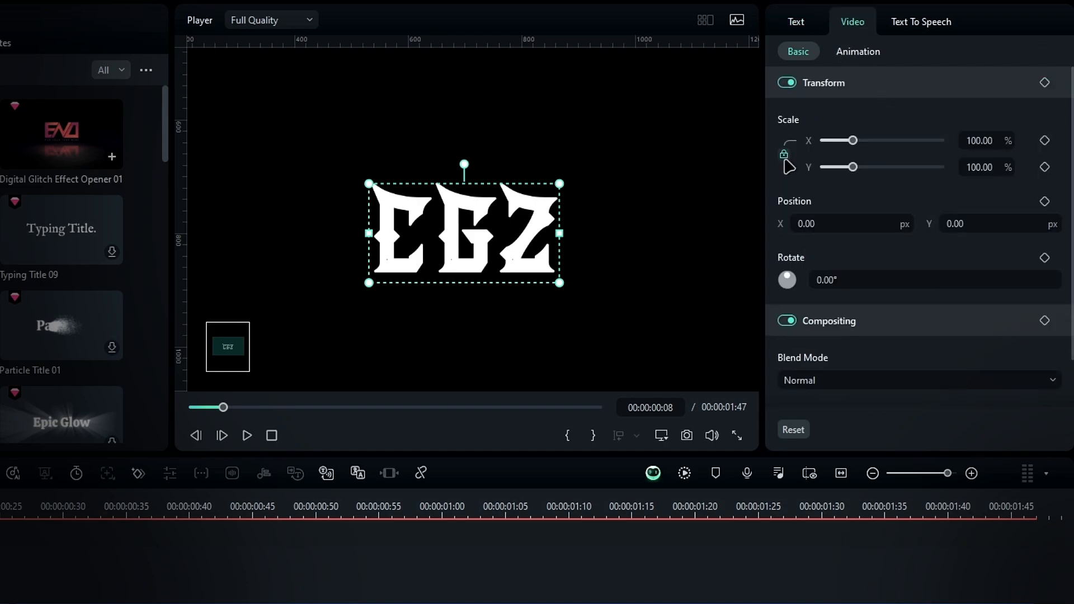
left_click(989, 167)
type("200")
key("Return")
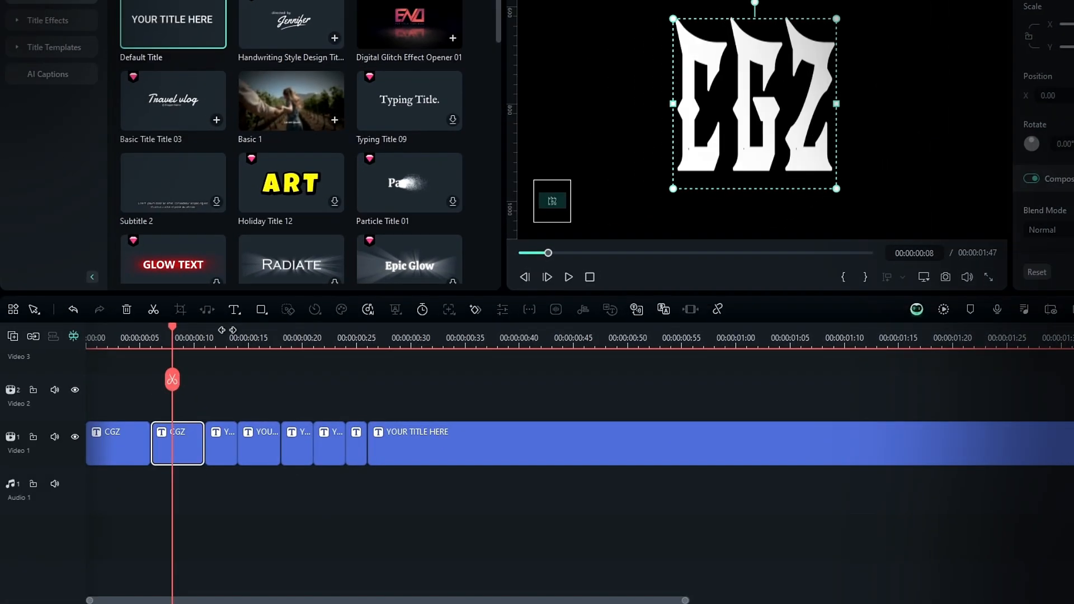
- Change the third title's text to EDITZ and set its font to Armed Lightning
left_click(226, 341)
left_click(220, 452)
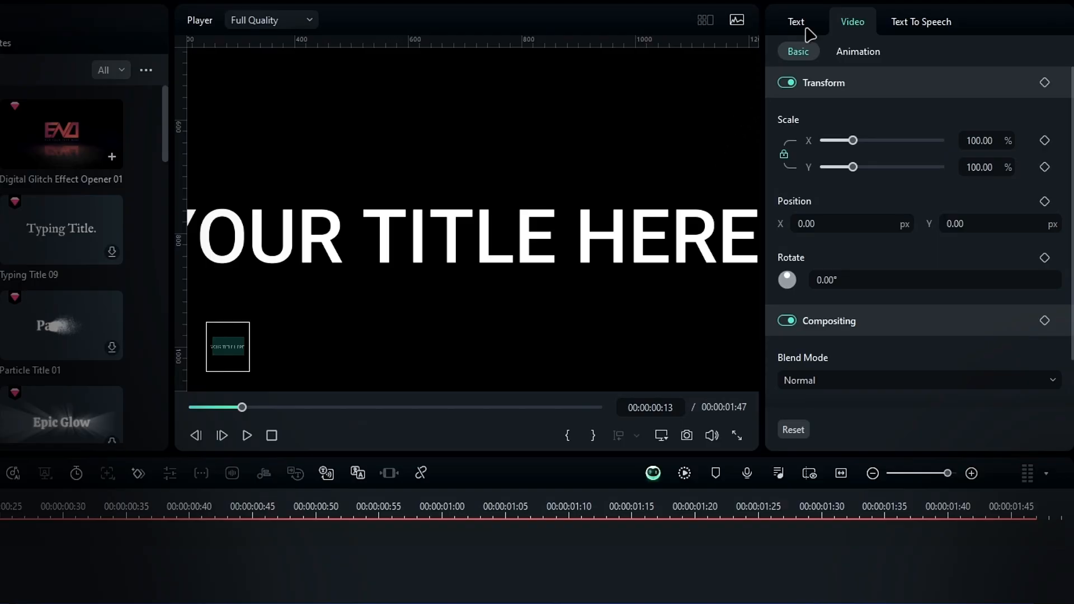
left_click(807, 32)
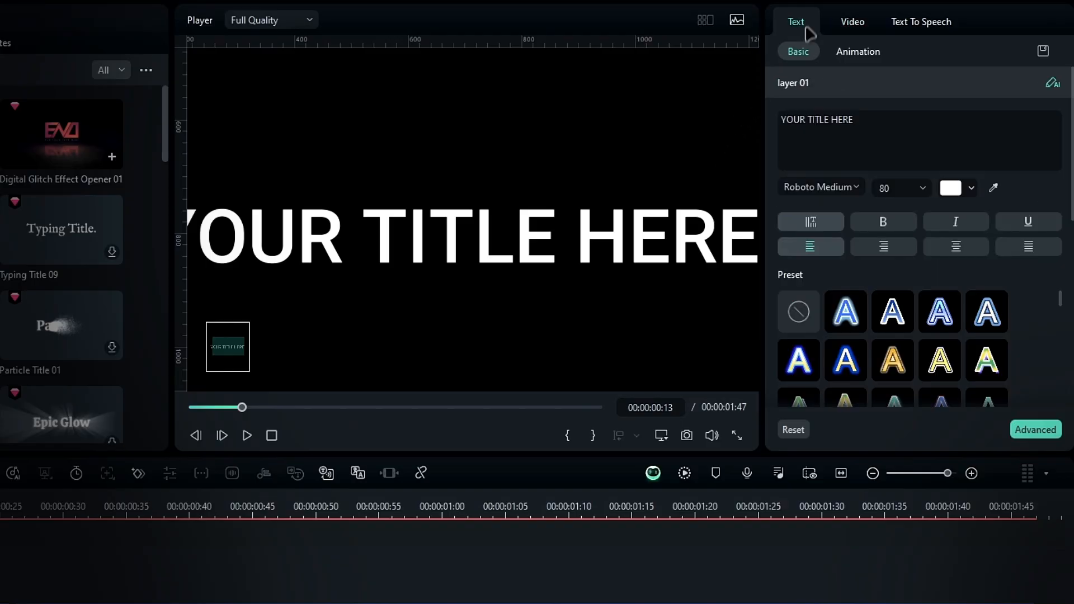
triple_click(872, 129)
type("EDITZ")
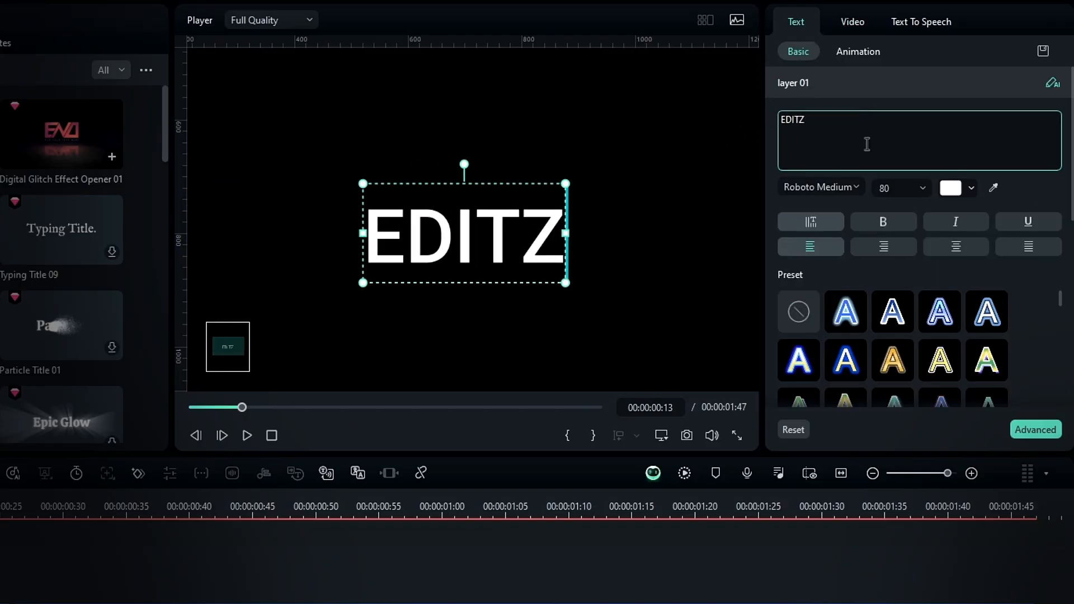
left_click(842, 186)
type("ar")
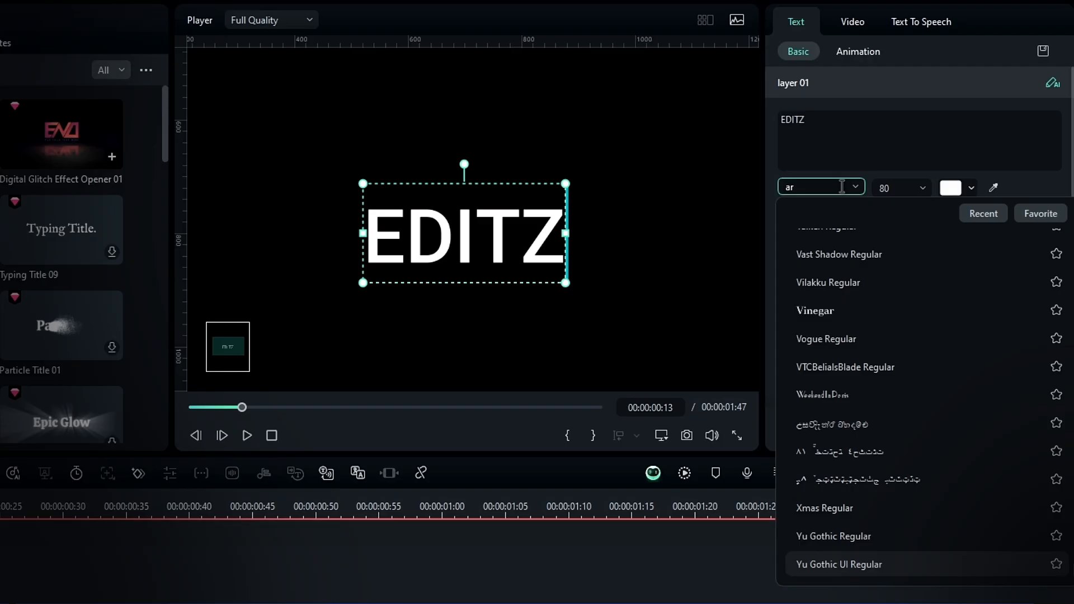
type("me")
scroll(851, 269, "up", 5)
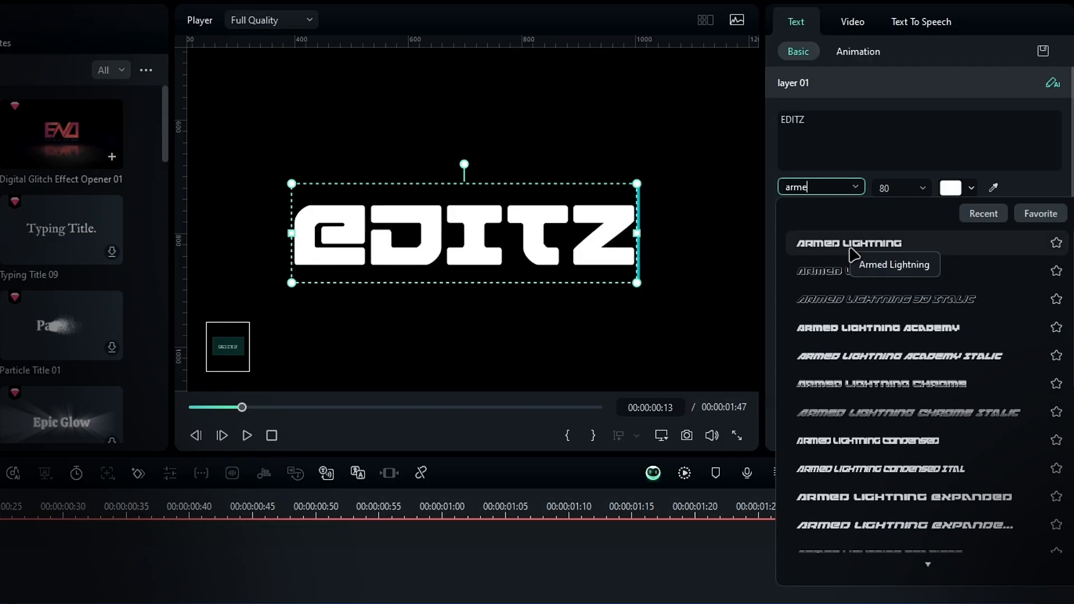
left_click(851, 257)
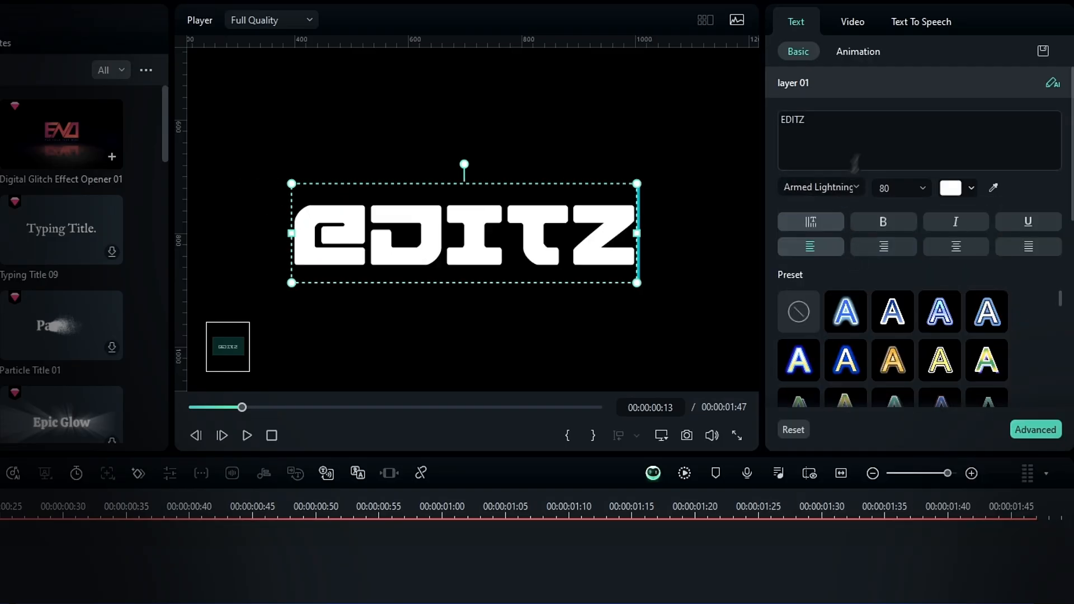
- Unlink the third title's scale and set X to 160% and Y to 85%
left_click(854, 26)
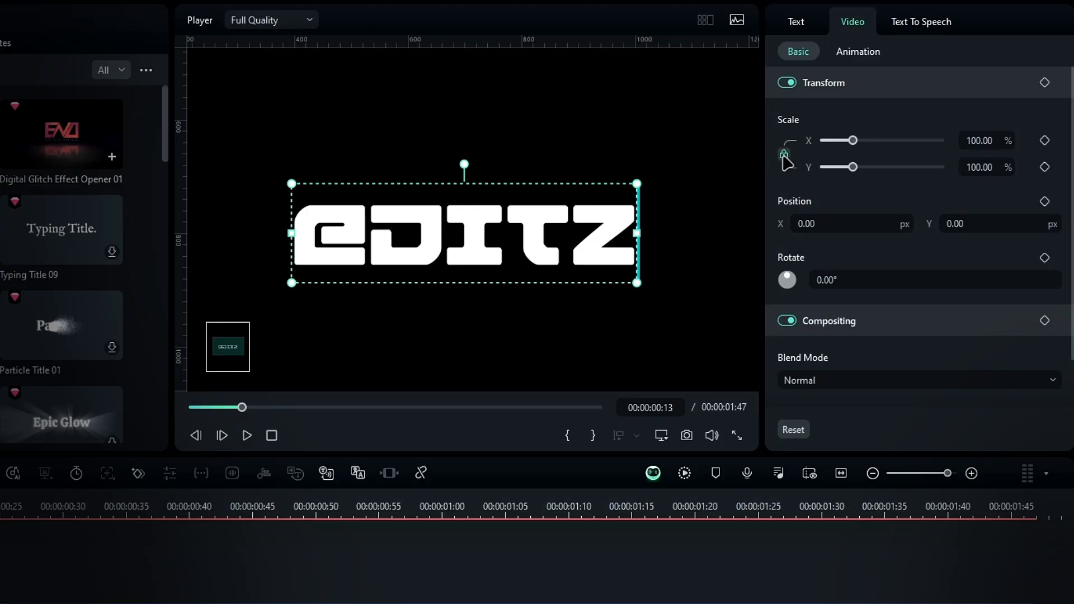
left_click(987, 148)
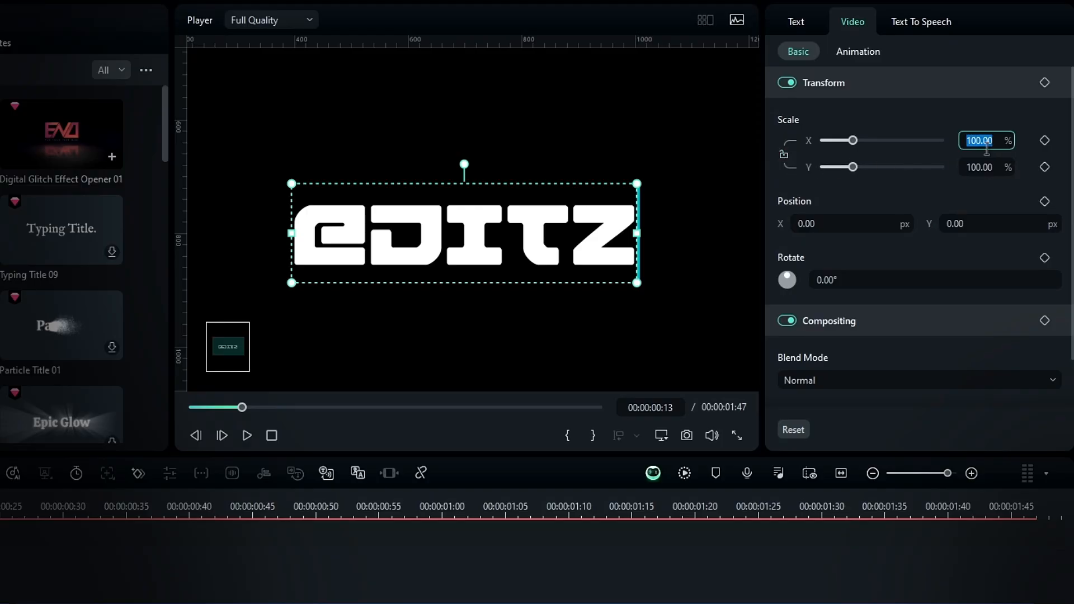
type("160")
left_click(988, 162)
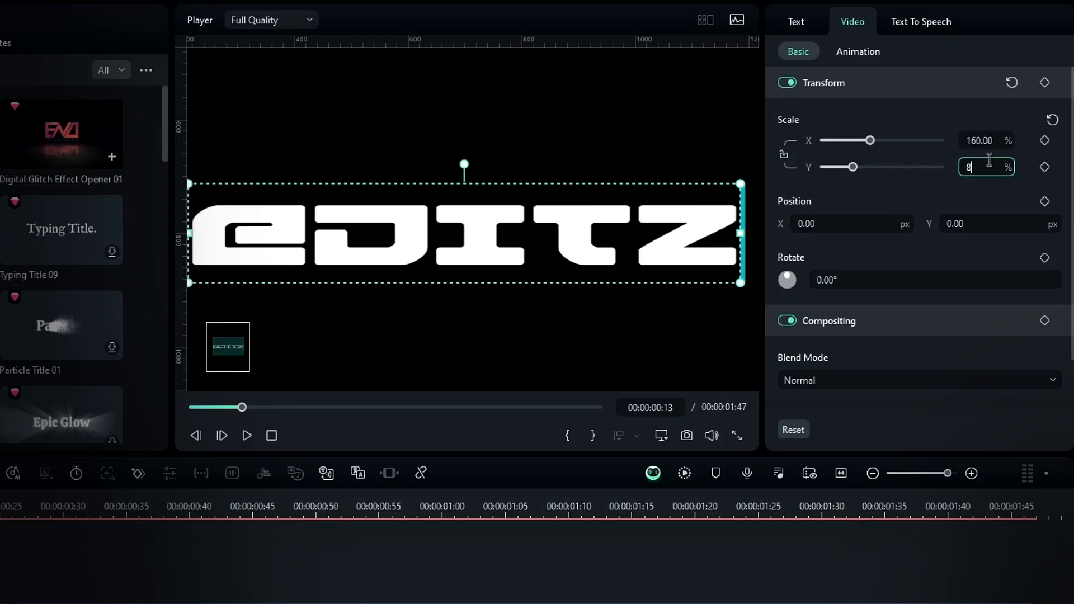
type("85")
key("Return")
left_click(568, 161)
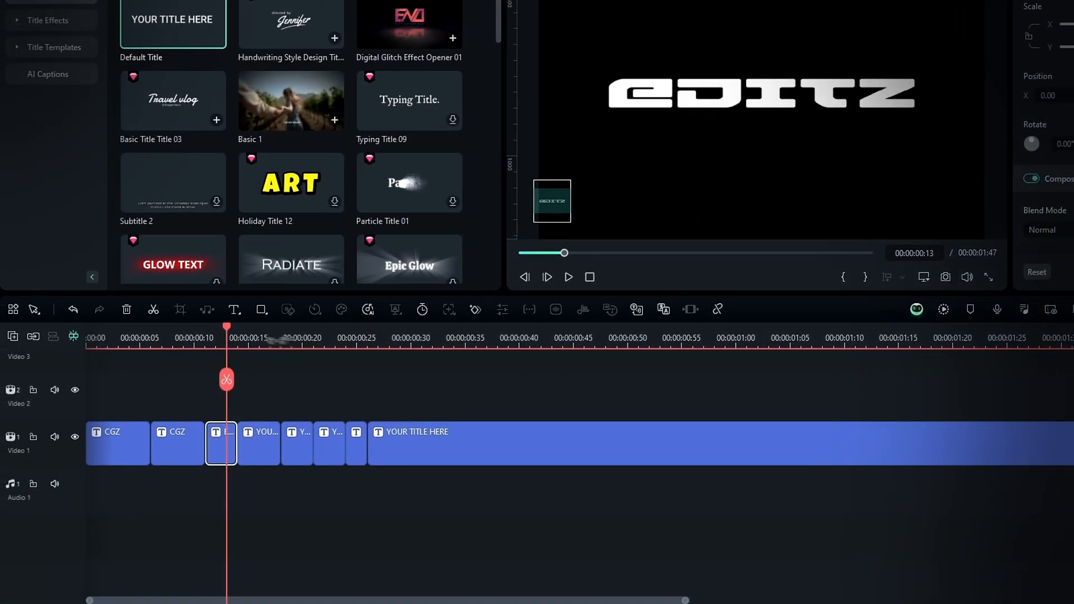
- Replace the fourth title's placeholder text with EDITZ
left_click(258, 339)
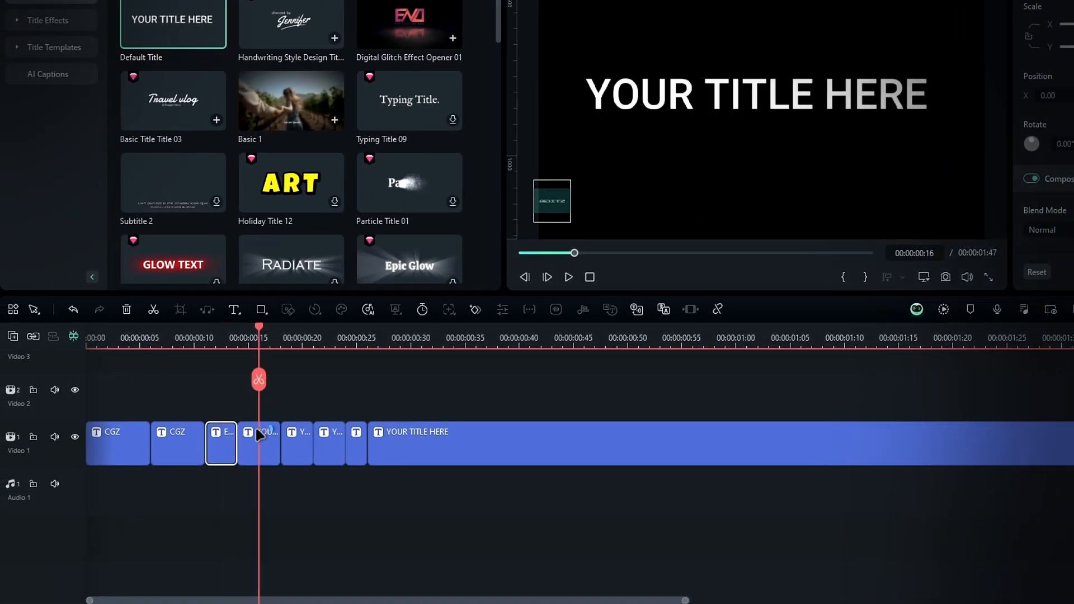
left_click(266, 431)
left_click(796, 18)
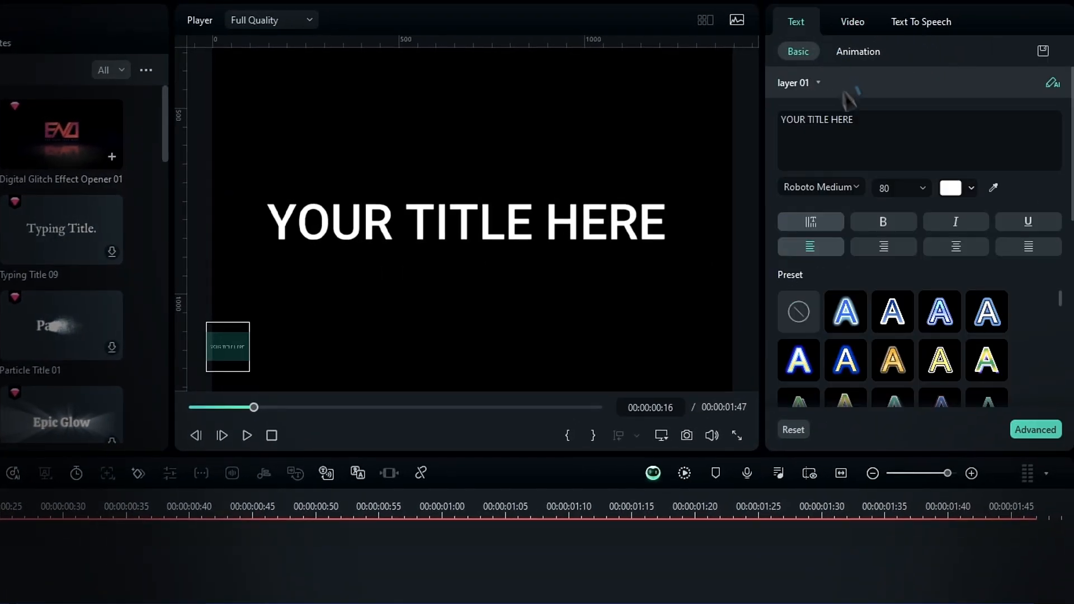
triple_click(862, 123)
type("EDITZ")
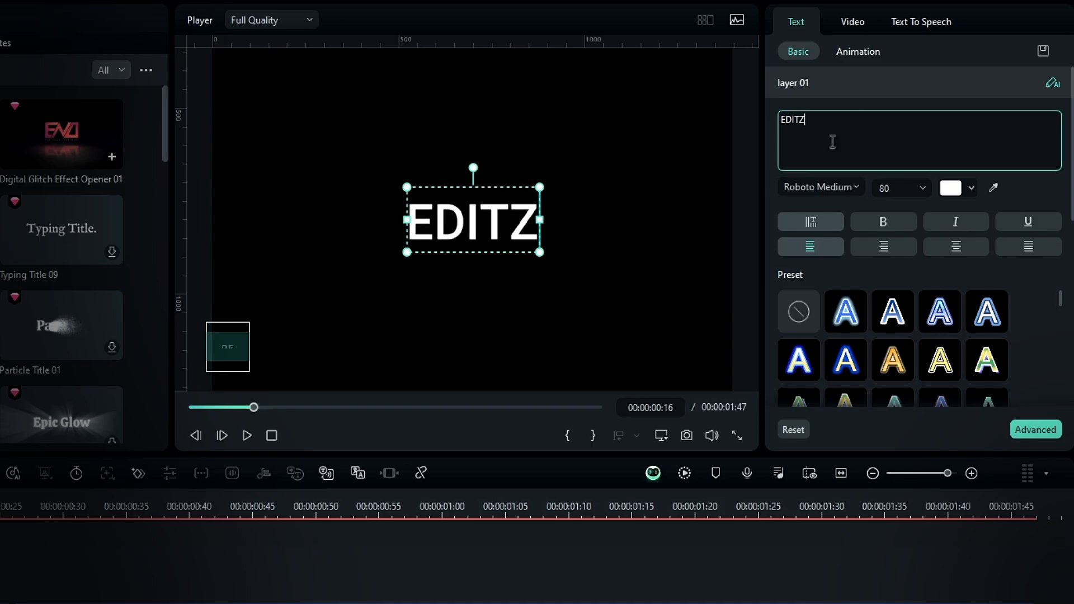
- Set the fourth title's font to Halfbrickia
left_click(835, 192)
type("hald")
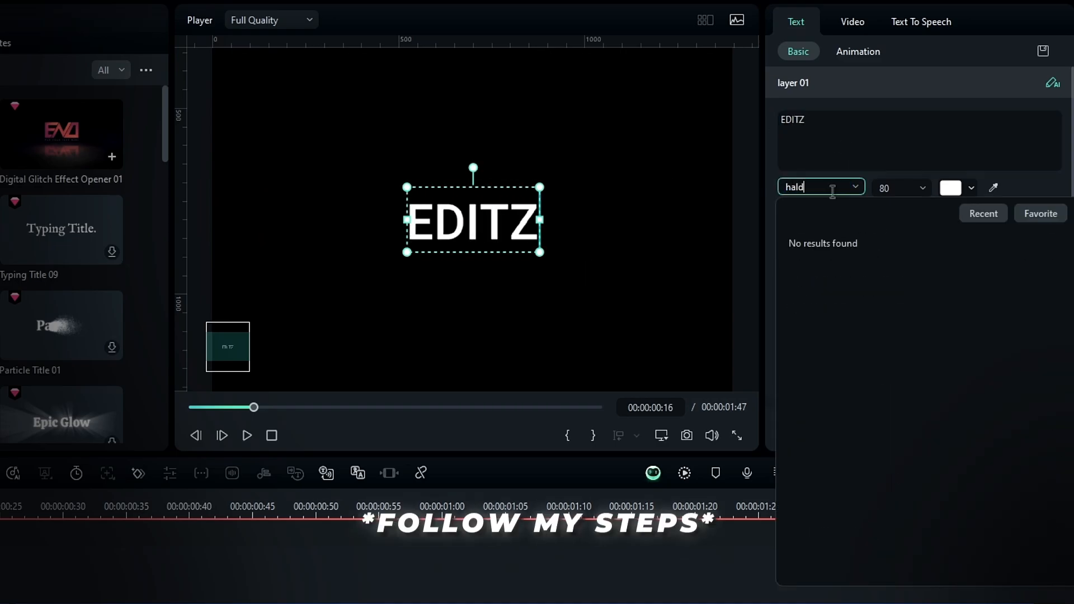
key("BackSpace")
type("f")
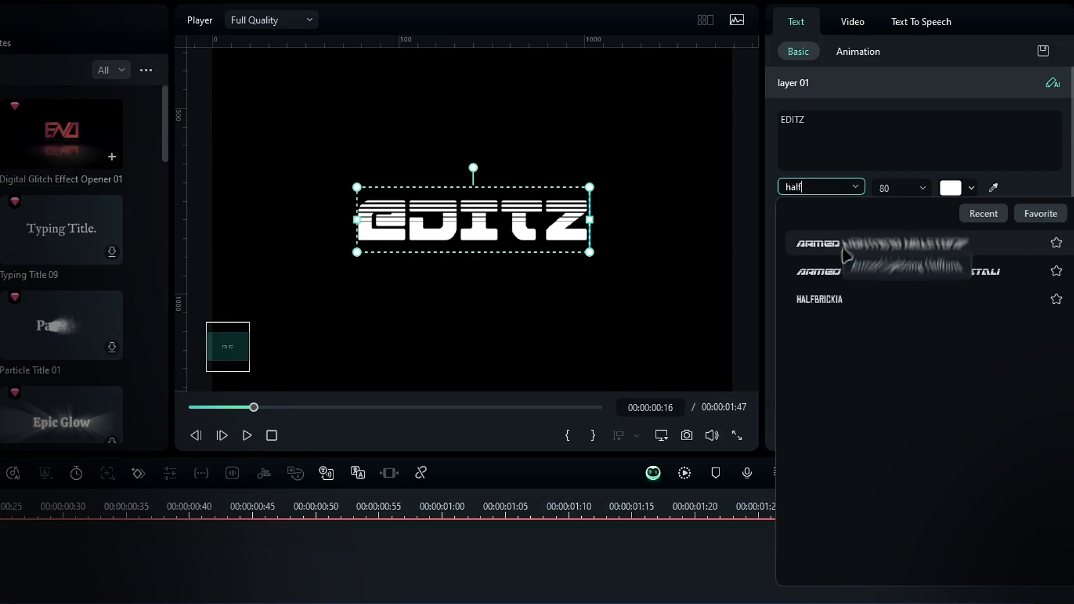
left_click(847, 301)
- Unlink the fourth title's scale and set only its Y scale to 250%
left_click(854, 25)
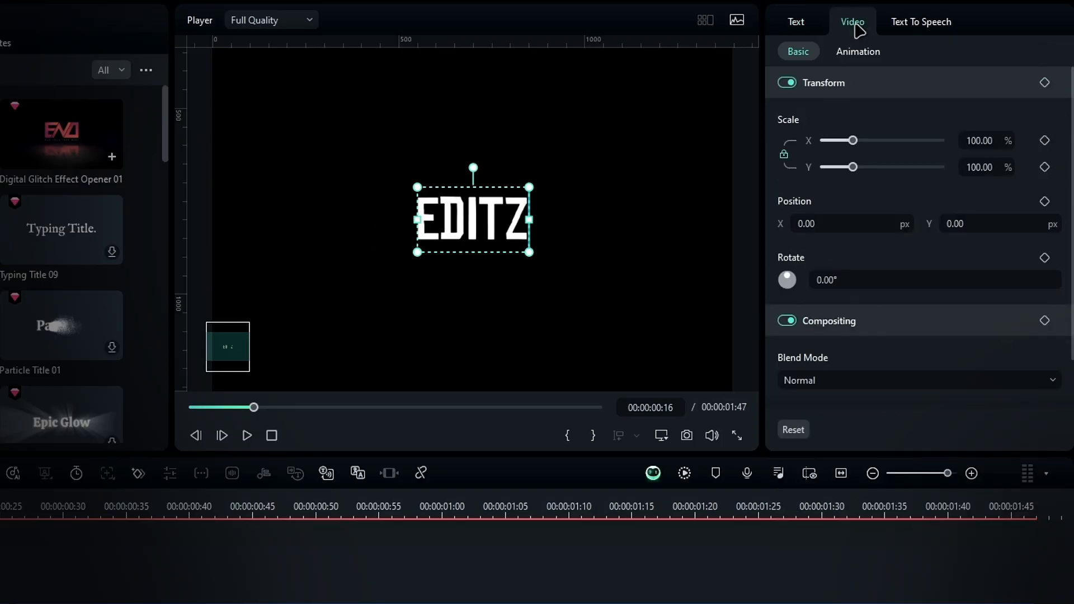
left_click(783, 154)
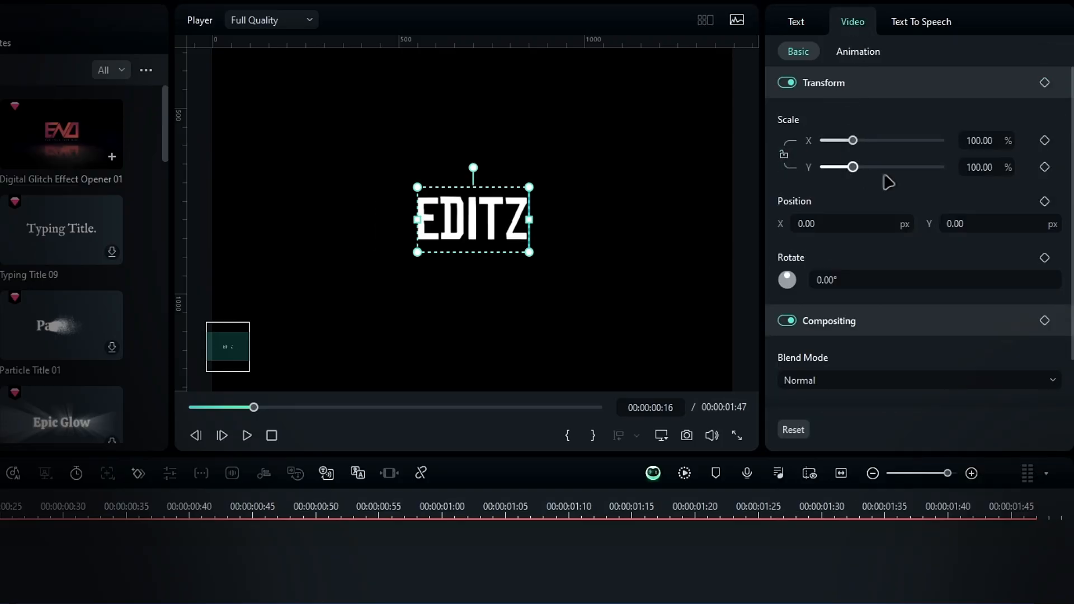
left_click(987, 168)
type("25")
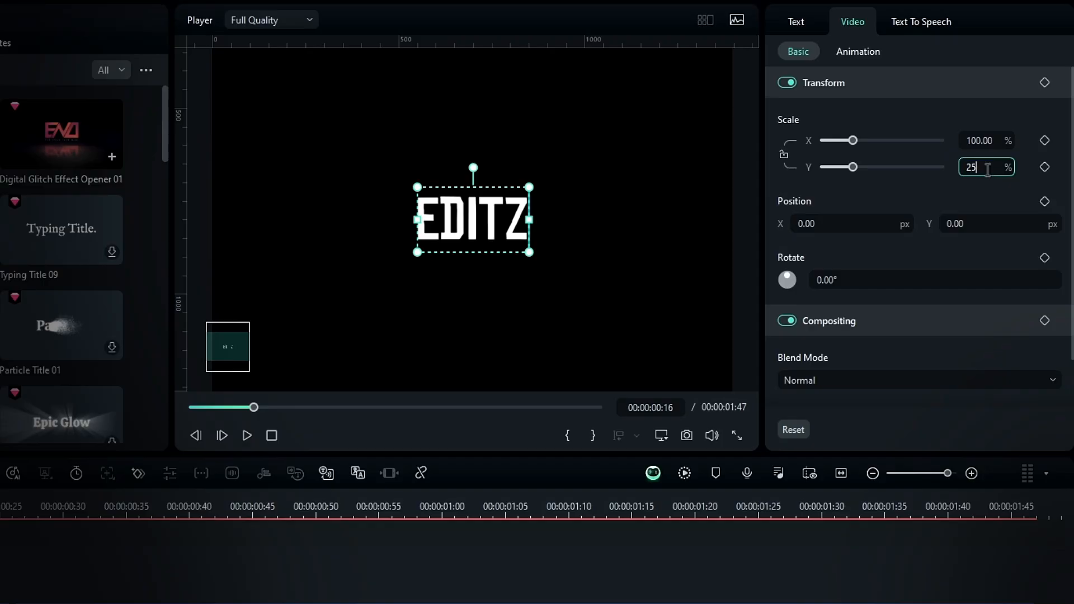
type("0")
key("Return")
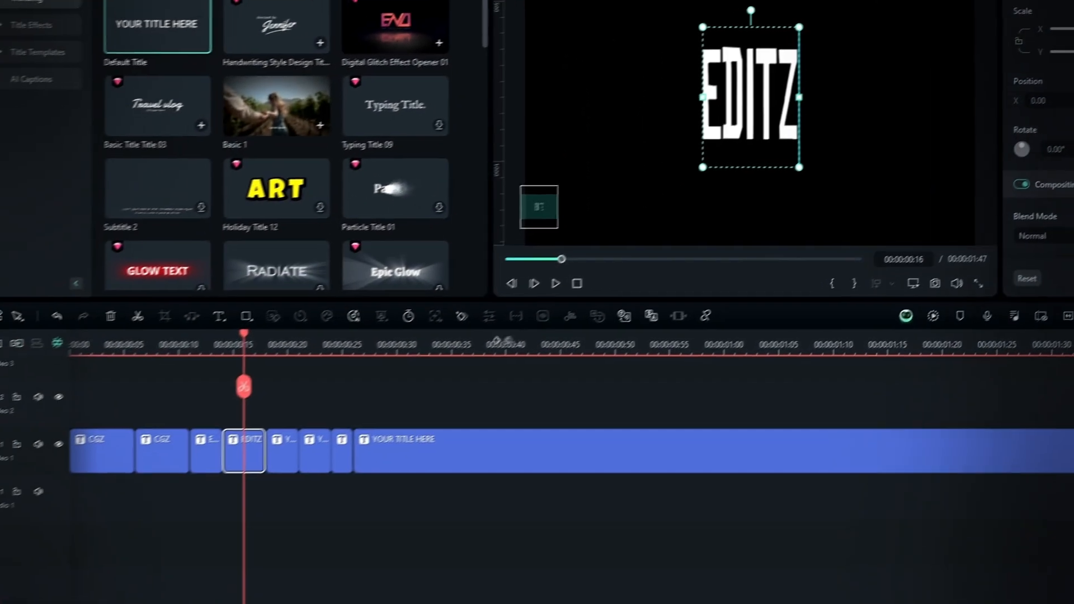
- Change the fifth title's text to CGZ and set its font to Darkmode Regular
left_click(287, 447)
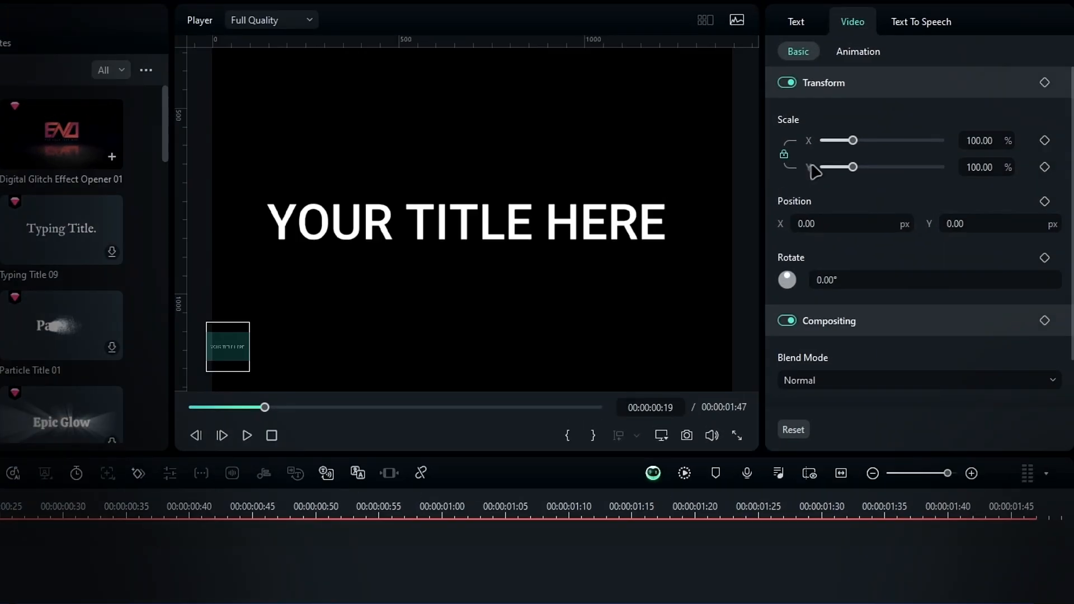
left_click(810, 27)
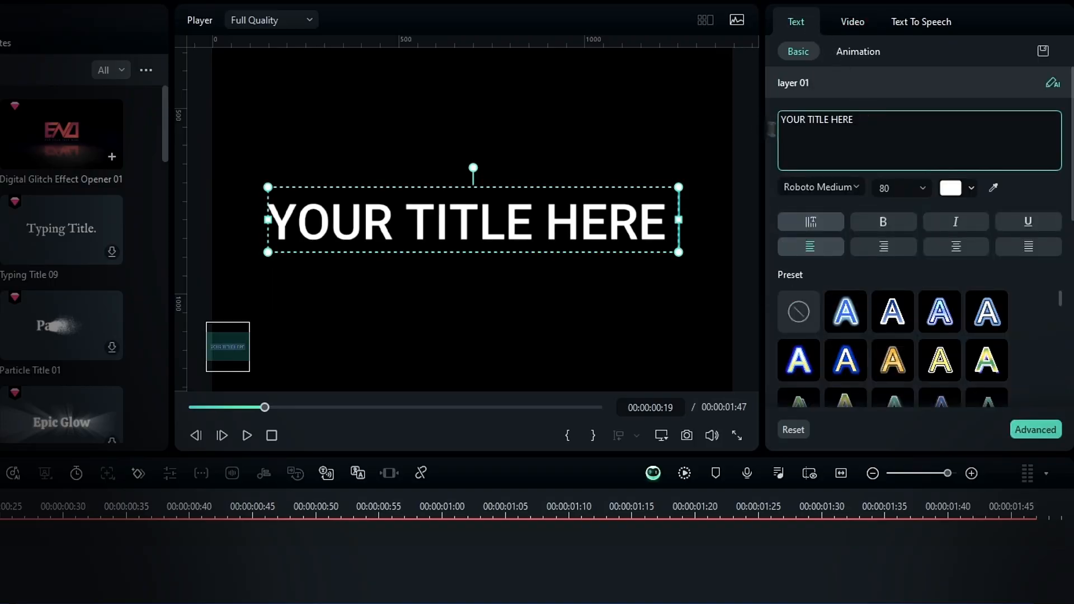
triple_click(841, 128)
type("CGZ")
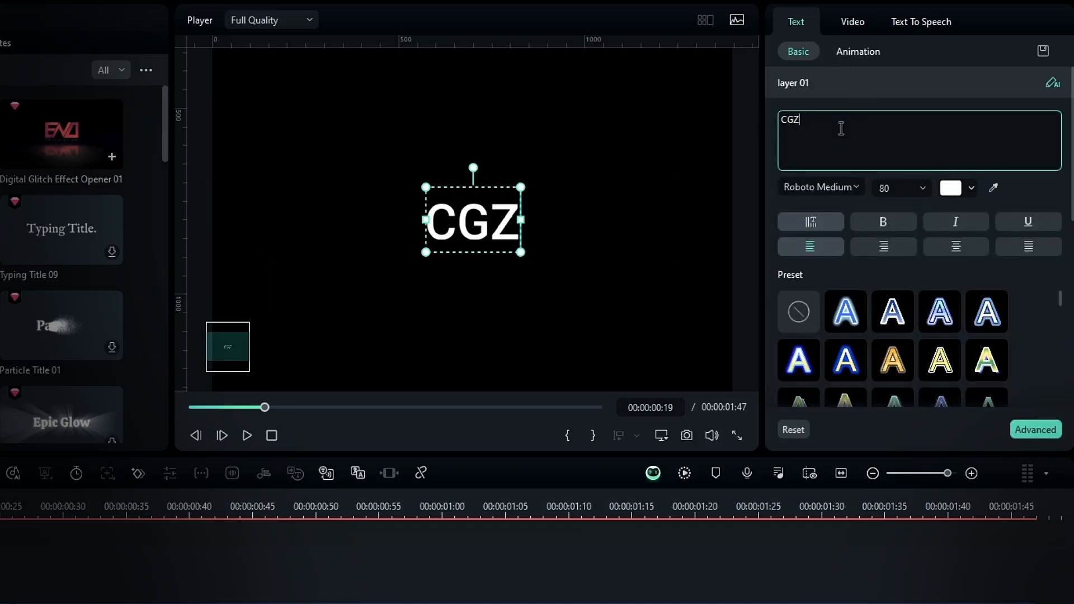
left_click(822, 187)
type("dark")
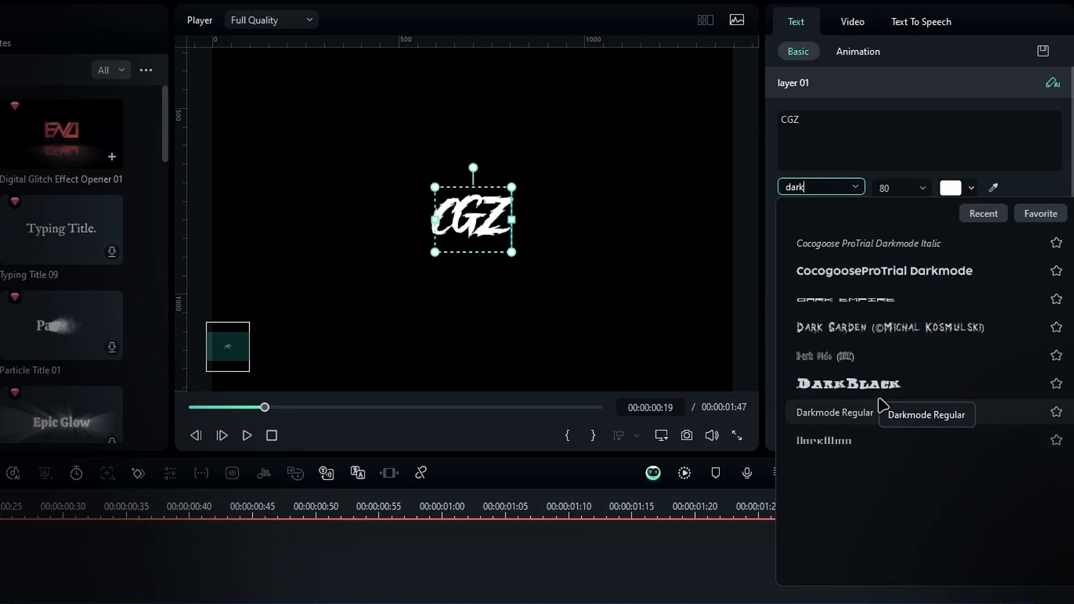
left_click(882, 406)
- Give the fifth title an unlinked Y scale of 150% and a font size of 48
left_click(862, 29)
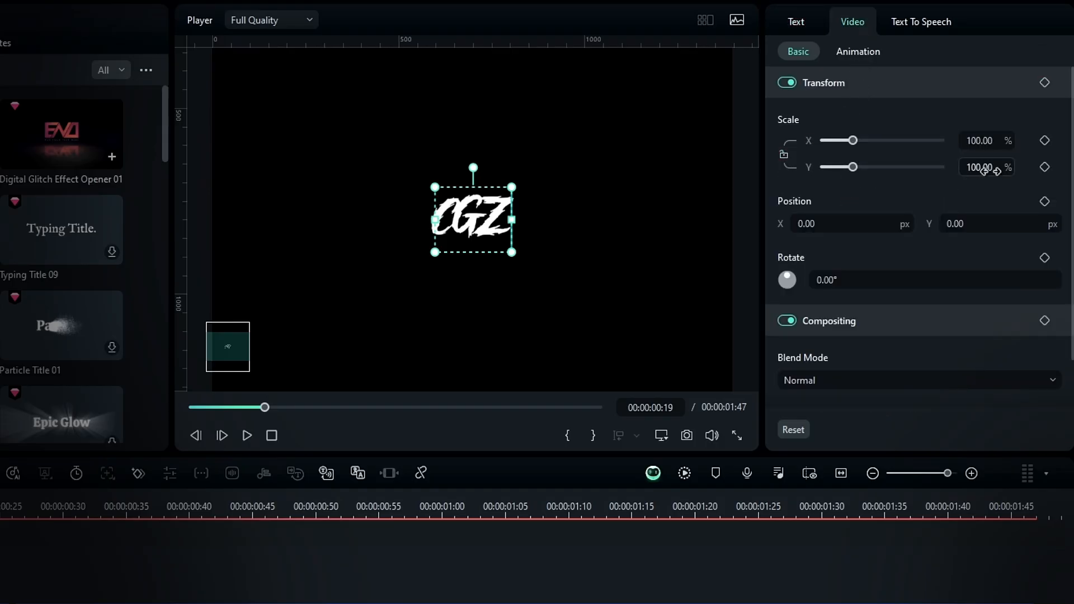
left_click(990, 168)
type("150")
key("Return")
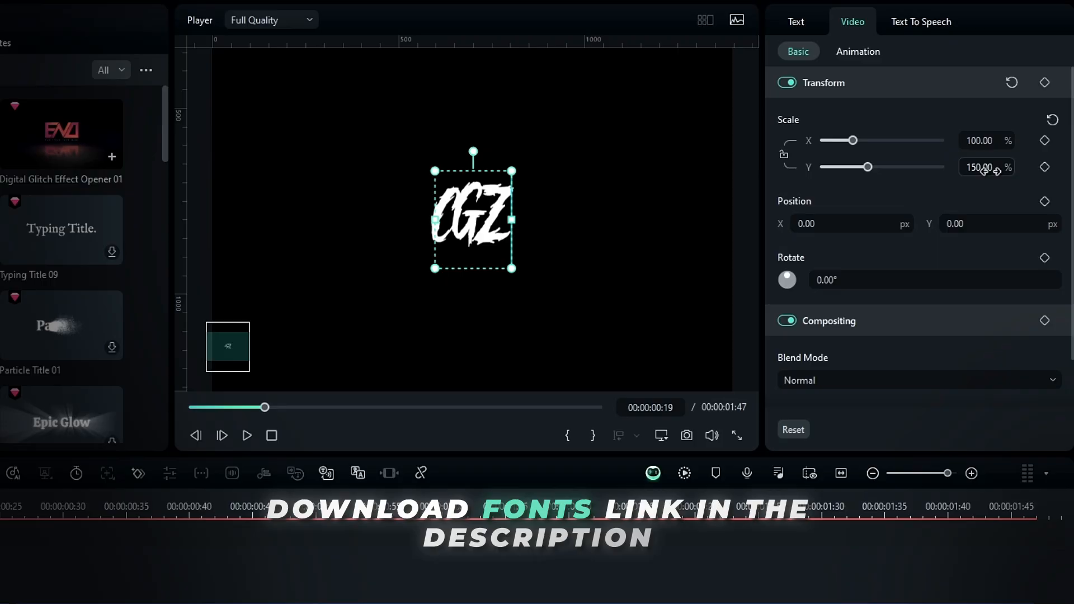
left_click(801, 24)
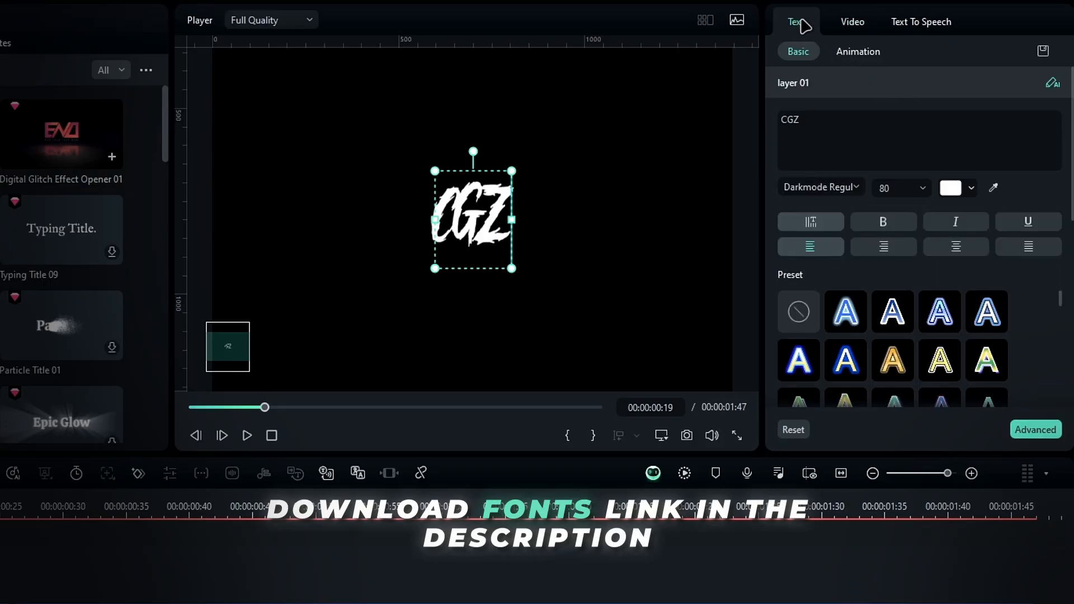
type("48")
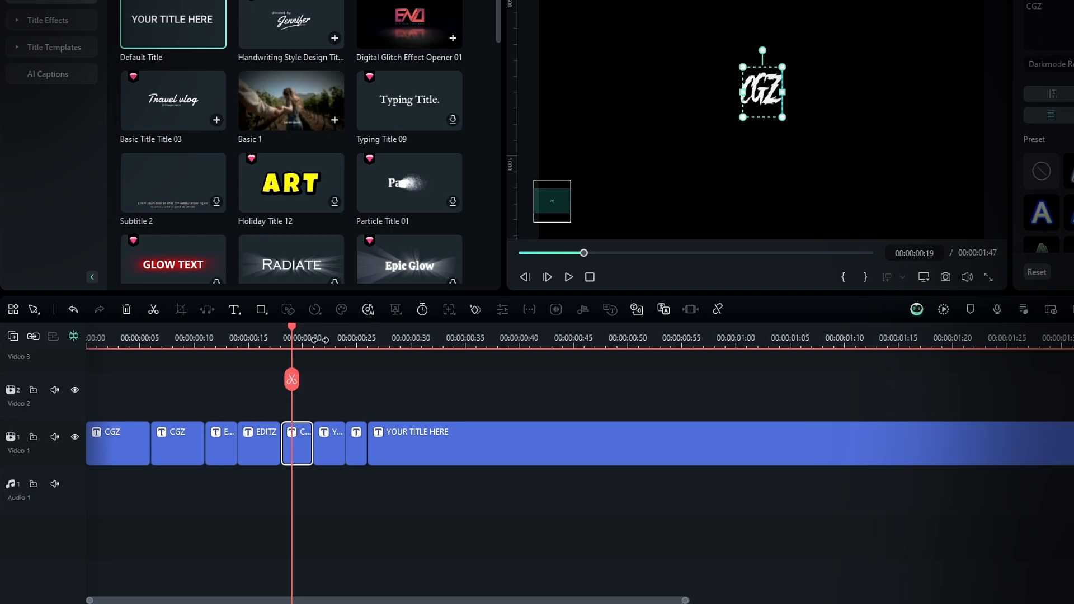
- Change the sixth title's text to CGZ and set its font to Kirsty Bold
left_click(325, 340)
left_click(335, 448)
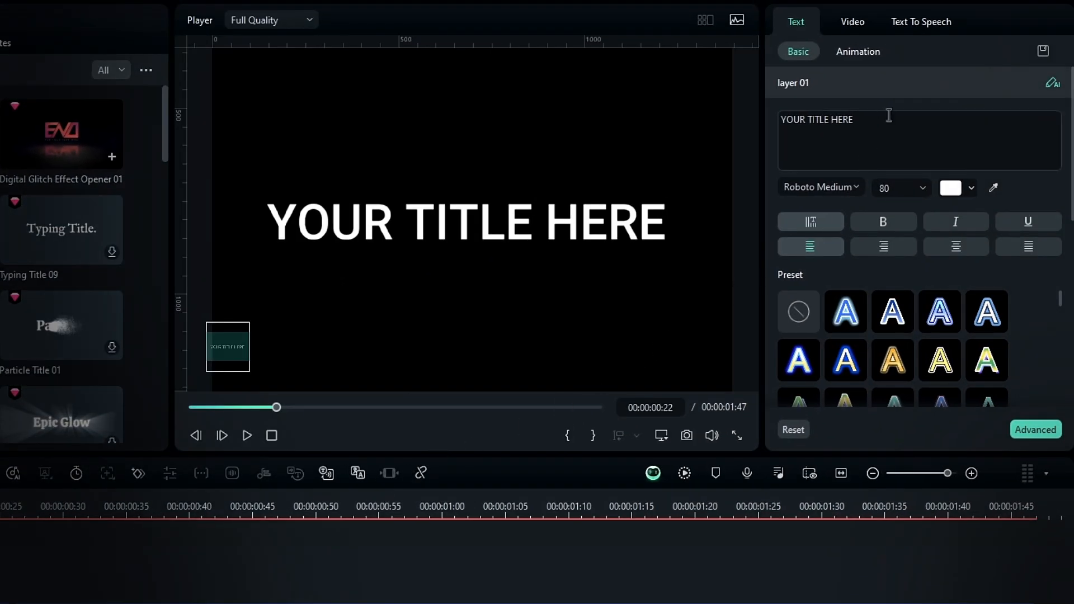
left_click(889, 116)
key("ctrl+a")
type("CGZ")
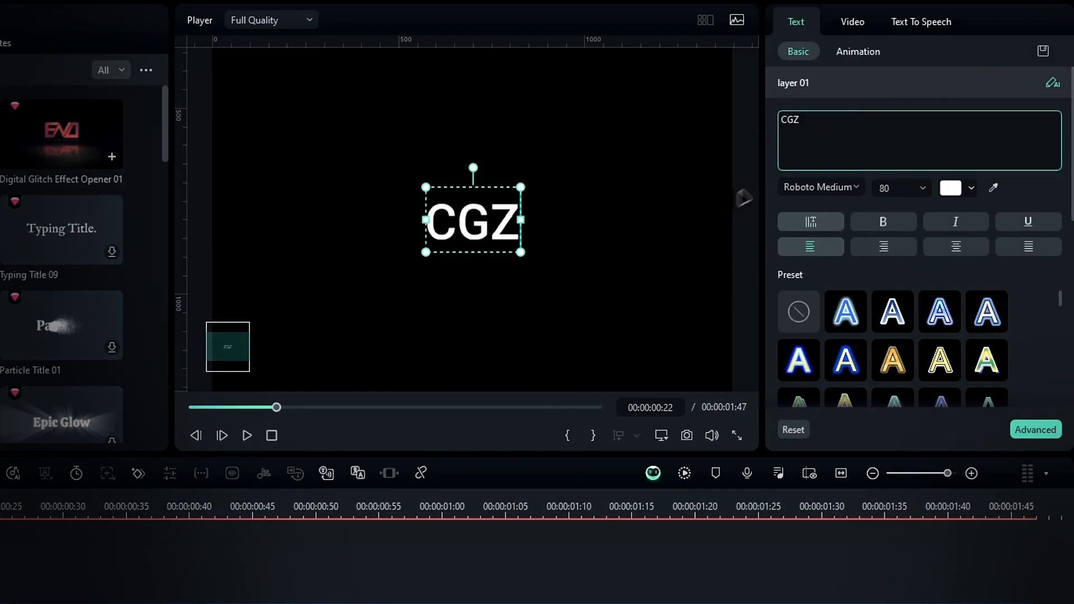
left_click(817, 187)
type("kir")
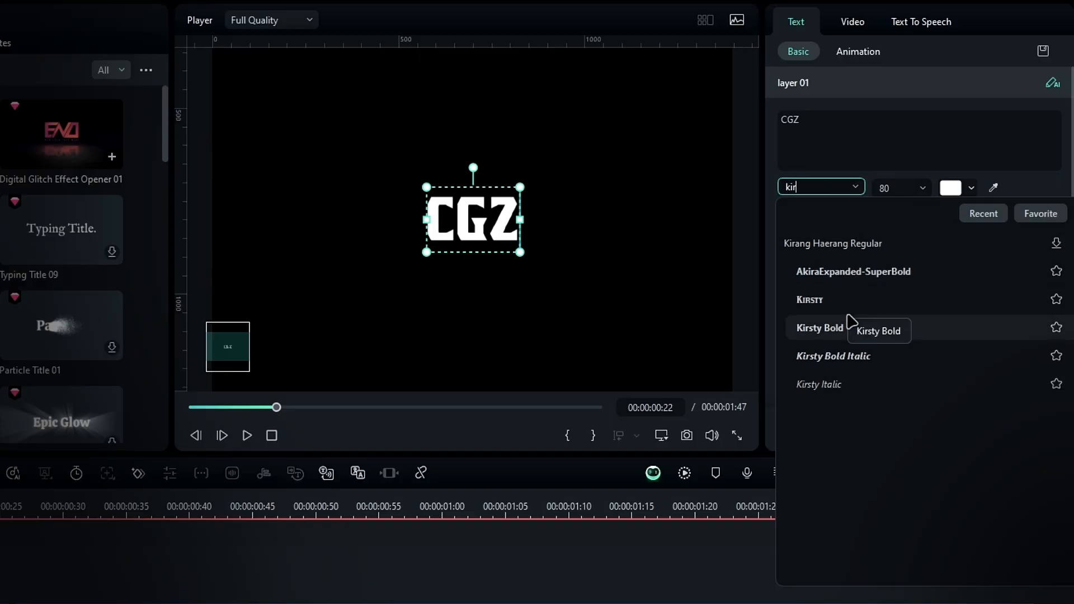
left_click(852, 322)
- Enlarge the sixth title to font size 150 and stretch its height with an unlinked Y scale of 150%
double_click(889, 188)
type("150")
key("Return")
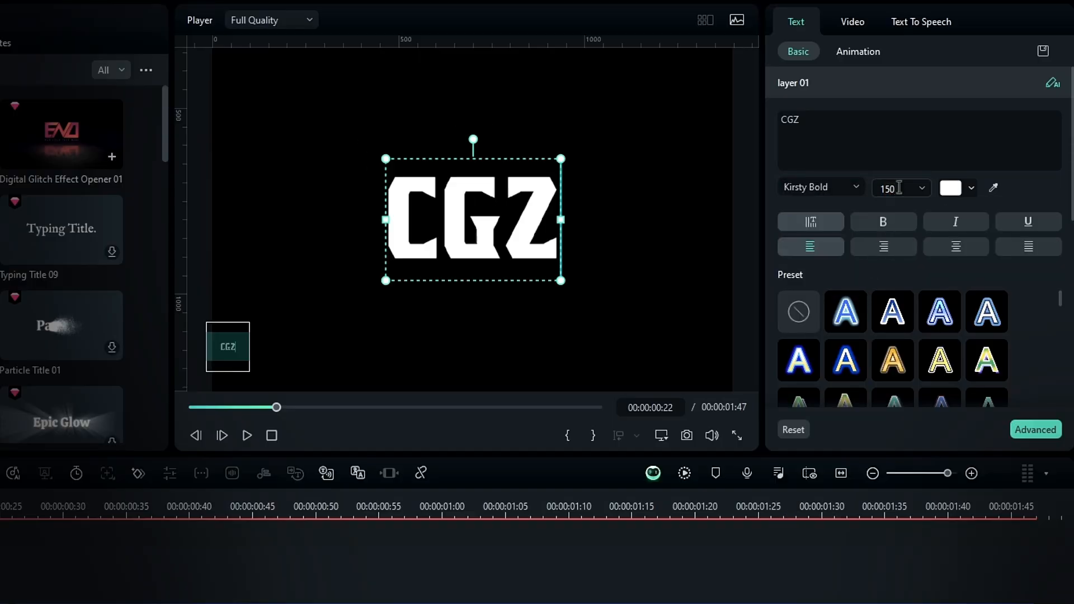
left_click(853, 24)
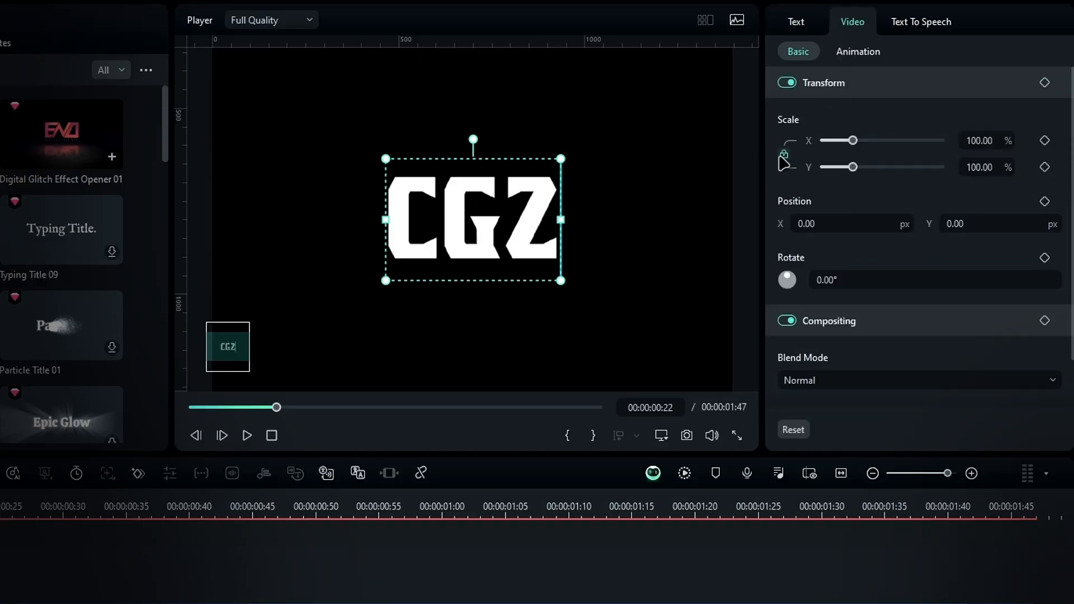
double_click(980, 167)
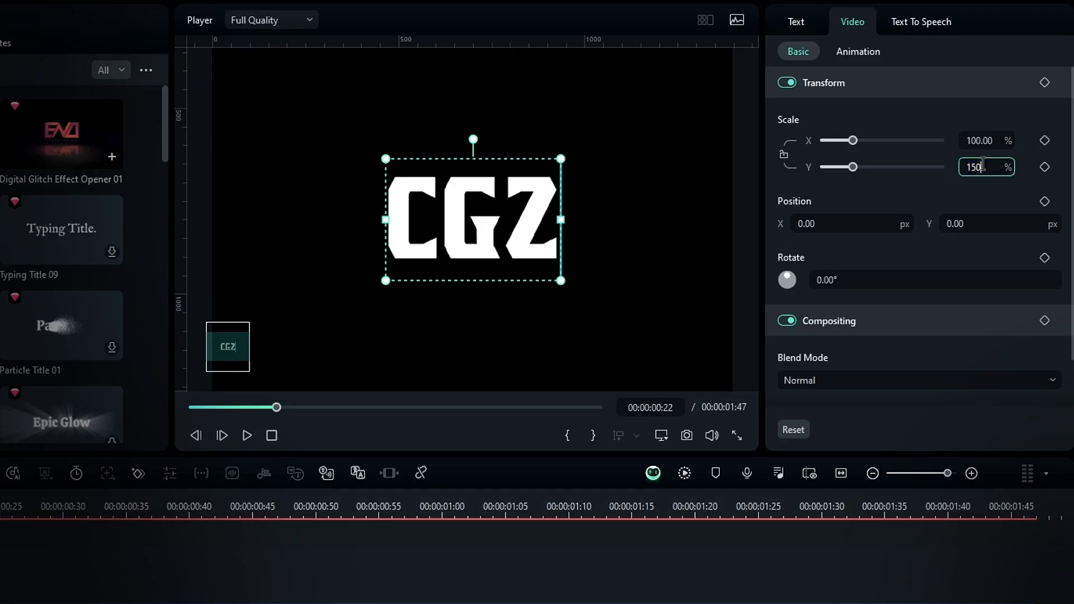
type("150")
key("Return")
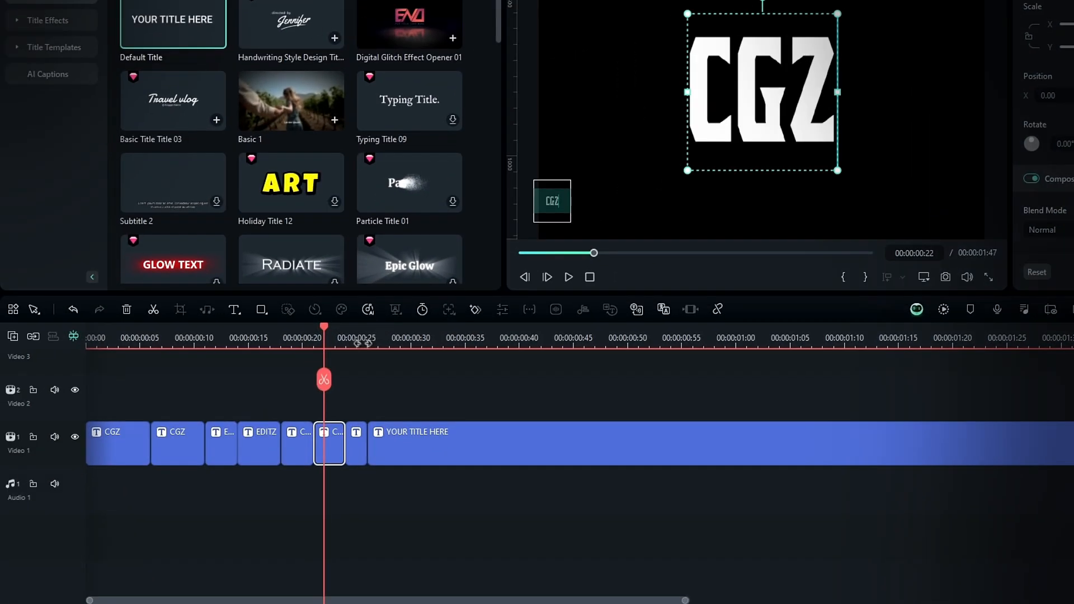
- Change the seventh title's text to CGZ and set its font to Armed Lightning
left_click(4, 510)
left_click(359, 454)
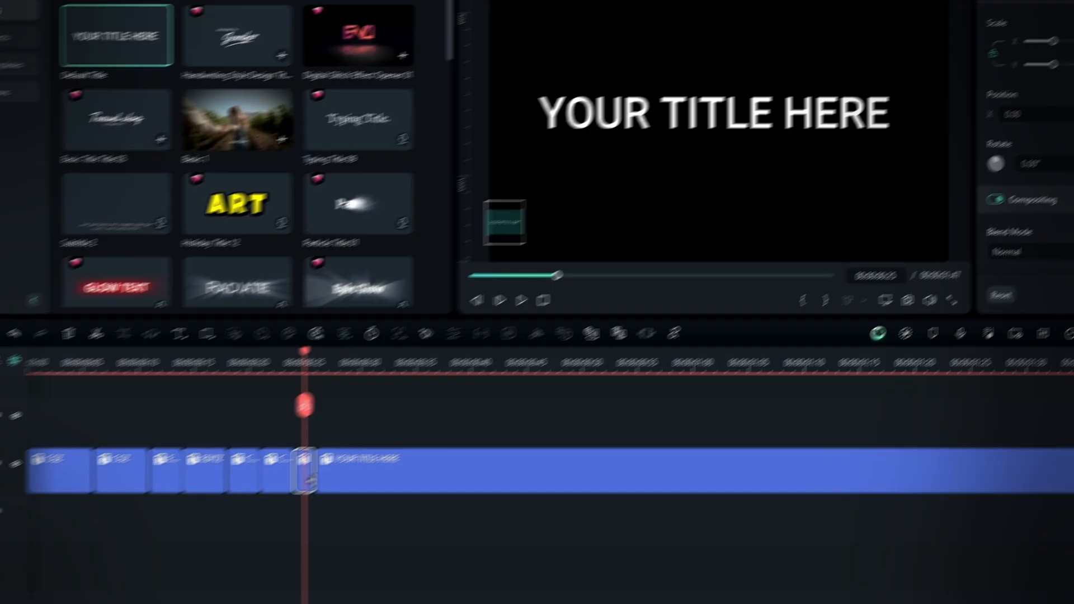
left_click(806, 25)
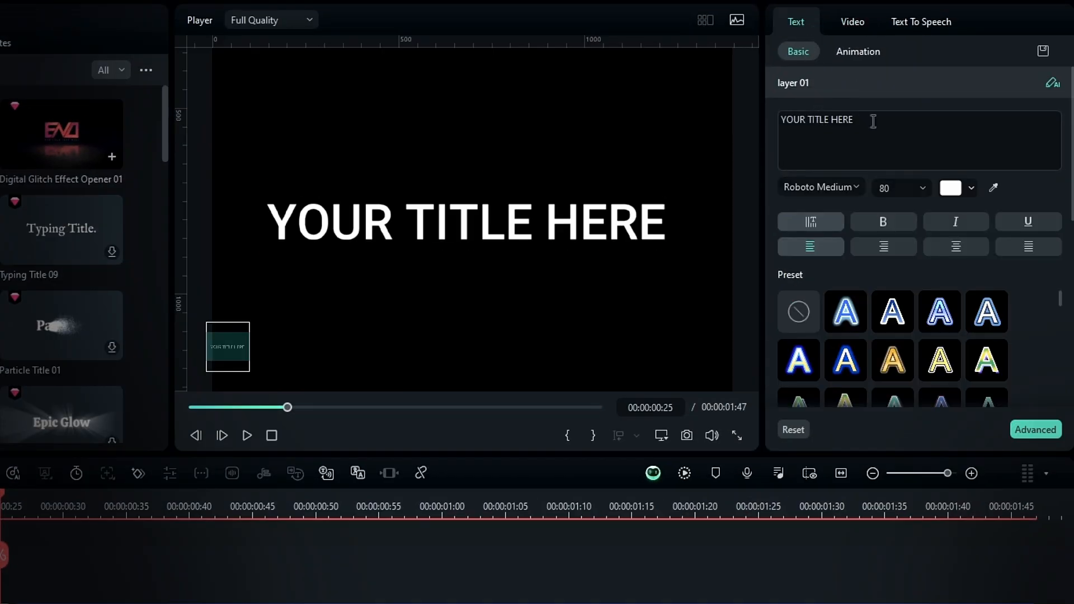
triple_click(874, 120)
type("CGZ")
left_click(834, 189)
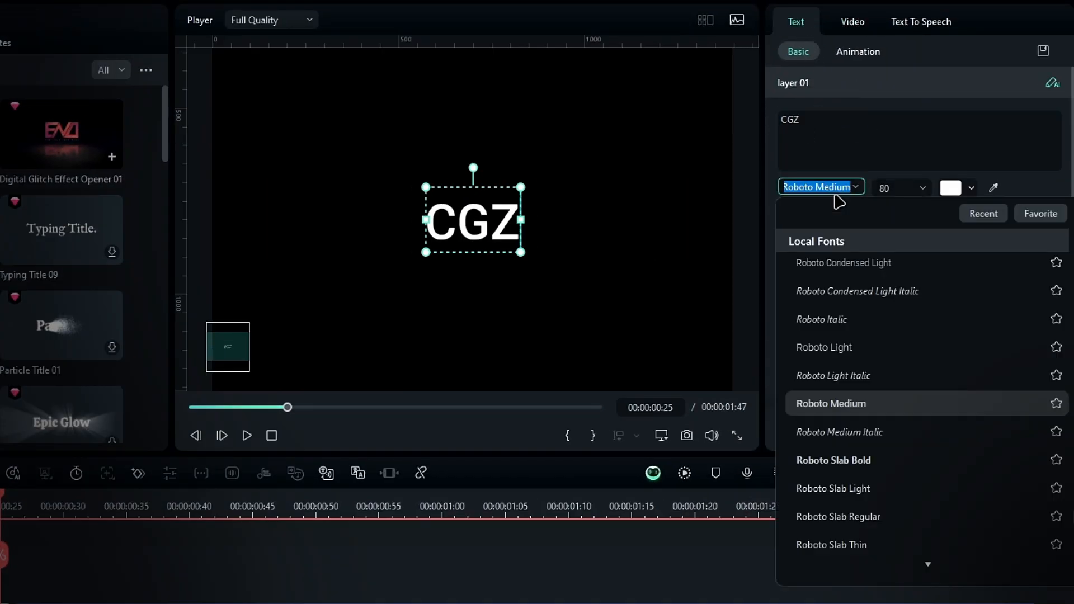
type("armed")
left_click(839, 268)
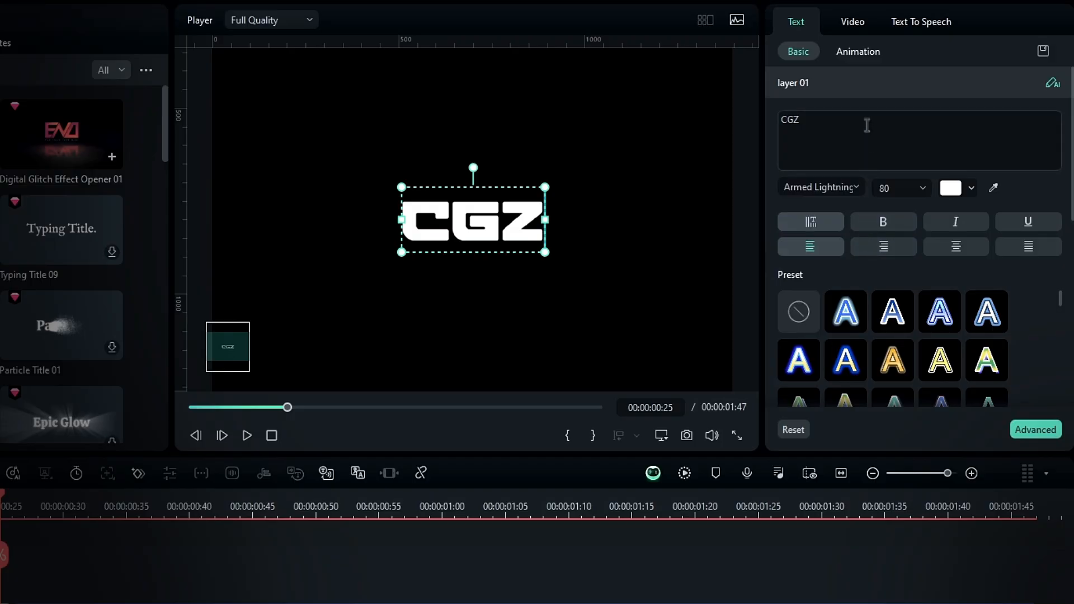
- Unlink the seventh title's scale and set only its Y scale to 130%
left_click(854, 24)
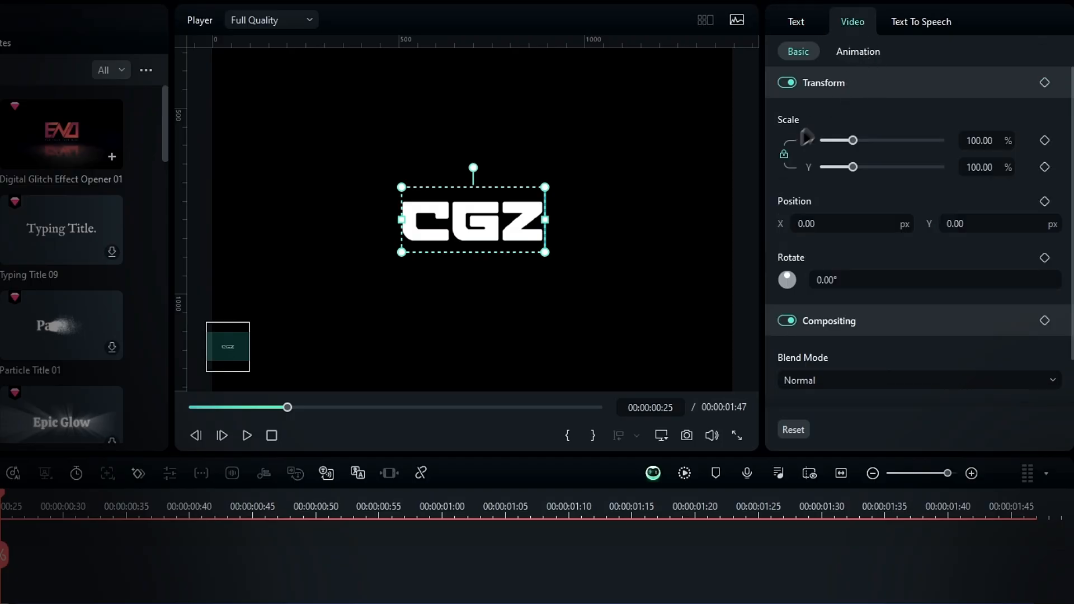
left_click(980, 168)
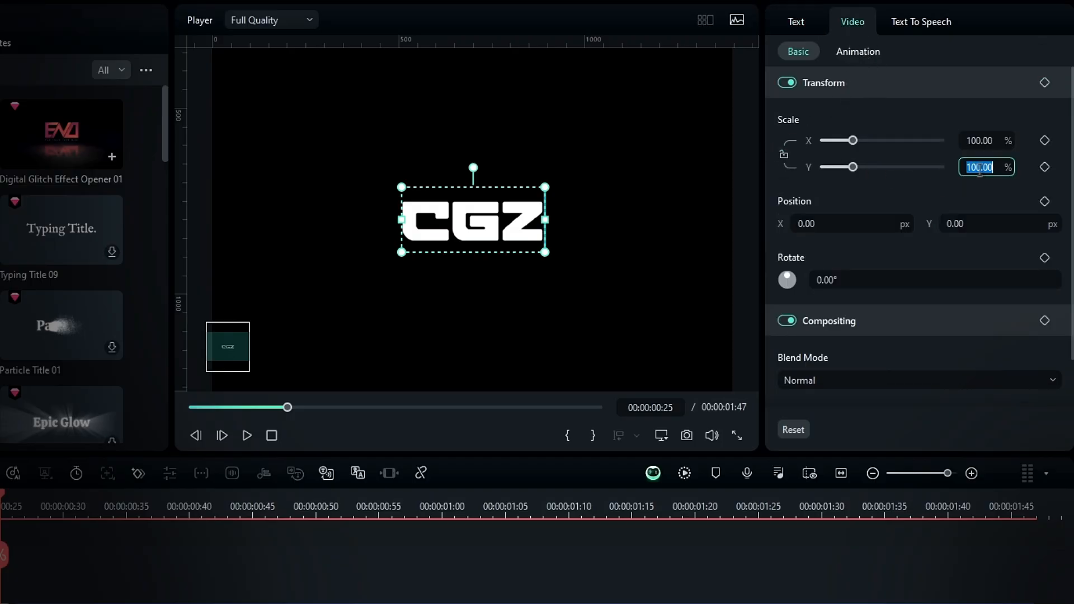
key("Return")
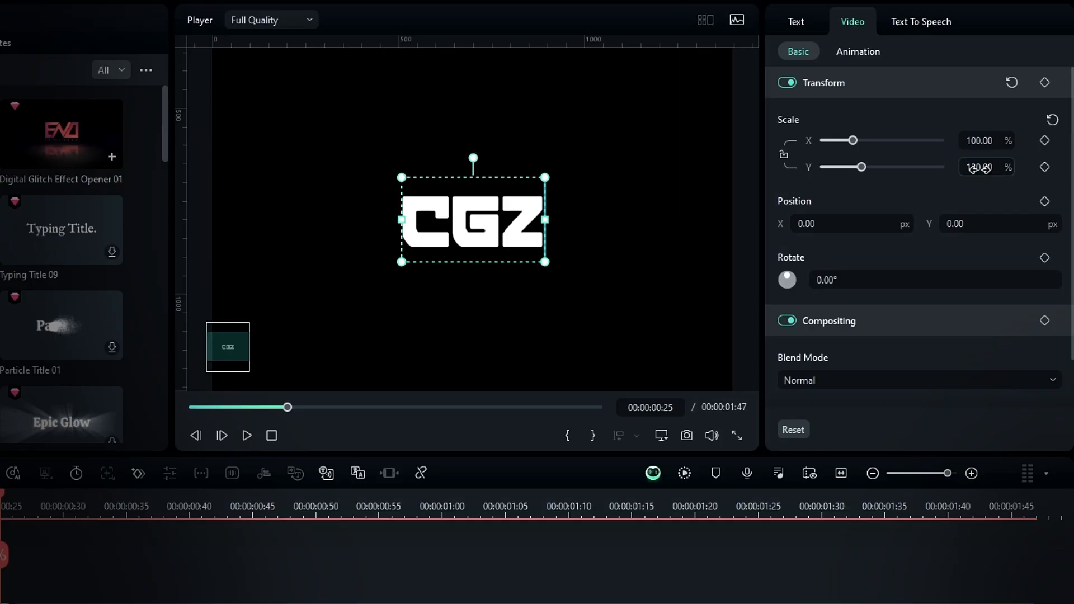
- Replace the placeholder text of the long last title with CGZEDITZ
left_click(796, 21)
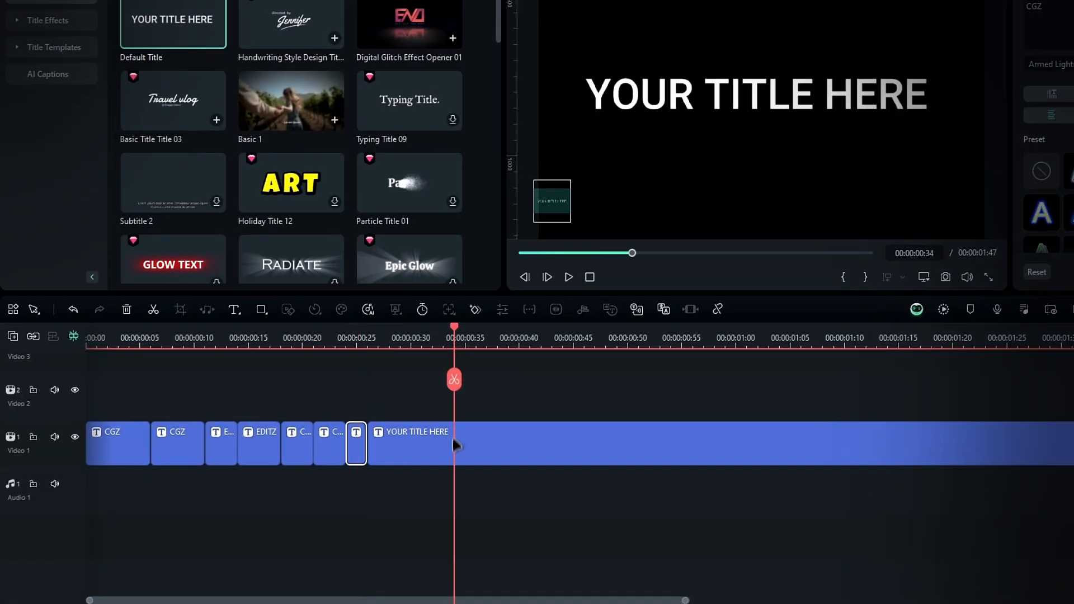
left_click(453, 435)
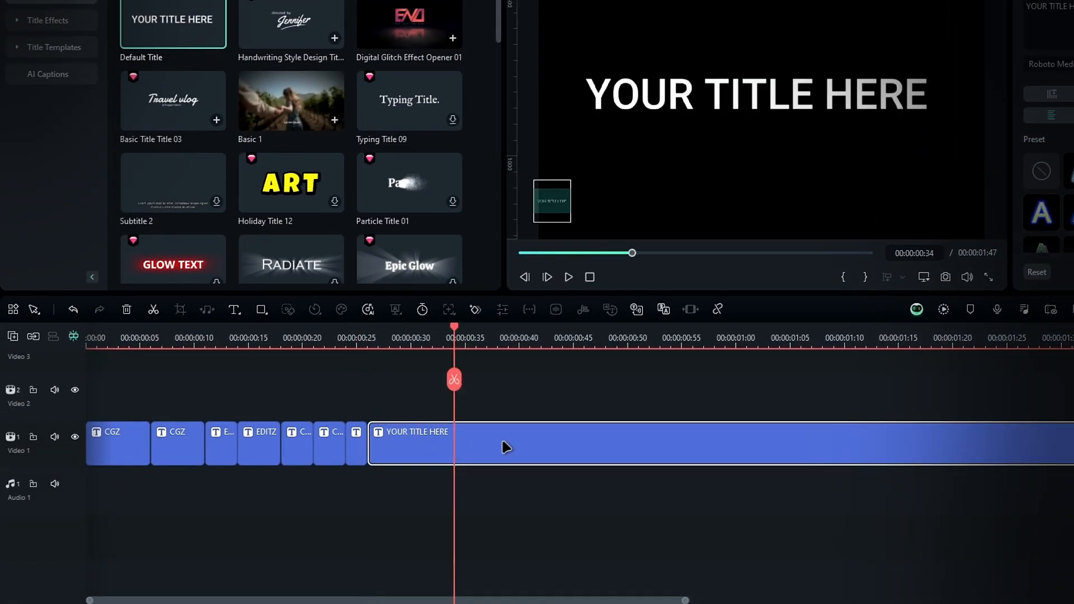
left_click(854, 120)
left_click_drag(855, 119, 779, 115)
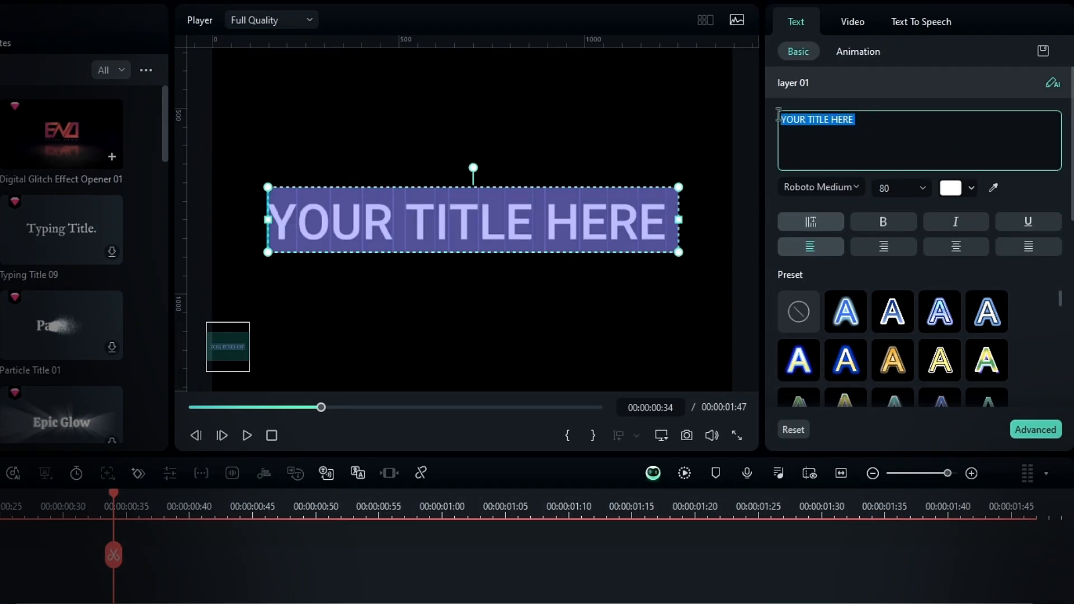
type("CGZEDITZ")
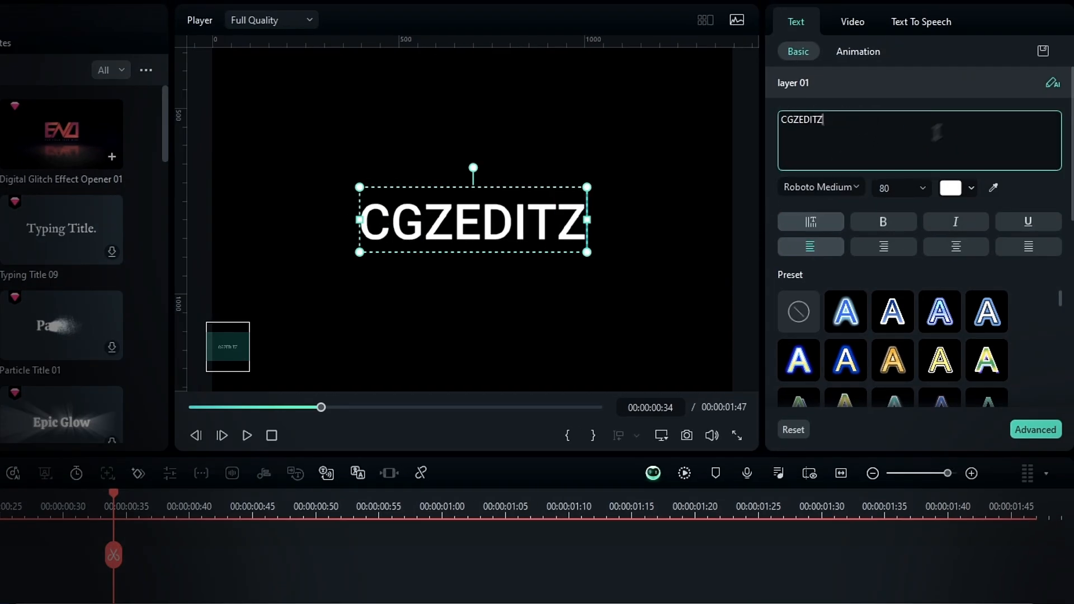
- Set the CGZEDITZ title's font to GalileoFLF-Bold and make it bold
left_click(842, 186)
type("gali")
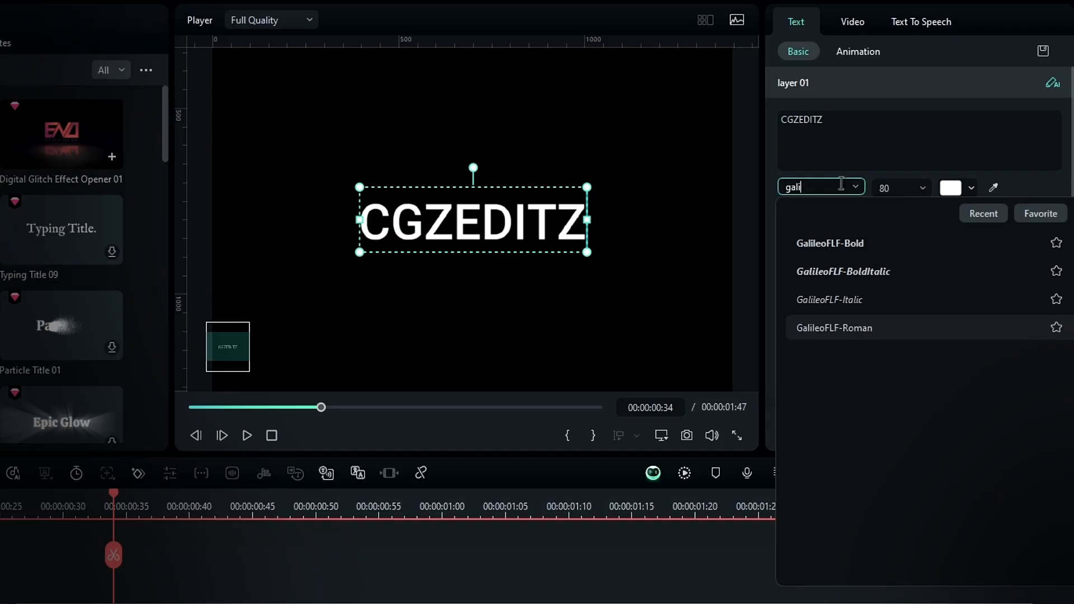
left_click(835, 244)
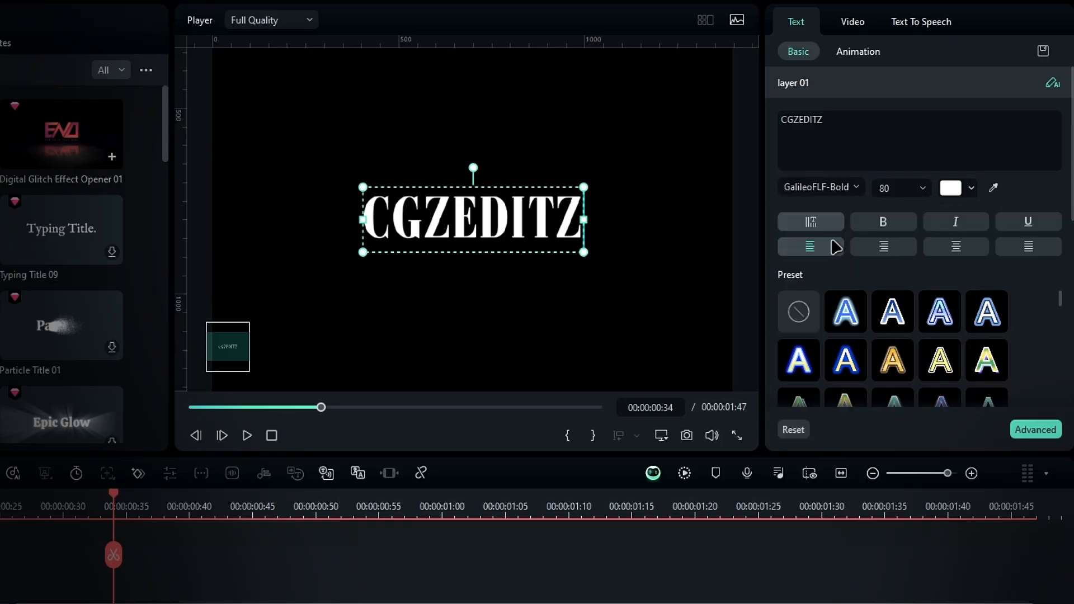
left_click(879, 226)
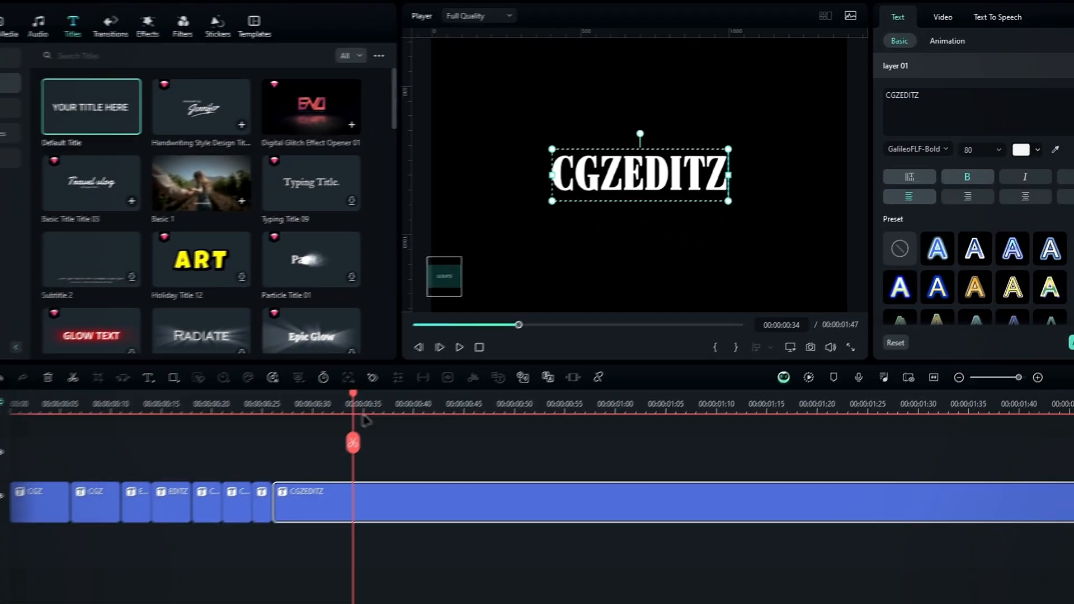
- Play the title sequence from its start to review the quick CGZ and EDITZ cuts
left_click_drag(114, 506, 10, 403)
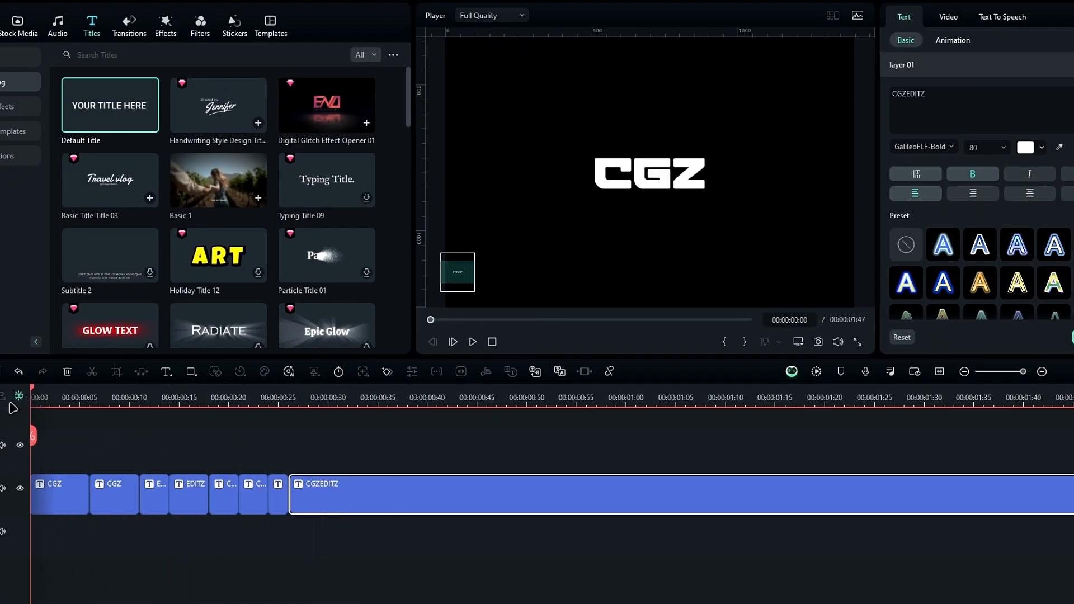
key("space")
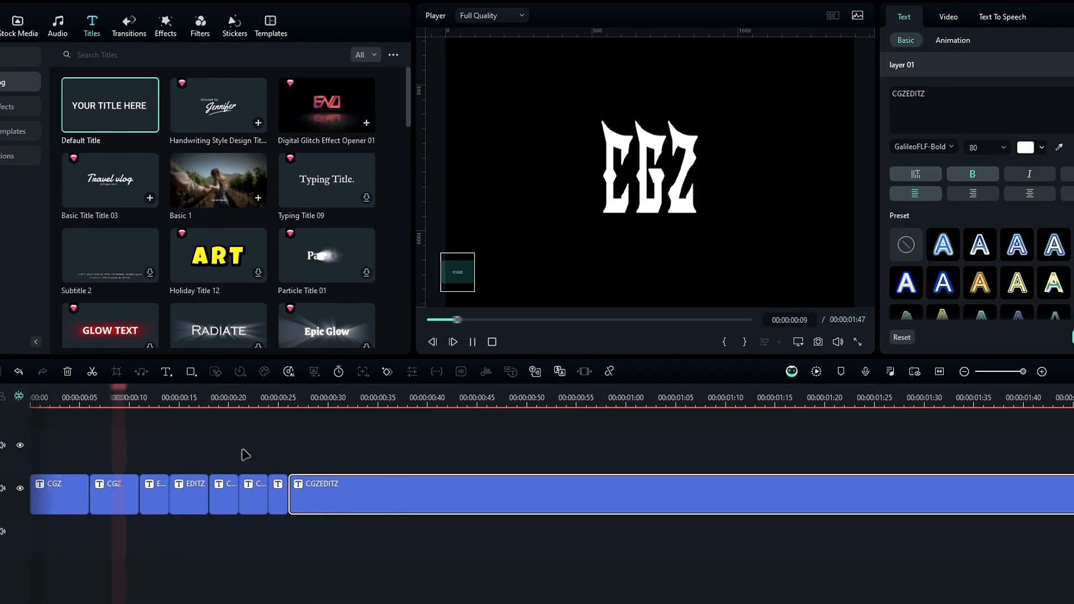
left_click(60, 400)
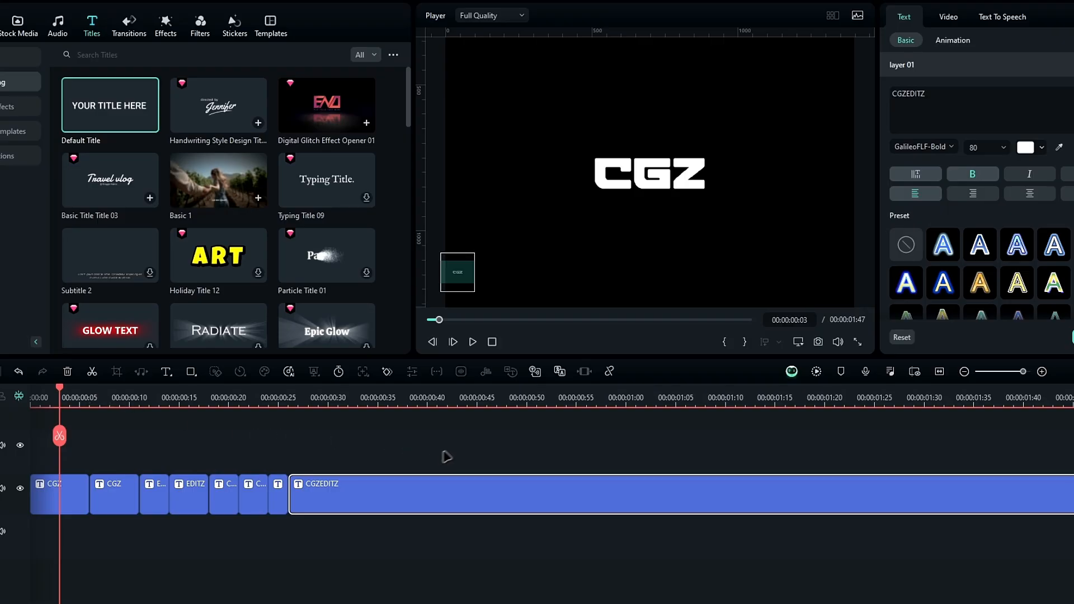
- Select all eight titles and set their letter spacing to 8, checking the spacing through to the CGZEDITZ title
left_click_drag(443, 452, 29, 516)
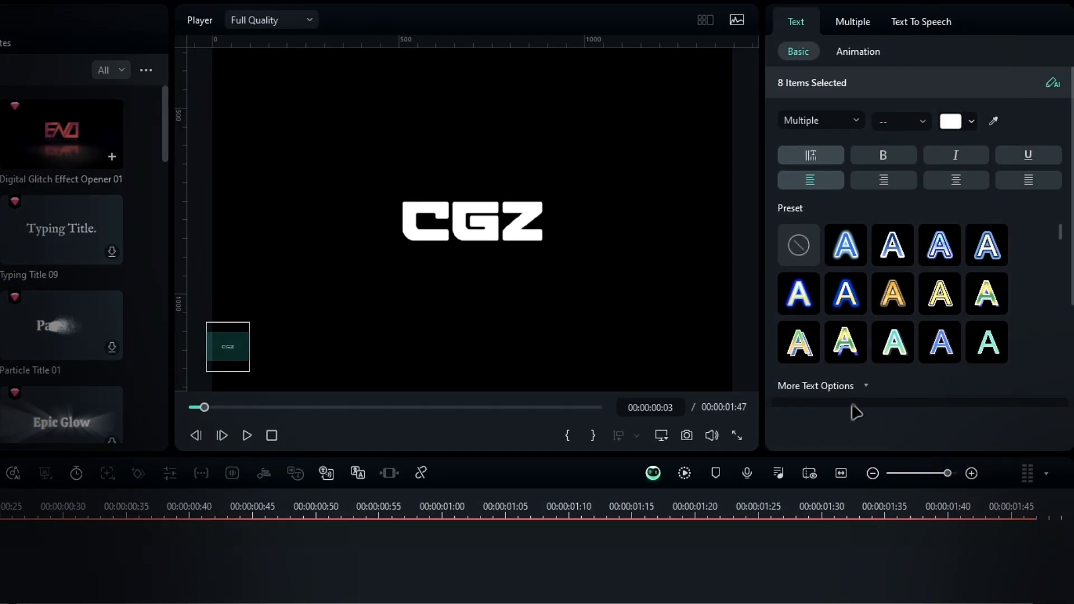
scroll(856, 413, "down", 3)
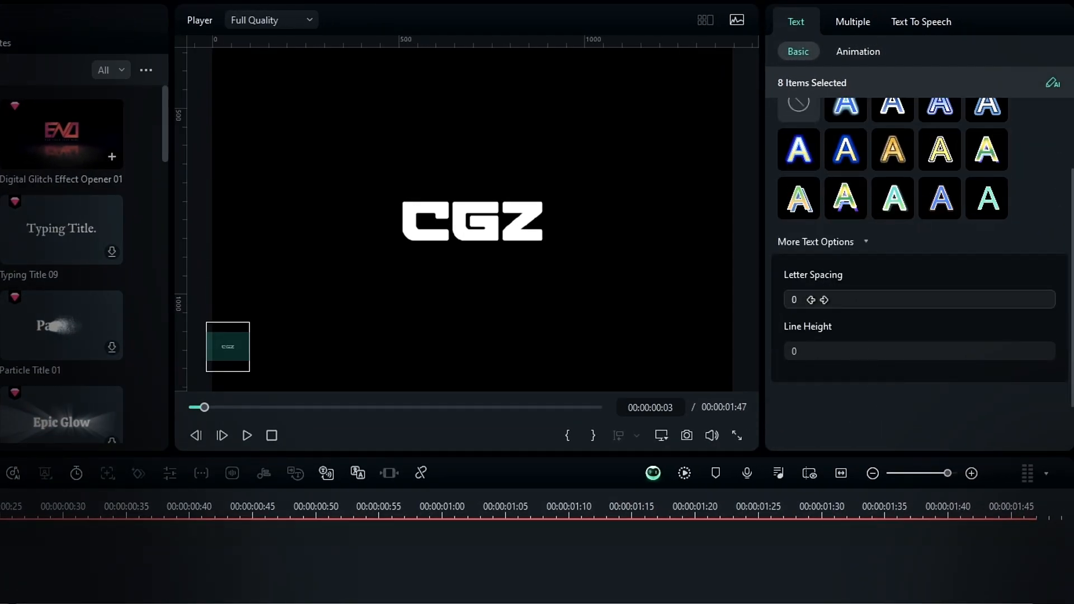
left_click(817, 300)
key("Return")
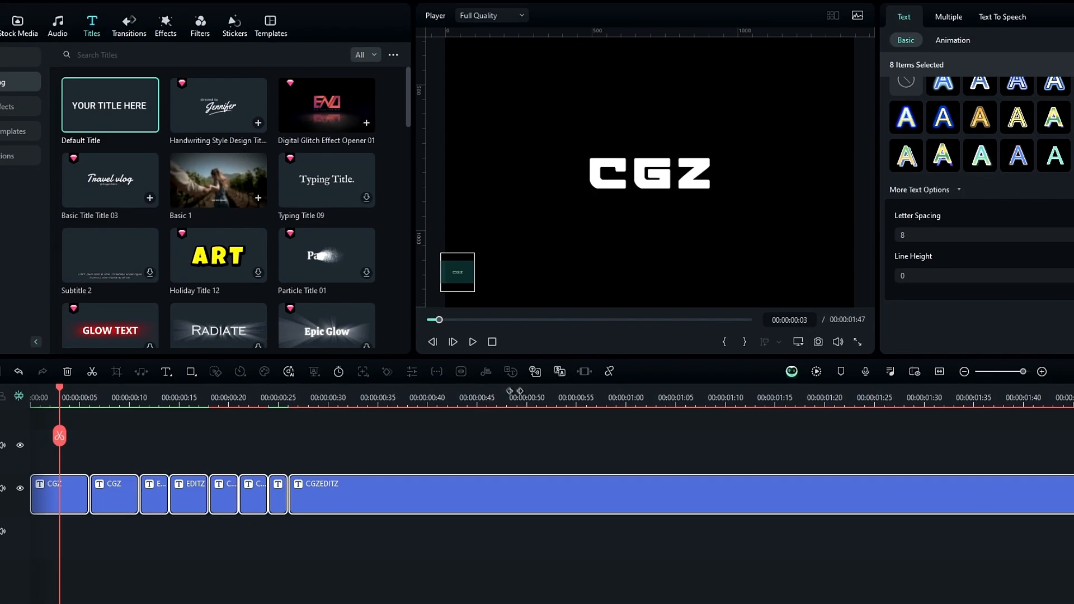
left_click_drag(65, 399, 338, 399)
left_click(467, 424)
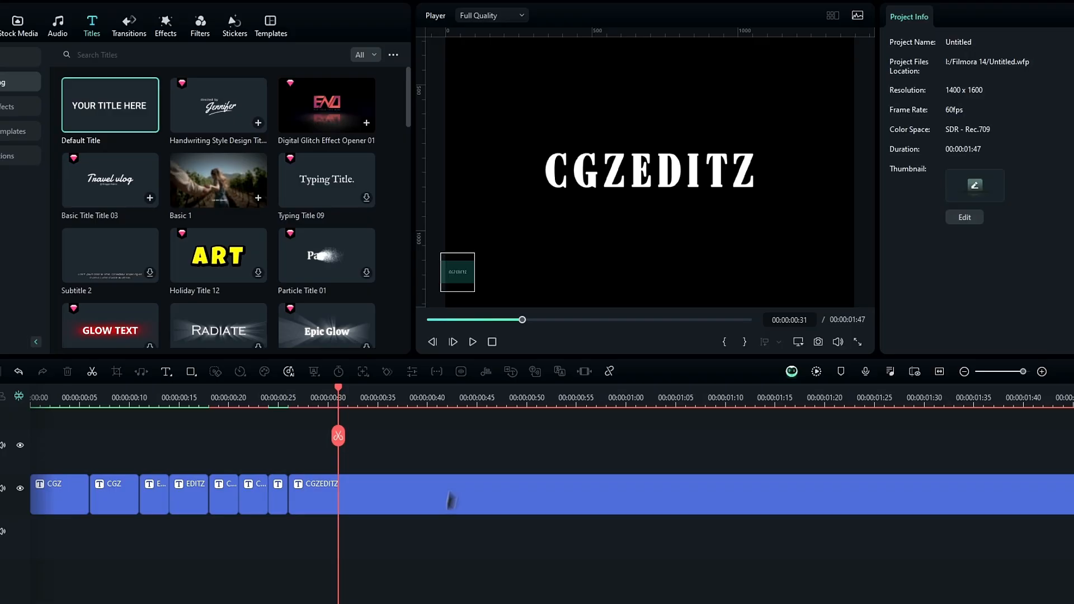
- Apply the Random 2 text animation as the exit animation of the CGZEDITZ title
left_click(461, 492)
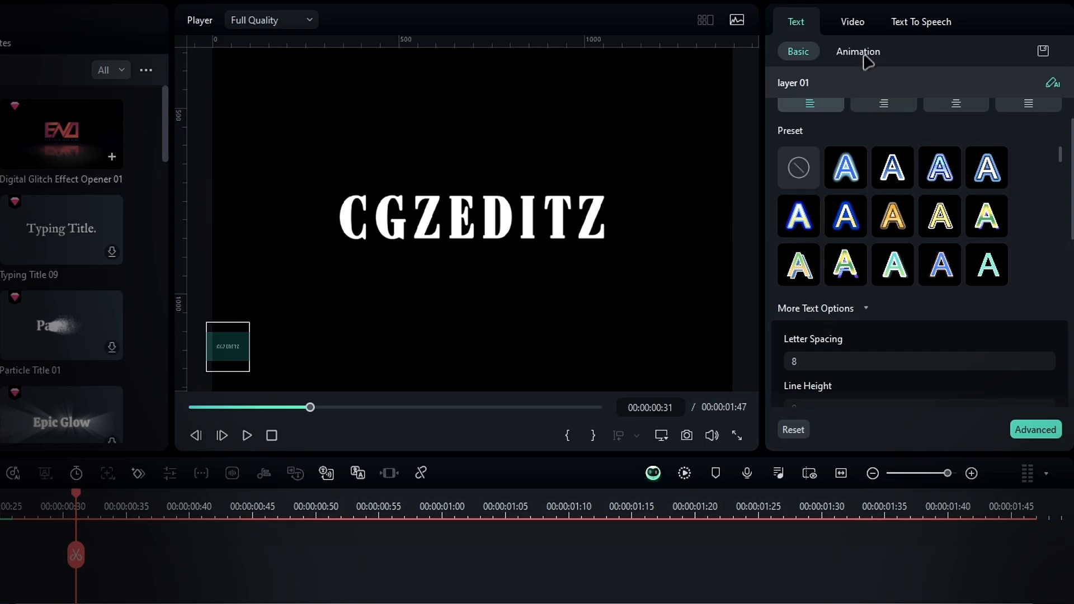
left_click(858, 52)
left_click(840, 85)
scroll(898, 335, "down", 5)
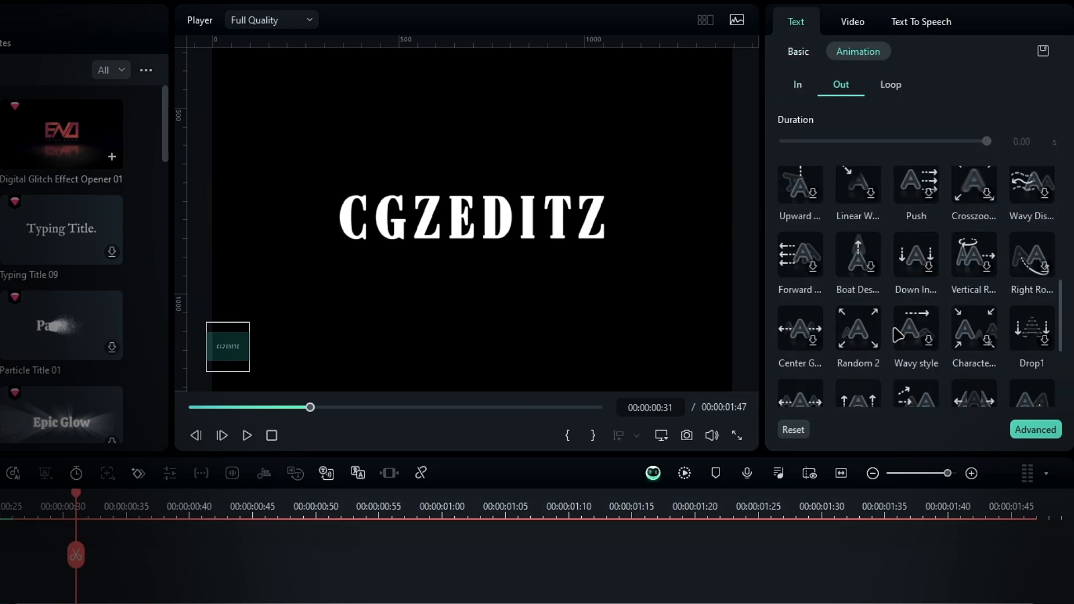
left_click(856, 337)
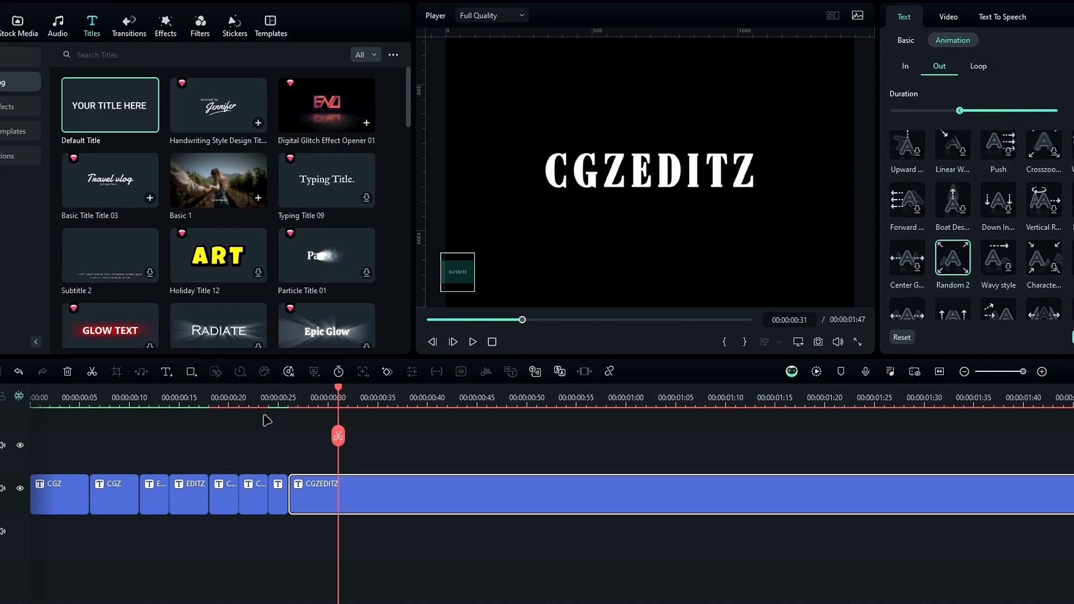
- Play the sequence from just before the CGZEDITZ title to review its exit animation
left_click(269, 400)
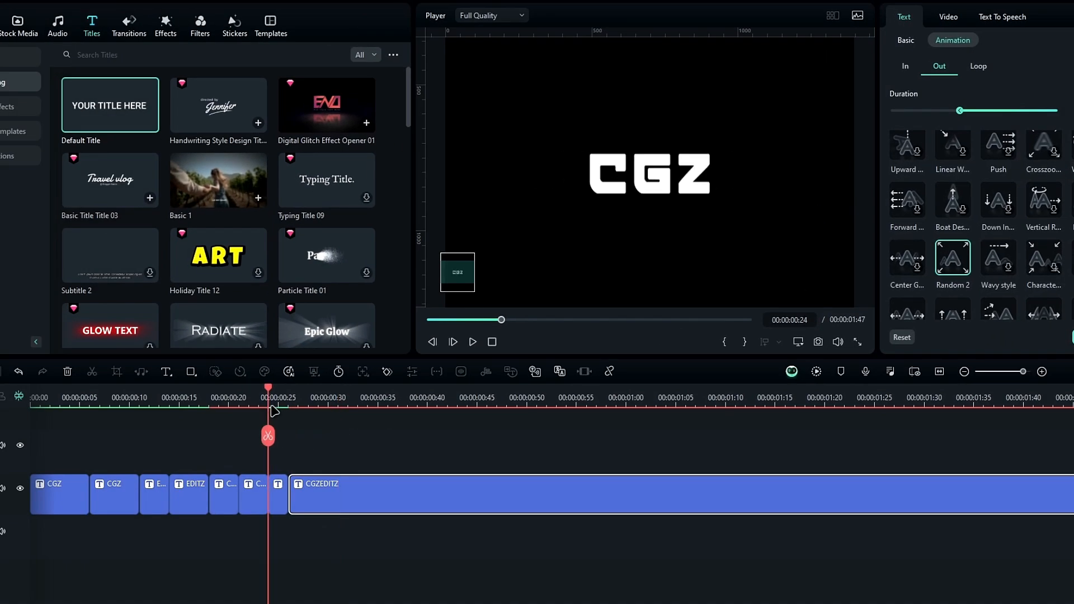
key("space")
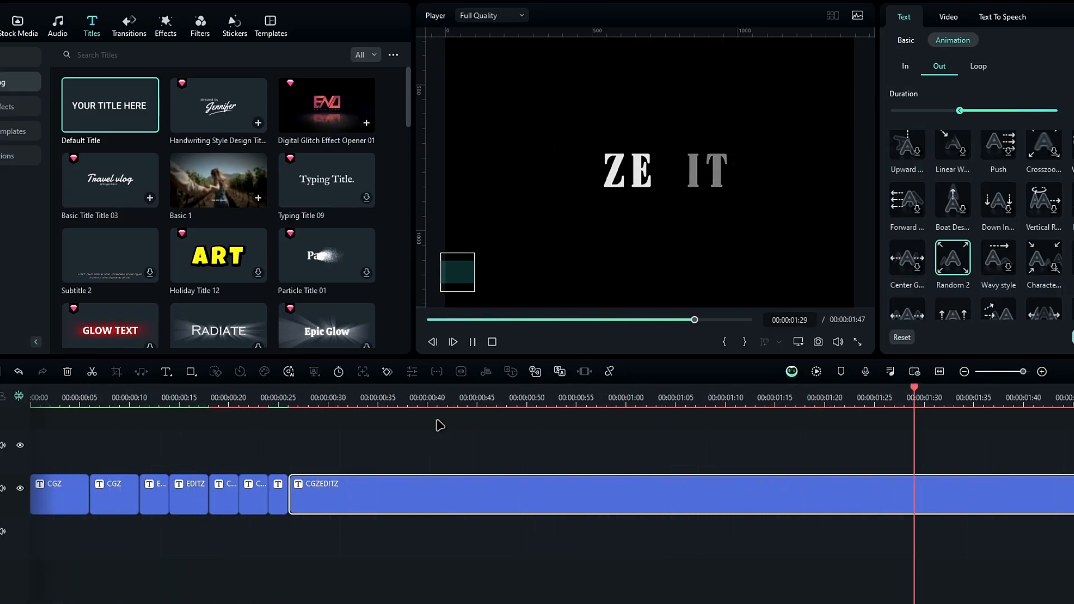
left_click(379, 399)
left_click_drag(382, 402, 410, 398)
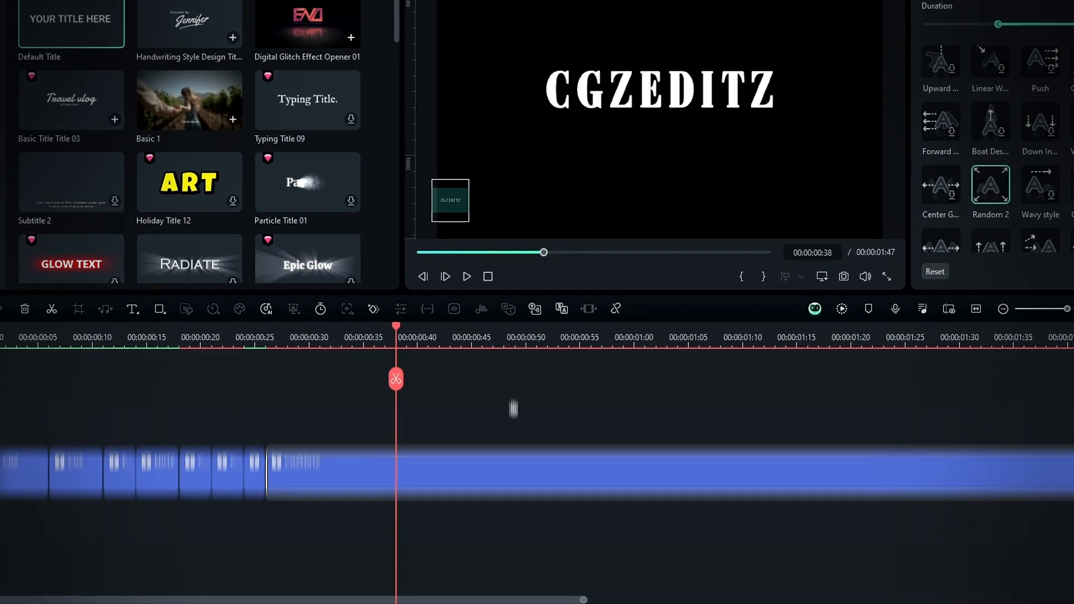
- Move the CGZEDITZ title up to a higher track and place a duplicate on the track beneath it, starting at 00:00:00:26
left_click_drag(445, 544, 448, 420)
left_click_drag(444, 470, 447, 430)
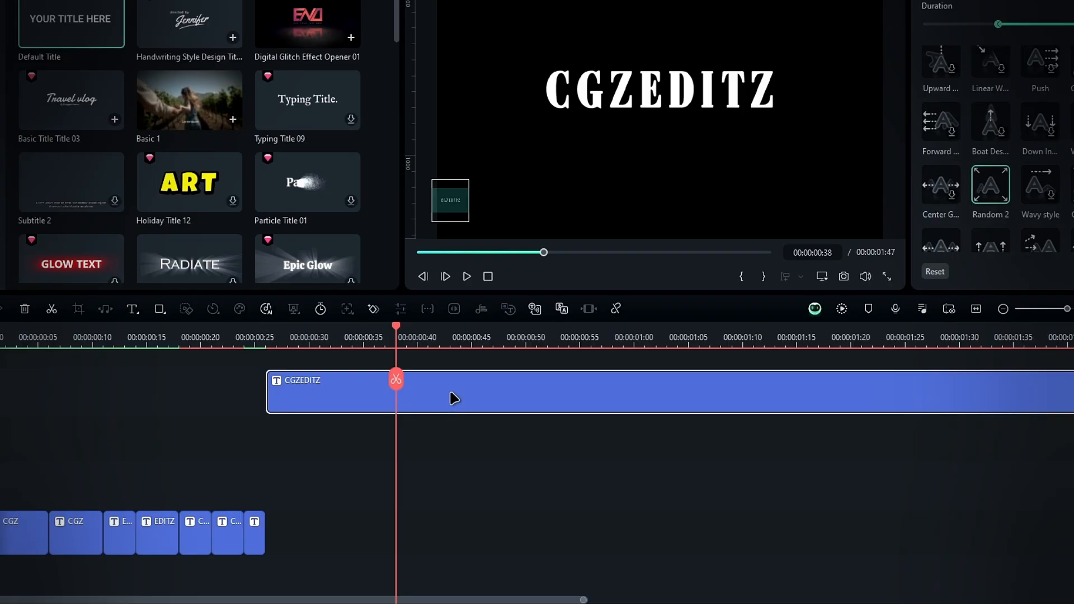
key("ctrl+d")
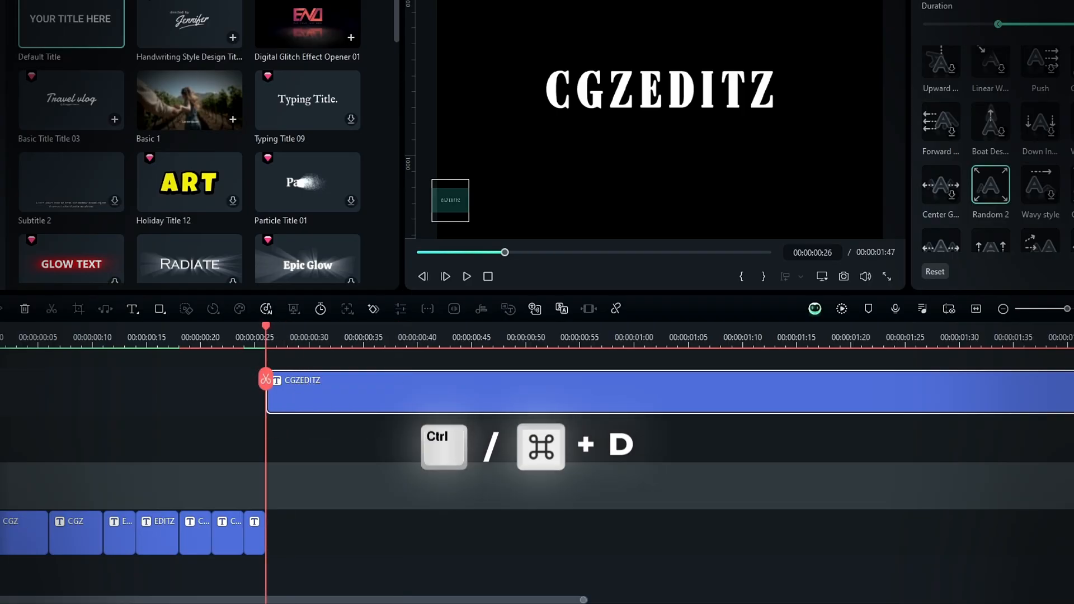
right_click(372, 486)
left_click(497, 474)
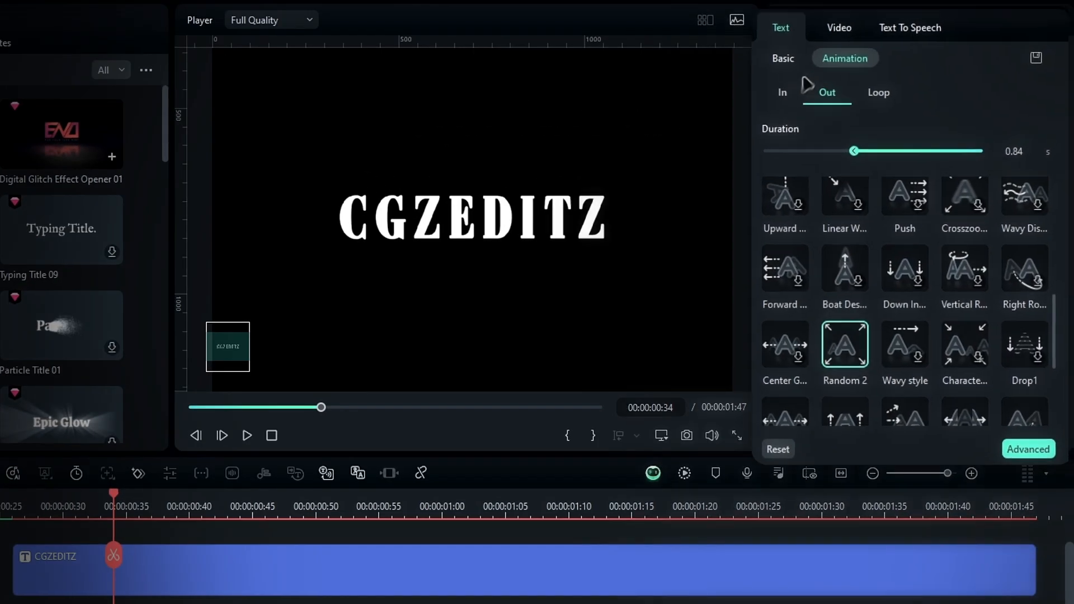
- Reduce the text of the duplicated CGZEDITZ title to the single letter G
left_click(781, 57)
scroll(868, 159, "up", 3)
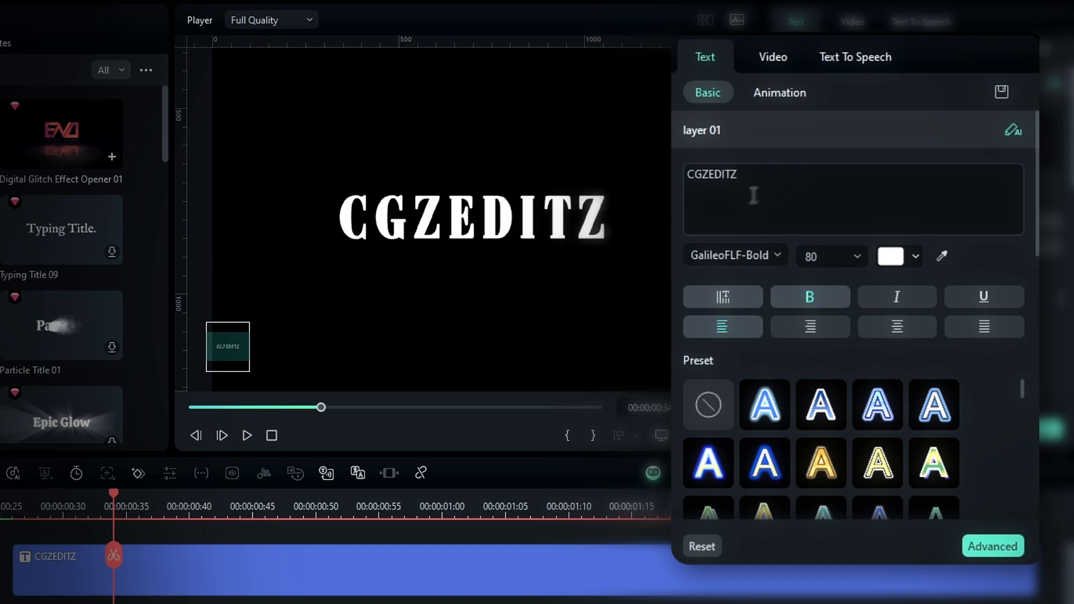
left_click_drag(772, 169, 704, 174)
key("BackSpace")
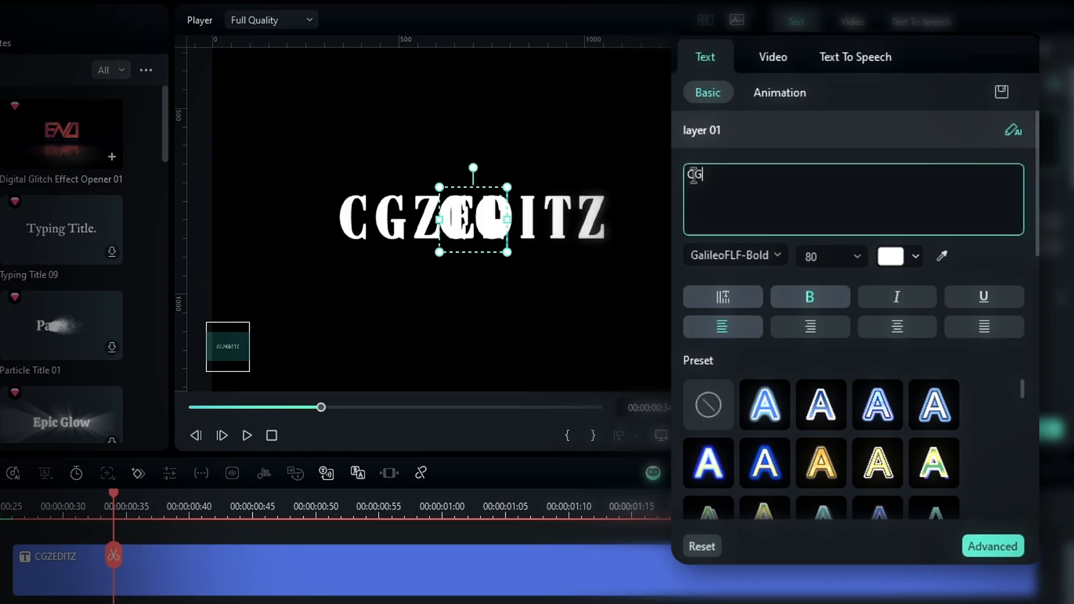
left_click(694, 175)
key("BackSpace")
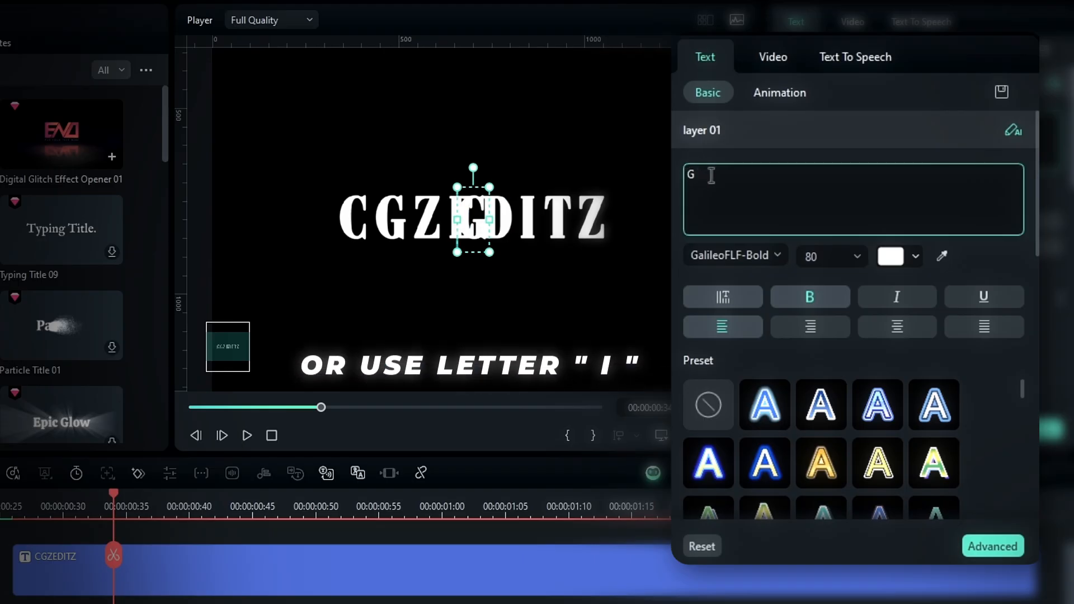
- Scale the G title to about 41% in X and 57% in Y, and position it at X -200, Y about -86 px
left_click(773, 57)
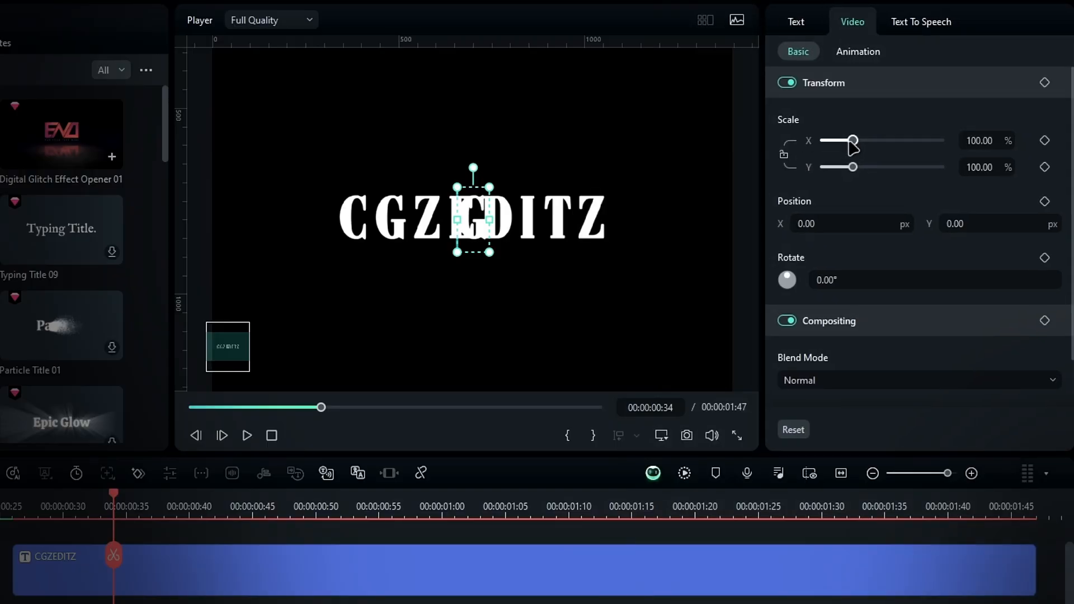
left_click_drag(851, 142, 845, 168)
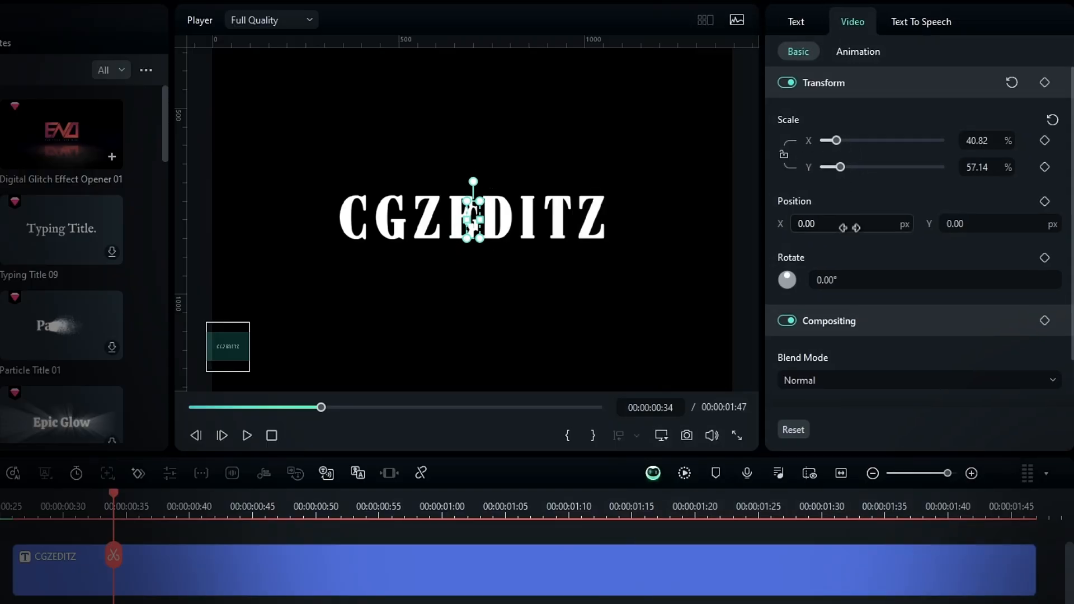
left_click_drag(850, 227, 816, 227)
left_click_drag(952, 224, 937, 224)
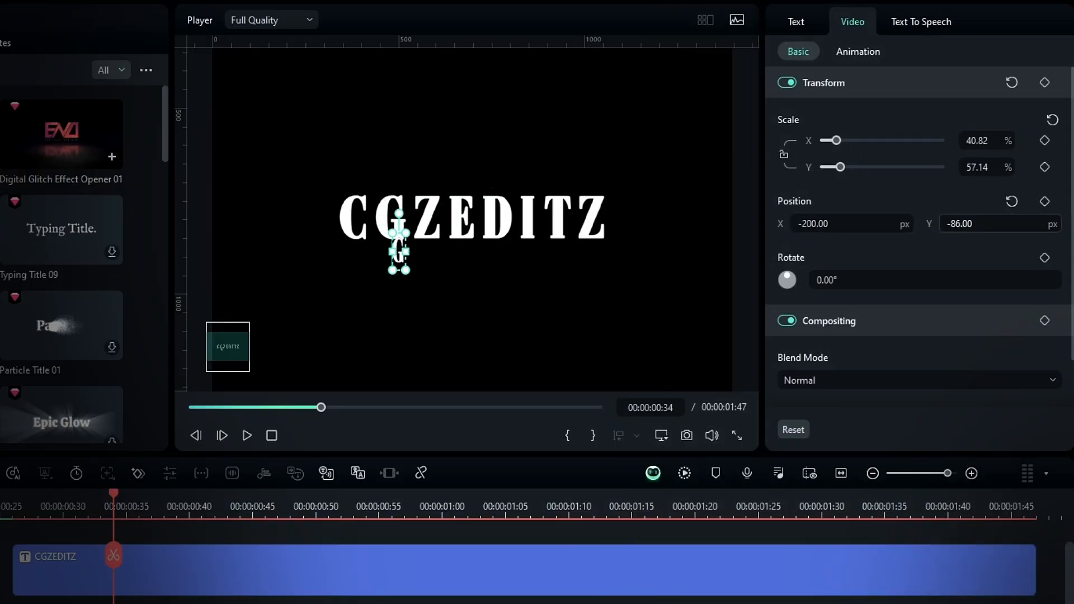
- Switch the G title's text direction, narrow its X scale to 24.49% and set its Y position to -42 px
left_click(797, 22)
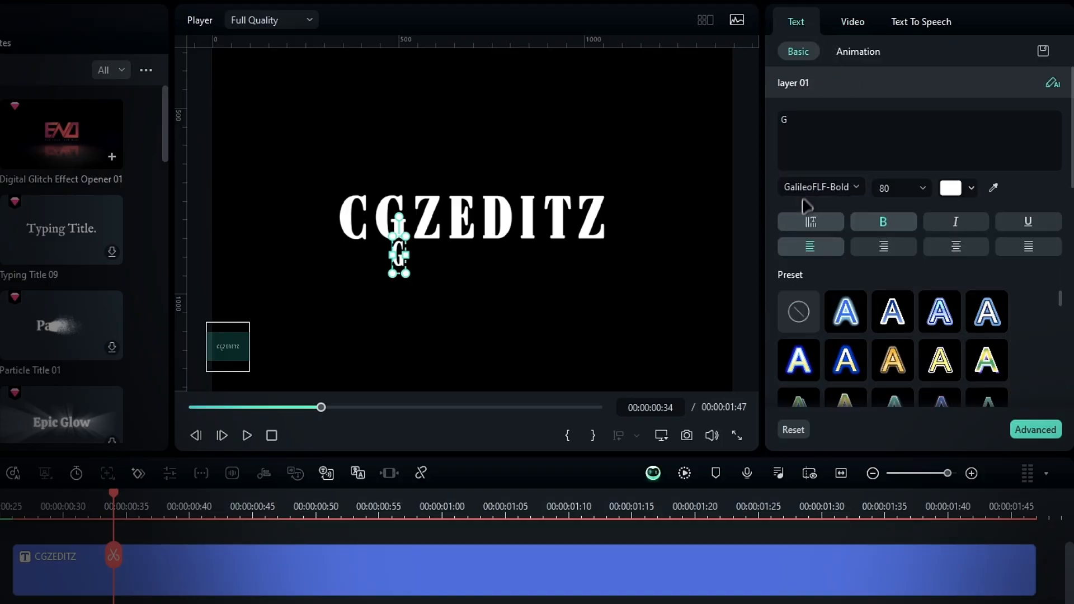
left_click(811, 224)
left_click(852, 21)
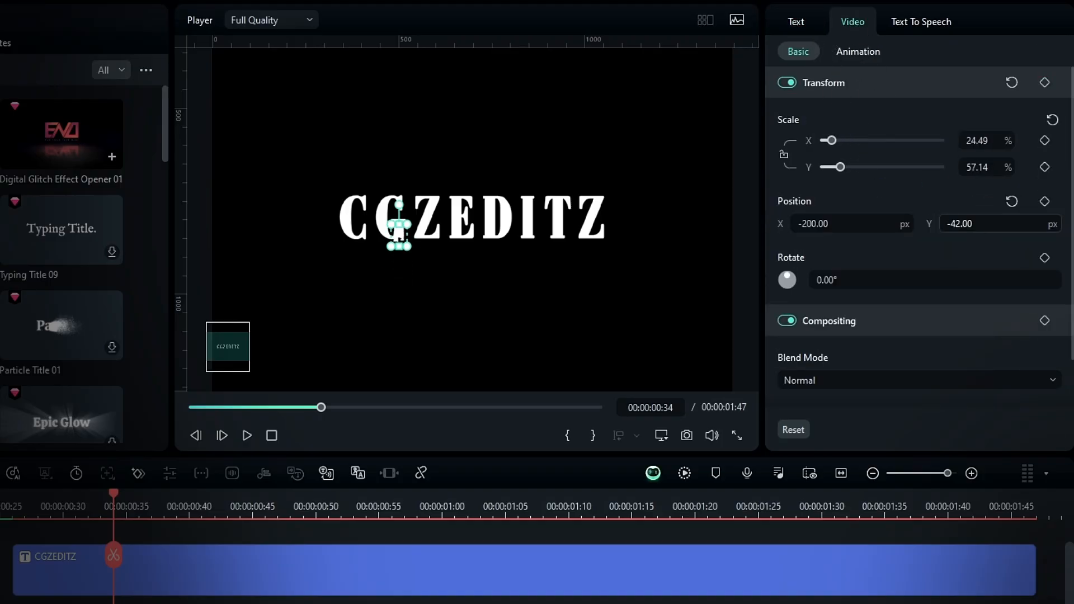
- Fine-tune the small G piece against the large G with 23.49% X scale and position X -199, Y -25 px
scroll(389, 214, "up", 5)
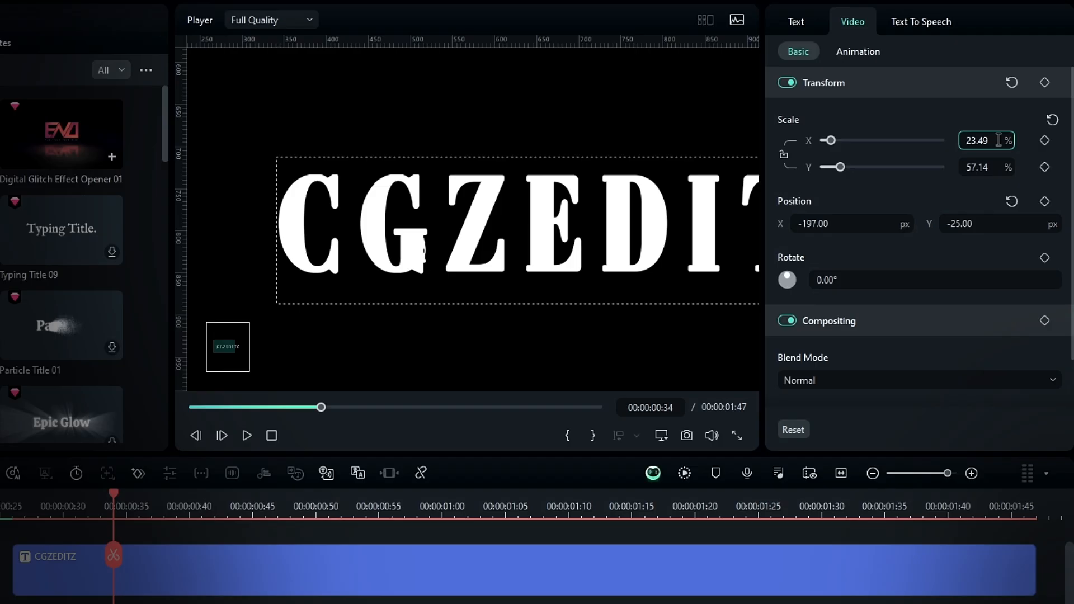
scroll(895, 218, "down", 1)
left_click(888, 221)
left_click(877, 174)
scroll(877, 174, "up", 1)
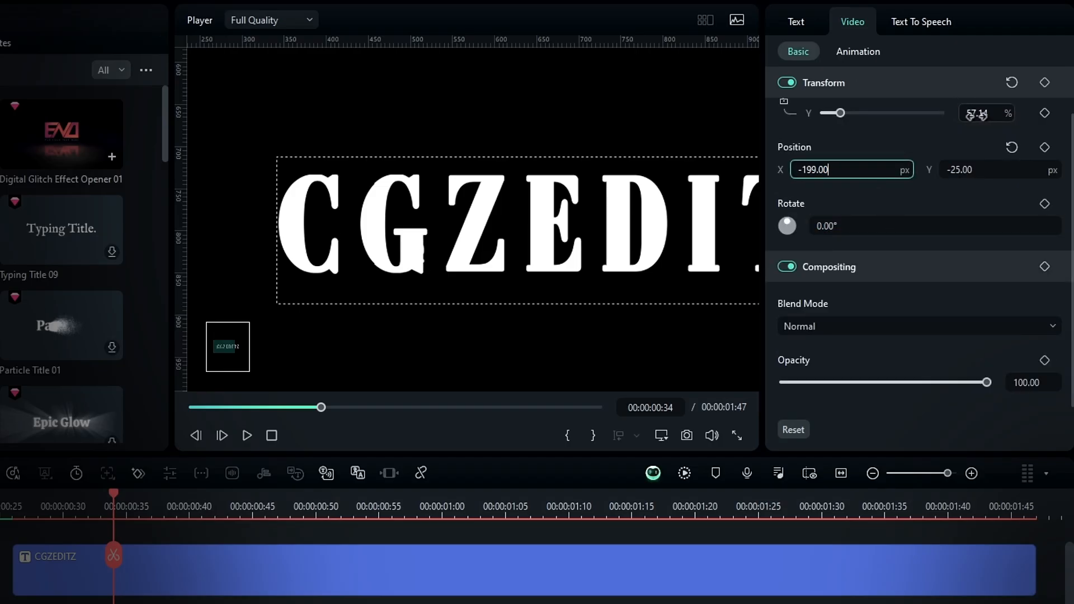
scroll(976, 115, "up", 1)
left_click(982, 137)
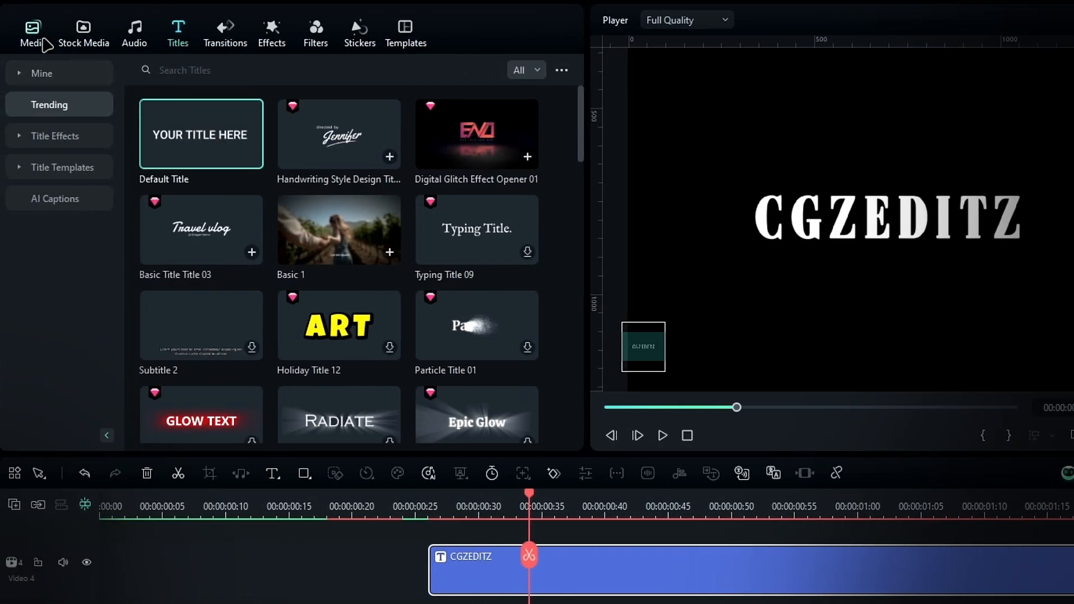
- Add a preset adjustment layer to the timeline on the track directly below the CGZEDITZ title
left_click(43, 40)
left_click(67, 200)
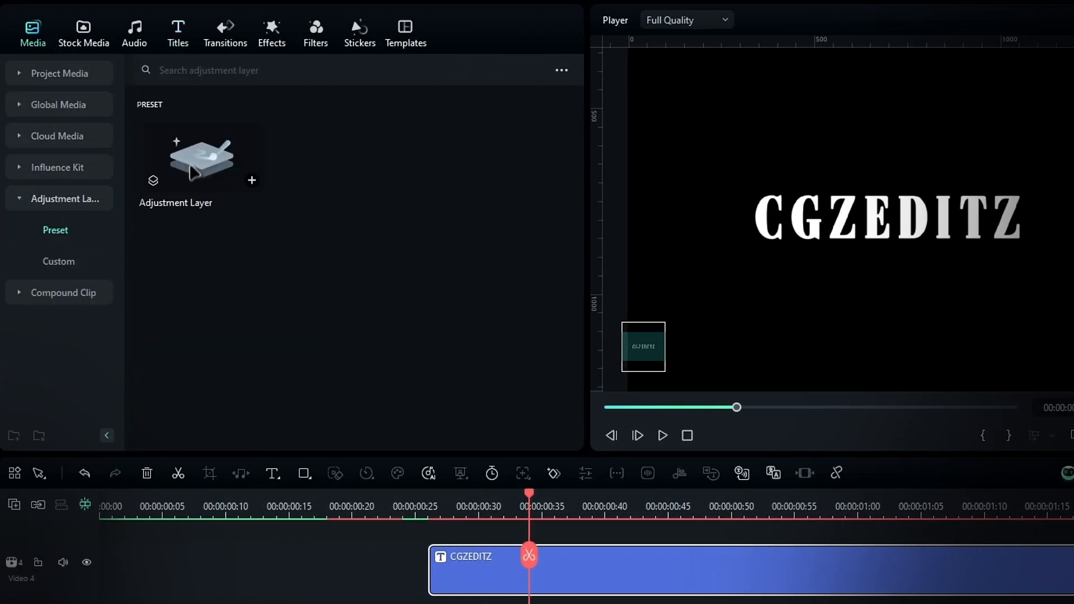
left_click_drag(190, 168, 172, 441)
scroll(503, 428, "right", 3)
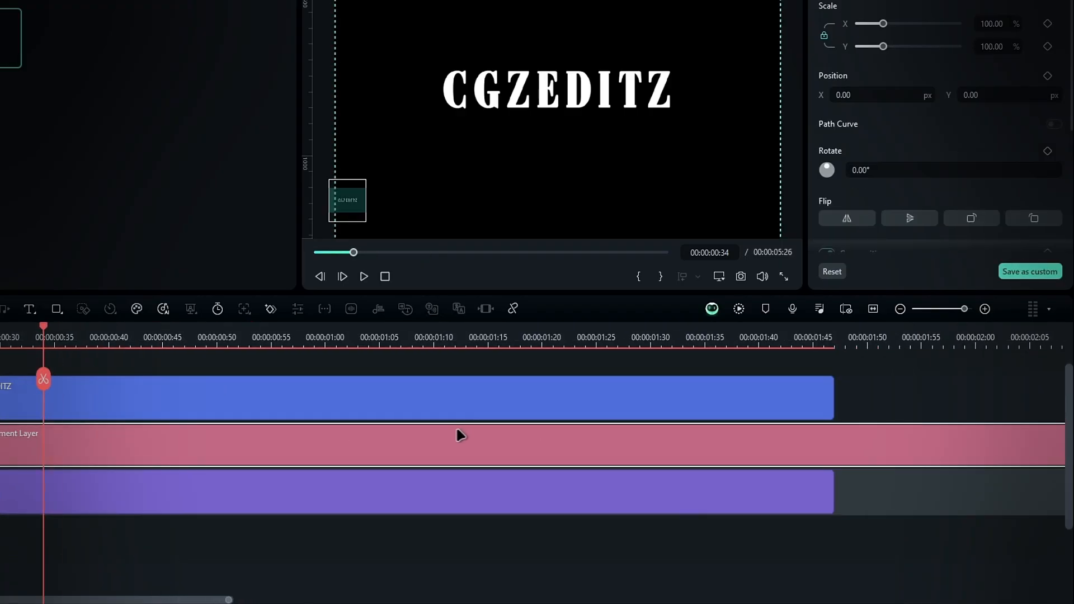
- Trim the end of the adjustment layer to match the end of the CGZEDITZ title
right_click(717, 384)
left_click(641, 358)
key("Down")
left_click_drag(833, 375, 44, 379)
left_click_drag(72, 393, 279, 372)
left_click(294, 449)
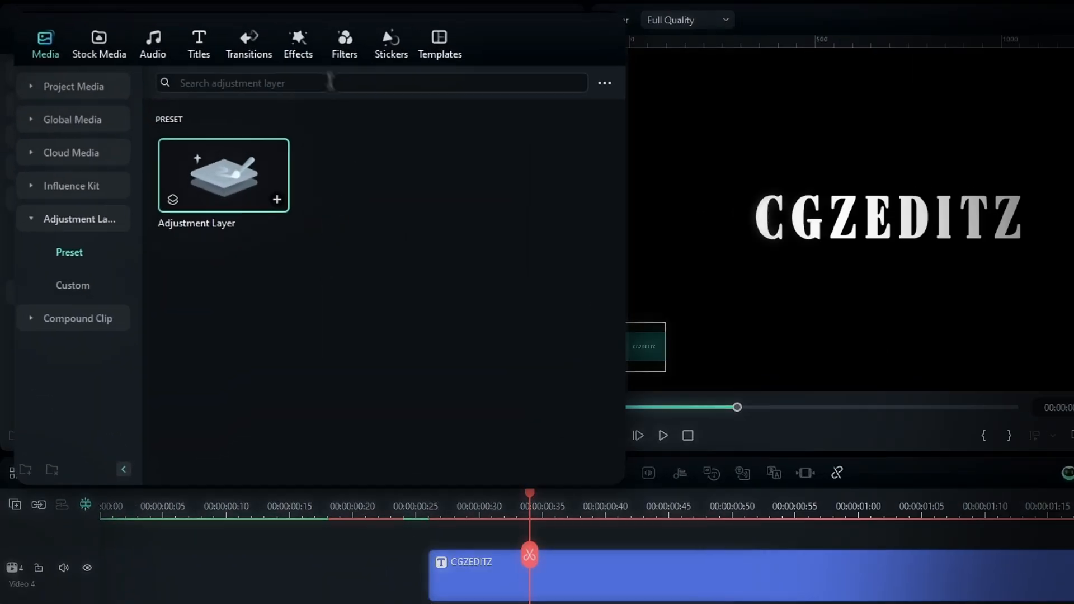
- Apply the Artistic Stretch Vertical effect from the Distortion video effects to the adjustment layer
left_click(297, 38)
left_click(133, 159)
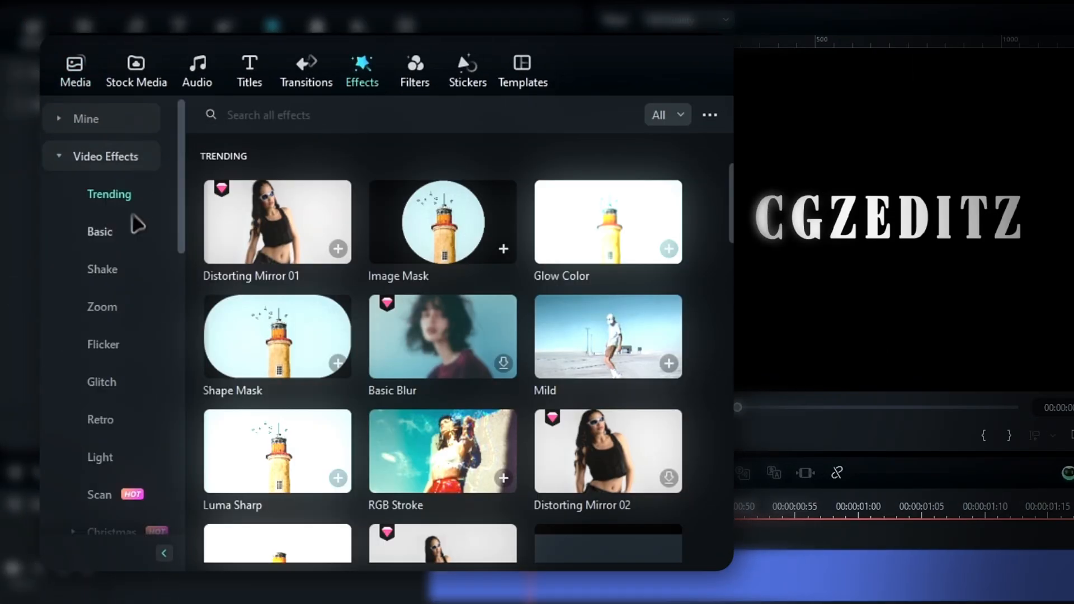
scroll(120, 459, "down", 10)
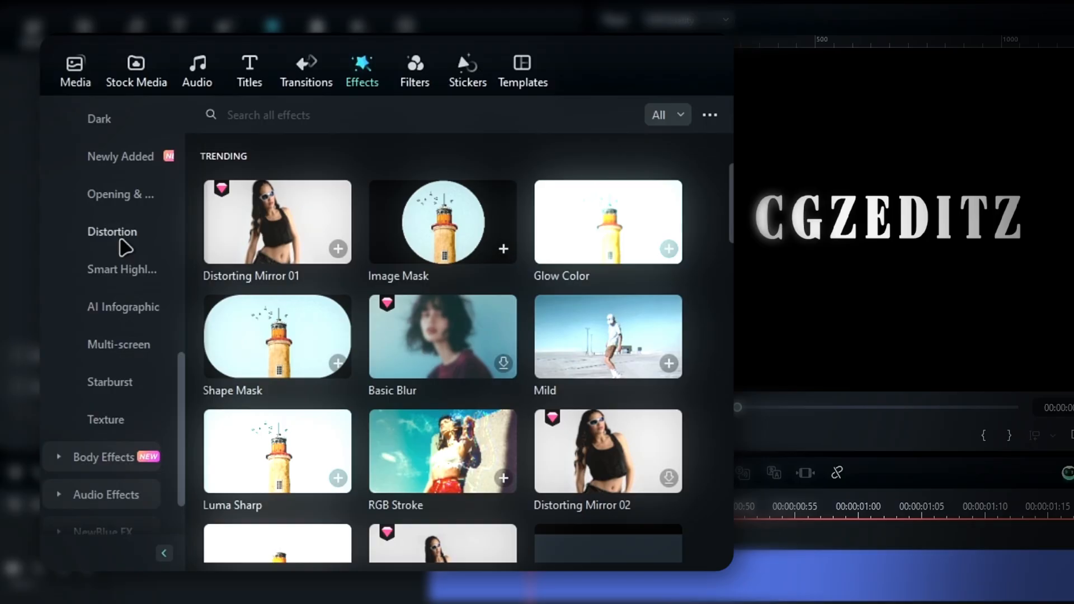
left_click(119, 238)
scroll(391, 326, "down", 5)
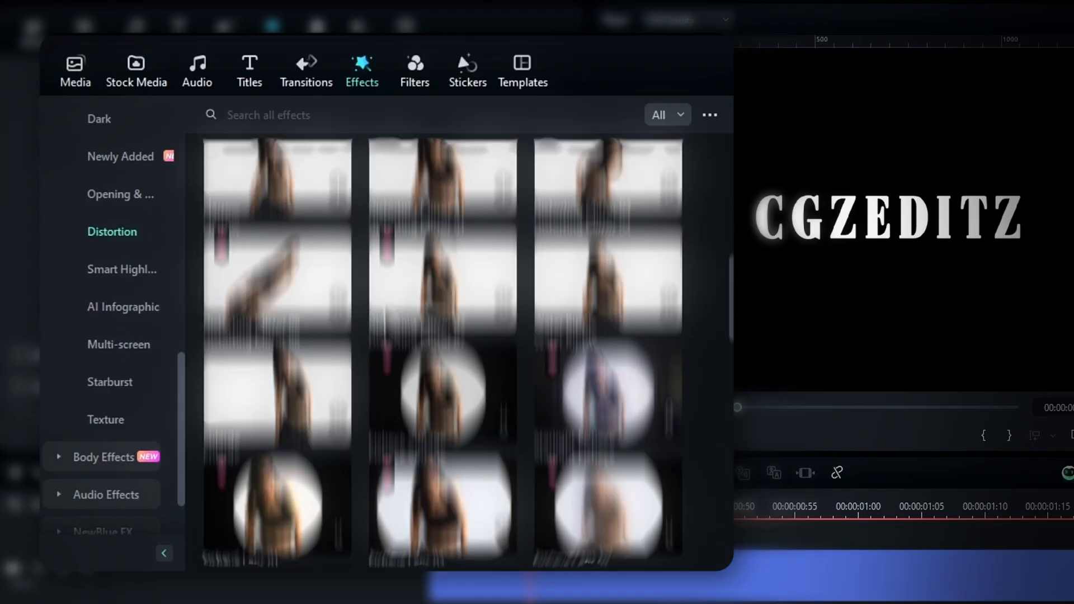
scroll(389, 327, "down", 8)
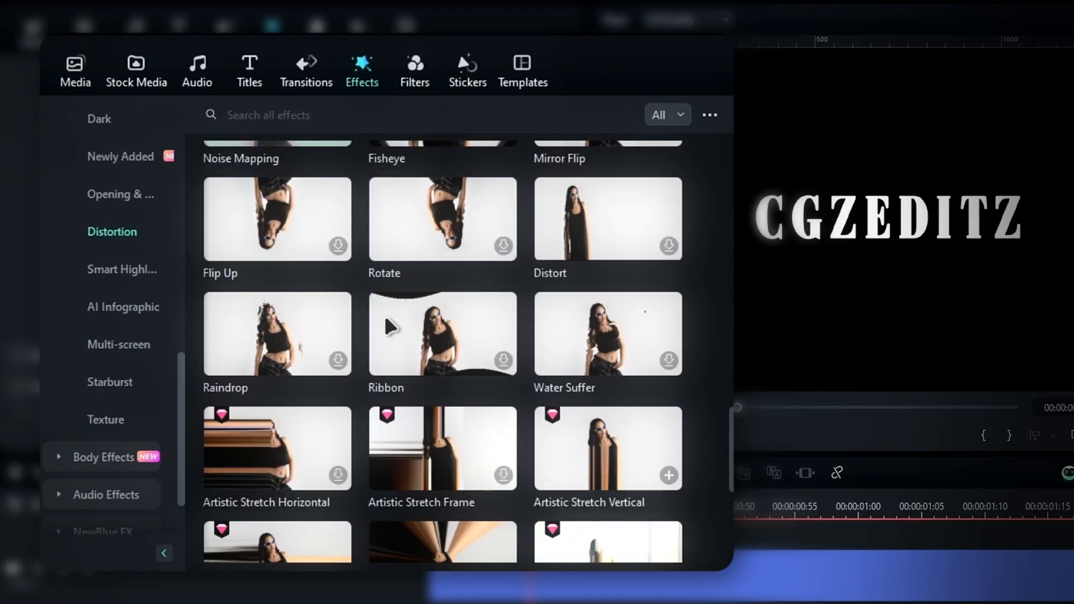
left_click_drag(630, 458, 562, 603)
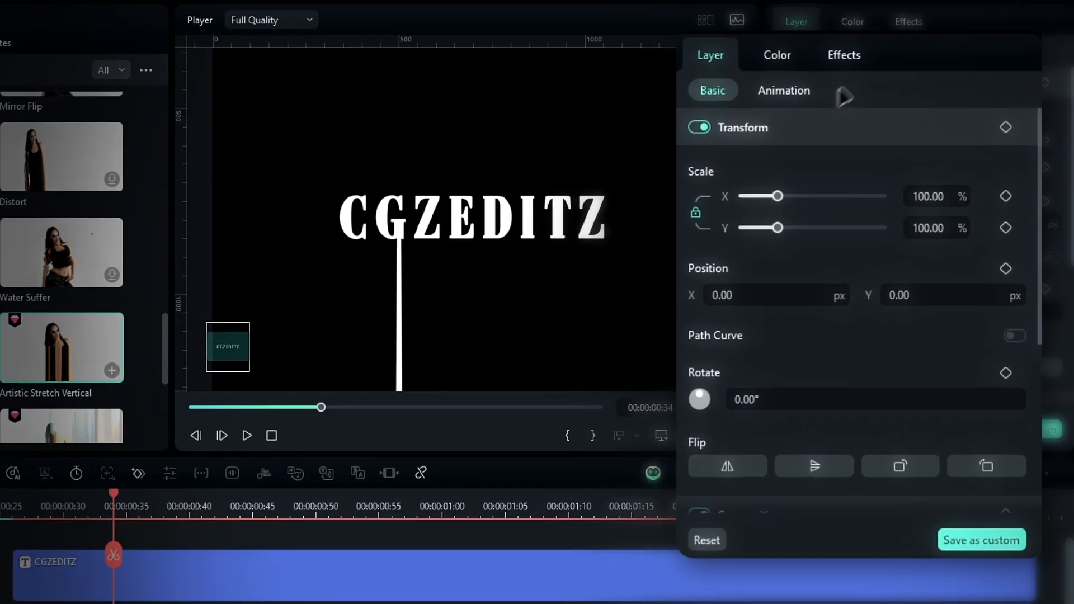
- Set the Artistic Stretch Vertical effect's Stretch to 10 and Enhanced to 100 on the adjustment layer
left_click(845, 56)
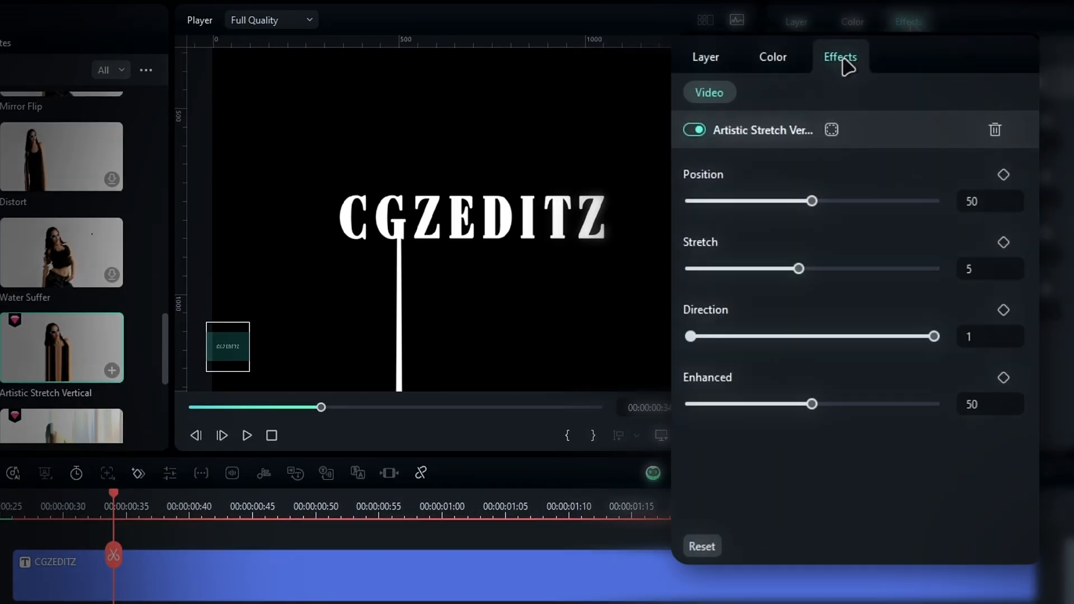
left_click_drag(795, 200, 812, 200)
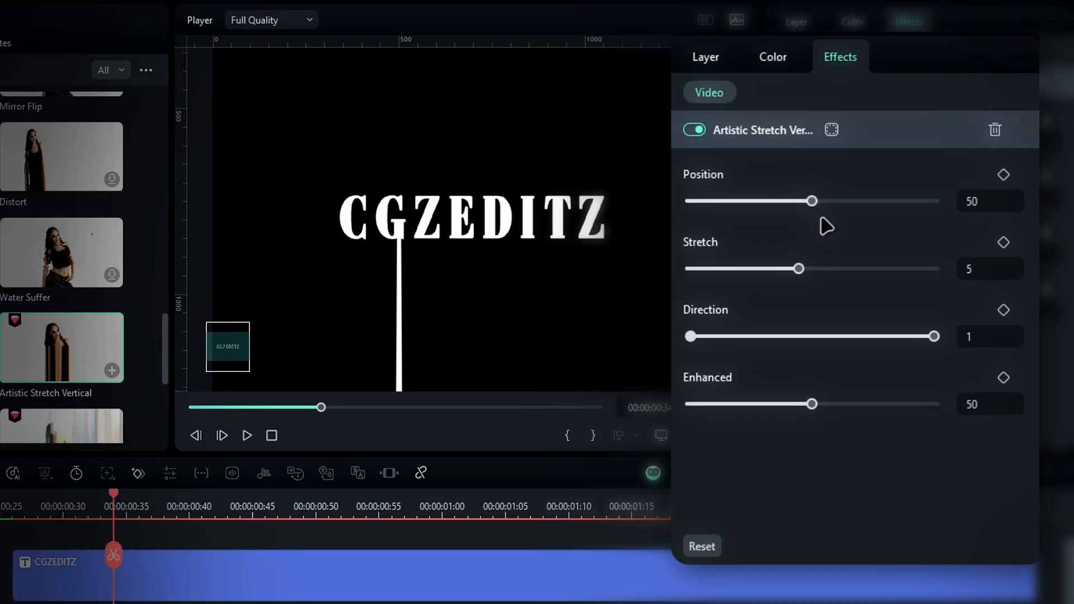
left_click_drag(799, 268, 907, 269)
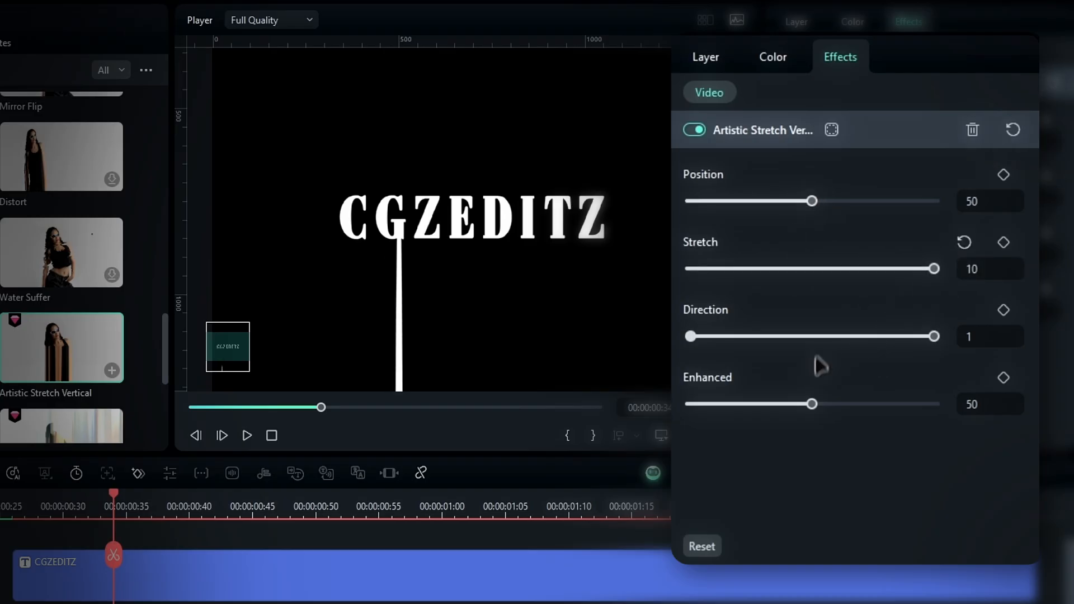
left_click_drag(733, 399, 971, 403)
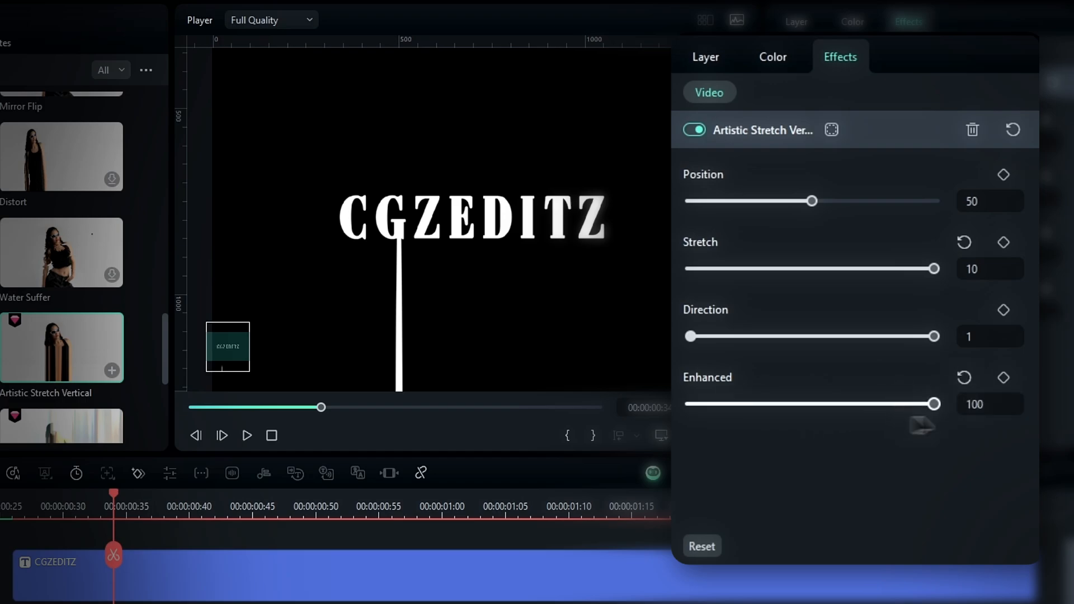
- Set the small G piece's X scale to 16.49% and its X position to -190 px
left_click(707, 57)
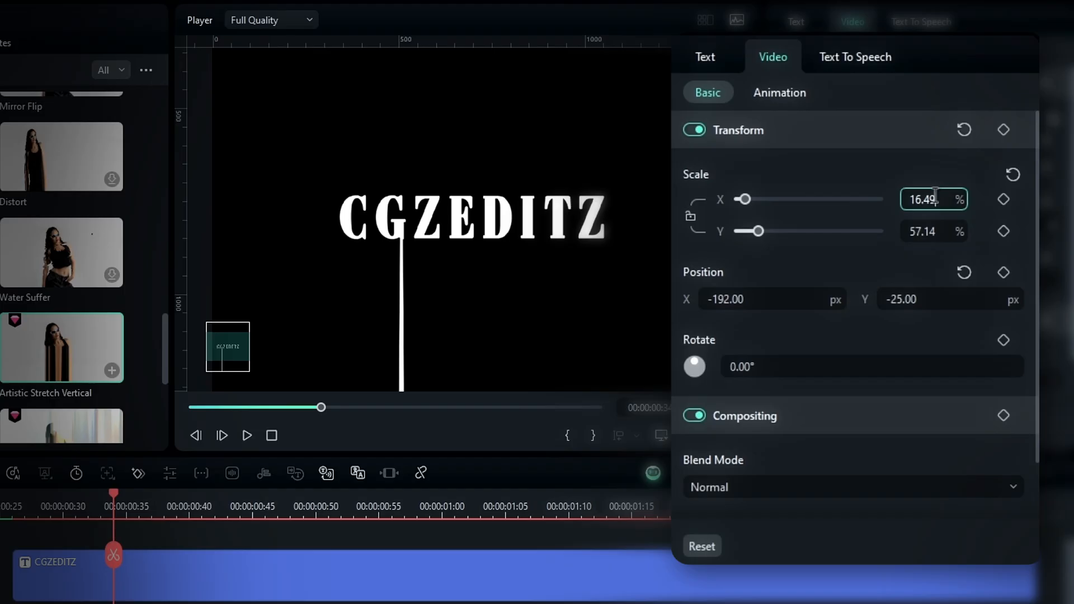
left_click(825, 300)
scroll(824, 300, "down", 1)
scroll(826, 299, "up", 3)
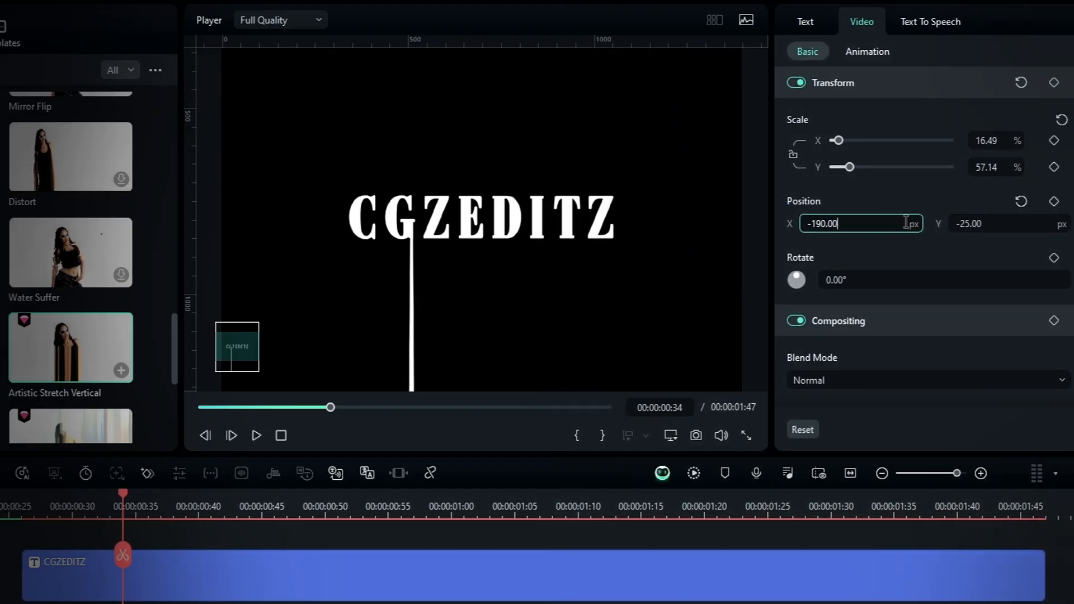
left_click(505, 212)
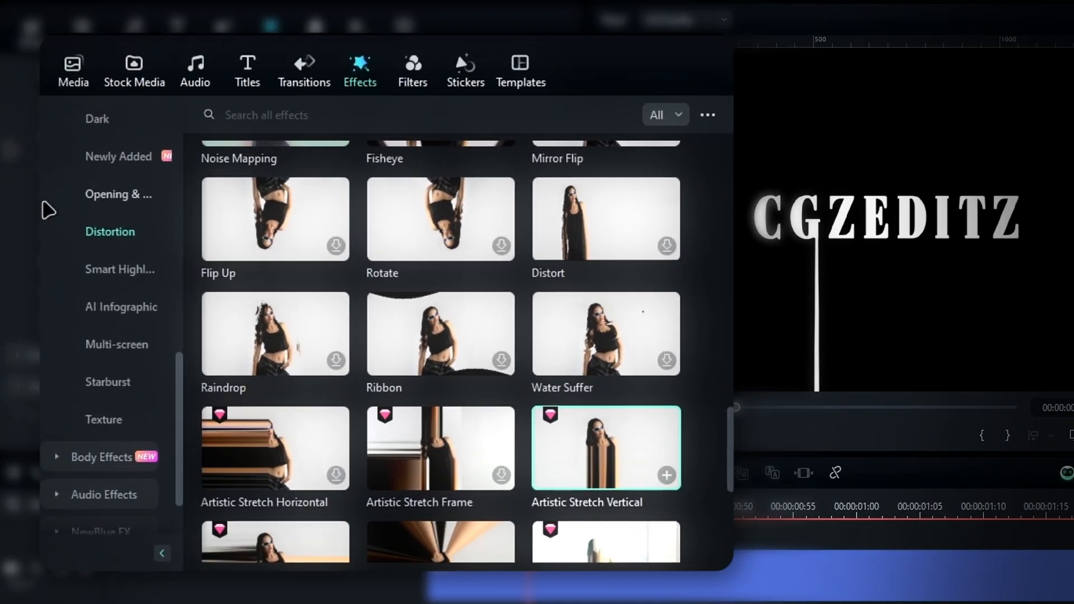
- Apply the Shape Mask effect from the Trending video effects to the adjustment layer and display its settings
scroll(51, 207, "up", 5)
scroll(72, 180, "up", 3)
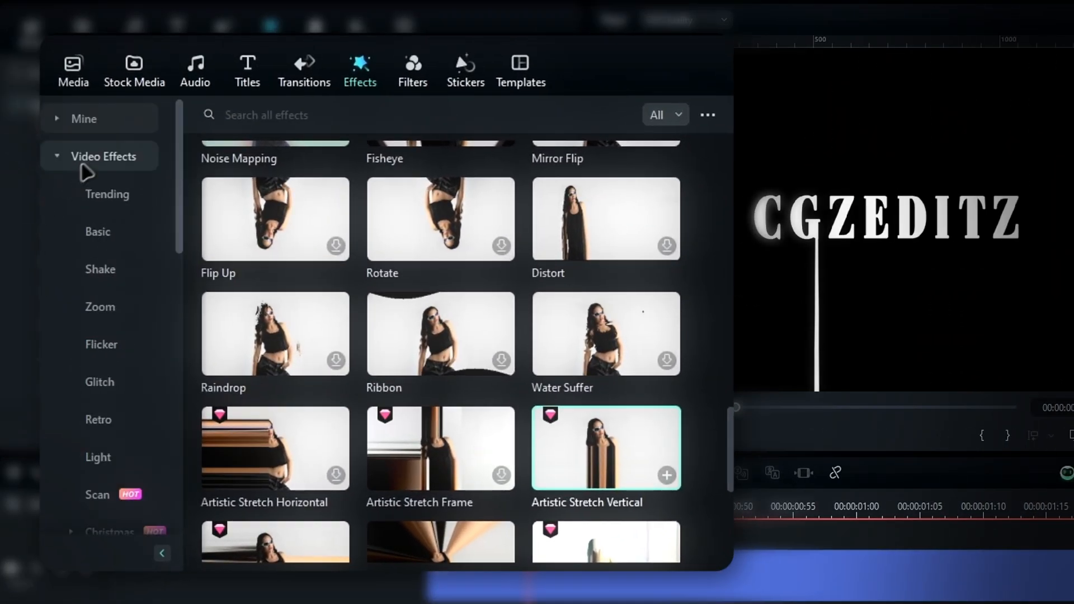
left_click(85, 160)
left_click(87, 163)
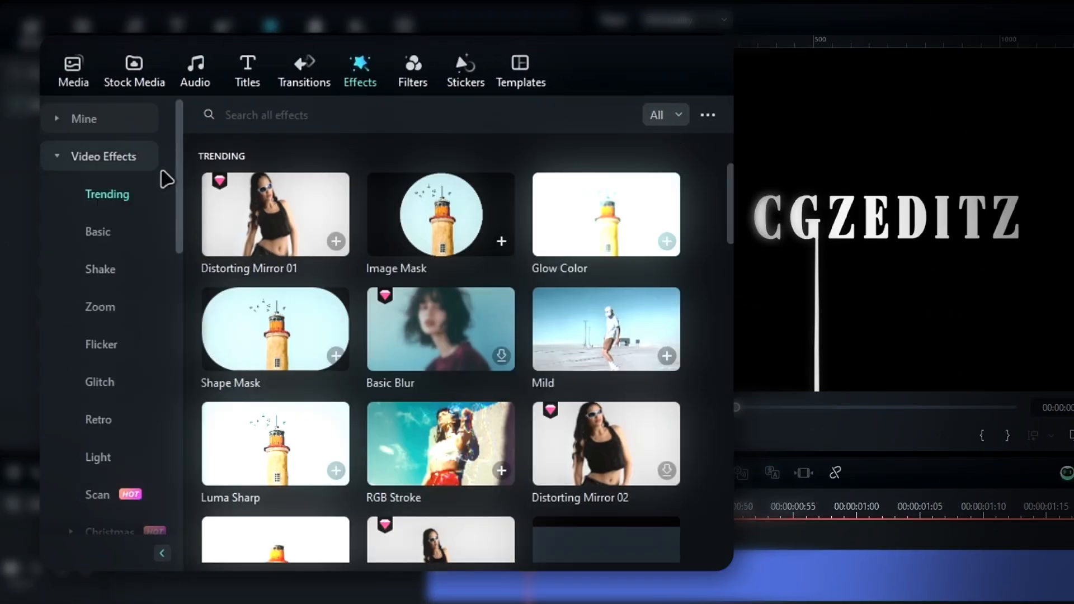
left_click_drag(286, 339, 277, 449)
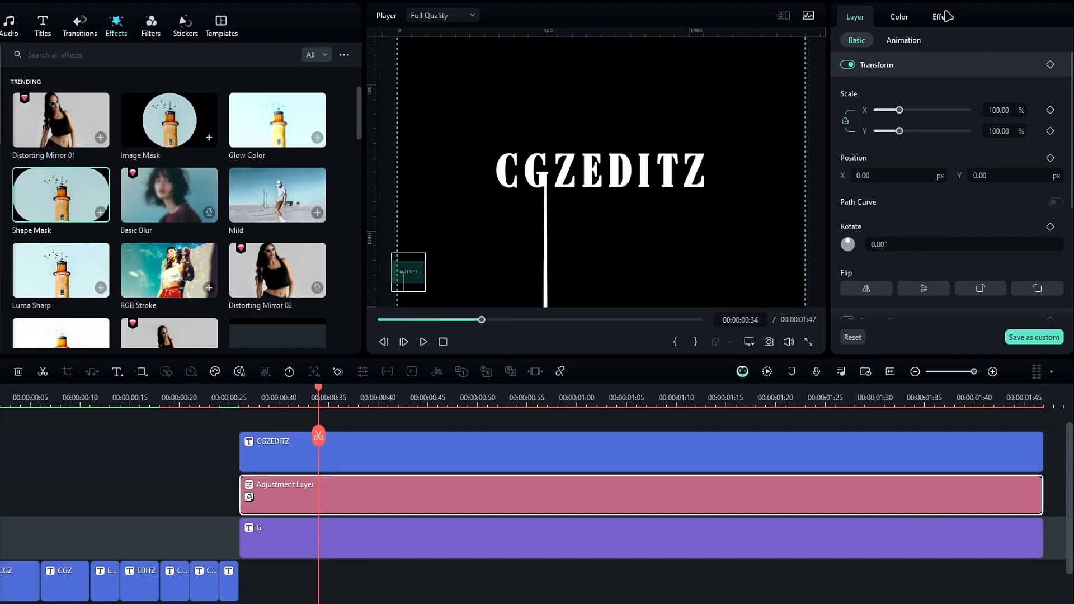
left_click(943, 17)
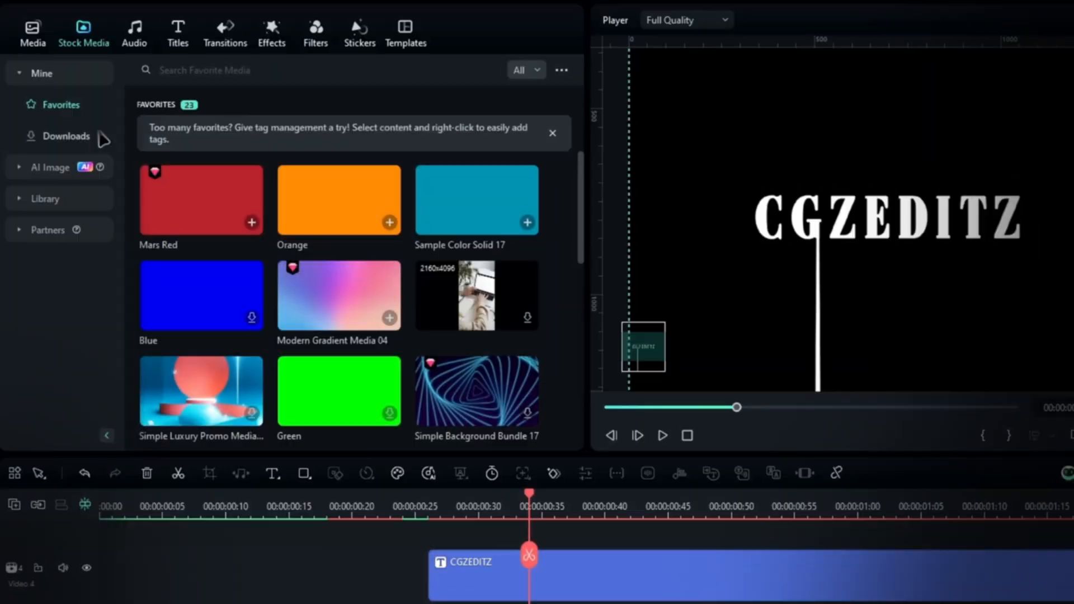
- Add the Mars Red stock color on the track below the G title, keeping the 1400 x 1600 60fps project settings
left_click_drag(240, 230, 175, 546)
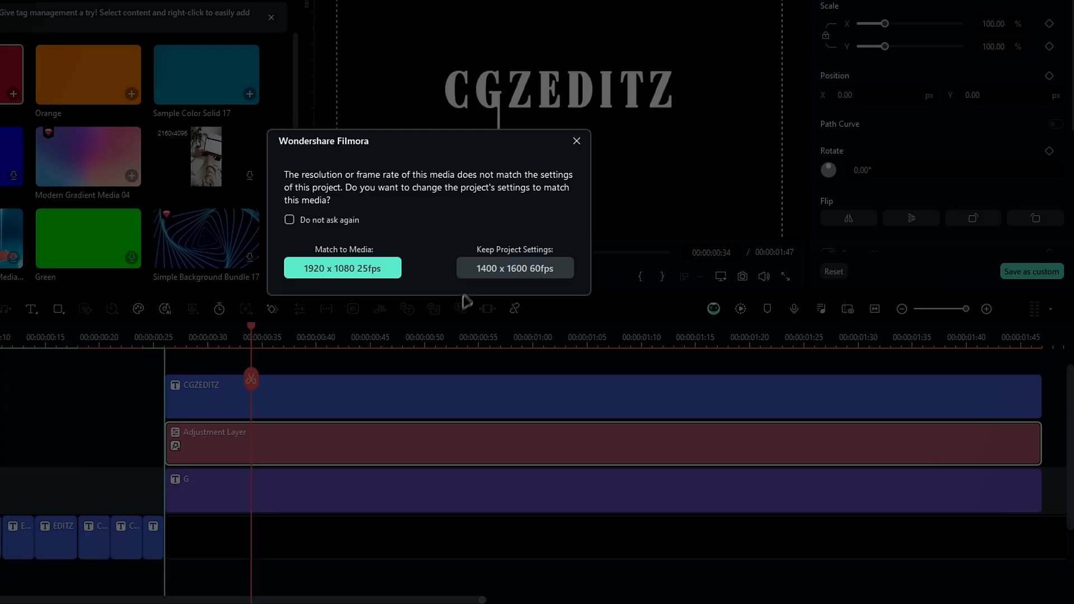
left_click(486, 270)
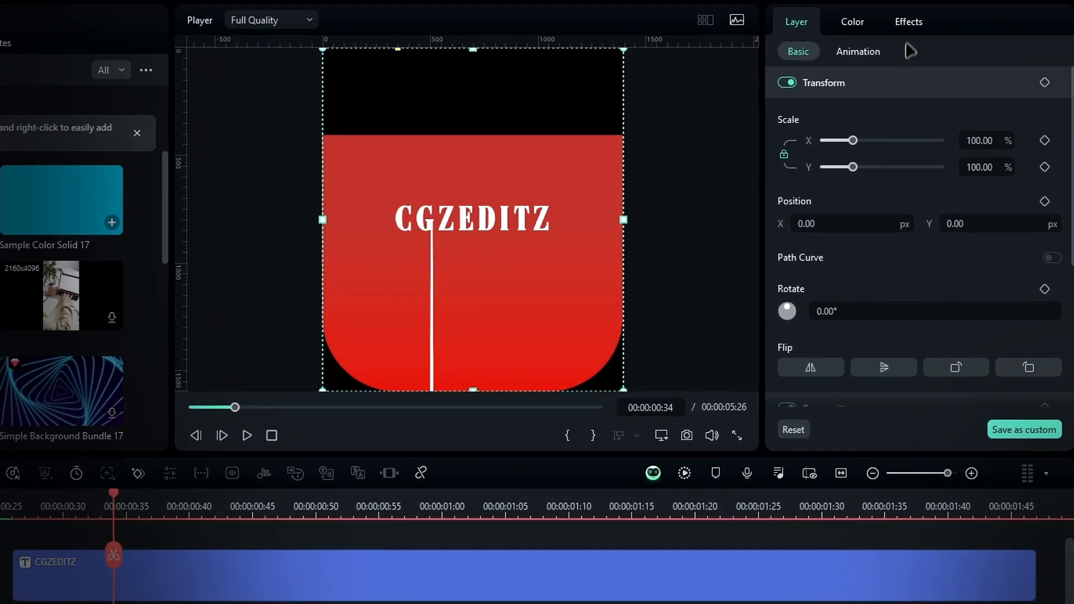
- Set the adjustment layer's Shape Mask to blur strength 20, radius 0 and height 0.17
left_click(911, 29)
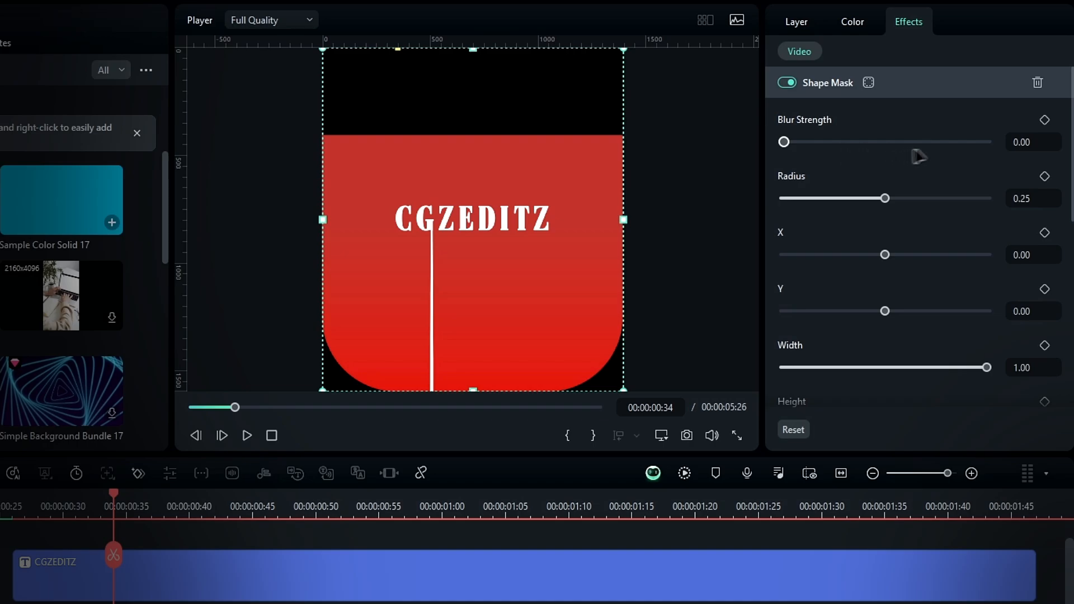
left_click(1024, 143)
type("20")
key("Return")
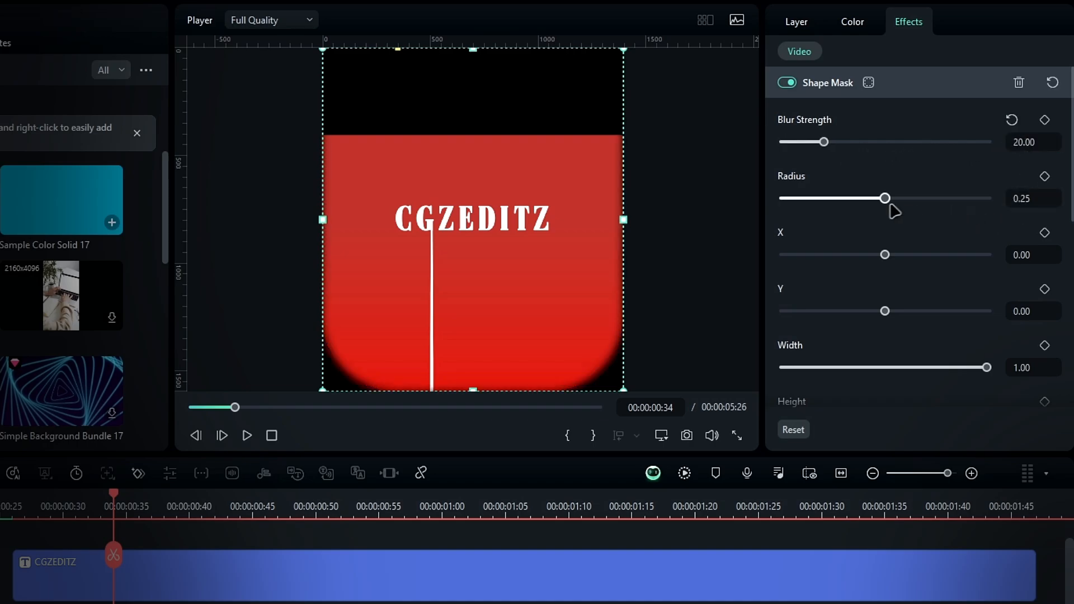
left_click_drag(886, 198, 737, 207)
scroll(833, 215, "down", 3)
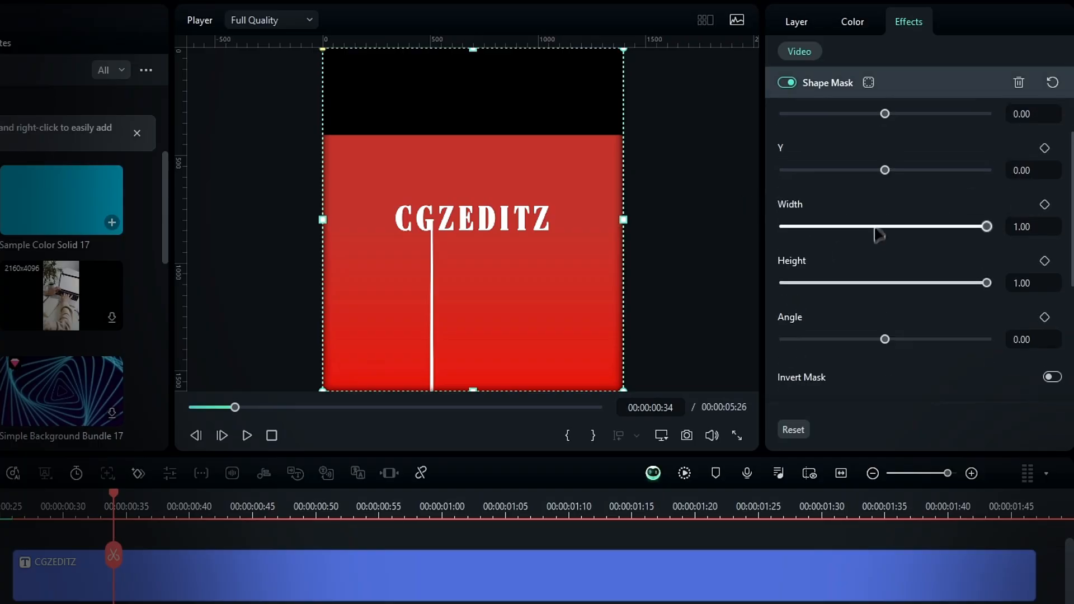
left_click_drag(987, 282, 824, 300)
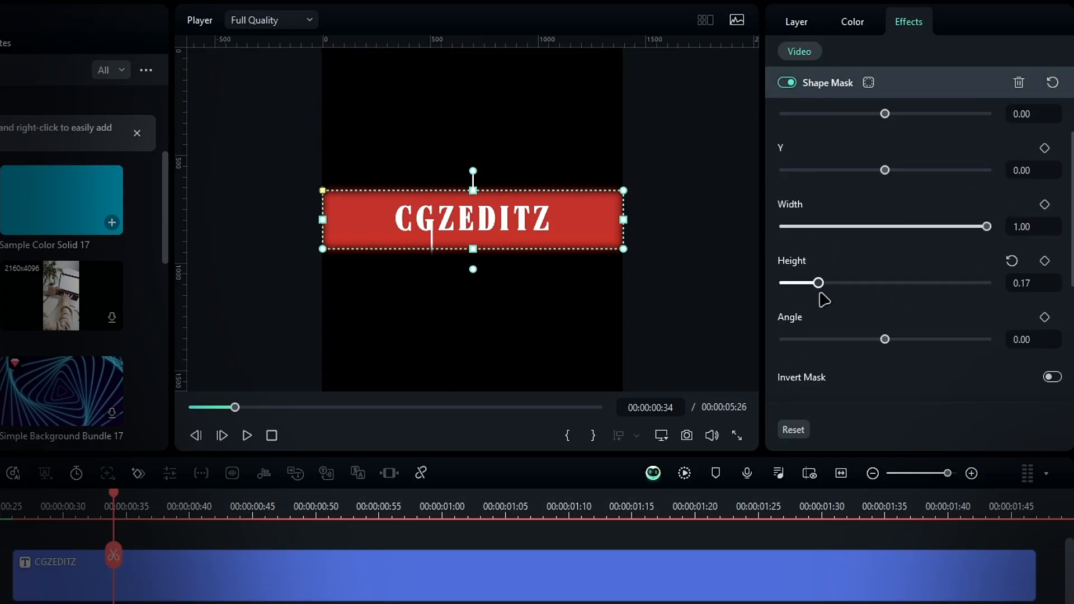
- Tilt the Shape Mask to an angle of -15.30 and shift it to Y -0.23, above the CGZEDITZ text
left_click(1028, 339)
type("-15")
key("Return")
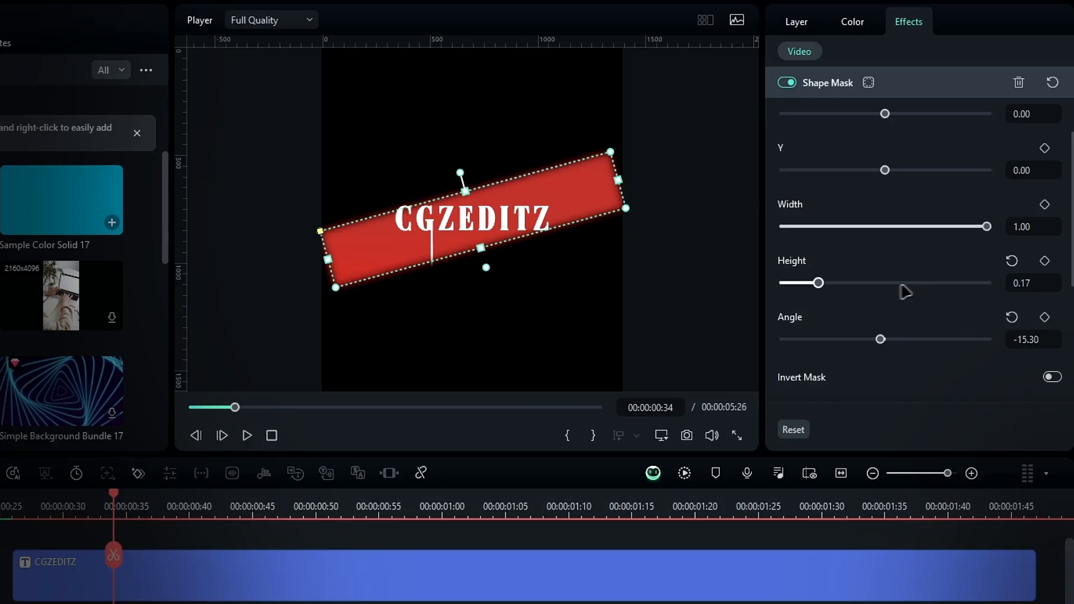
scroll(906, 291, "up", 1)
mouse_move(886, 218)
left_mouse_down()
mouse_move(933, 216)
mouse_move(851, 216)
mouse_move(898, 218)
left_mouse_up()
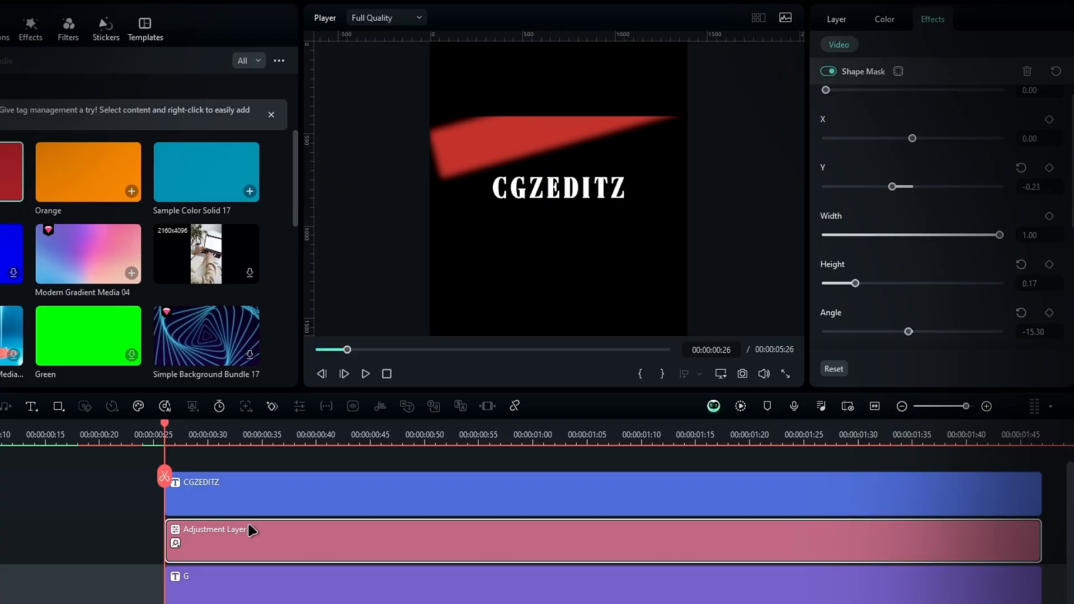
- Add a keyframe for the Shape Mask's Y value at 00:00:00:38 on the adjustment layer
key("Right")
key("Right")
key("Right")
key("Right")
key("Right")
key("Right")
key("Right")
key("Right")
key("Right")
key("Right")
key("Right")
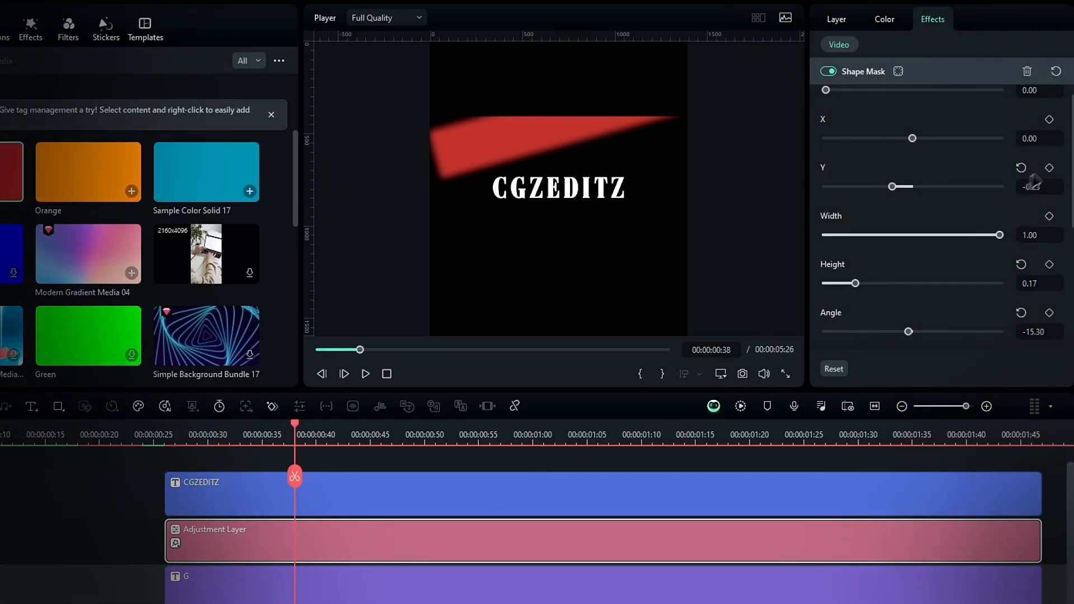
left_click(1050, 169)
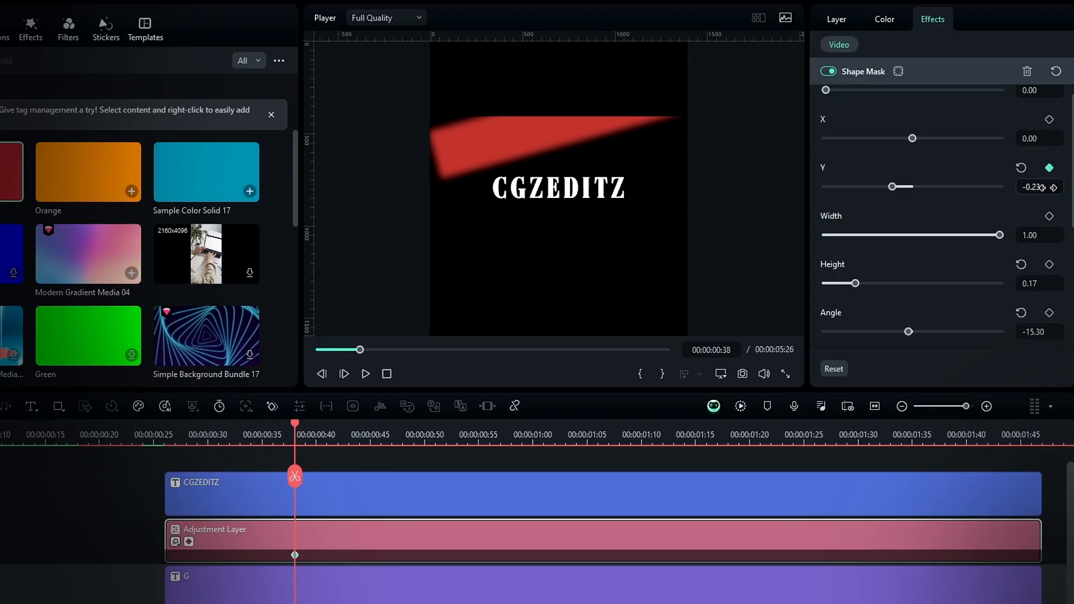
- Keyframe the Shape Mask's Y value to 1.00 at 00:00:01:37, near the end of the adjustment layer
left_click(709, 439)
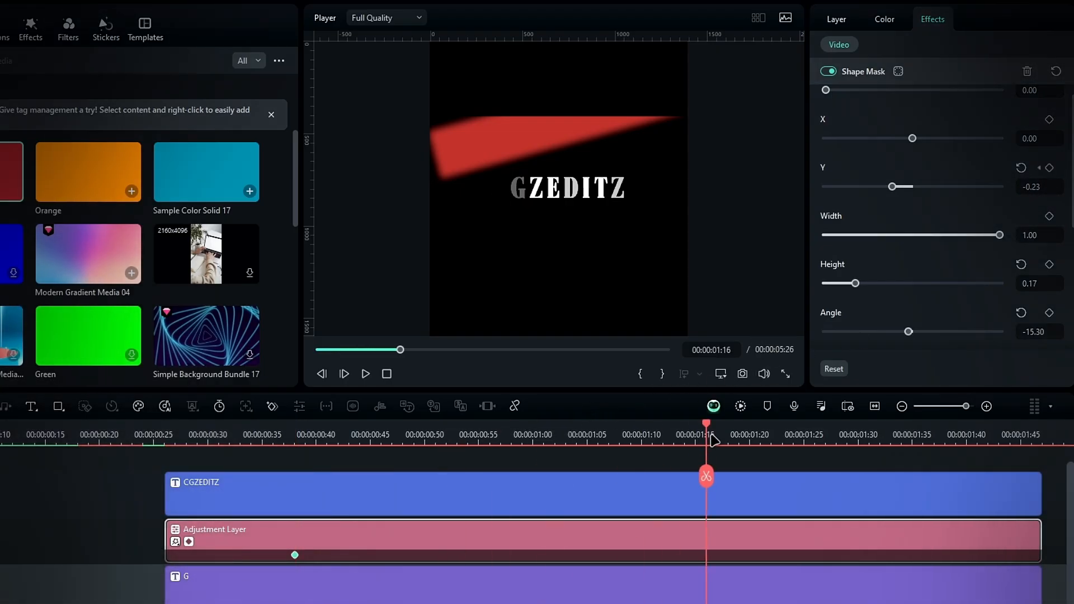
left_click_drag(713, 440, 936, 440)
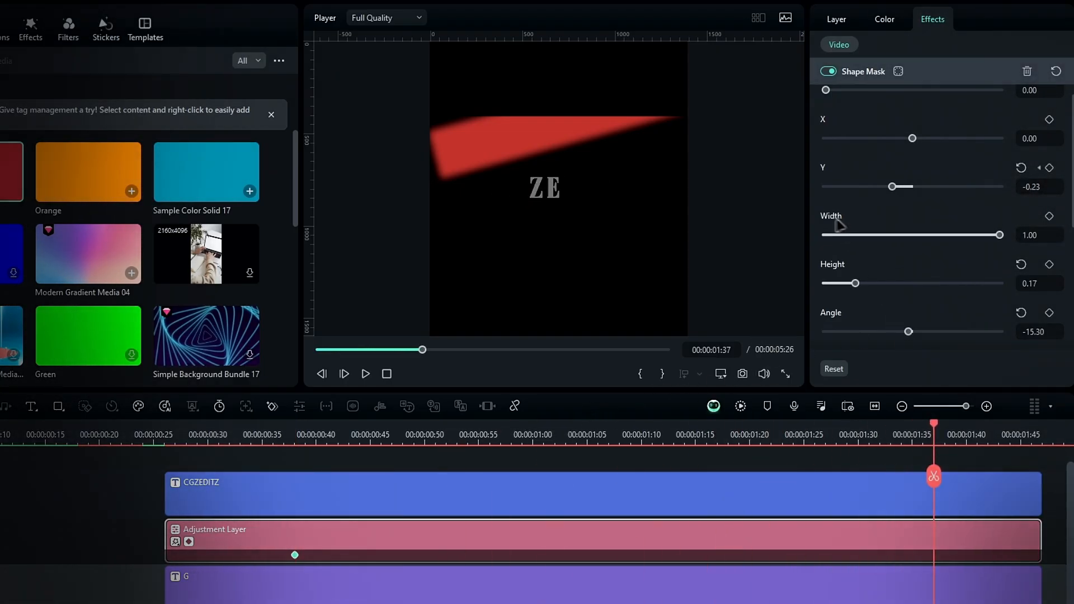
left_click_drag(989, 187, 1035, 191)
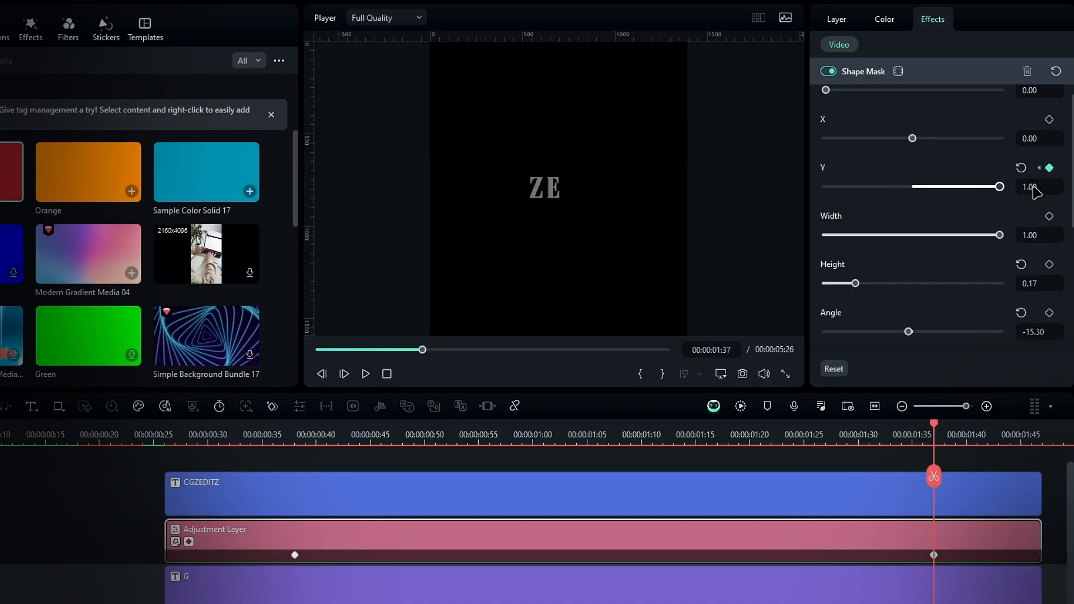
left_click_drag(959, 187, 998, 190)
- Scrub to 00:00:00:51 to check the mask's movement and delete the Mars Red clip from the timeline
left_click_drag(373, 433, 440, 473)
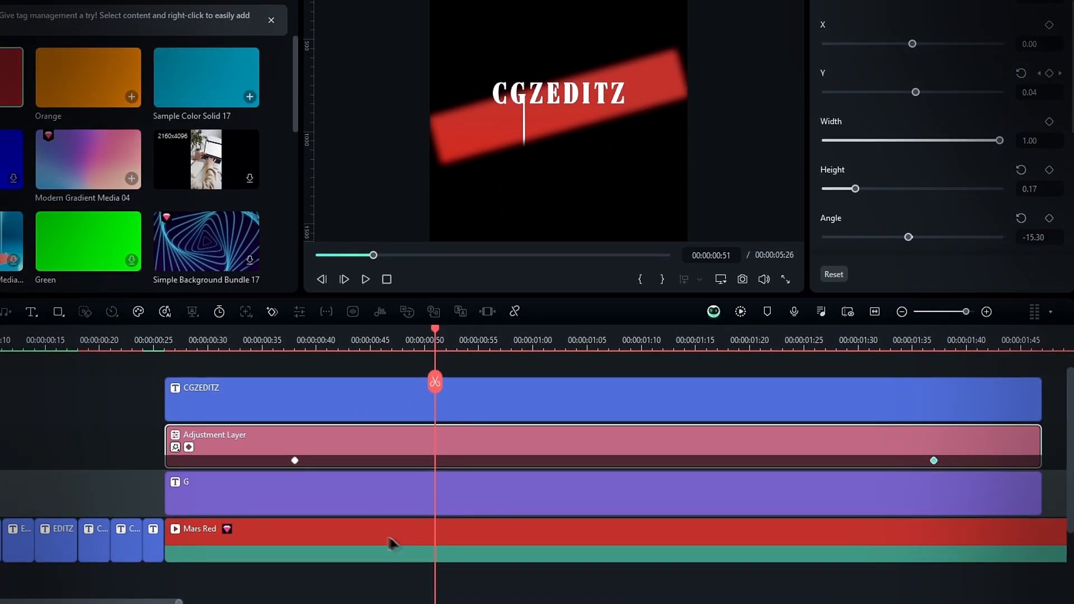
left_click(335, 540)
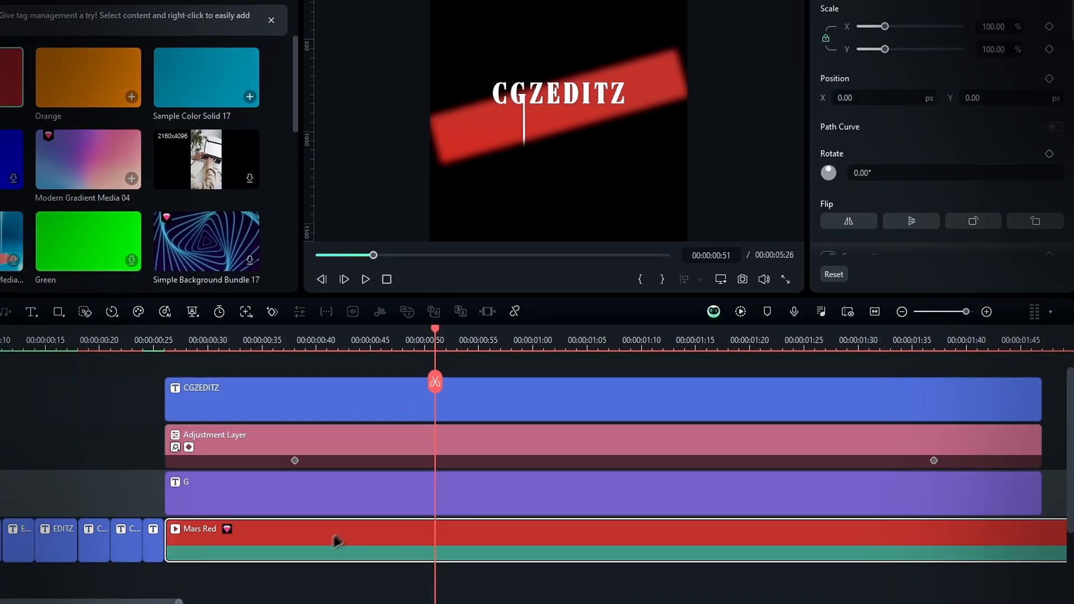
key("Delete")
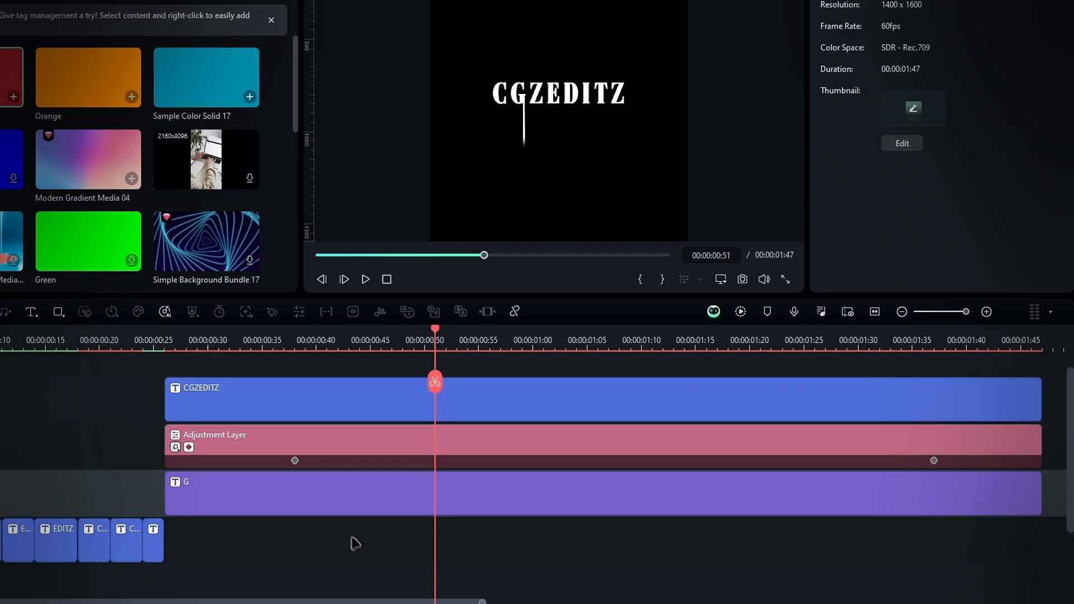
- Play the CGZEDITZ watermark from its start at 00:00:00:26 to review the masked stretch animation
left_click_drag(351, 538, 401, 442)
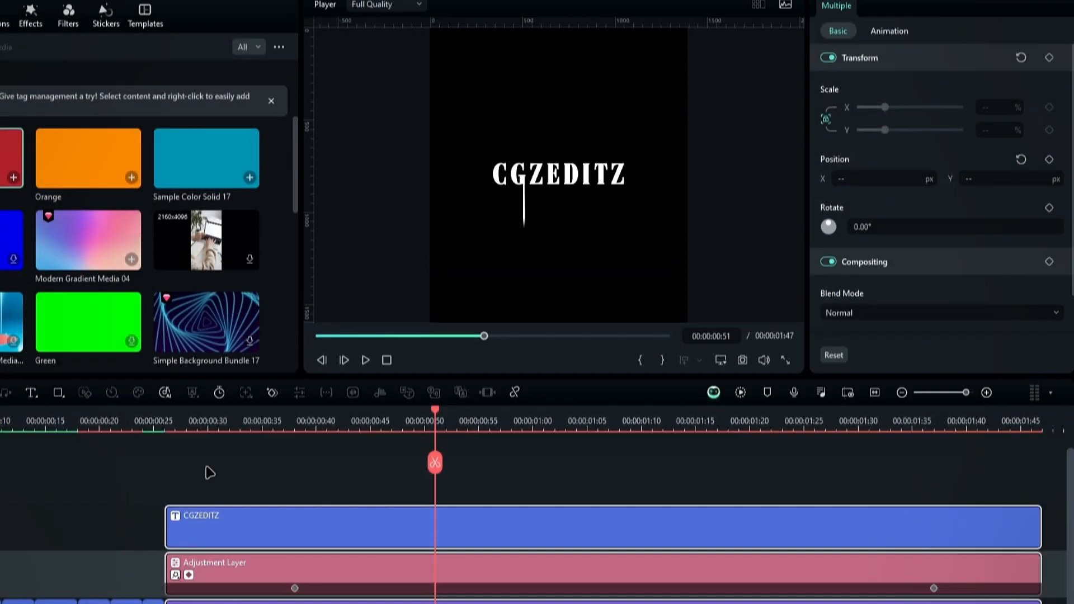
left_click_drag(435, 477, 168, 470)
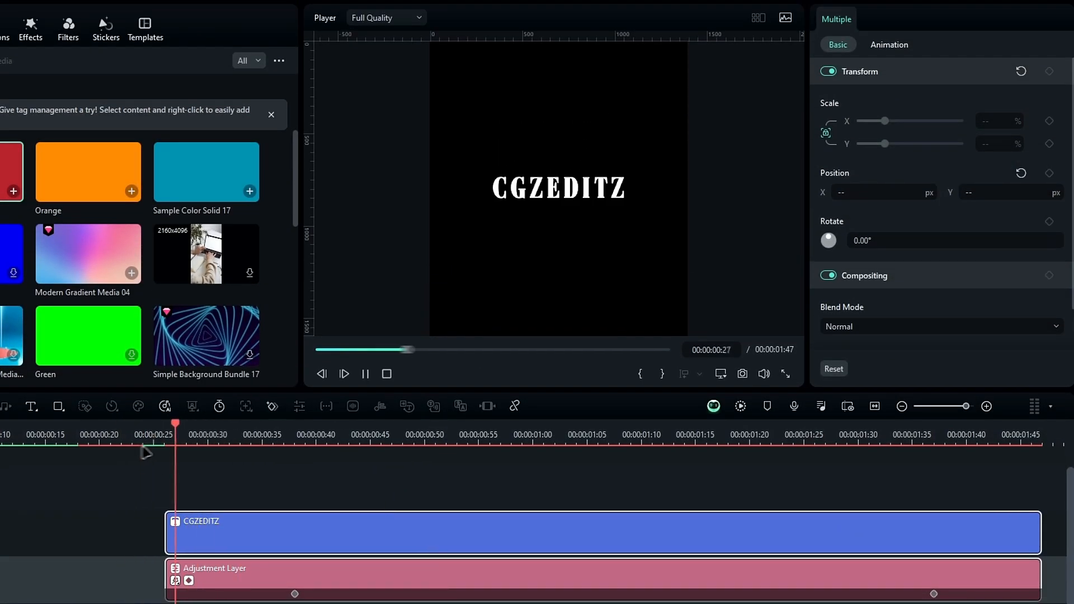
key("space")
left_click(163, 435)
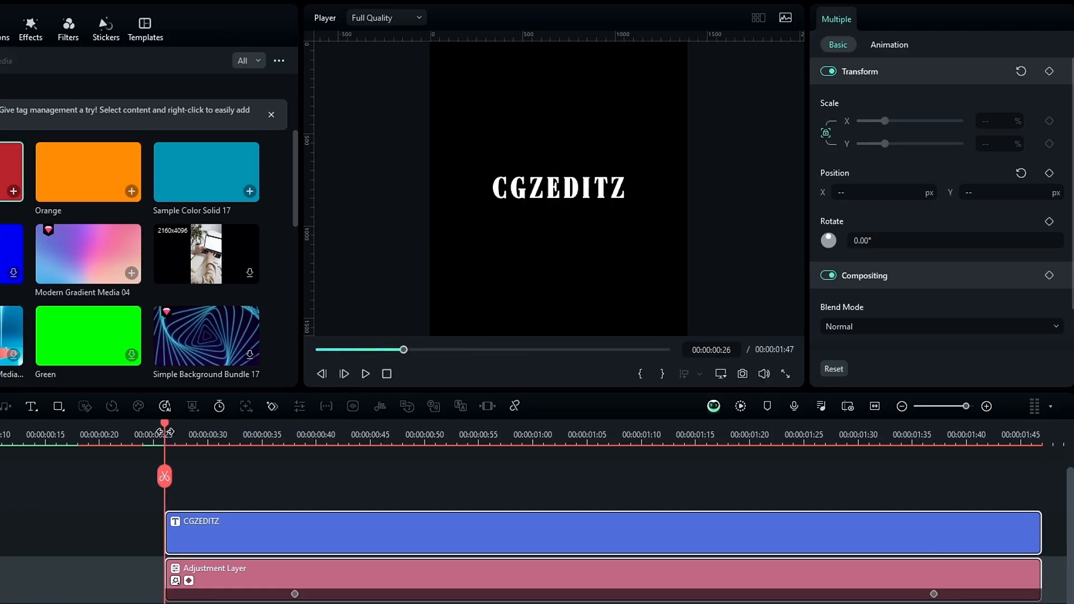
left_click(165, 431)
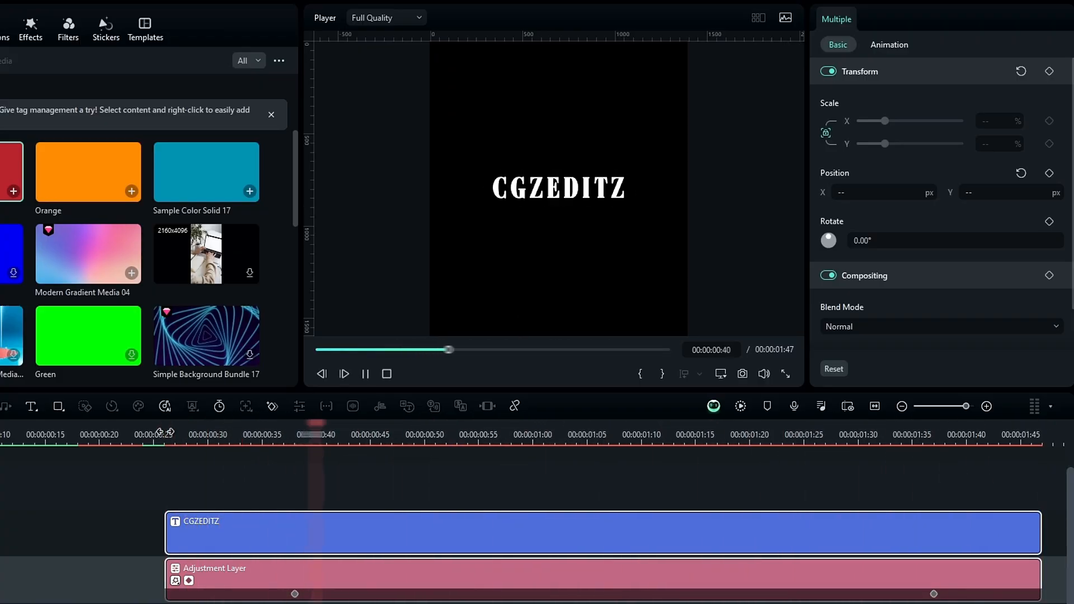
key("space")
left_click_drag(165, 432, 354, 496)
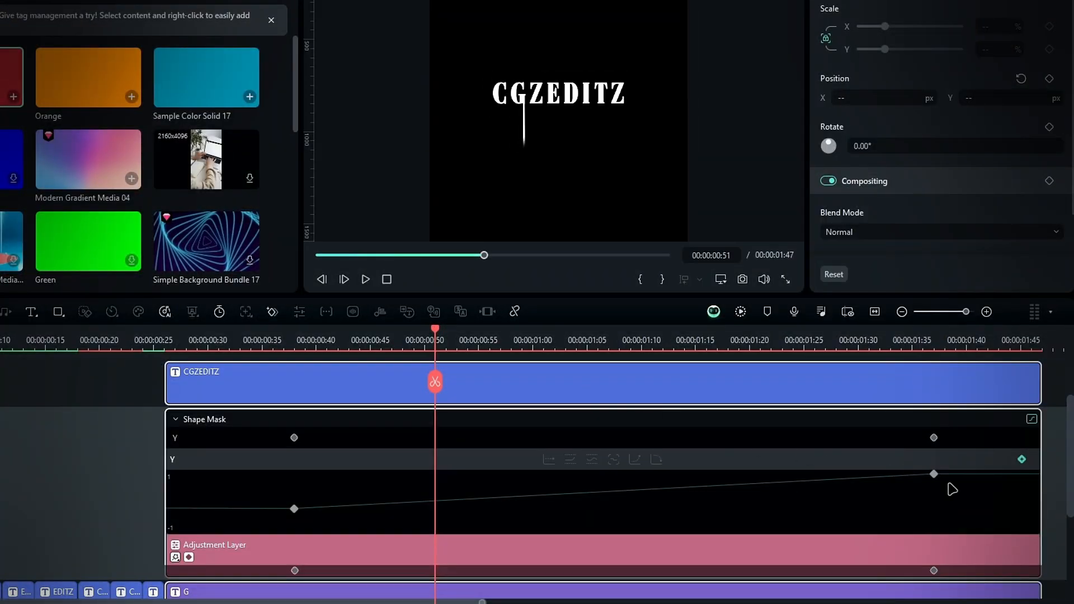
- Ease the Shape Mask's Y curve into its last keyframe and close the adjustment layer's keyframe graph
left_click(934, 475)
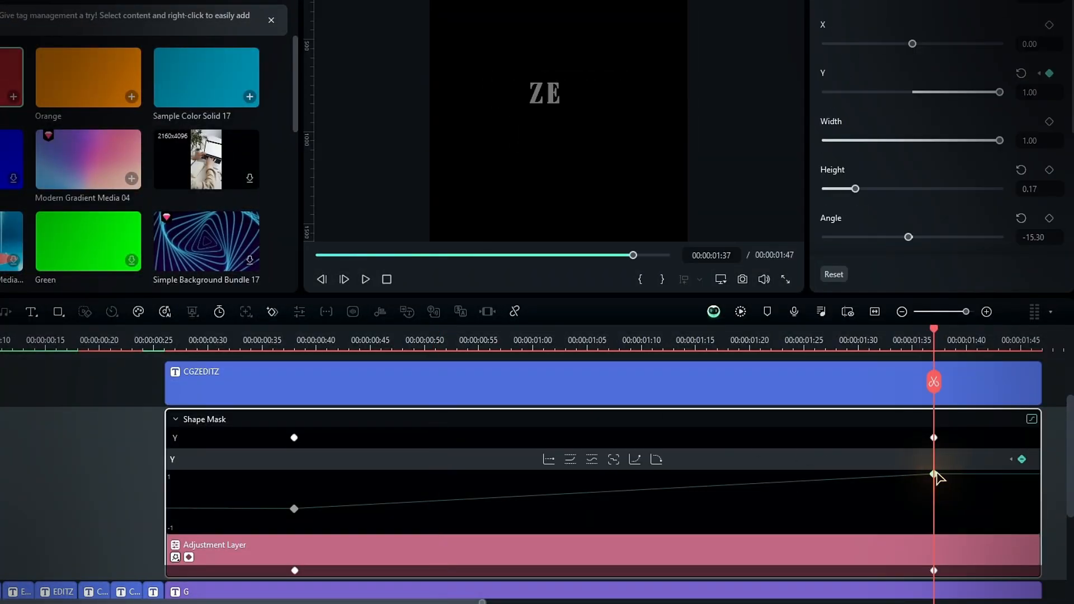
left_click(656, 460)
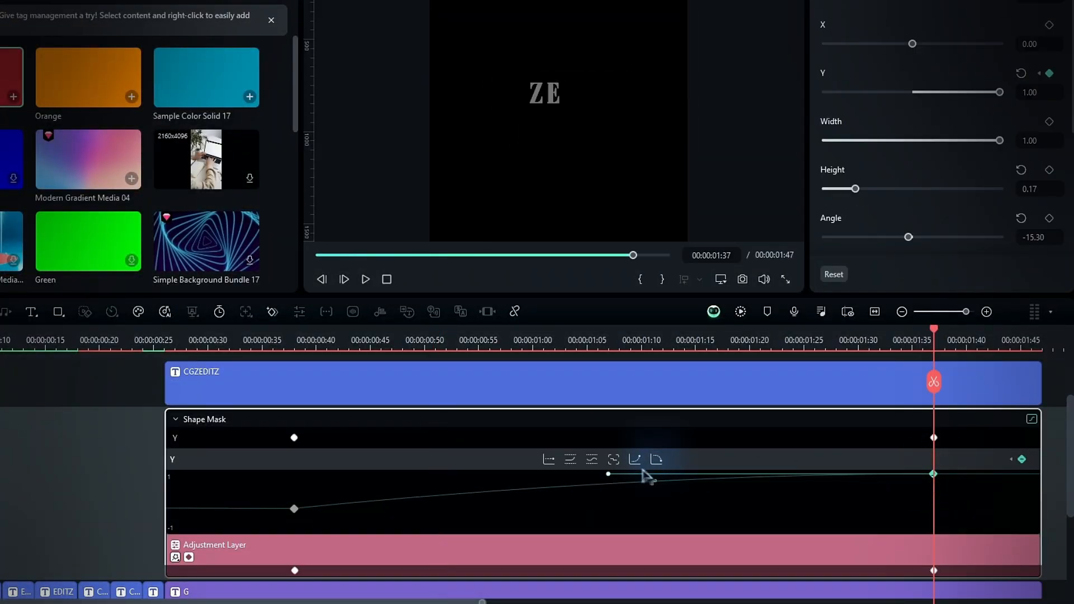
left_click(189, 557)
left_click(197, 344)
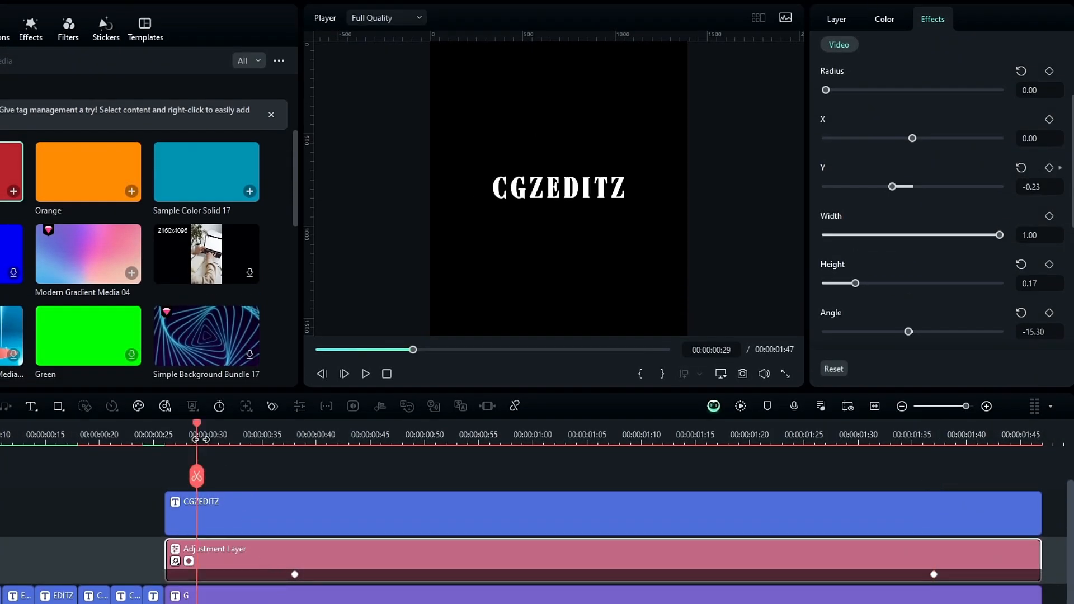
- Play the CGZEDITZ watermark and scrub to 00:00:00:44 to check the stretch below the G
key("space")
key("space")
left_click_drag(198, 440, 360, 440)
- Combine the CGZEDITZ title, the adjustment layer and the G clip into a compound clip with the default name Compound Clip 1
left_click(557, 474)
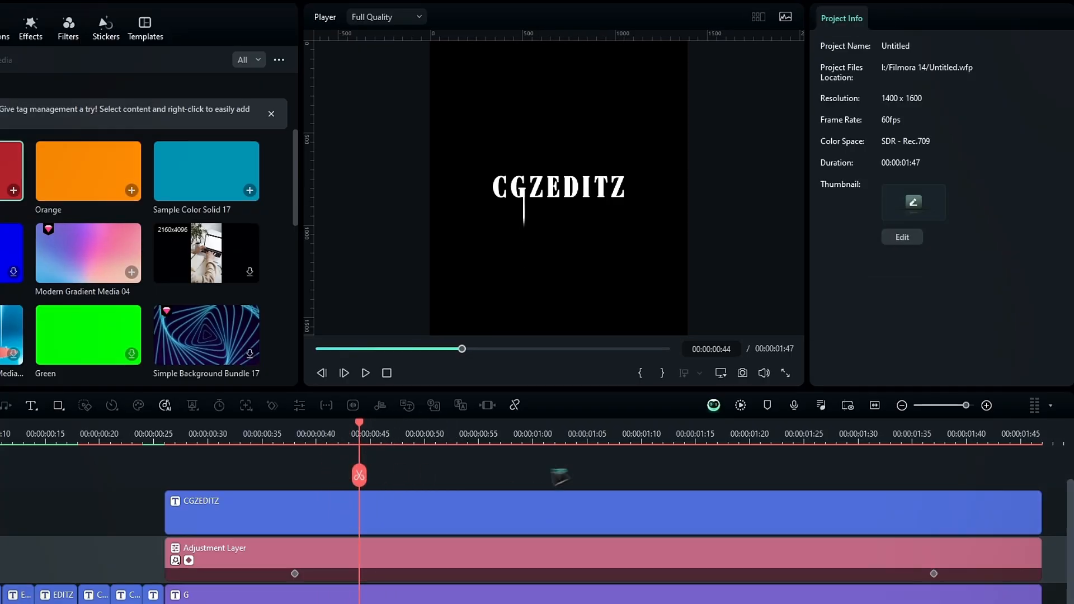
left_click_drag(556, 475, 372, 603)
key("alt+g")
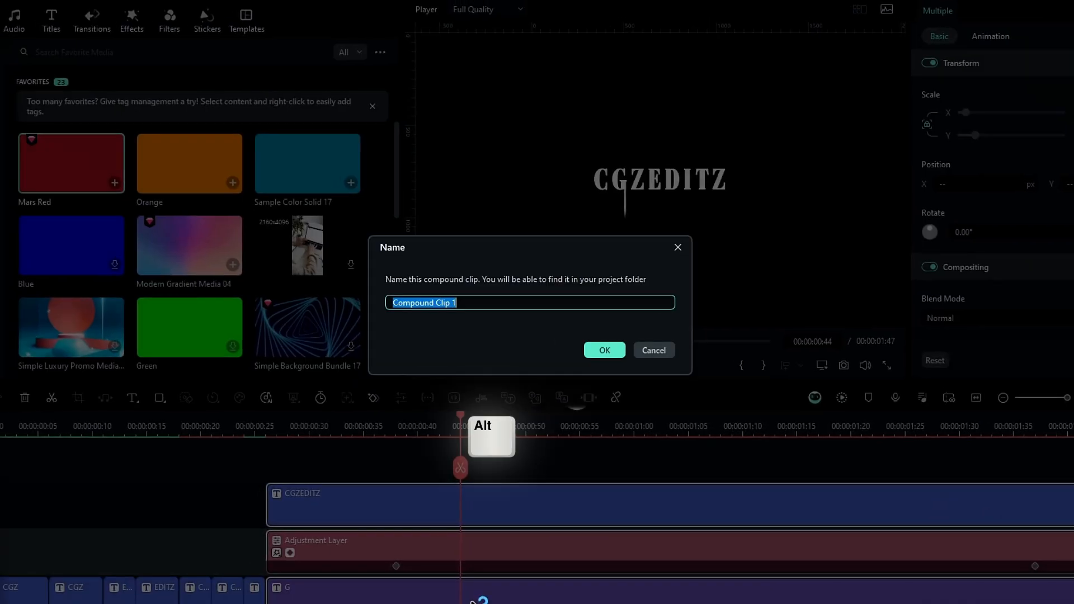
key("Return")
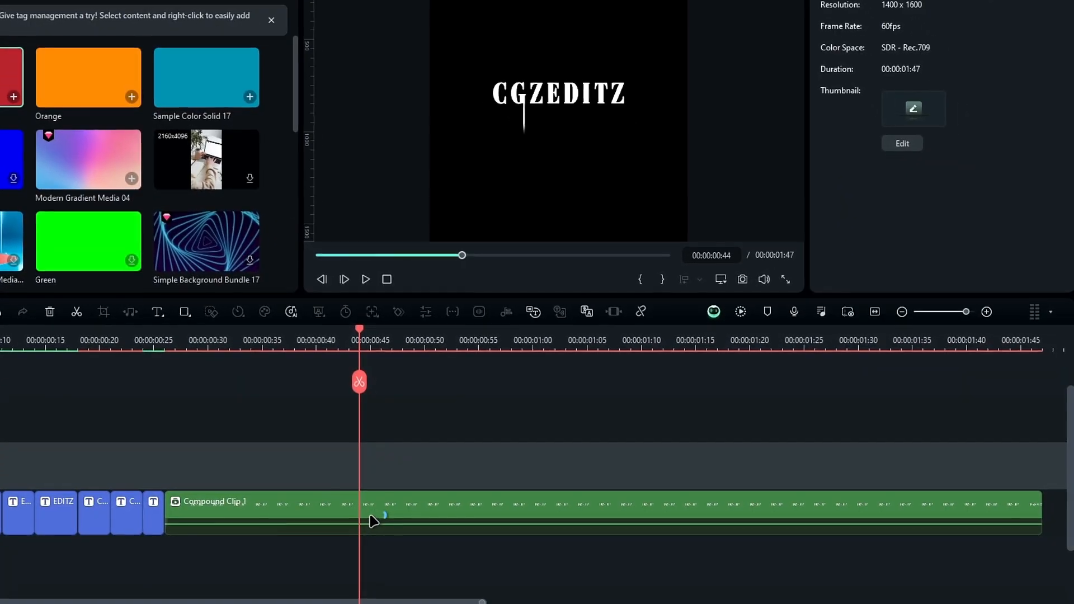
- Keyframe the compound clip's scale from 100% at its start to 80% at its end, 00:00:01:47
left_click_drag(249, 339, 649, 339)
left_click_drag(651, 469, 207, 497)
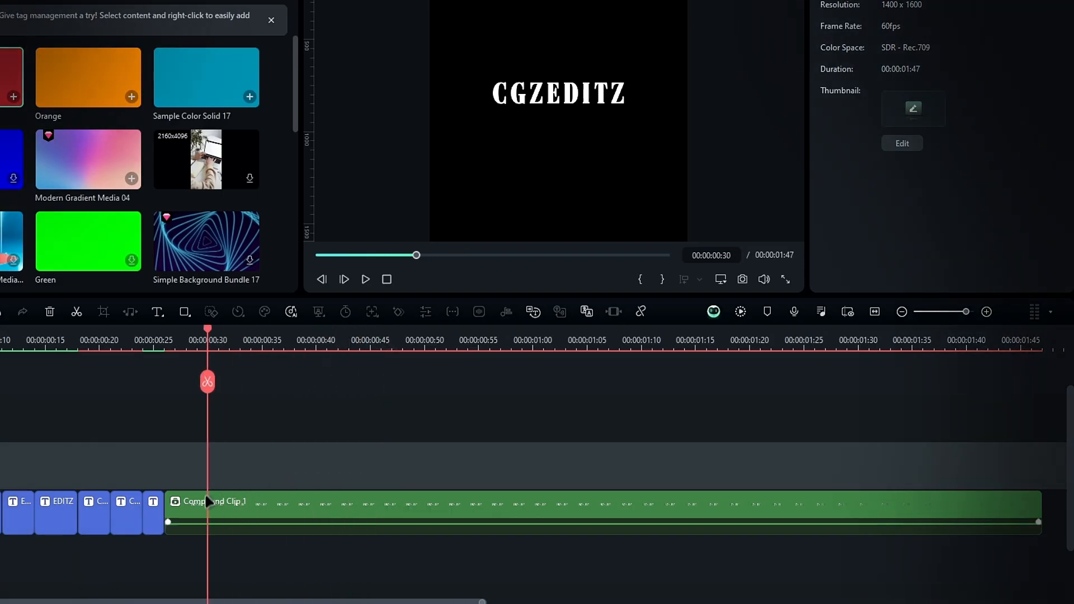
left_click(270, 498)
key("Up")
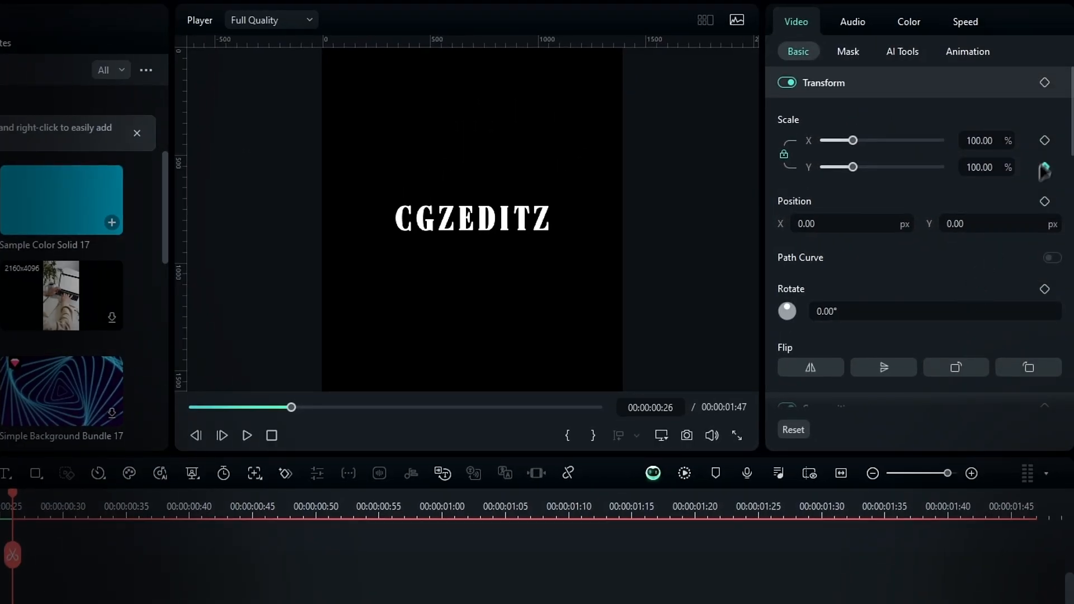
left_click(1047, 141)
key("Down")
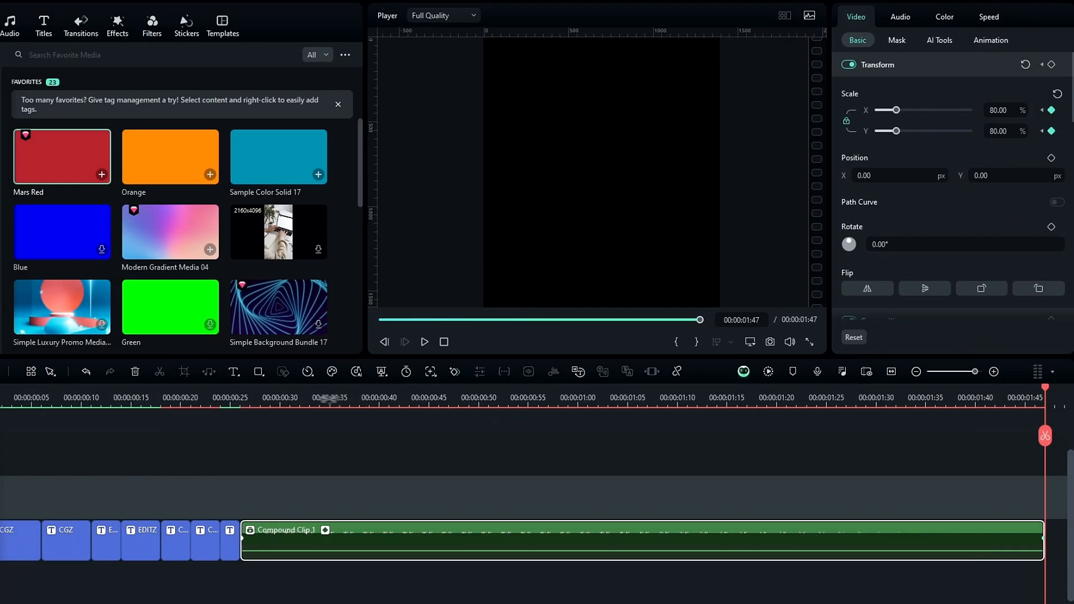
- Add the Warp Zoom 6 transition to the start of Compound Clip 1 with a duration of 00:00:00:20
left_click_drag(83, 508, 310, 508)
left_click_drag(469, 436, 280, 437)
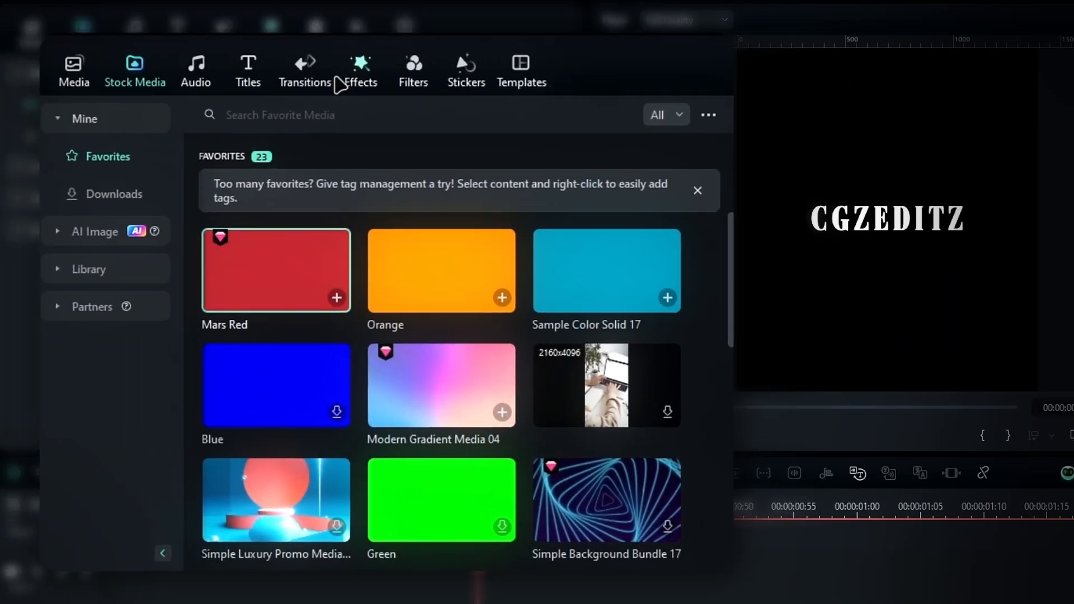
left_click(227, 31)
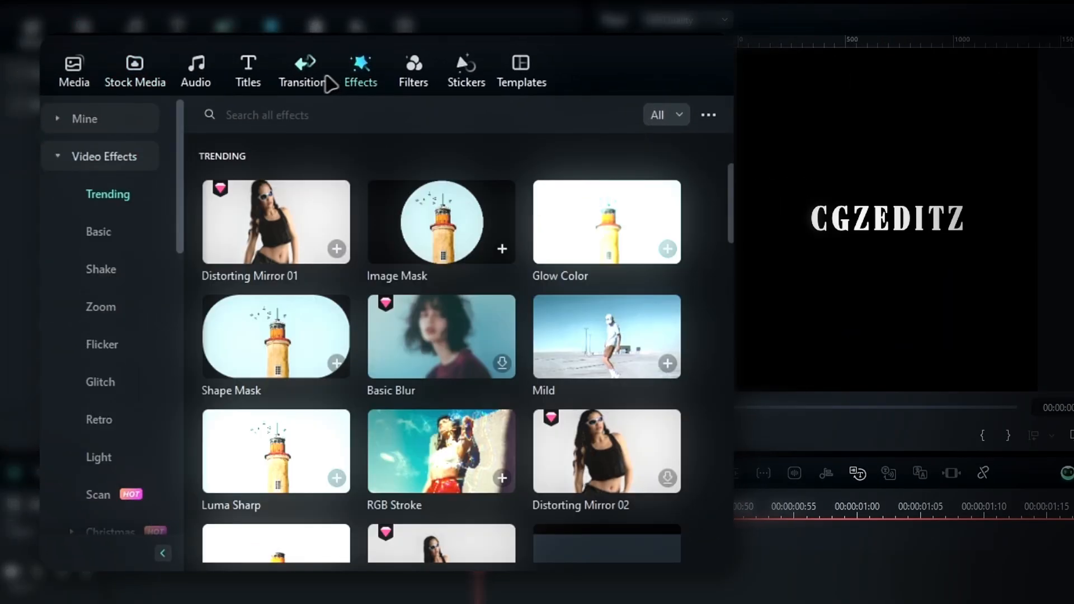
left_click(204, 41)
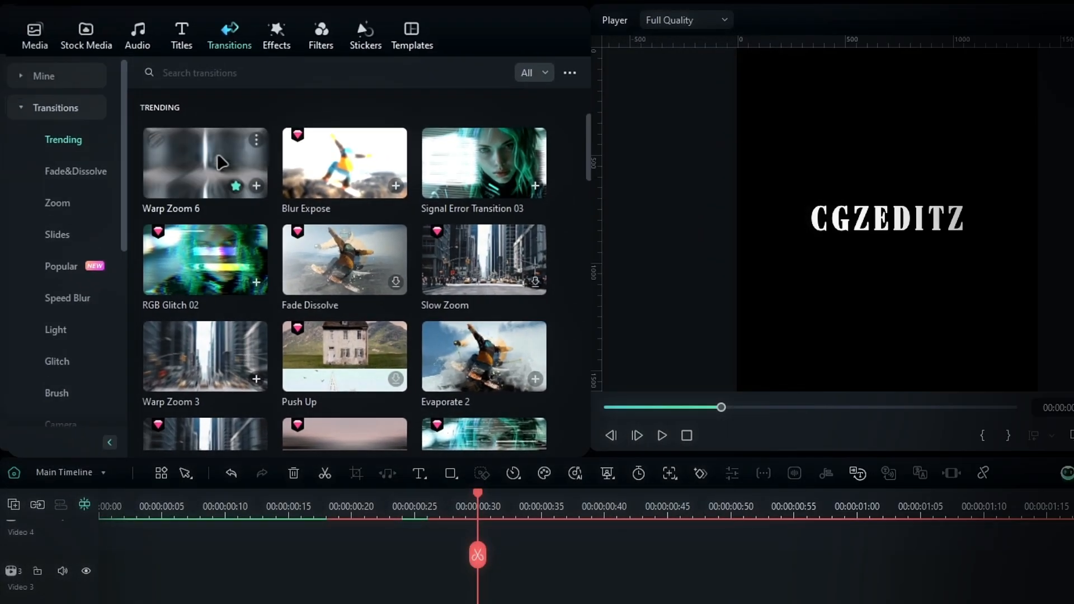
left_click_drag(221, 163, 281, 548)
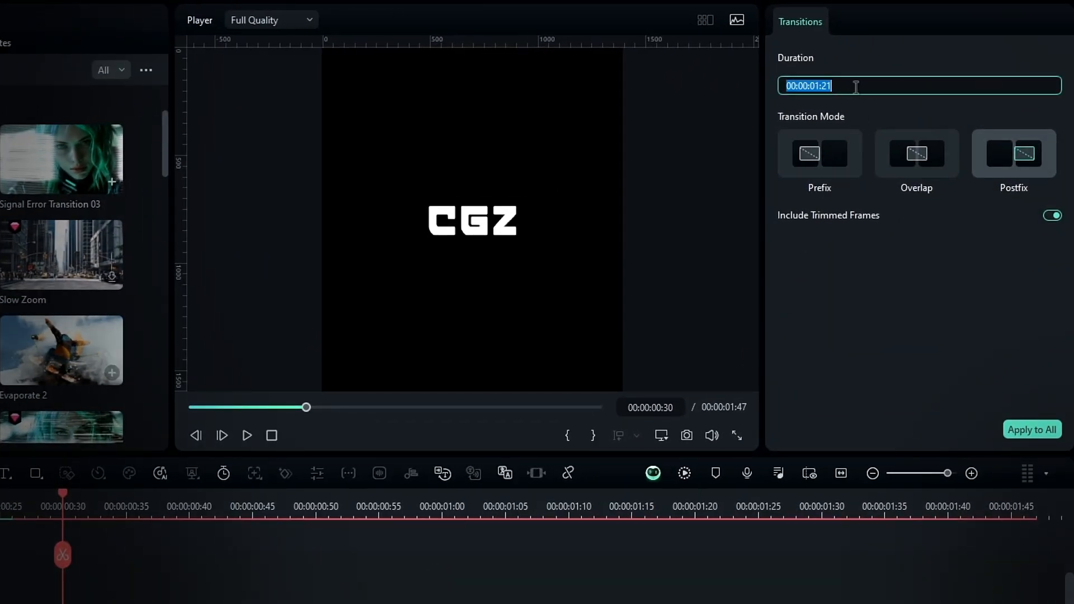
key("Return")
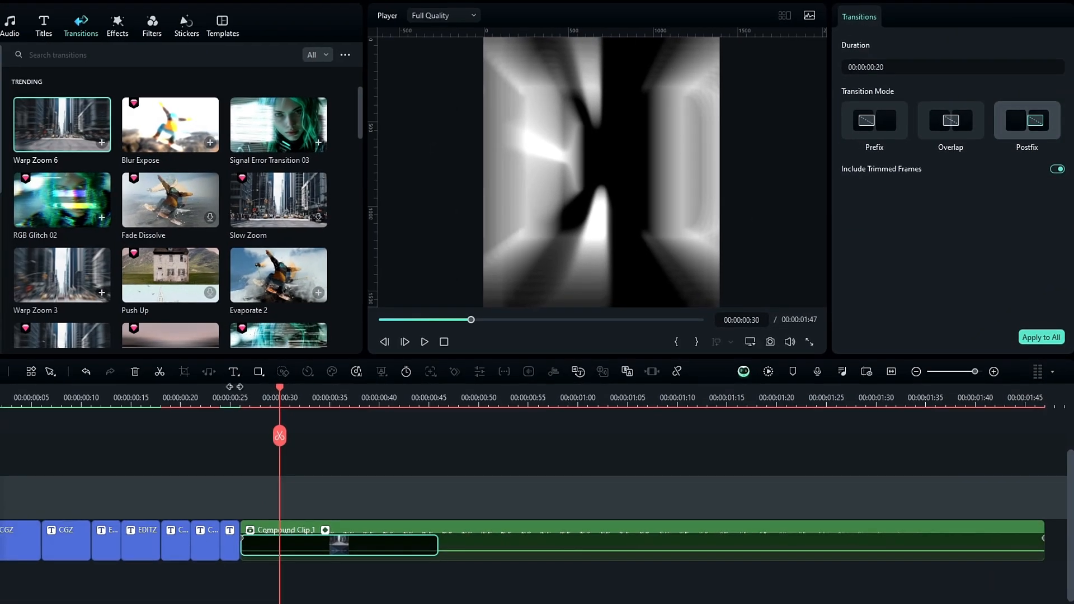
- Play the sequence repeatedly around the compound clip's start to review the Warp Zoom 6 transition
left_click(11, 493)
key("space")
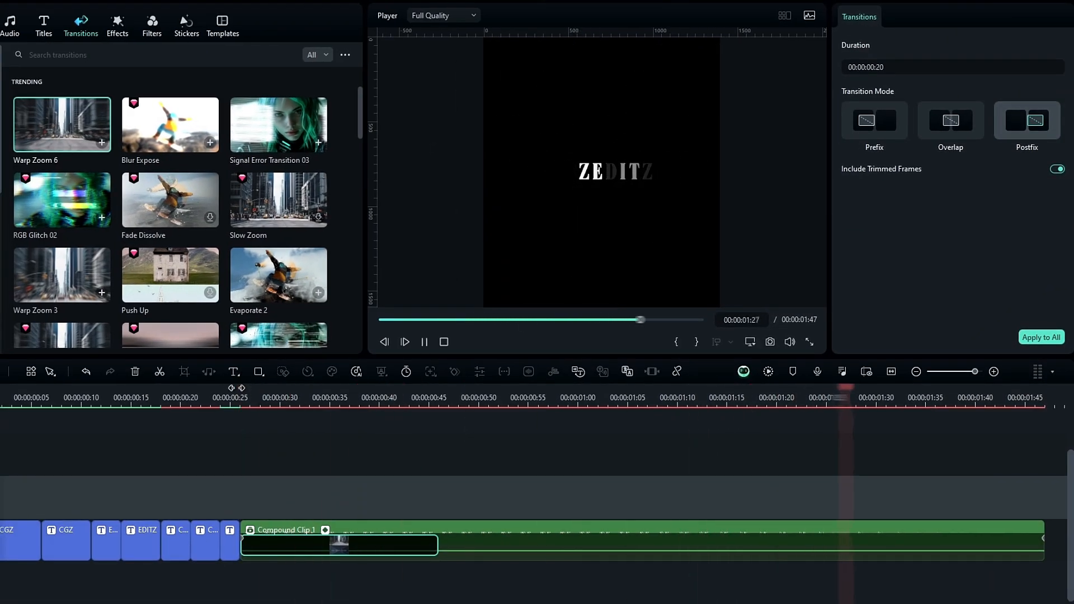
left_click(236, 388)
key("space")
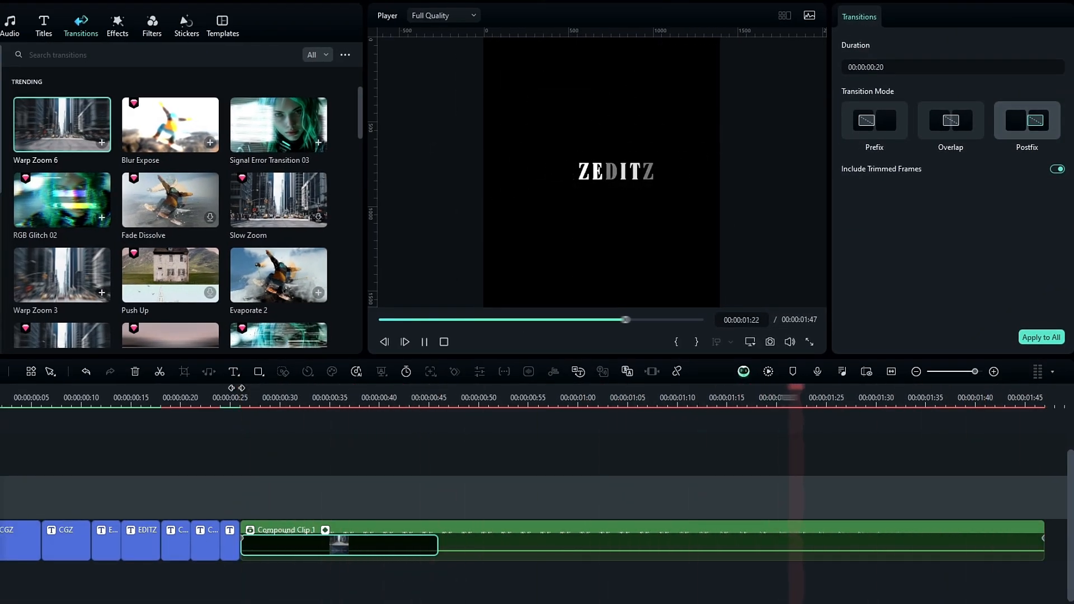
left_click(250, 389)
- Keyframe the compound clip's Position Y at 0.00 px at 00:00:01:30 and at -863.00 px at the clip's end
left_click_drag(250, 392, 721, 480)
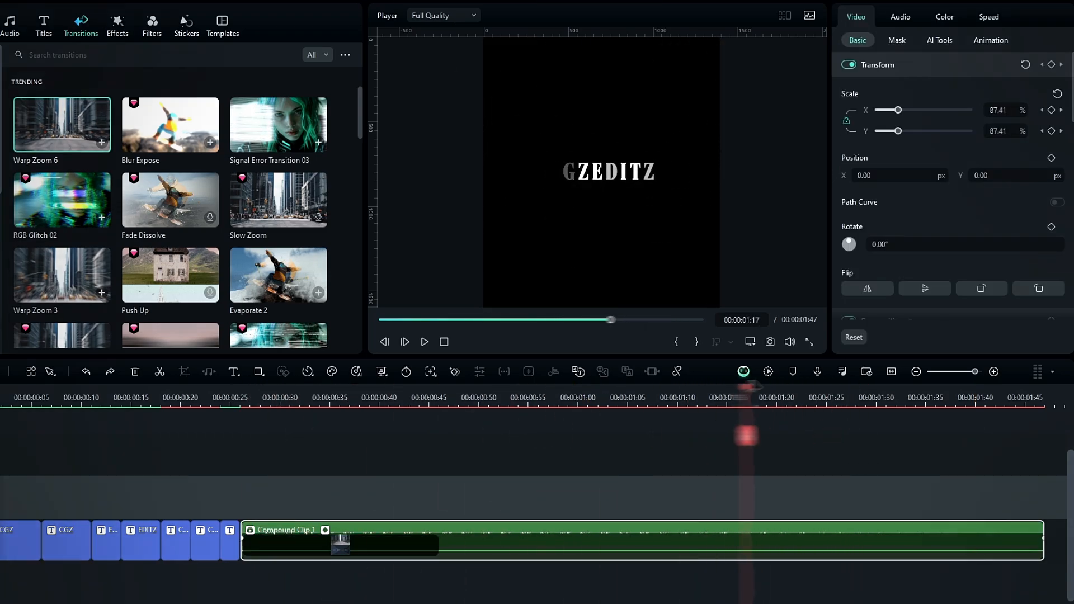
left_click_drag(747, 413, 880, 413)
left_click(1052, 158)
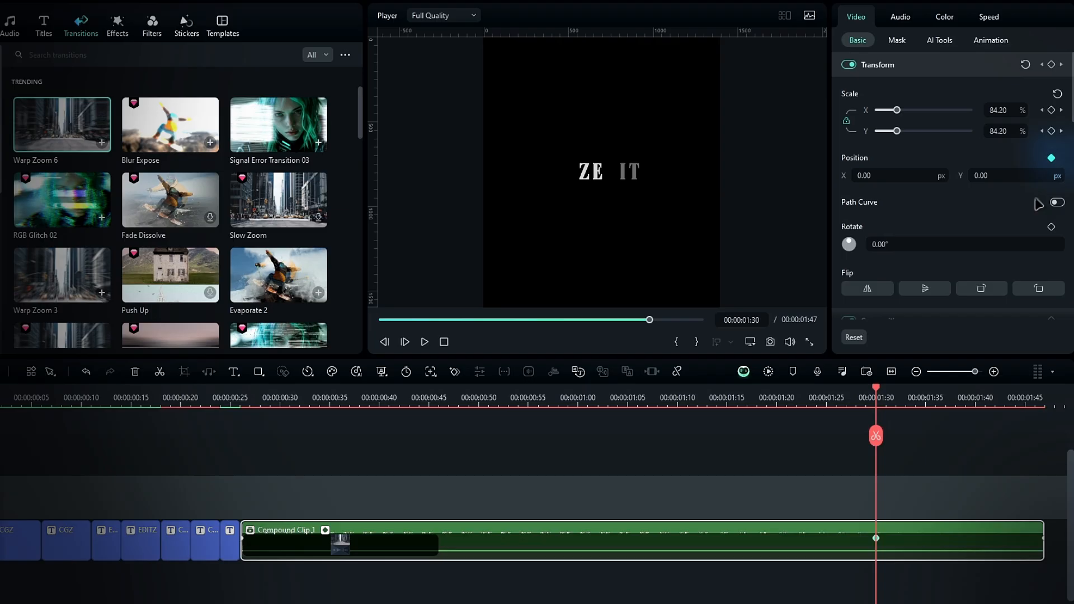
left_click(1006, 400)
left_click_drag(1009, 400, 1045, 400)
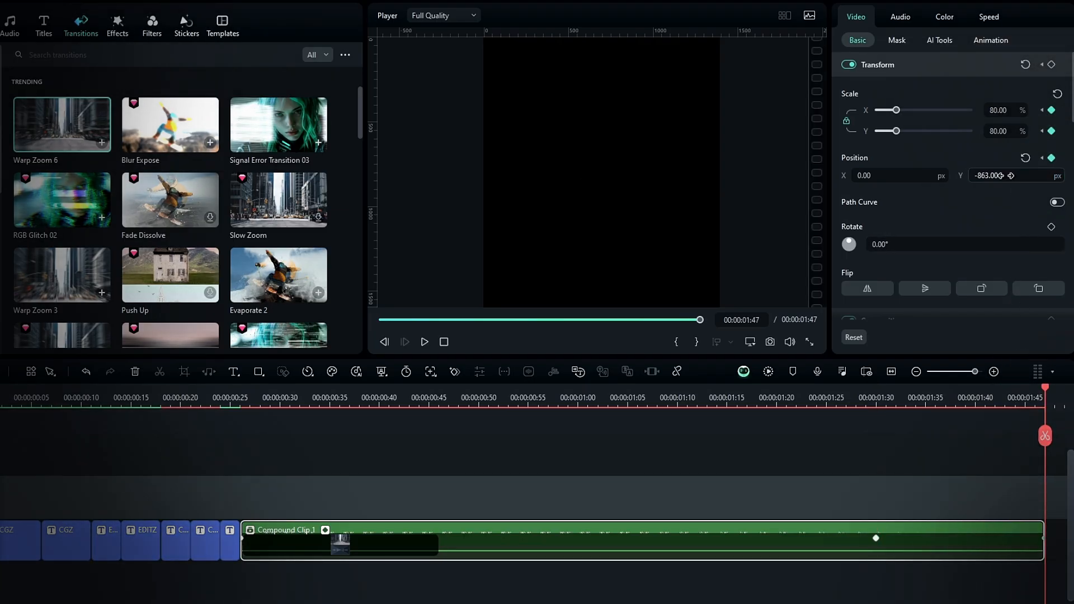
- Move the compound clip's position keyframes earlier, to 00:00:01:05 and 00:00:01:22
mouse_move(864, 401)
left_mouse_down()
mouse_move(1032, 401)
mouse_move(818, 412)
mouse_move(1023, 411)
mouse_move(817, 413)
mouse_move(876, 417)
left_mouse_up()
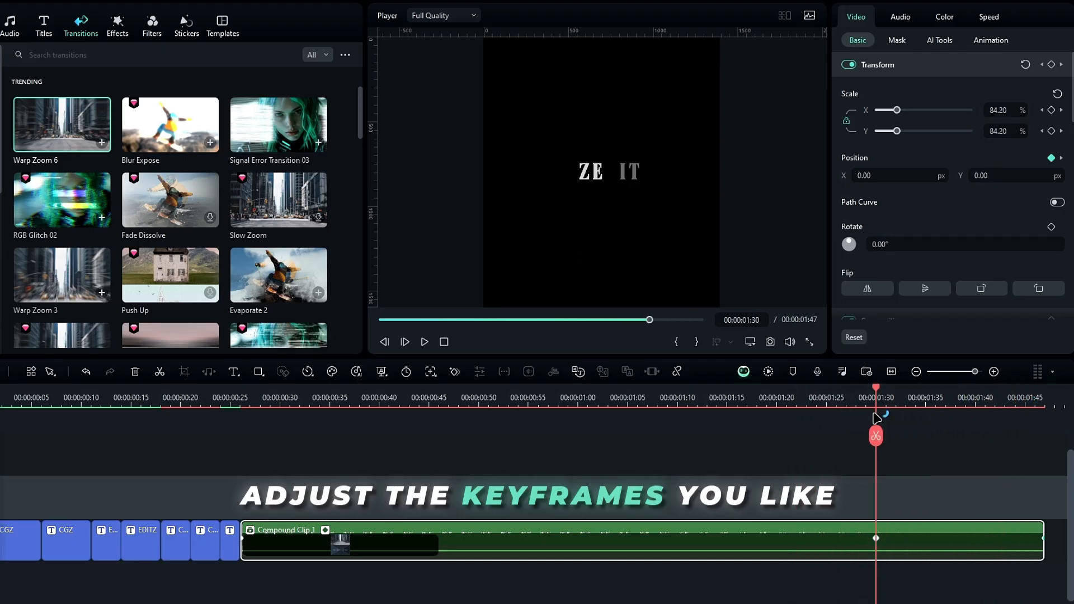
left_click(1040, 538)
left_click_drag(599, 398, 627, 399)
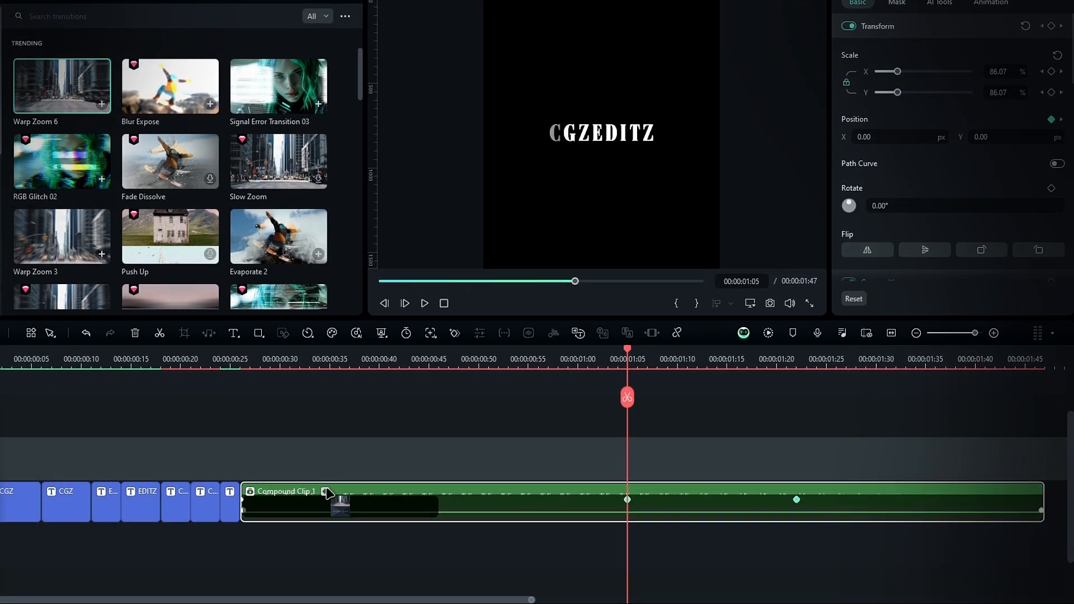
- Ease the compound clip's Position Y curve out of its first keyframe for a gradual start and close the keyframe graph
left_click(325, 492)
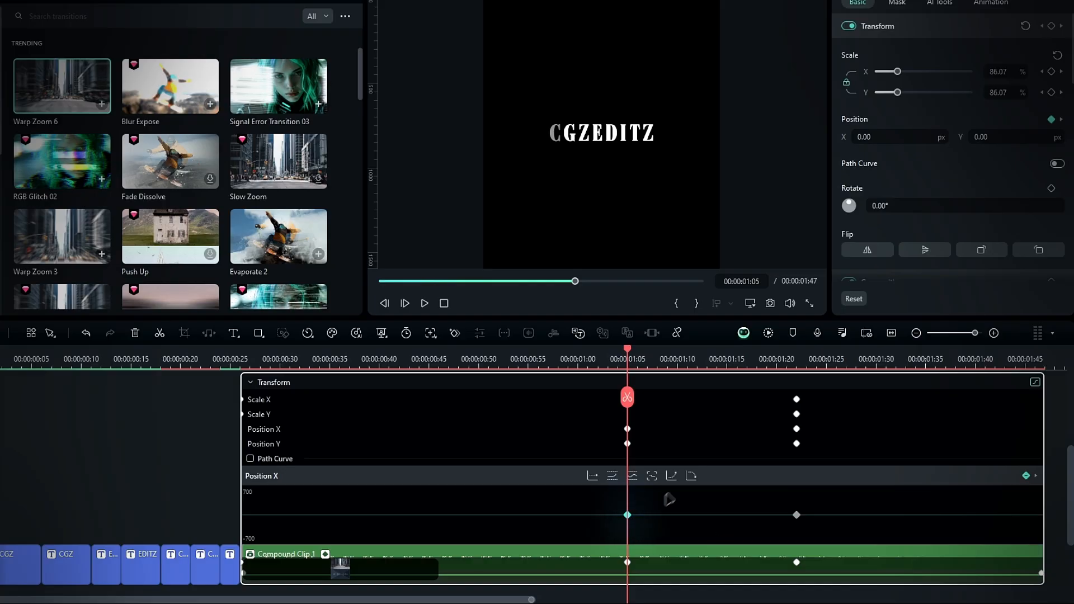
left_click(273, 445)
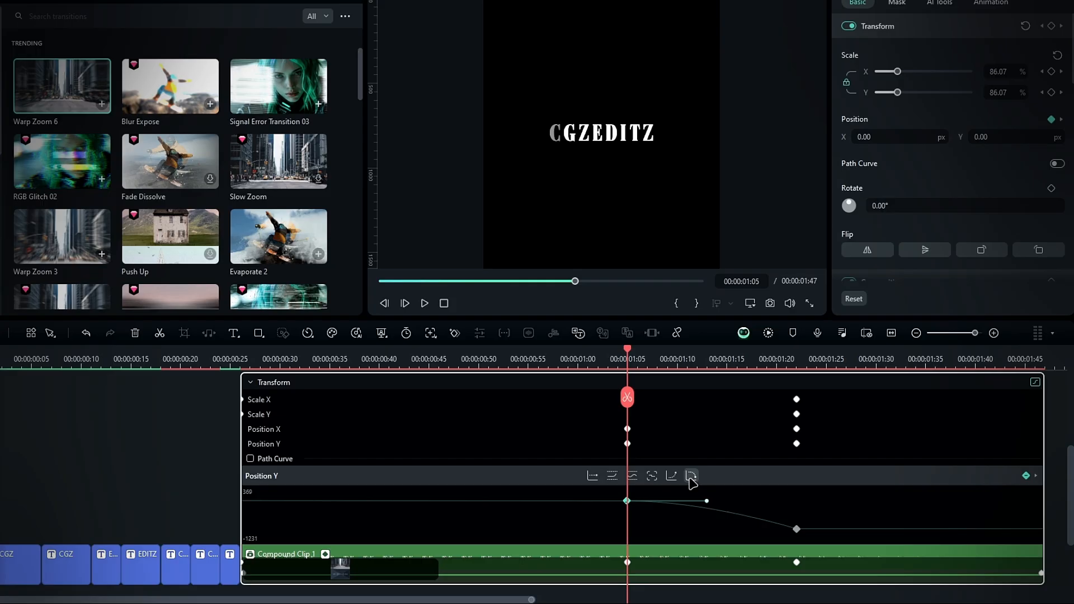
left_click(336, 554)
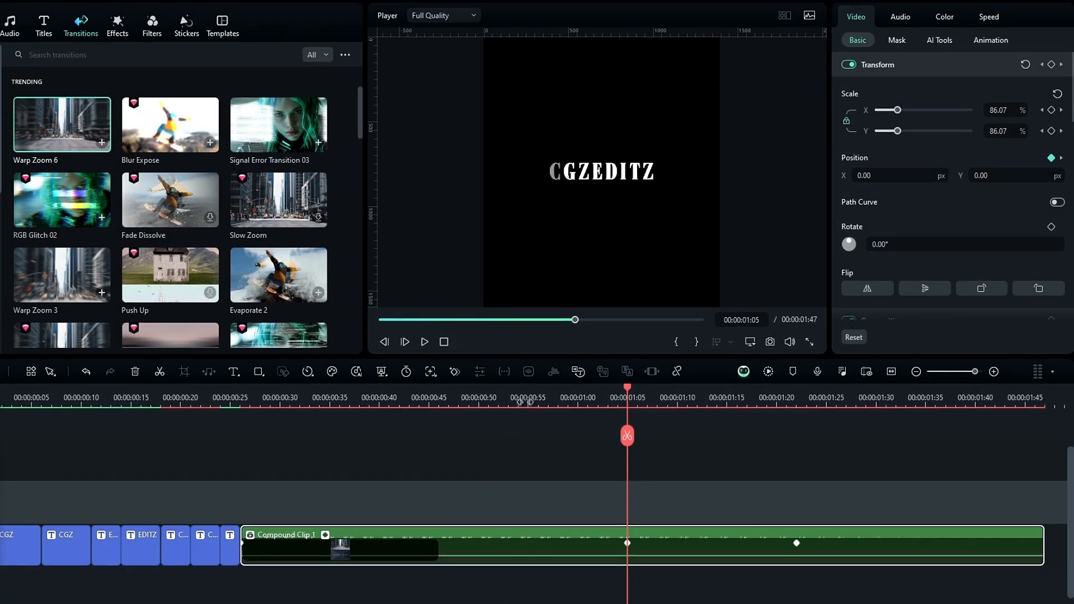
- Play the compound clip from its start to review the scale, transition and downward exit movement
left_click_drag(525, 402, 248, 398)
key("space")
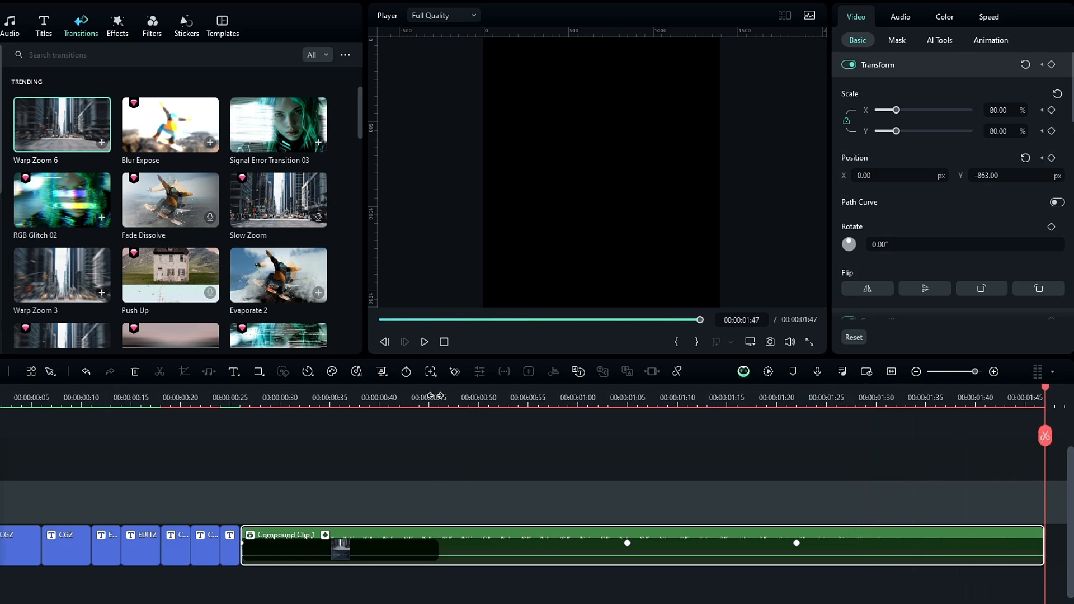
key("space")
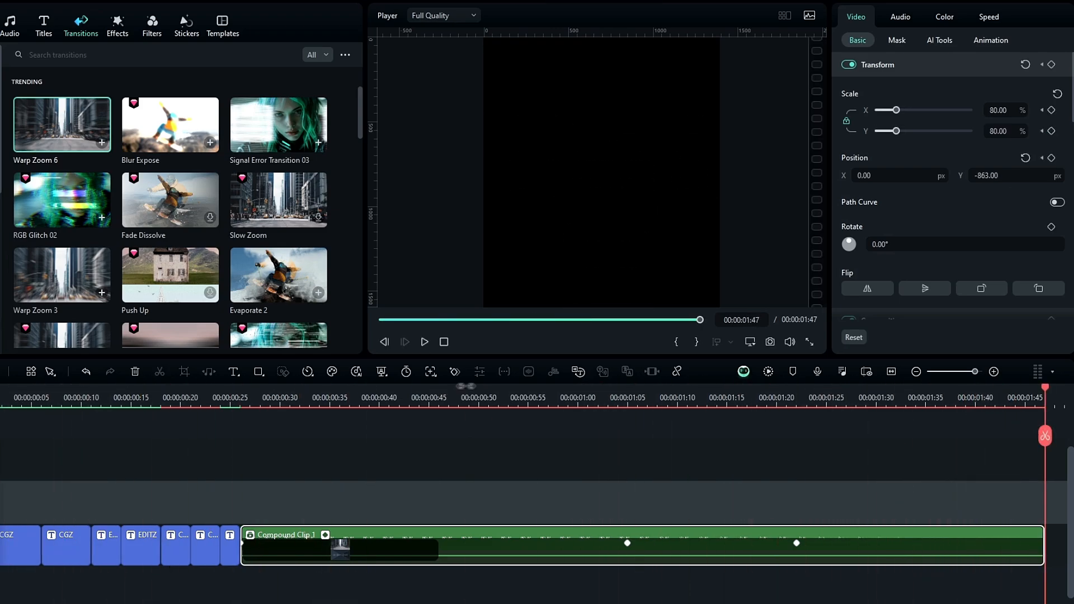
- Apply the Extreme shake effect to Compound Clip 1 and set its Frequency to 20.00
left_click_drag(478, 393, 628, 436)
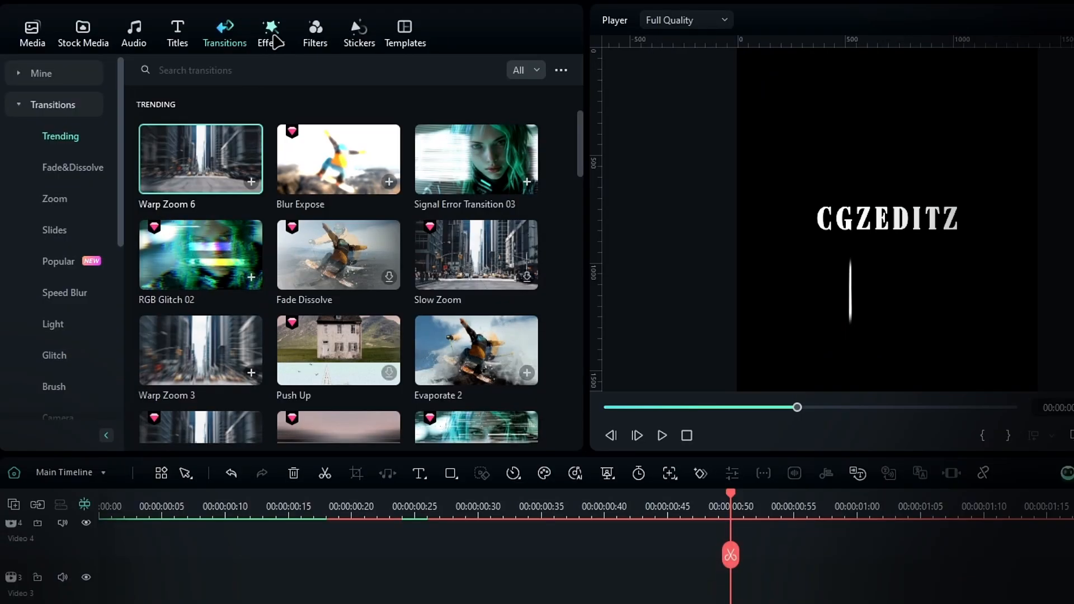
left_click(117, 26)
left_click(54, 198)
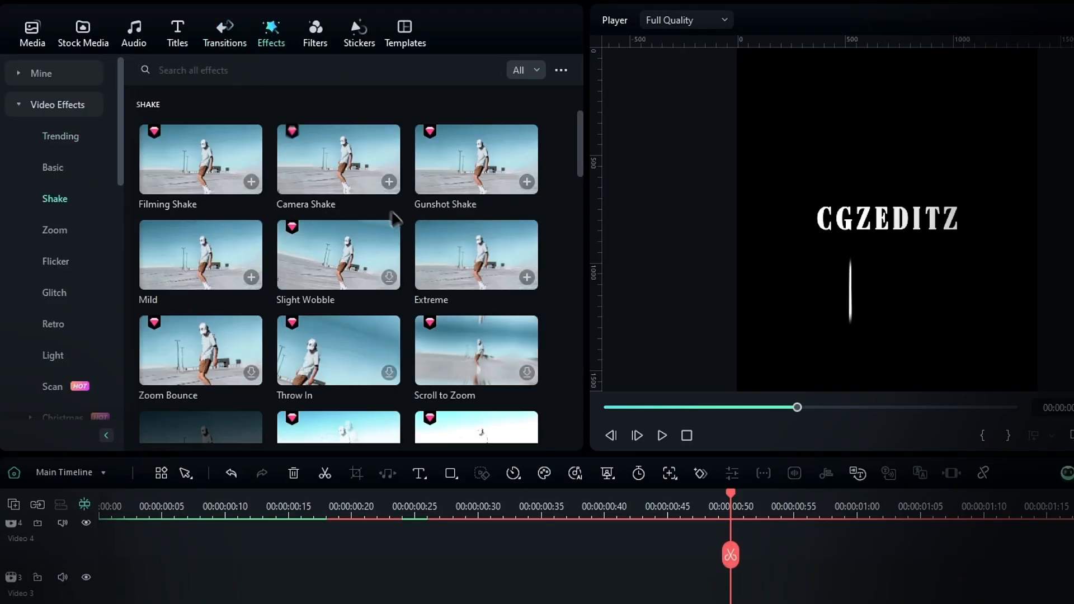
left_click_drag(475, 256, 526, 542)
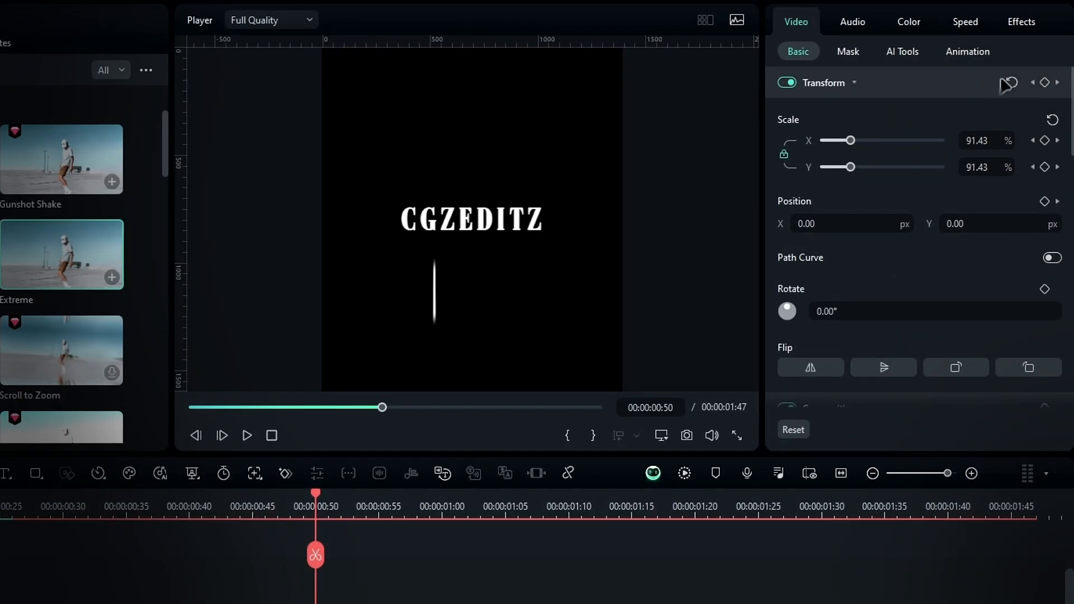
left_click(1026, 25)
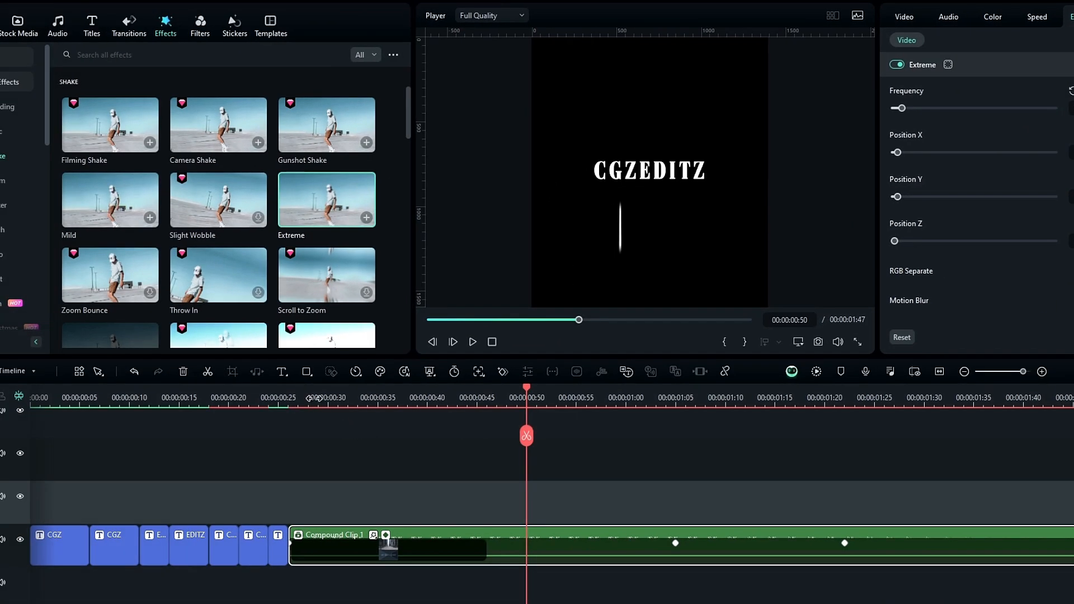
- Play the sequence from the beginning and move the compound clip's position keyframes later, to 00:00:01:21 and 00:00:01:38
left_click_drag(311, 398, 19, 403)
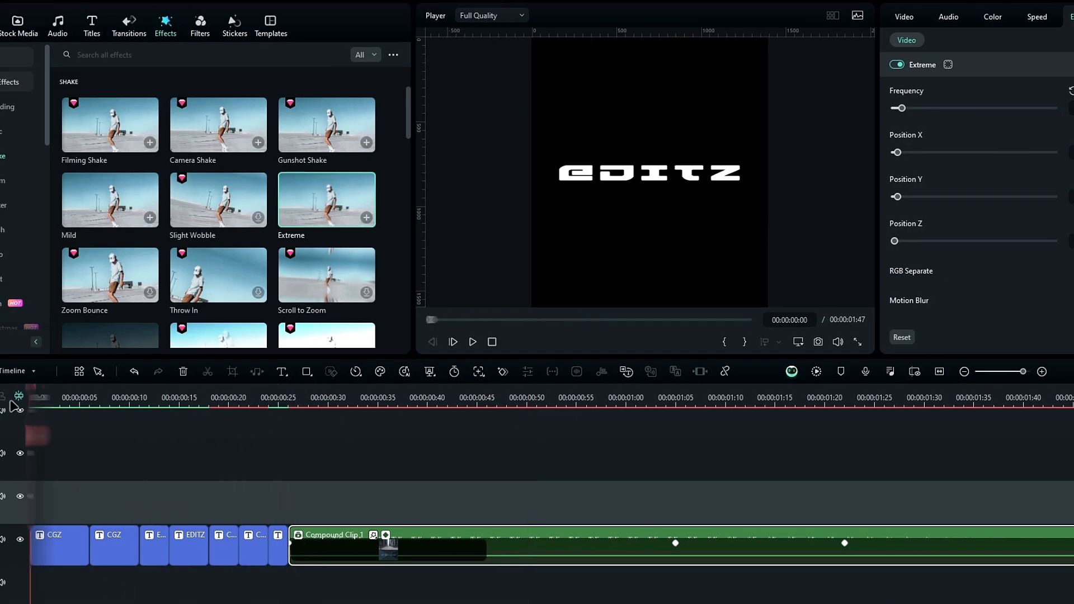
key("space")
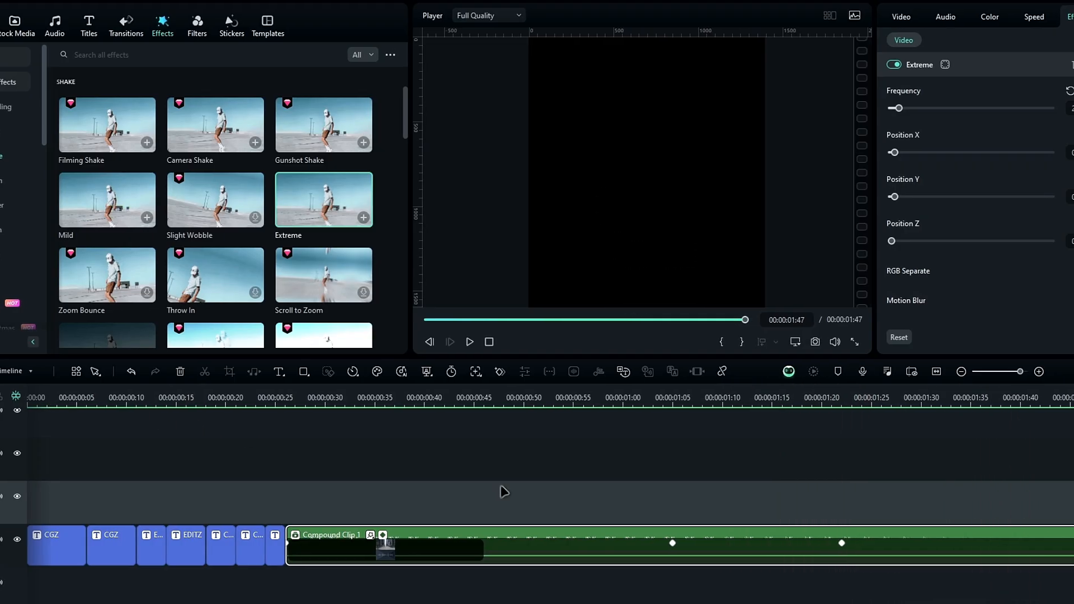
left_click(795, 544)
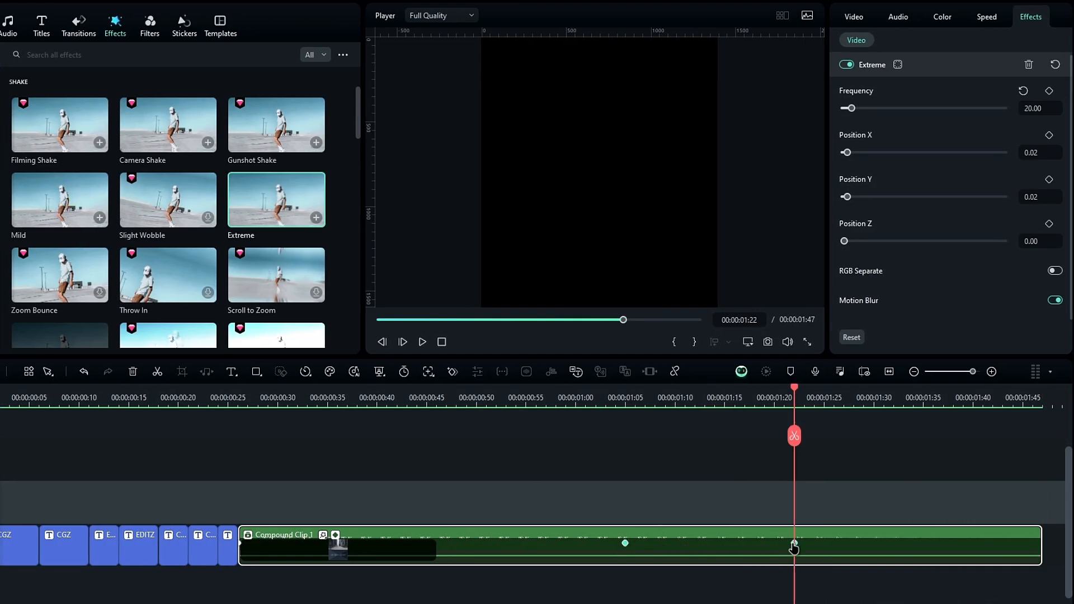
key("space")
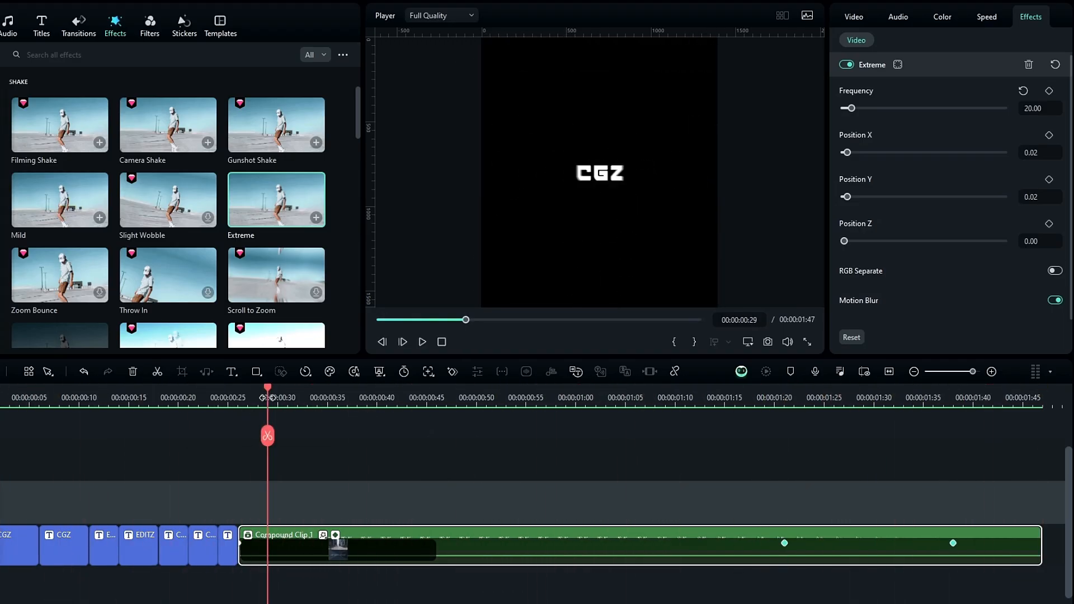
left_click_drag(266, 431, 407, 435)
- Combine all the title clips and Compound Clip 1 into a new compound clip named Watermark
left_click_drag(853, 493, 1, 568)
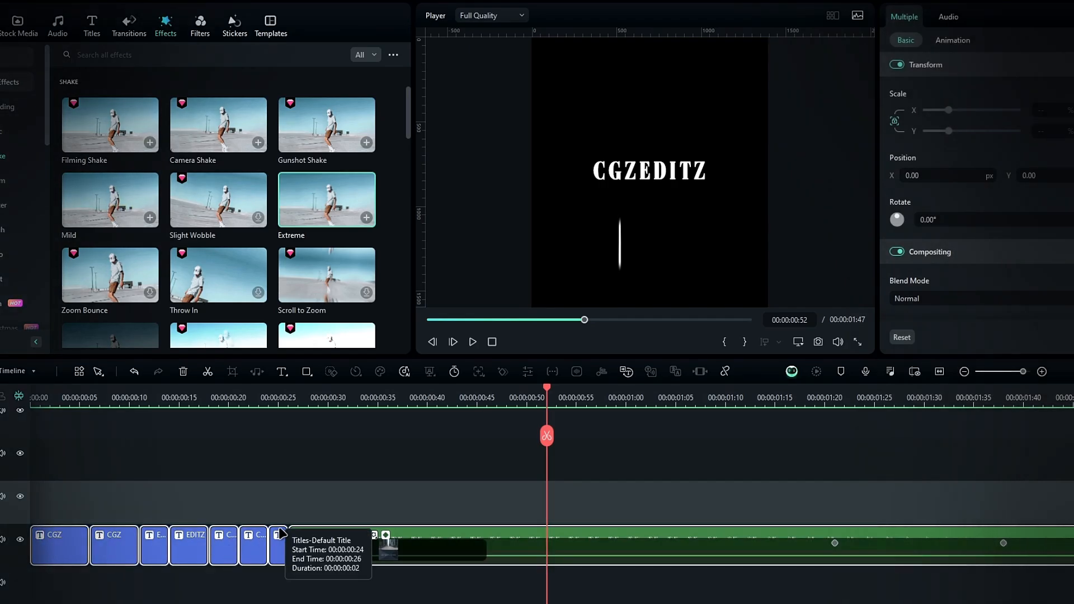
key("alt+g")
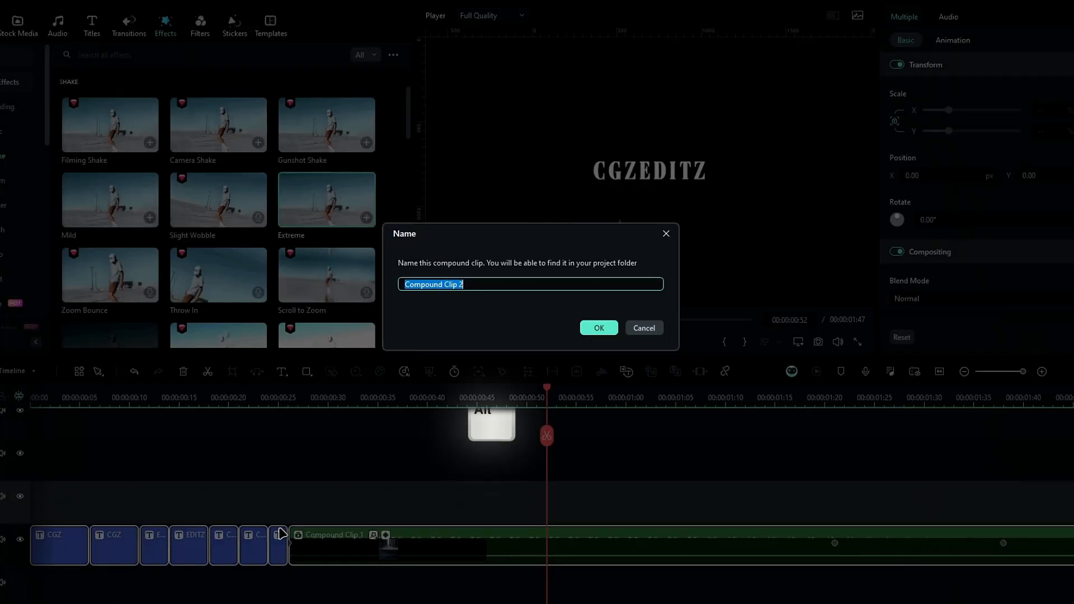
type("Watermark")
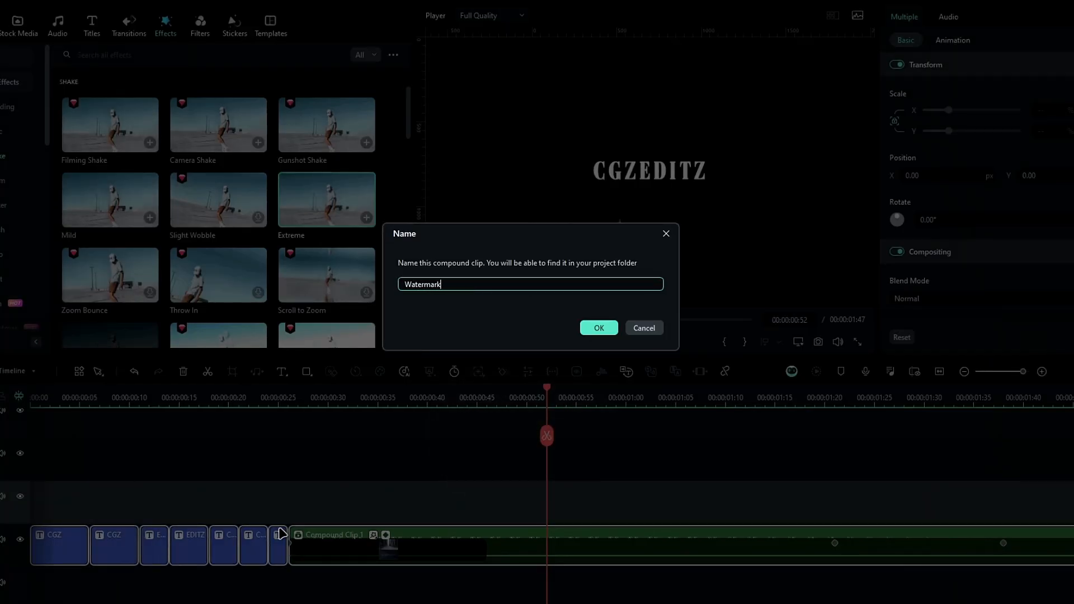
key("Return")
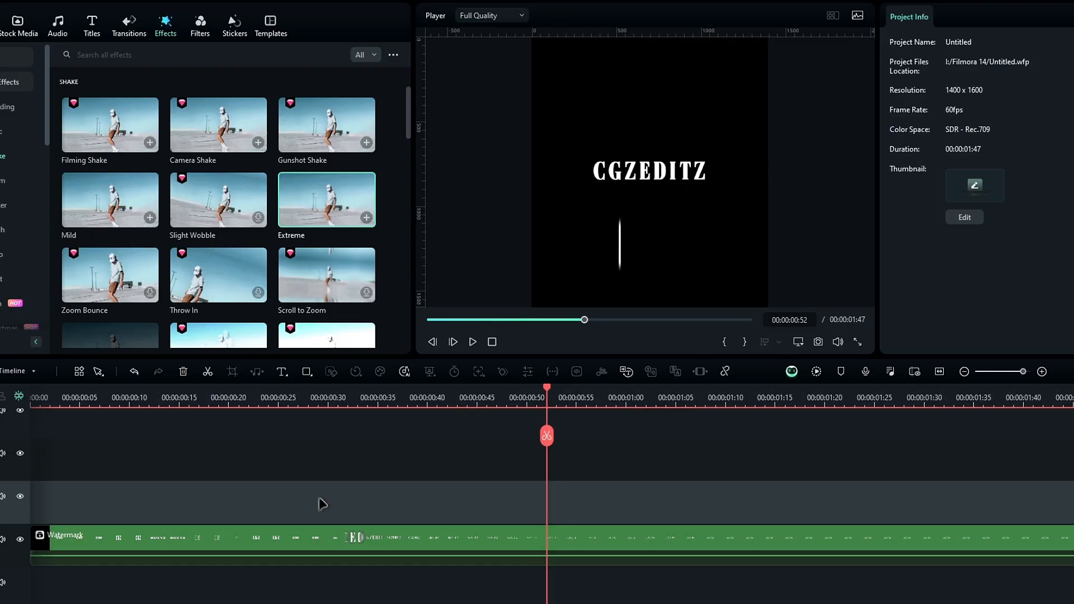
- Enable the drop shadow on the Watermark compound clip
left_click_drag(374, 397, 408, 427)
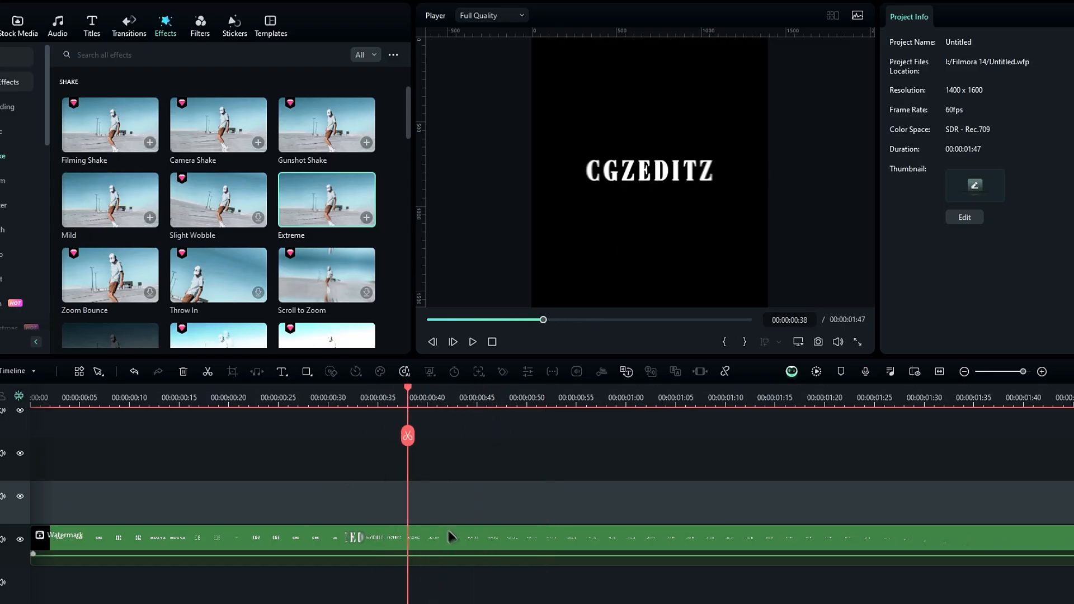
left_click(452, 535)
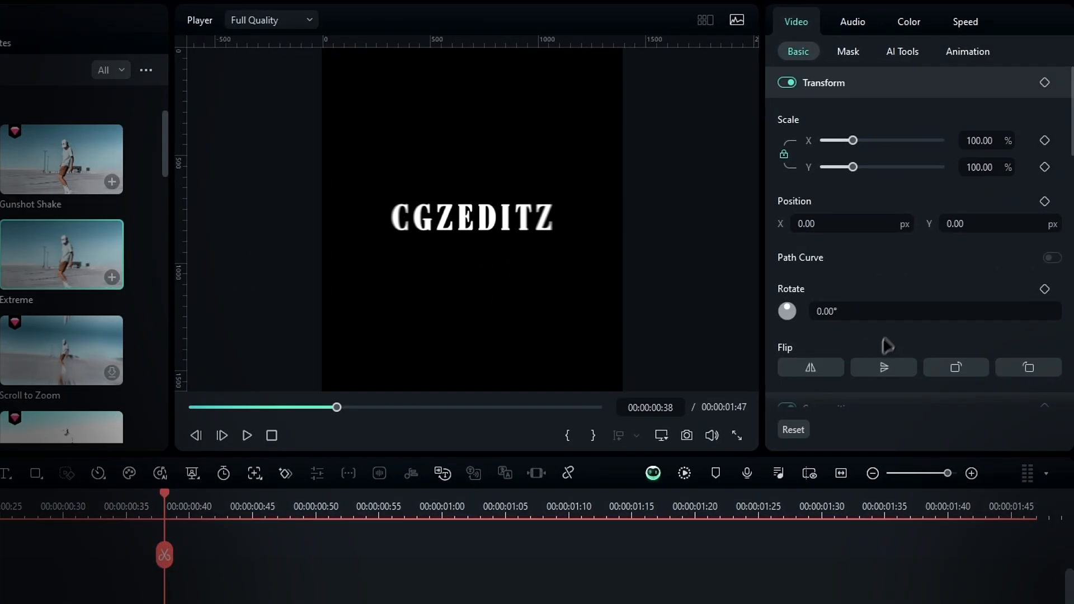
scroll(974, 272, "down", 10)
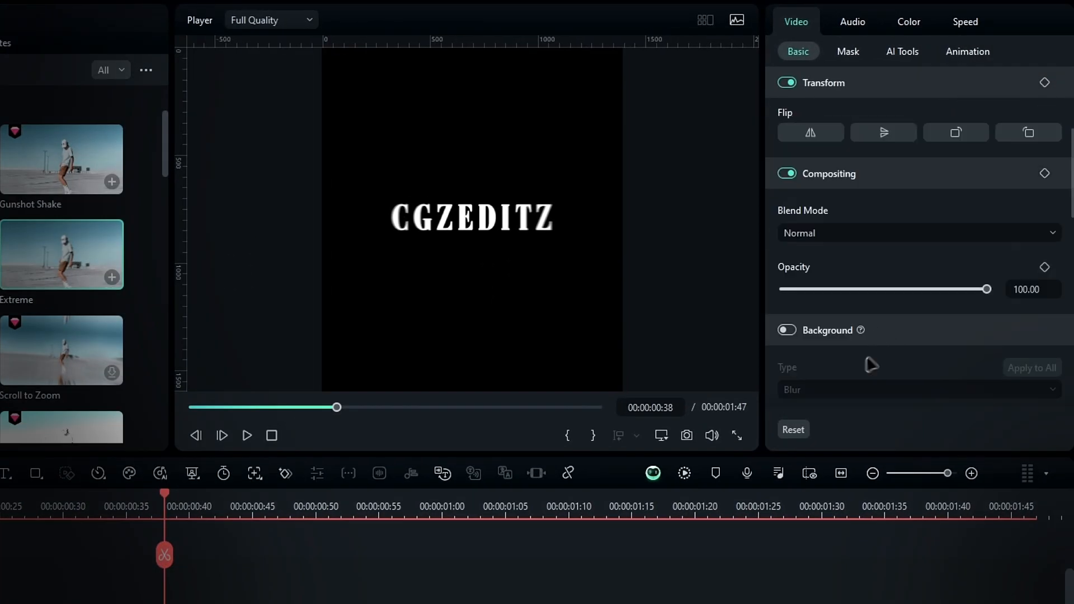
scroll(847, 374, "down", 5)
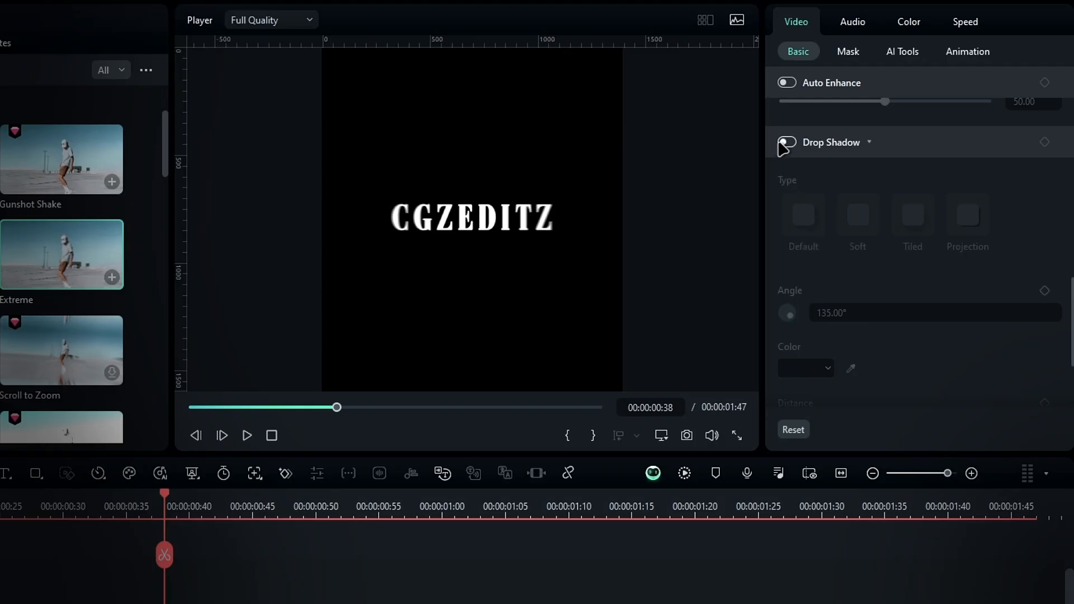
left_click(780, 143)
scroll(818, 240, "down", 3)
left_click(821, 215)
left_click(793, 319)
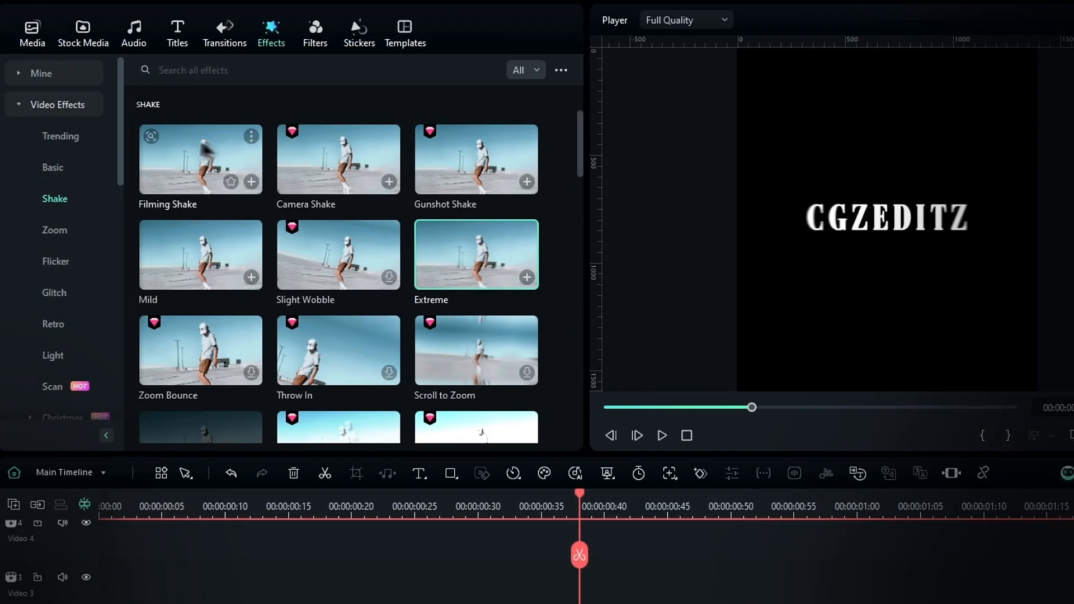
- Apply the trending Glow Color effect to the Watermark clip and set its Feathering to 200 and Intensity to 0.30
scroll(57, 120, "down", 5)
scroll(59, 120, "up", 5)
left_click(62, 114)
left_click(63, 113)
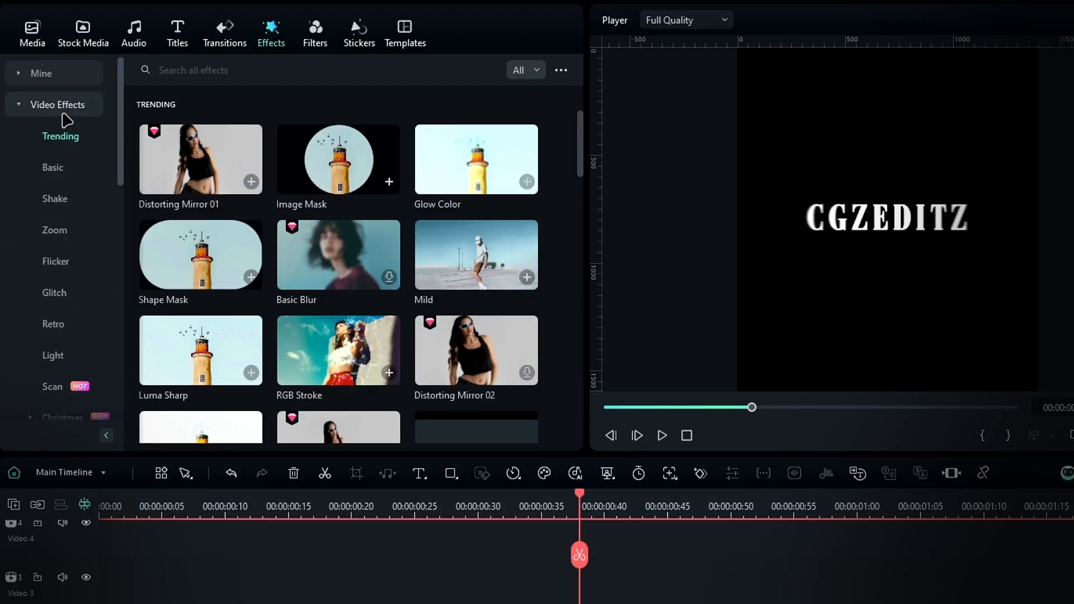
left_click_drag(476, 159, 527, 603)
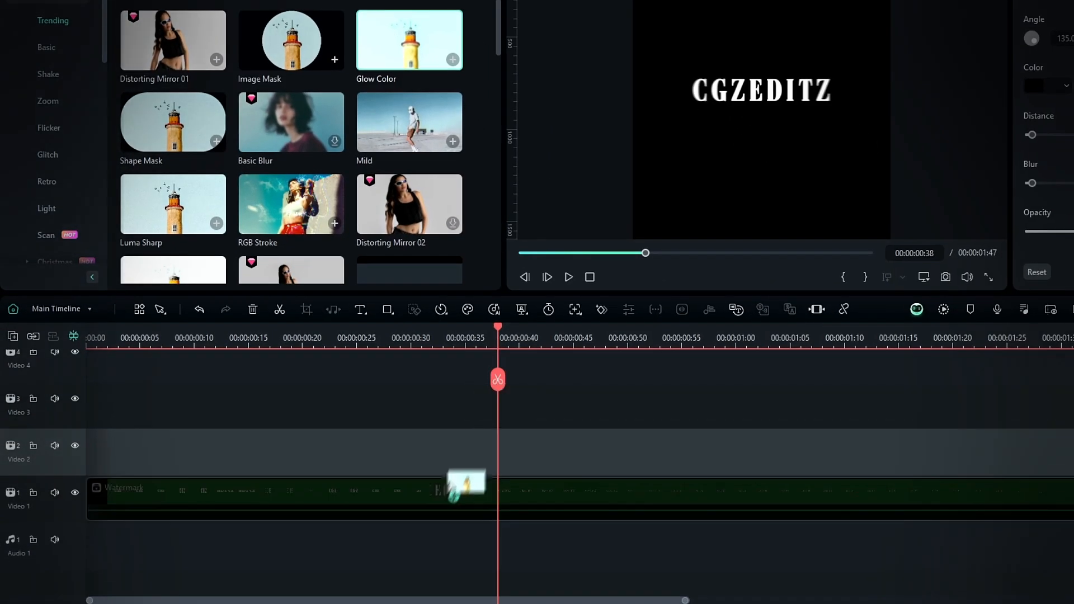
left_click_drag(442, 511, 451, 504)
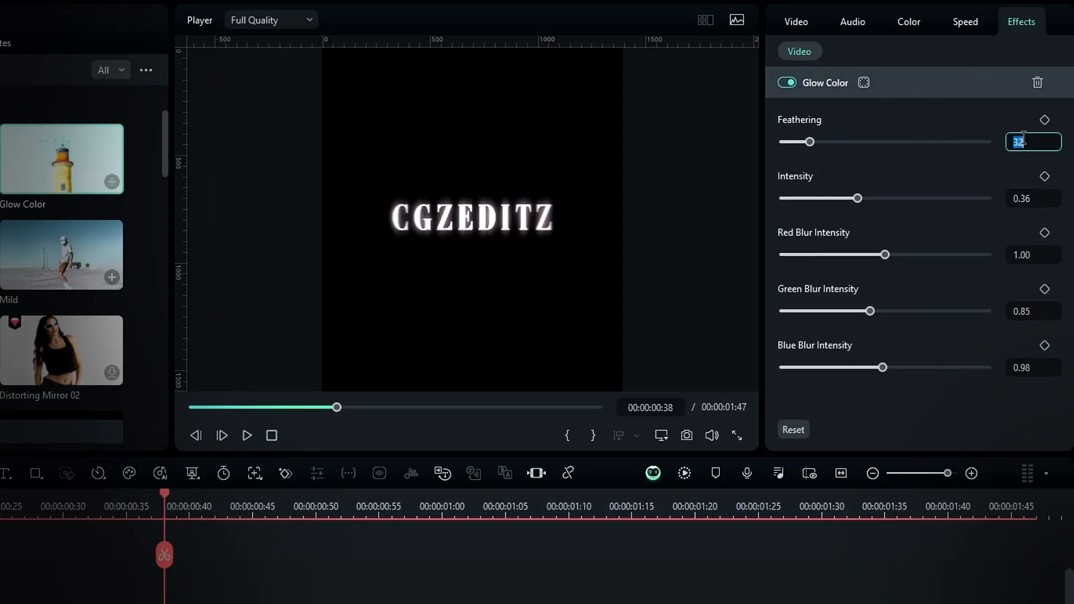
left_click_drag(976, 144, 1011, 143)
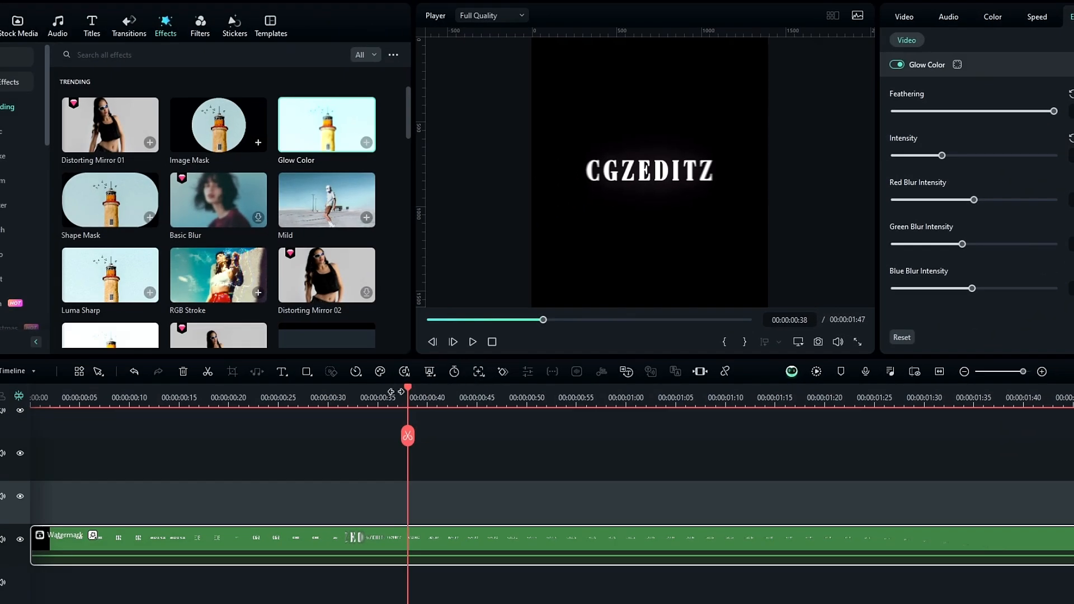
- Apply the Distorting Mirror 01 distortion effect to the Watermark clip with its Strength at 100
left_click_drag(428, 398, 211, 406)
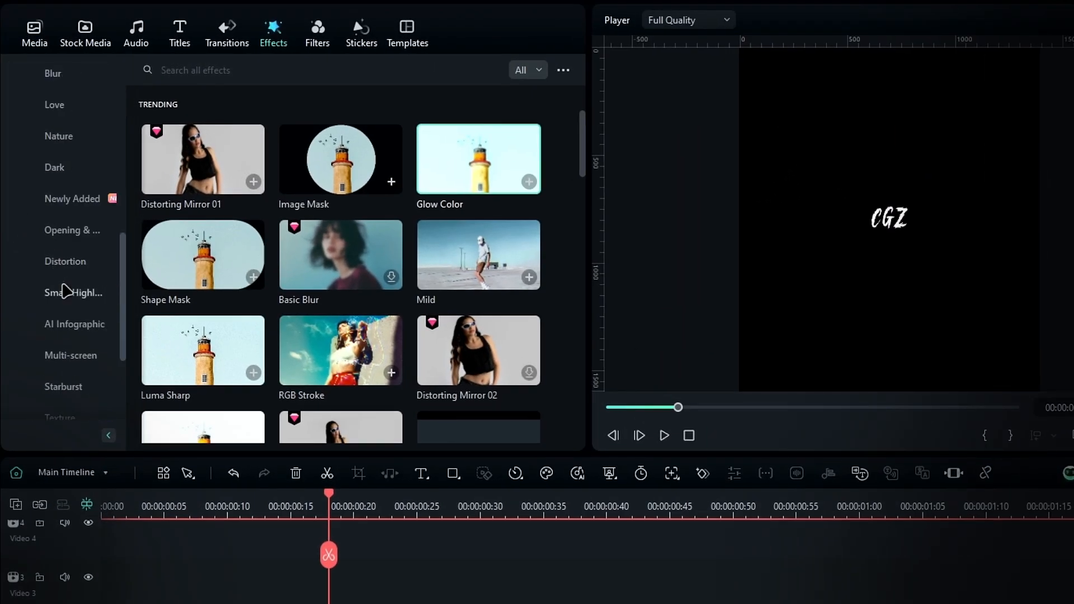
left_click(67, 263)
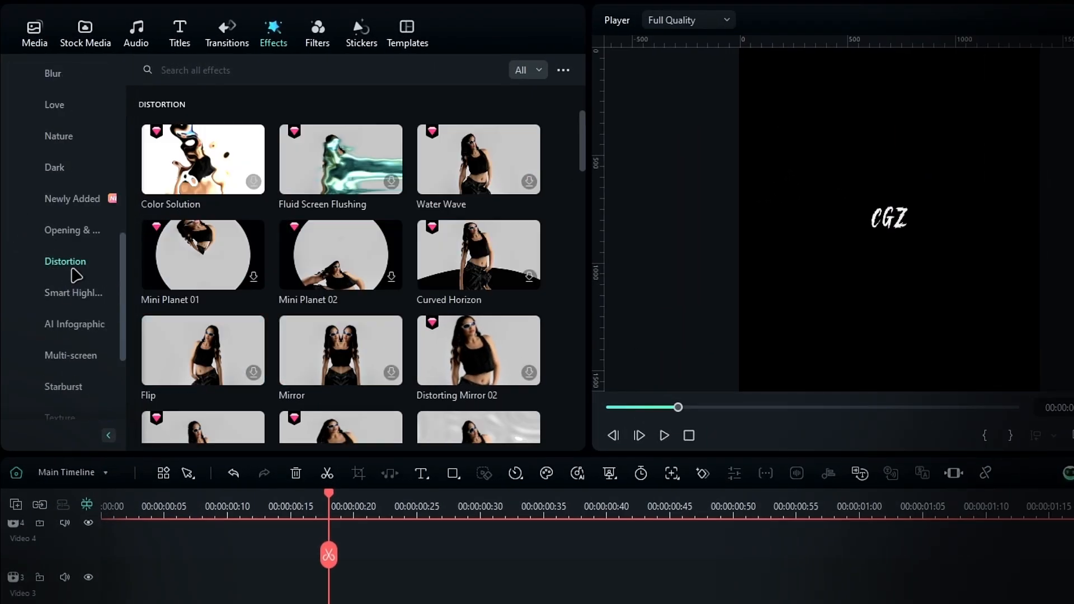
scroll(389, 273, "down", 5)
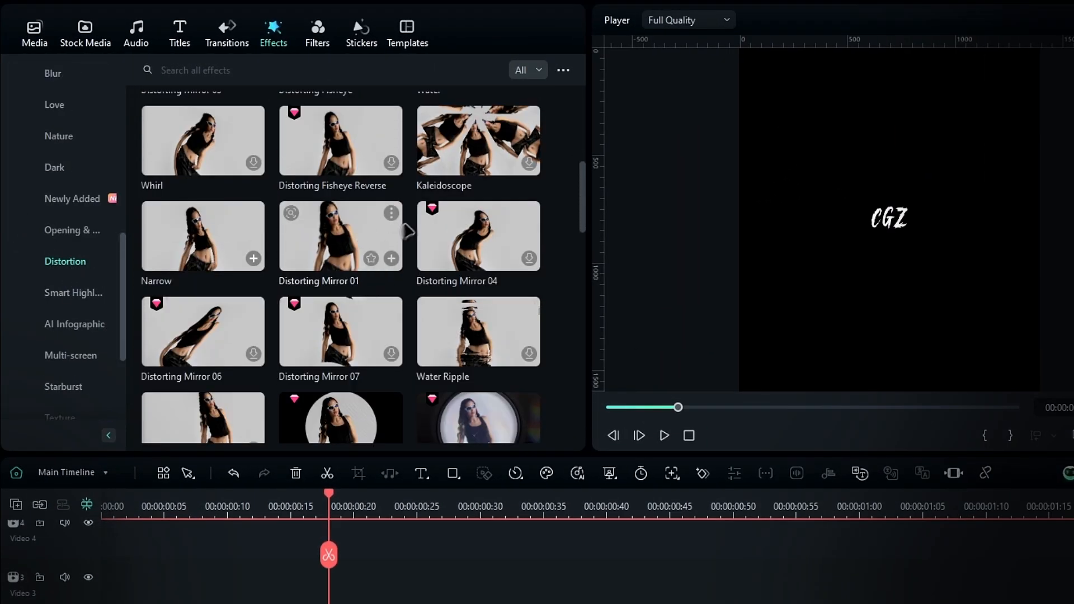
left_click_drag(379, 252, 350, 603)
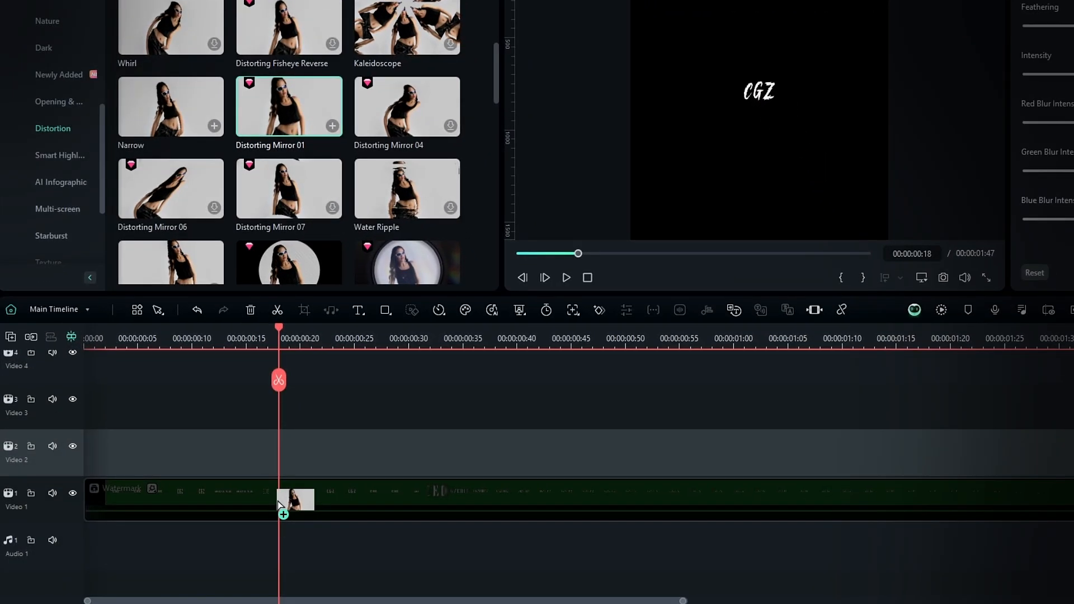
left_click_drag(278, 504, 278, 505)
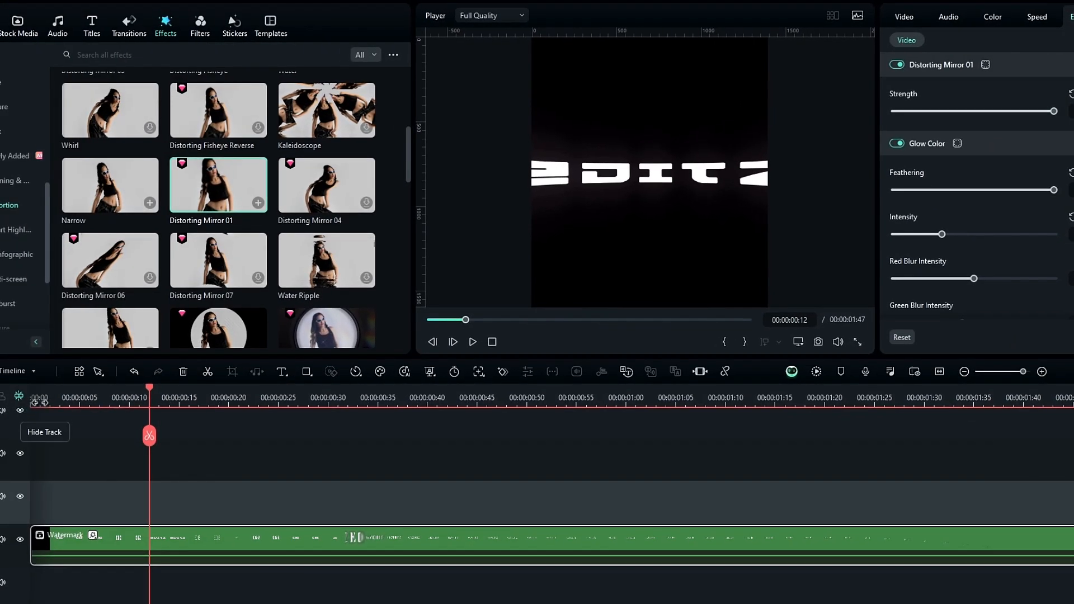
- Keyframe Distorting Mirror 01's Strength at 100 at 00:00:00:35 and at its minimum at 00:00:00:50
left_click_drag(40, 393, 551, 394)
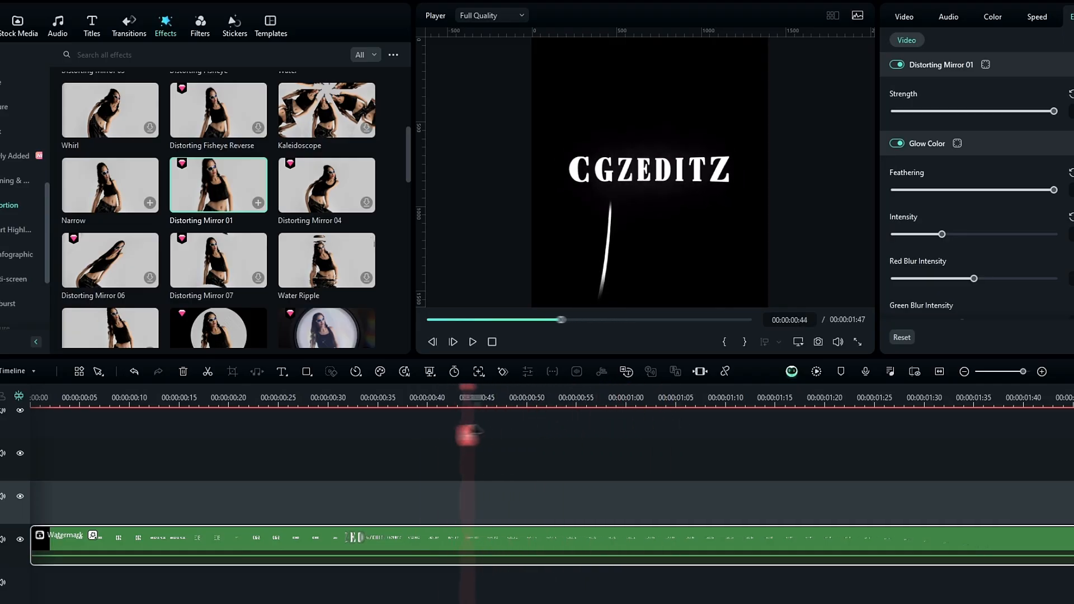
left_click_drag(477, 430, 379, 421)
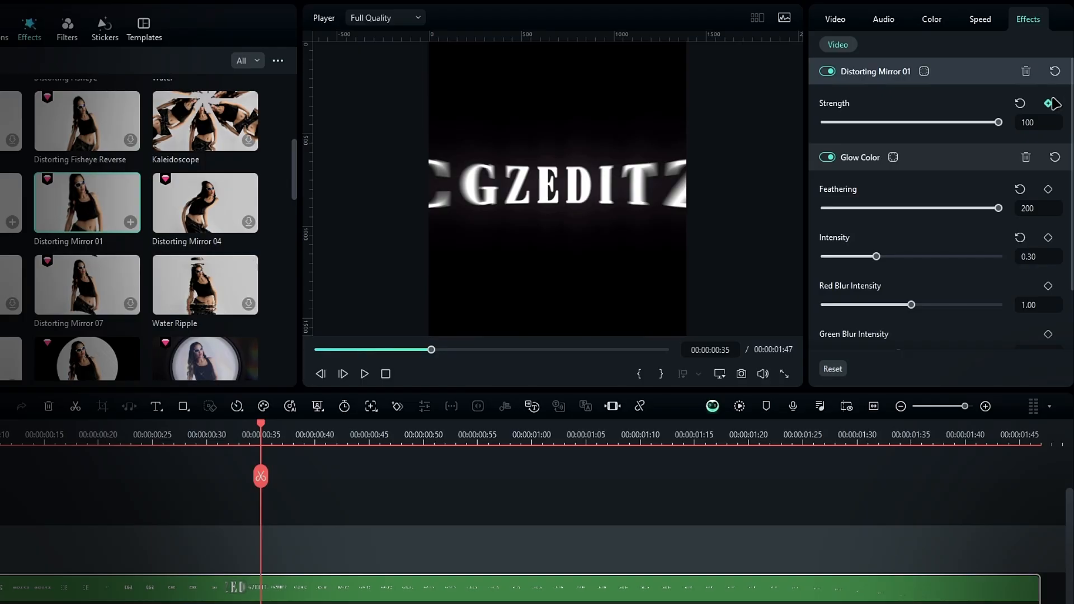
left_click(1049, 103)
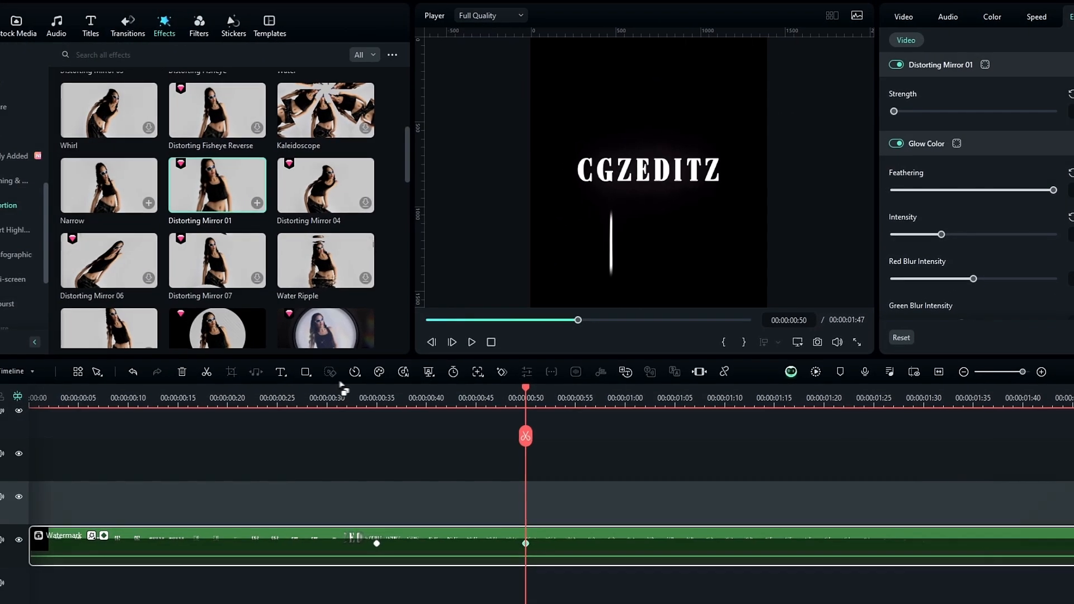
- Play the Watermark clip from its start to review the glow and the fading mirror distortion
left_click(217, 435)
left_click_drag(338, 398, 125, 403)
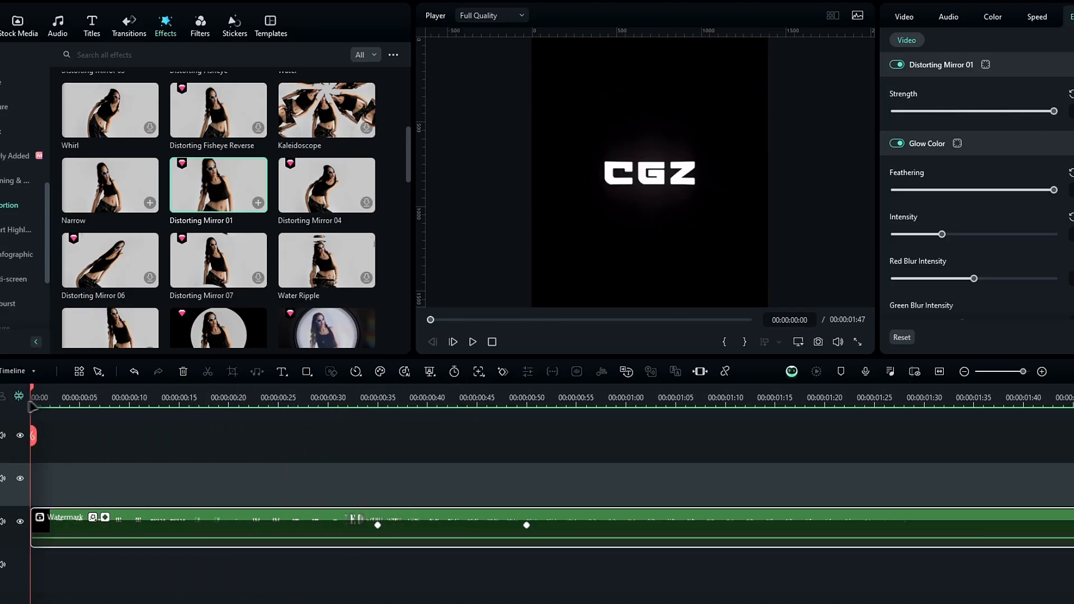
key("space")
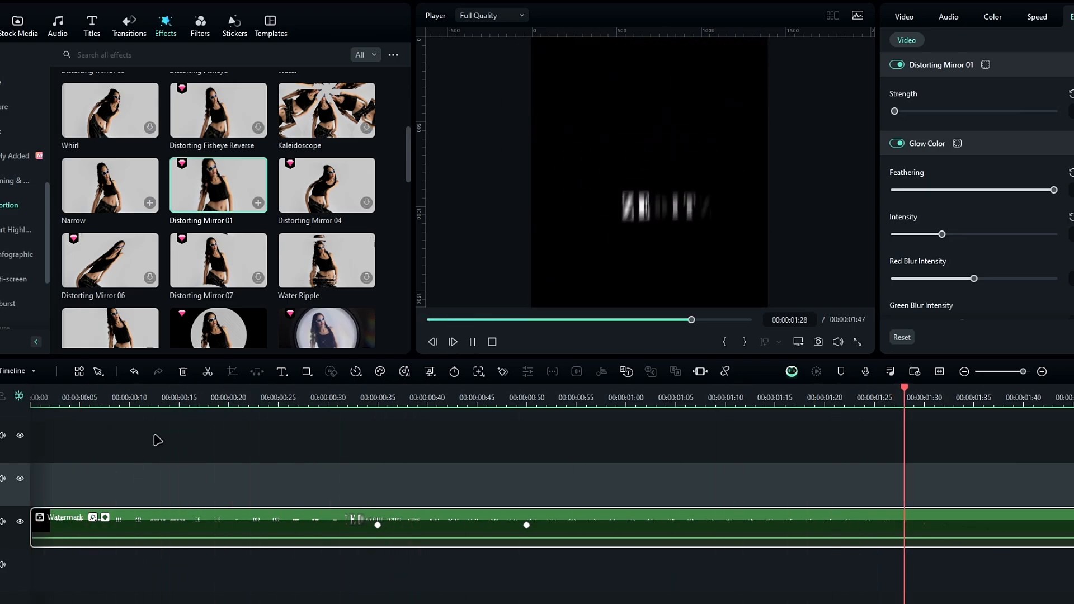
key("space")
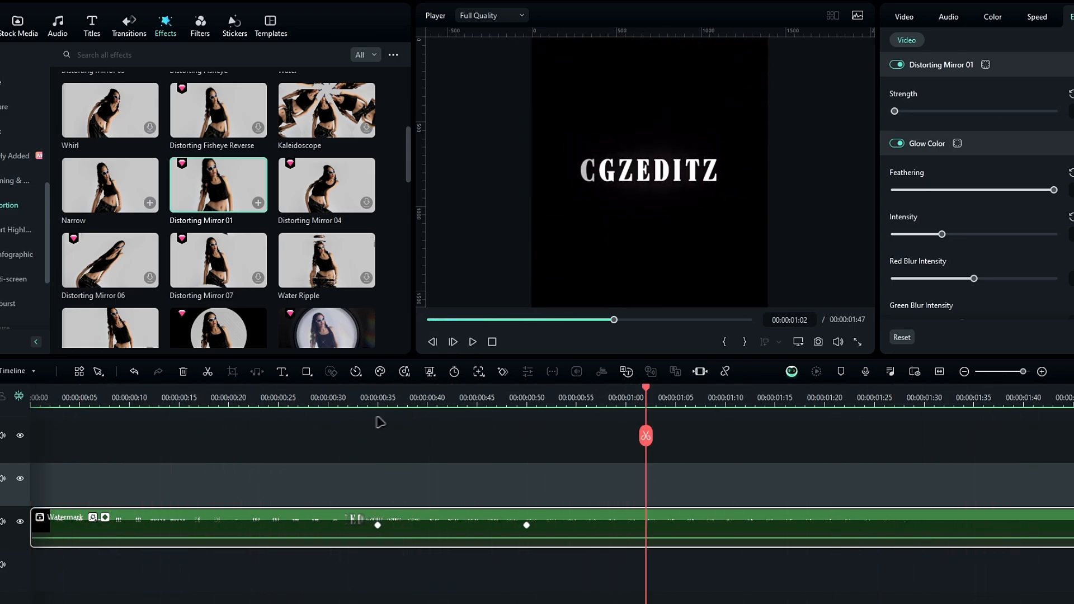
- Open the Watermark compound clip at 00:00:00:55 and set the rotation of Compound Clip 1 inside it to -2.00°
left_click_drag(446, 406, 577, 416)
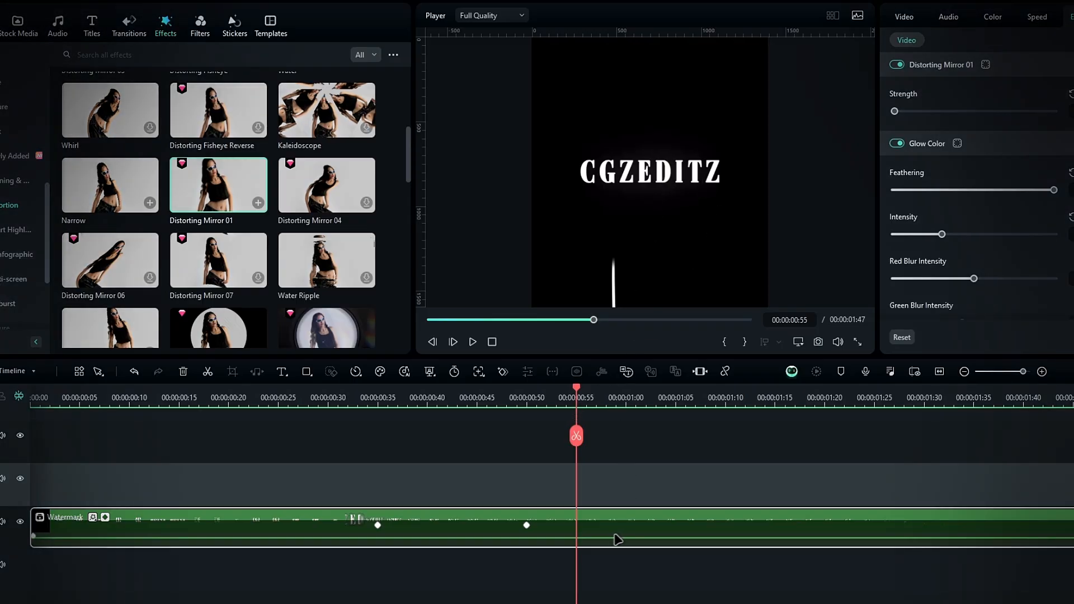
double_click(616, 539)
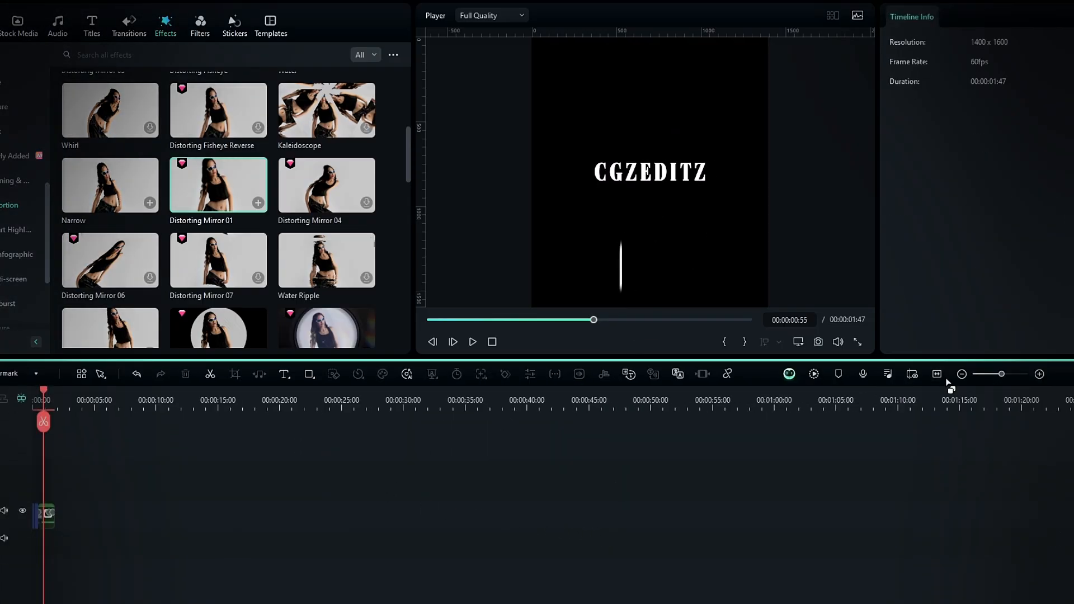
left_click(937, 374)
left_click_drag(694, 498, 695, 512)
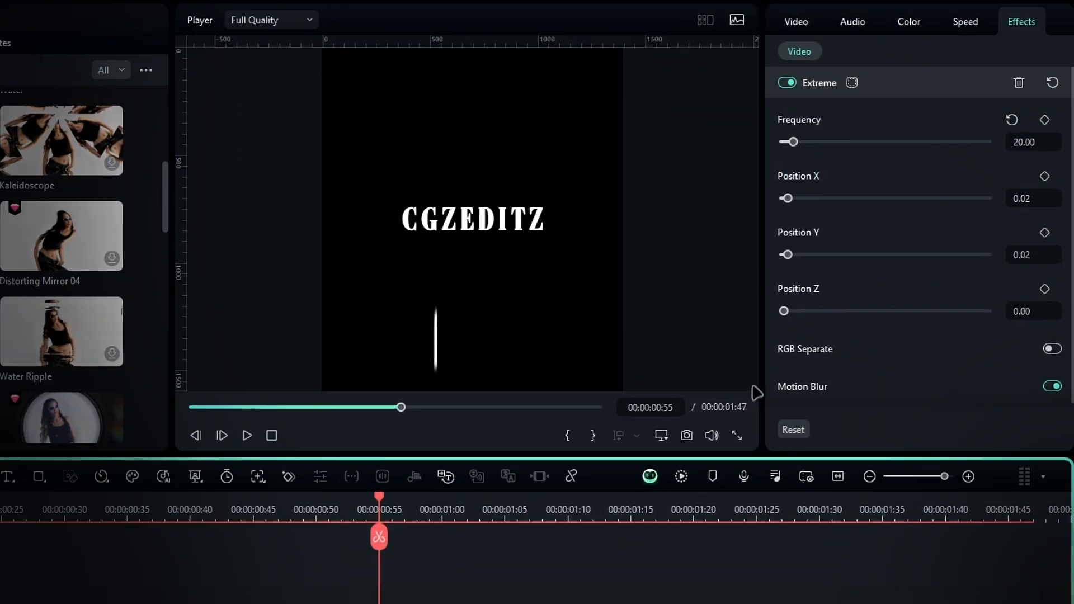
left_click(810, 27)
scroll(834, 160, "up", 12)
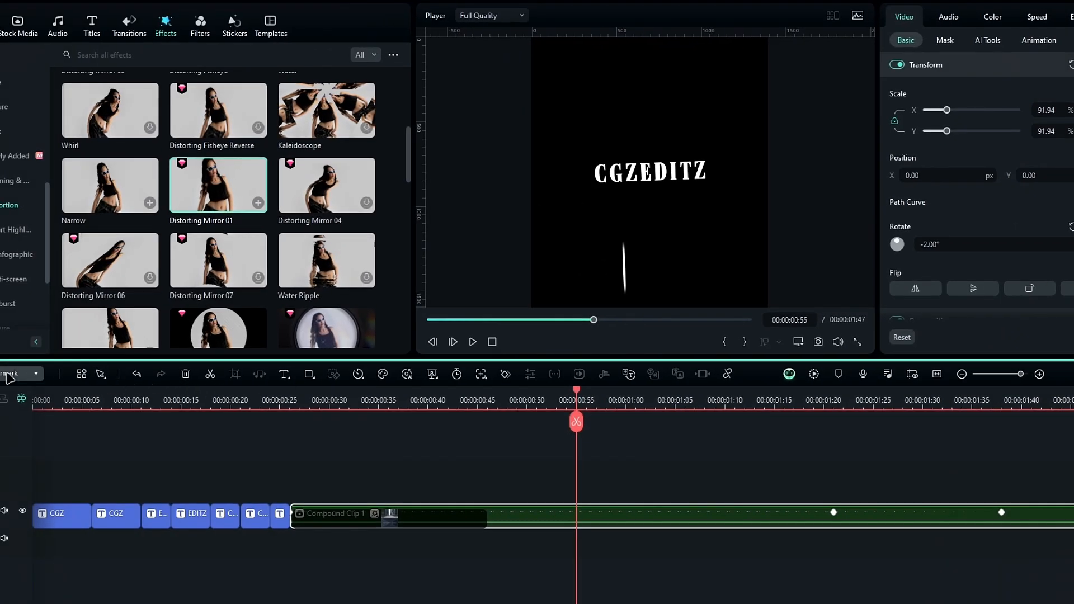
- Return to the main timeline and play the Watermark clip from its start to check the tilted text
left_click(8, 374)
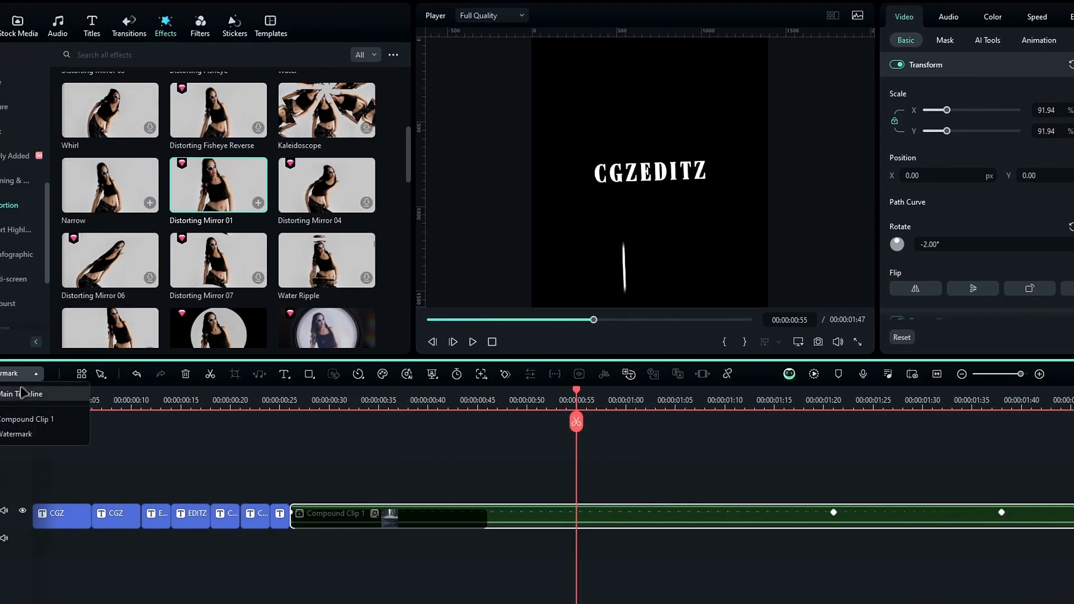
left_click(25, 395)
left_click_drag(388, 398, 5, 409)
key("space")
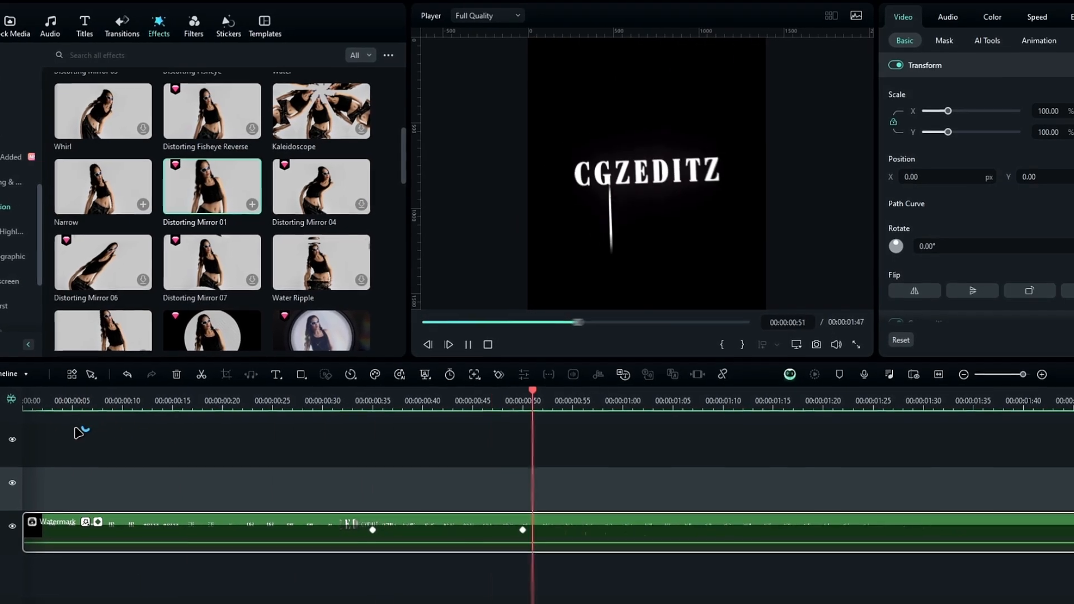
key("space")
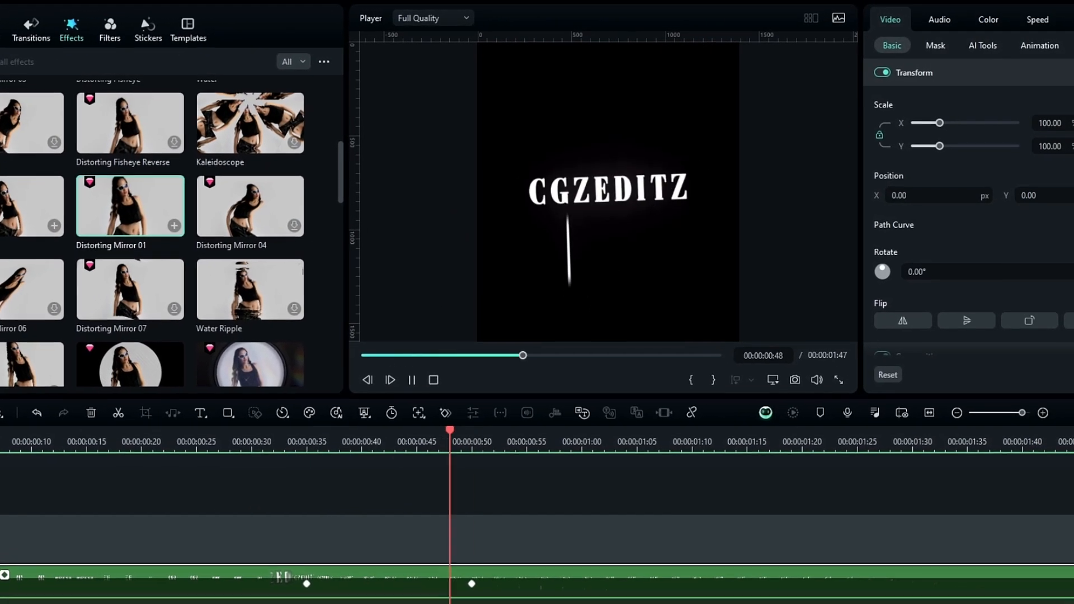
key("space")
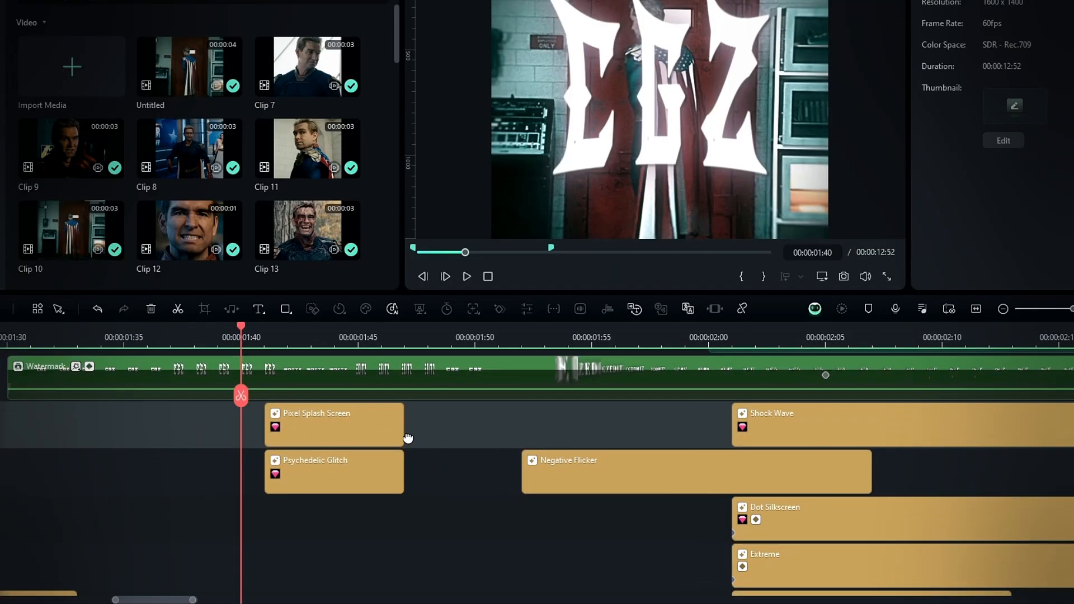
- Examine the Watermark clip and the effect layers beneath it, including Dot Silkscreen, in the finished edit and play the section
scroll(348, 445, "right", 3)
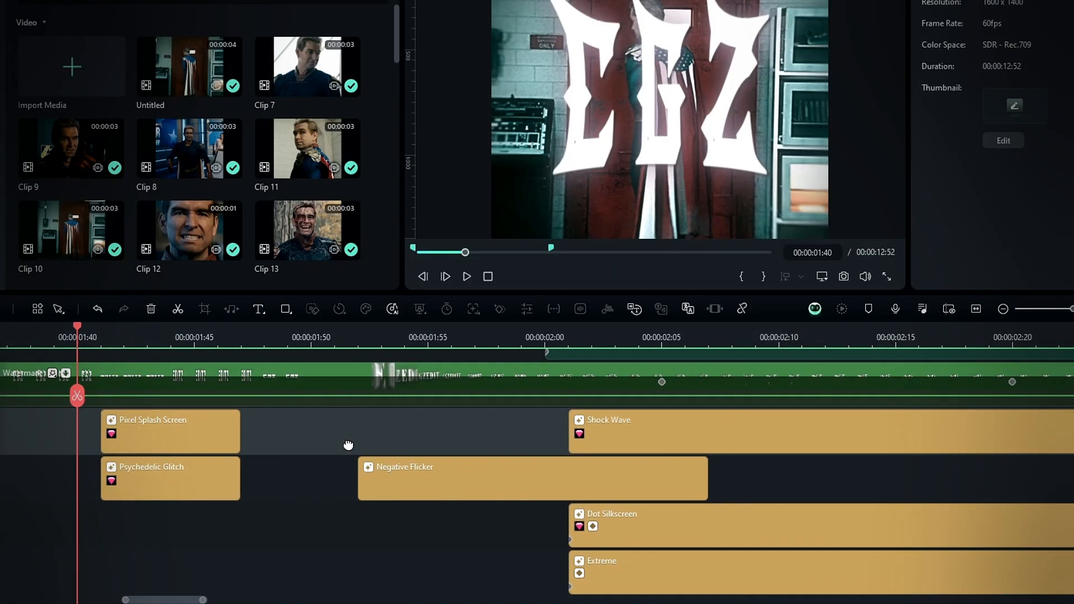
left_click_drag(86, 332, 591, 399)
left_click_drag(862, 530, 834, 466)
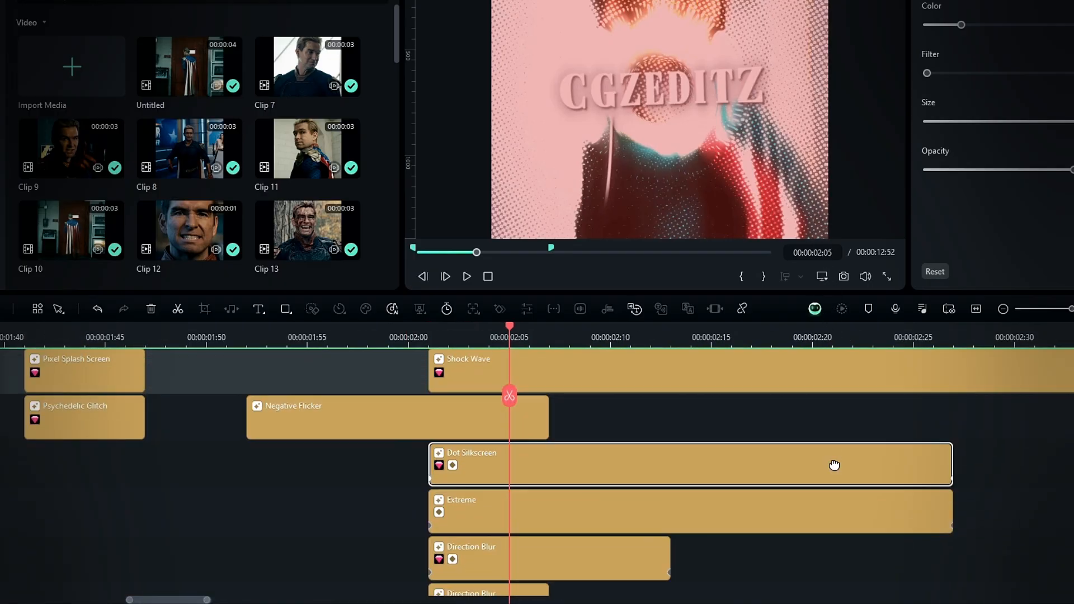
left_click_drag(859, 342, 568, 369)
left_click_drag(664, 444, 743, 491)
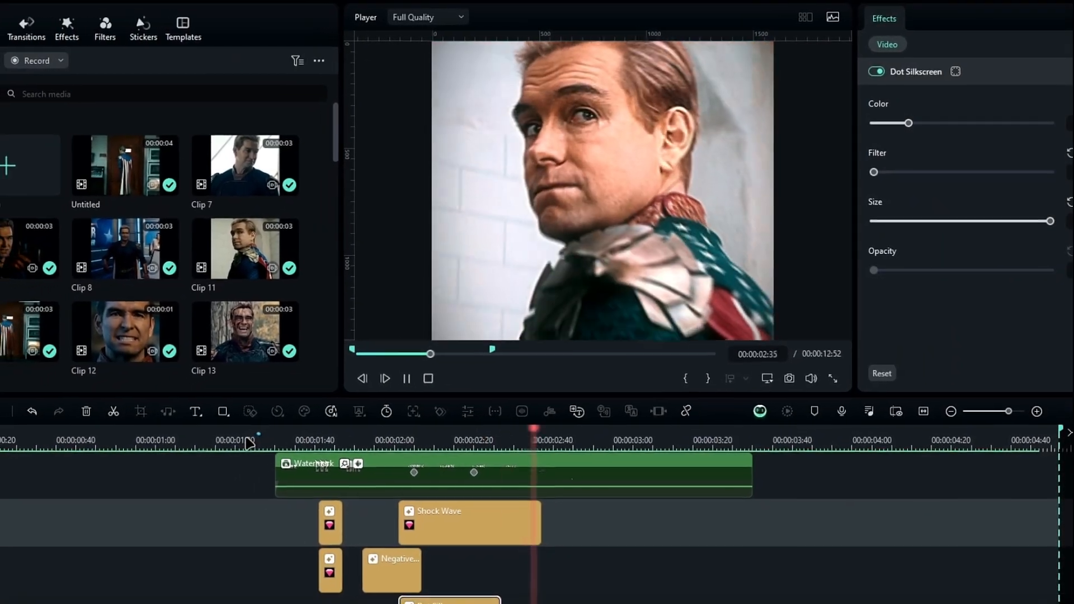
left_click(250, 443)
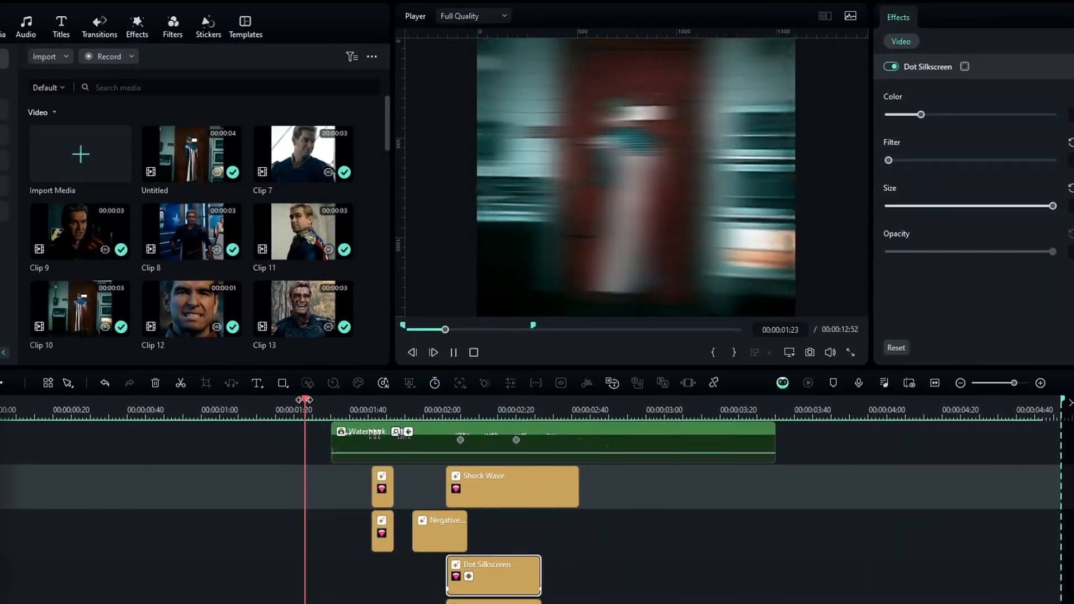